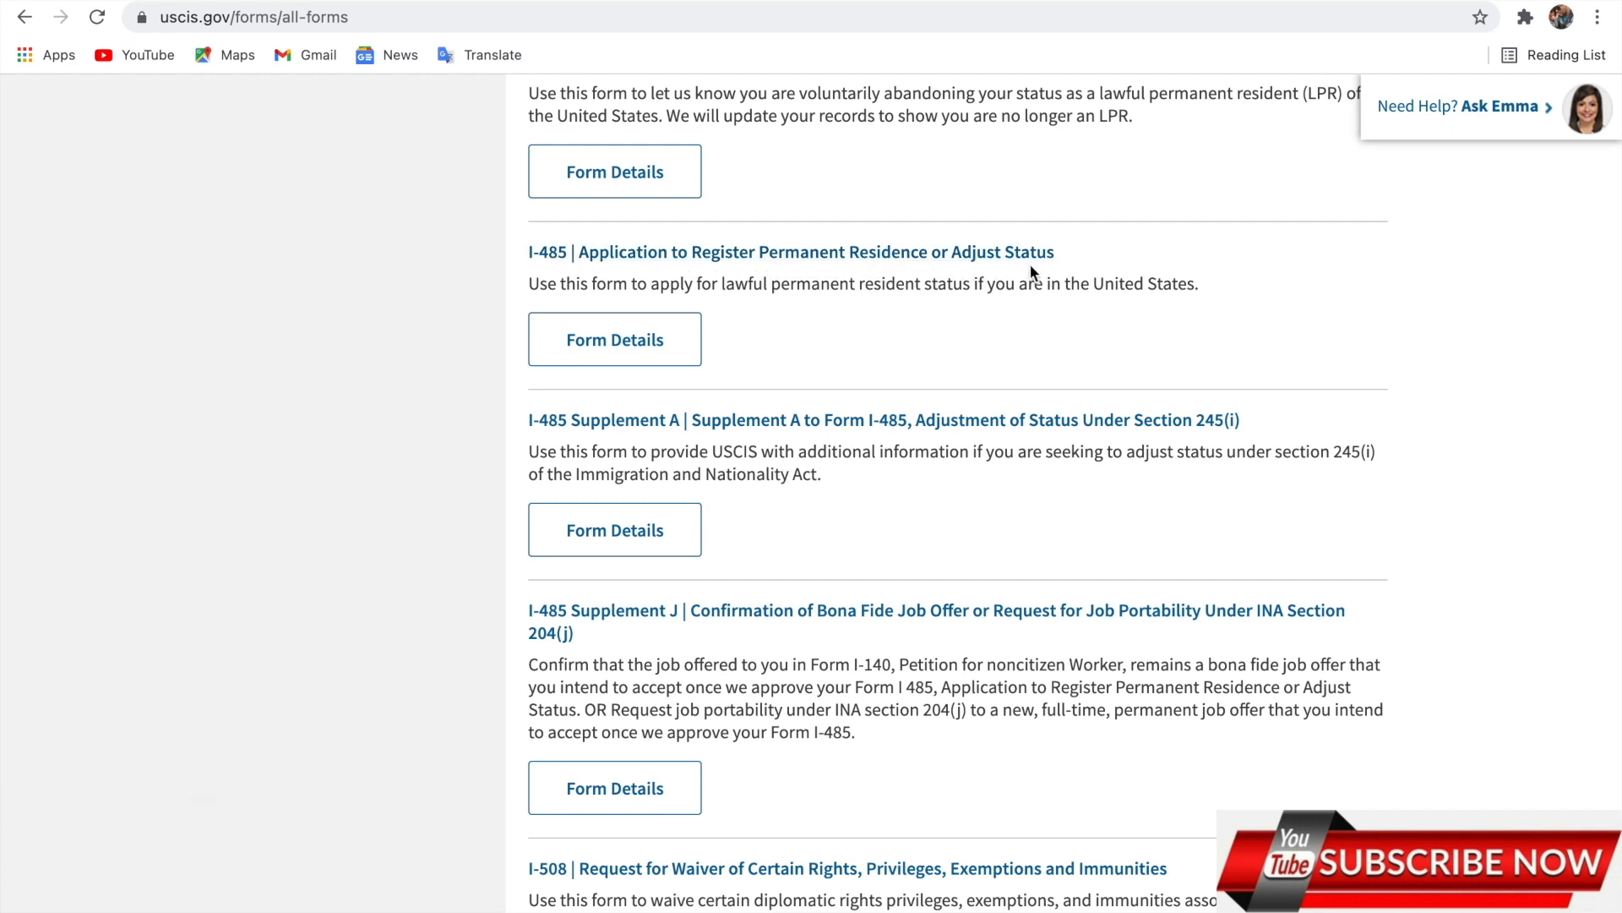
Open the 'I-485 | Application to Register Permanent Residence or Adjust Status' page from the All Forms list.
{"action": "left_click", "coordinate": [950, 259]}
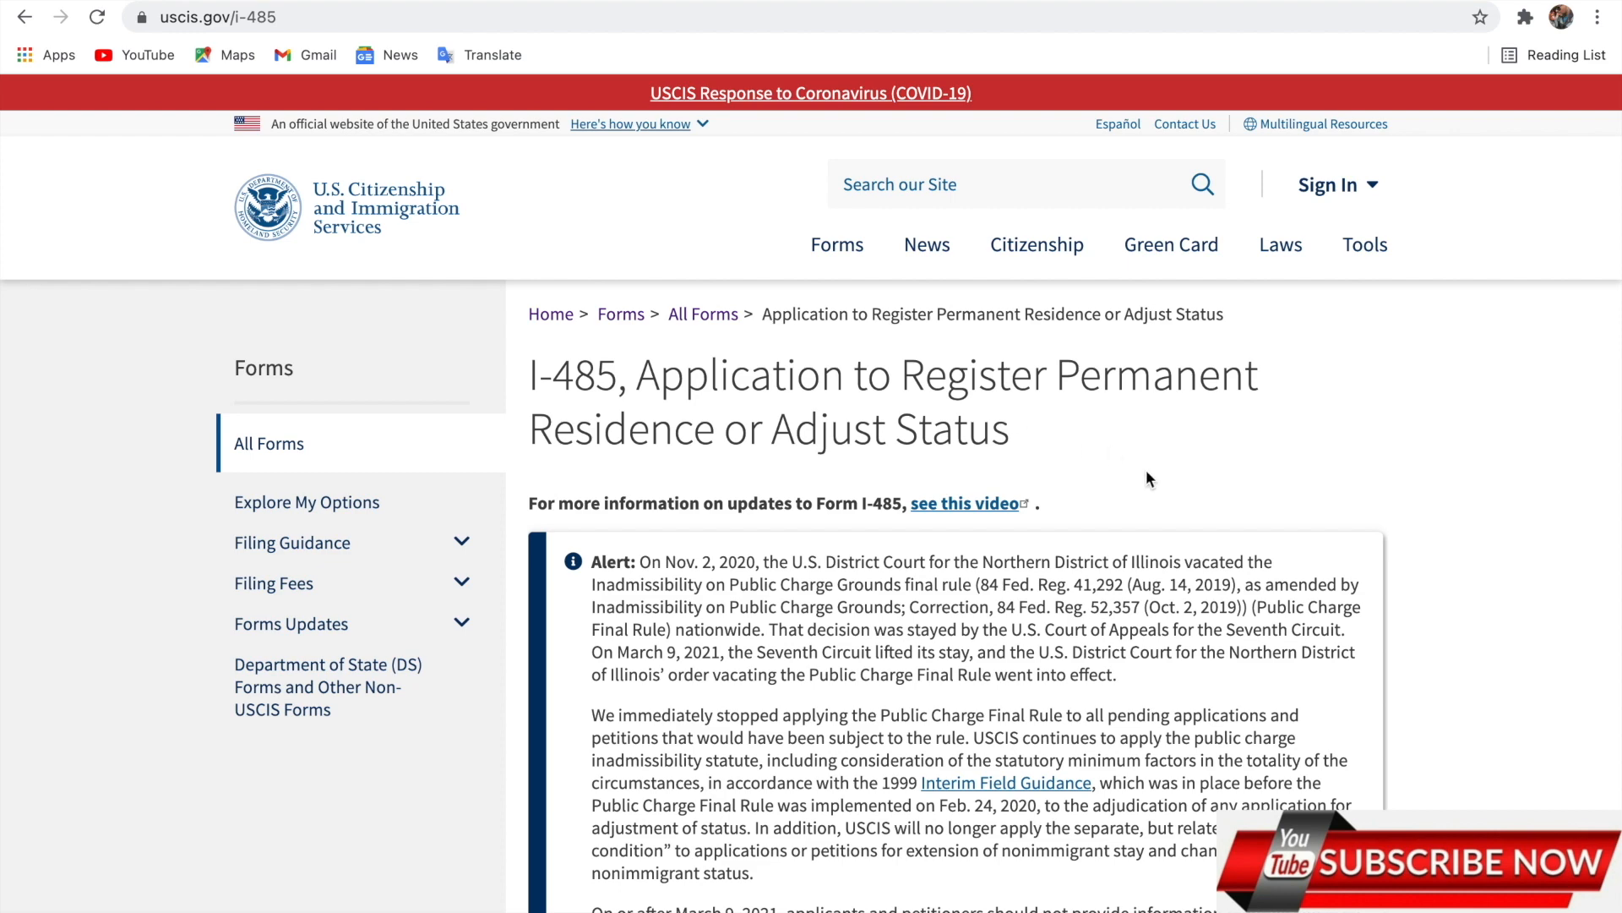
Expand the Edition Date row under Form Details.
{"action": "scroll", "coordinate": [1147, 473], "scroll_direction": "down", "scroll_amount": 3}
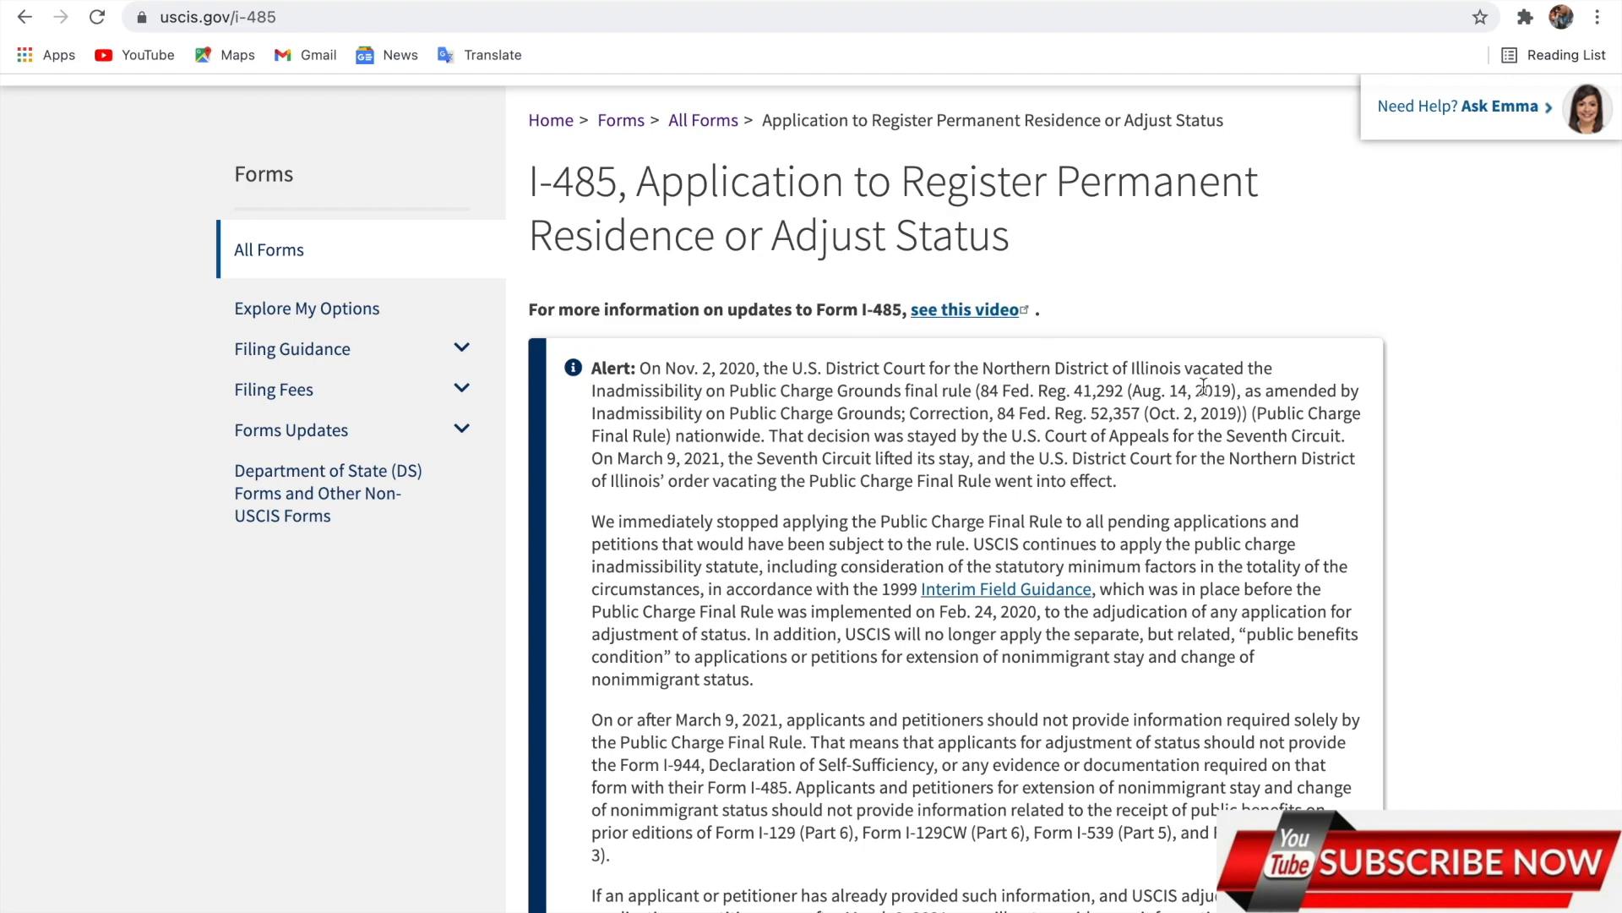
{"action": "scroll", "coordinate": [1203, 387], "scroll_direction": "down", "scroll_amount": 4}
{"action": "scroll", "coordinate": [1204, 387], "scroll_direction": "up", "scroll_amount": 3}
{"action": "scroll", "coordinate": [1203, 387], "scroll_direction": "down", "scroll_amount": 3}
{"action": "scroll", "coordinate": [1204, 387], "scroll_direction": "down", "scroll_amount": 8}
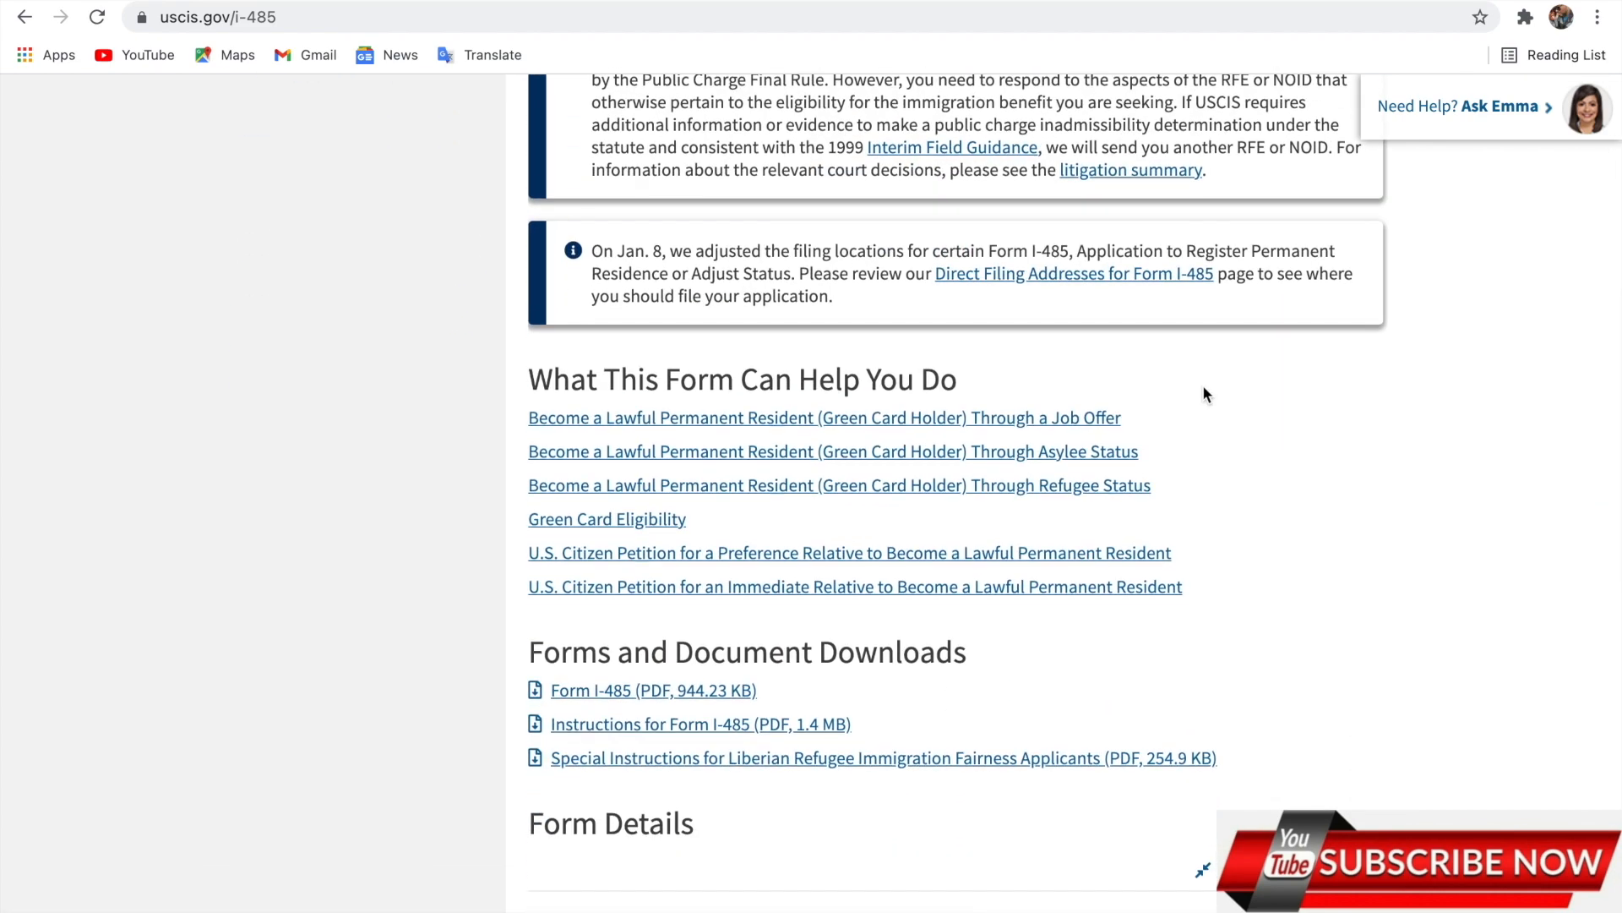
{"action": "scroll", "coordinate": [1204, 393], "scroll_direction": "down", "scroll_amount": 3}
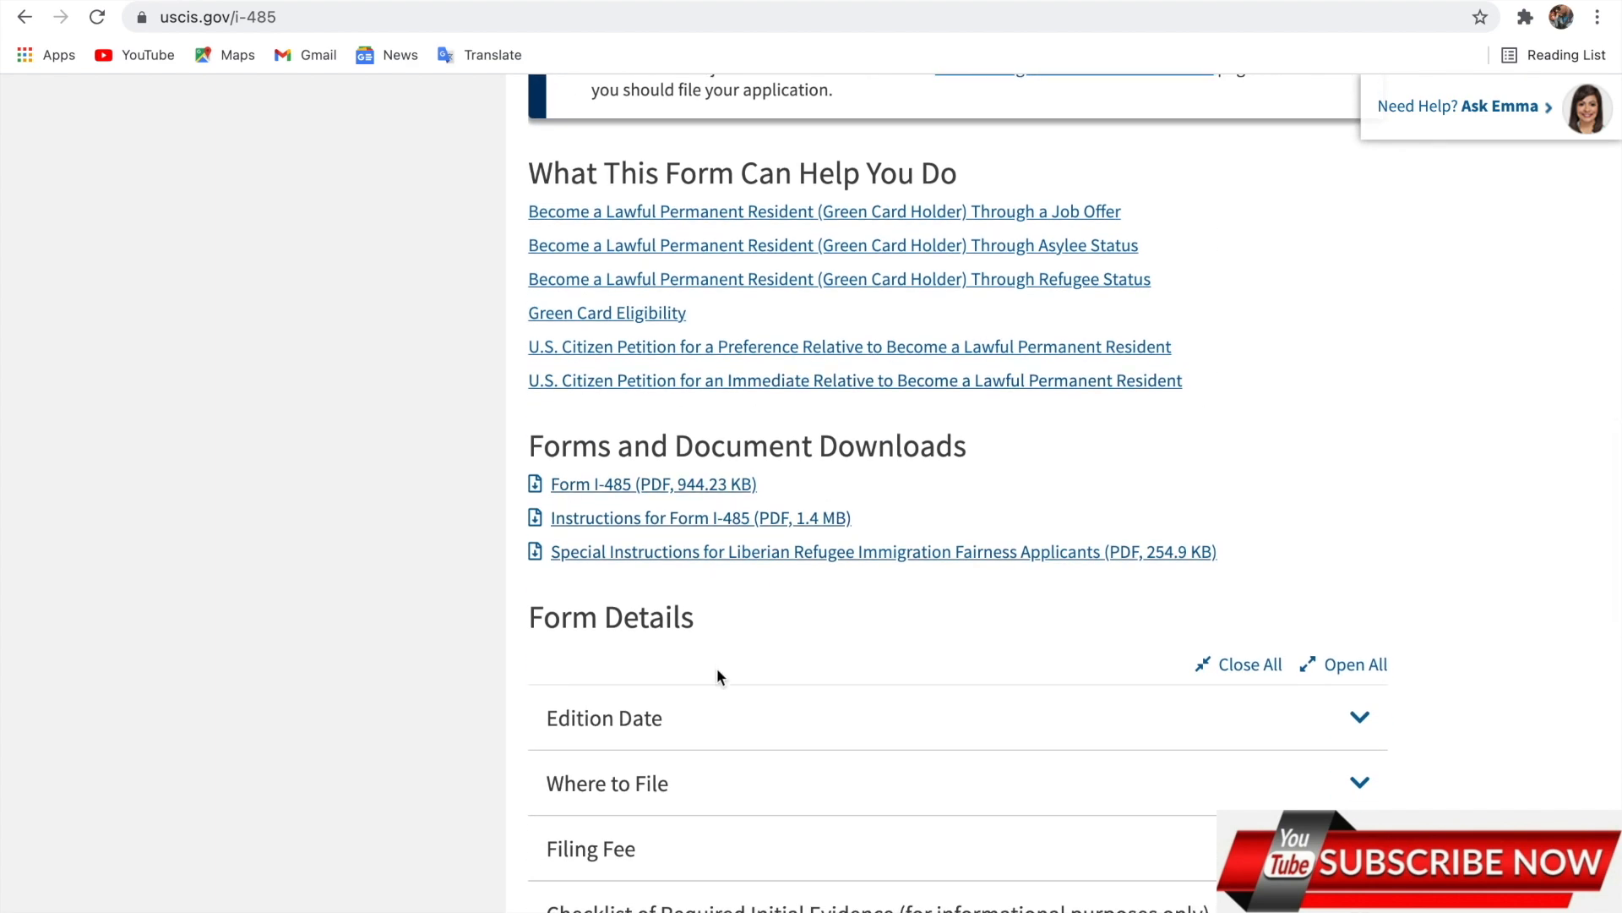
{"action": "left_click", "coordinate": [956, 732]}
Expand the Where to File section and read its filing-location details.
{"action": "scroll", "coordinate": [960, 731], "scroll_direction": "down", "scroll_amount": 2}
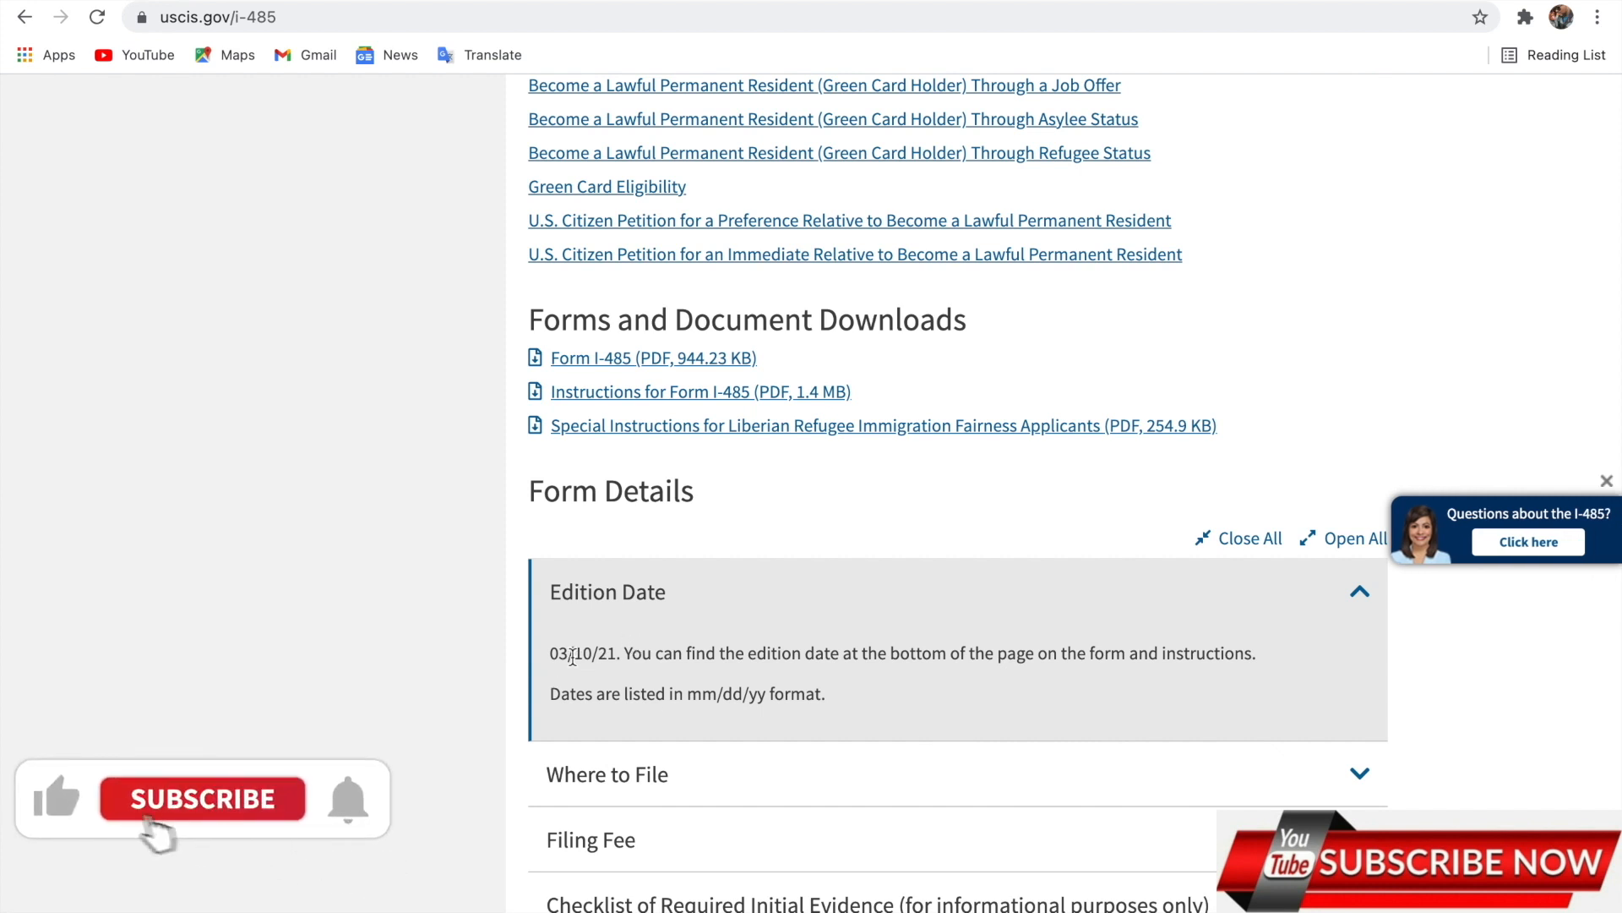
{"action": "scroll", "coordinate": [757, 685], "scroll_direction": "down", "scroll_amount": 1}
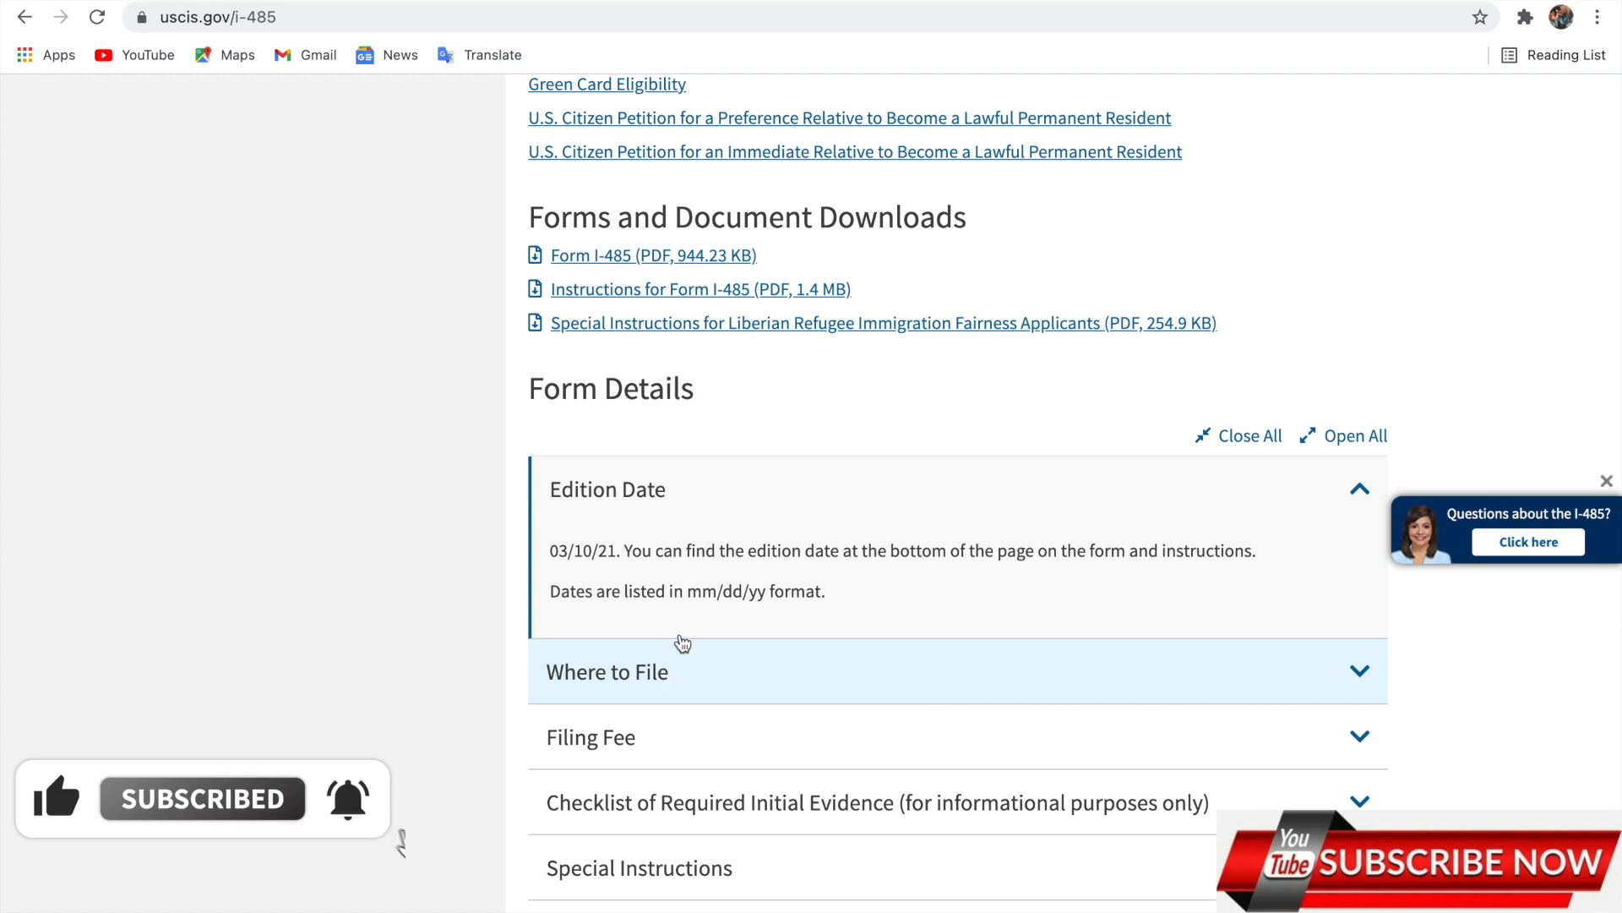
{"action": "scroll", "coordinate": [873, 275], "scroll_direction": "down", "scroll_amount": 3}
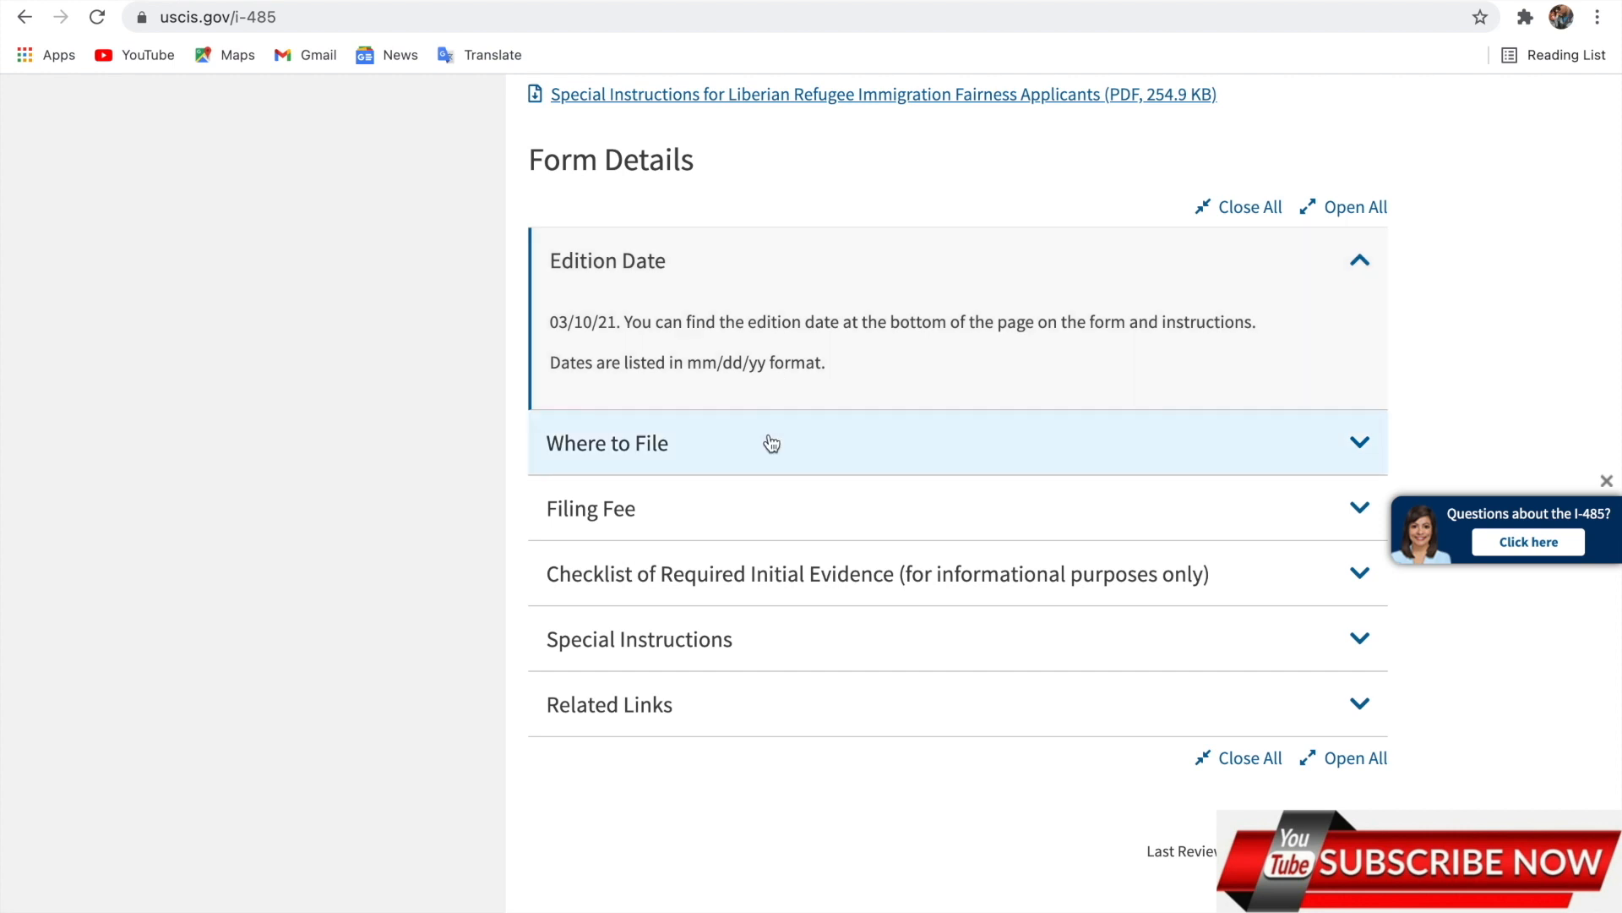
{"action": "left_click", "coordinate": [772, 444]}
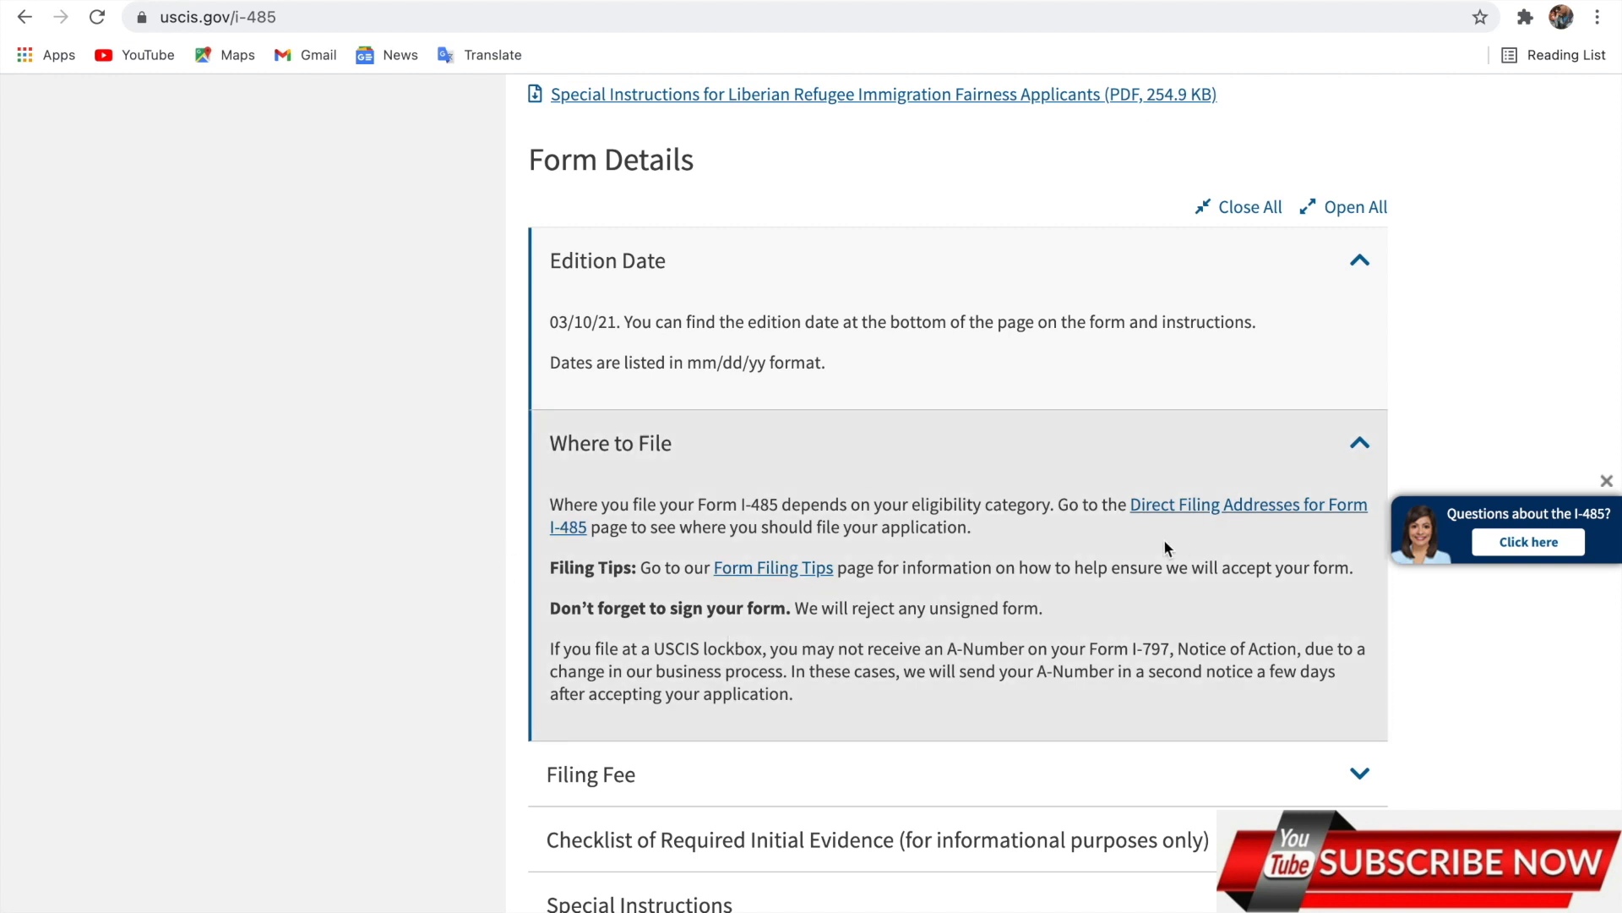
{"action": "scroll", "coordinate": [1149, 534], "scroll_direction": "down", "scroll_amount": 1}
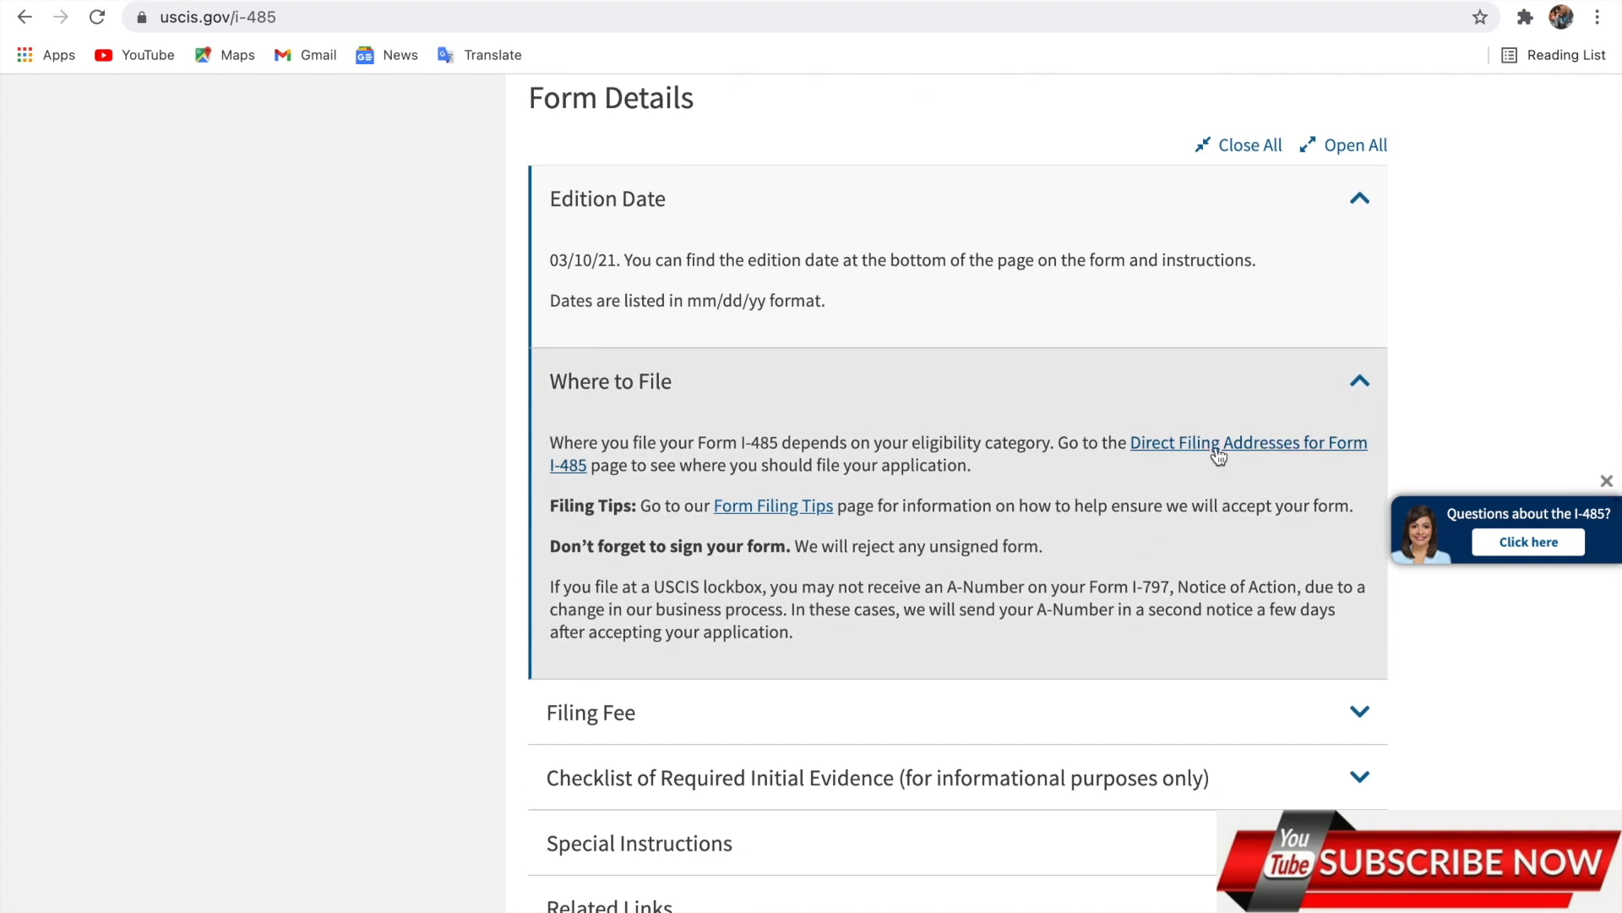
{"action": "scroll", "coordinate": [854, 522], "scroll_direction": "down", "scroll_amount": 4}
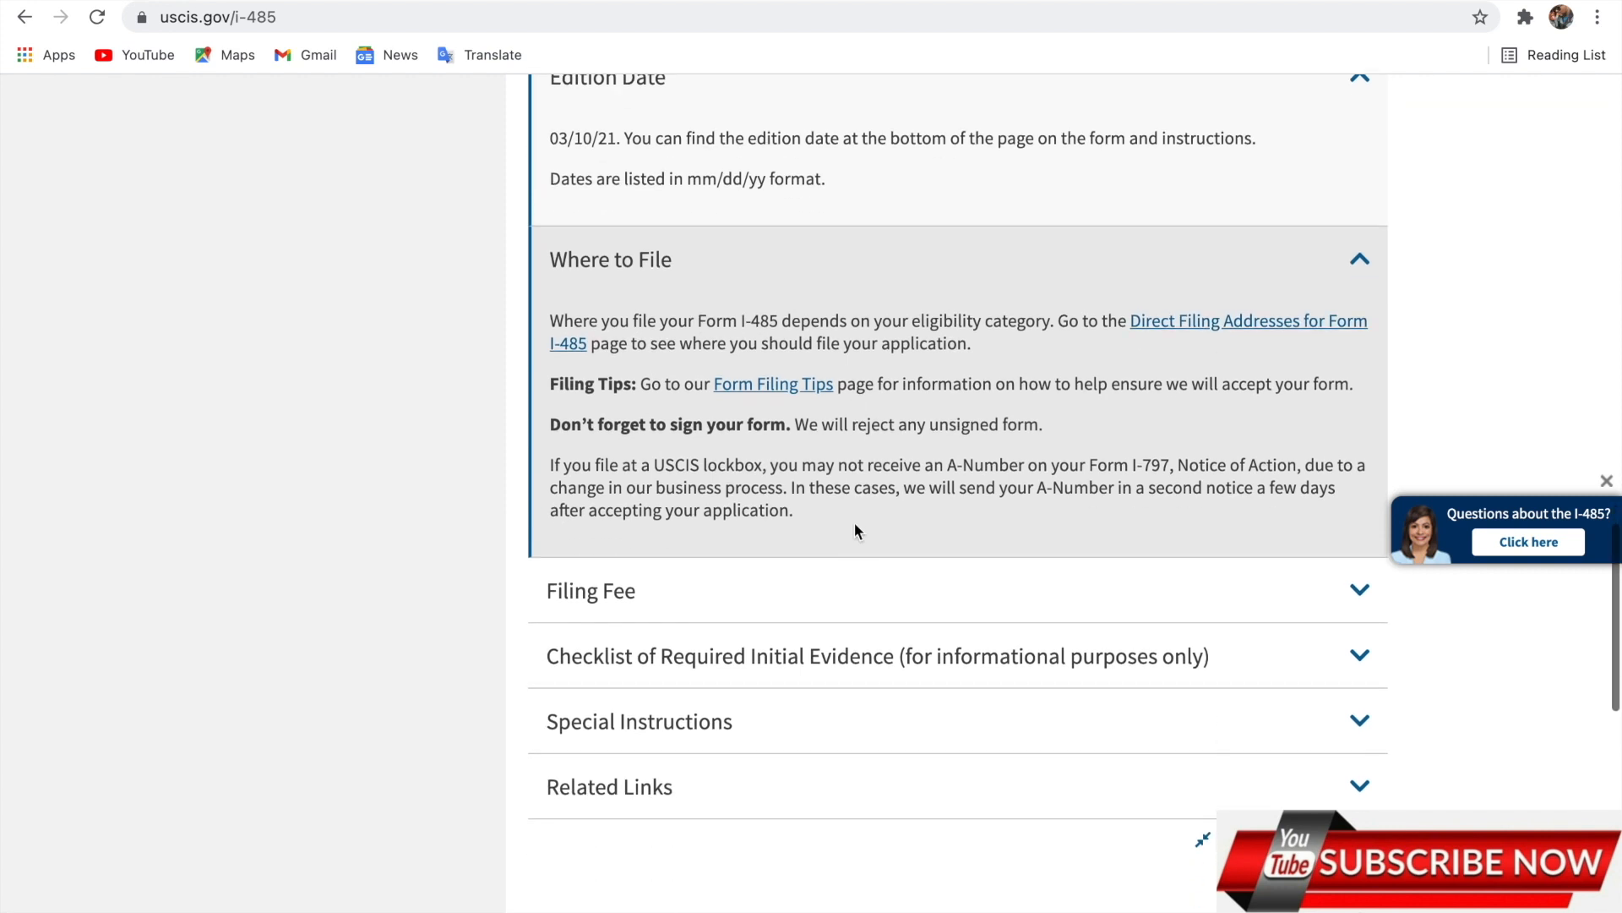
Expand the Filing Fee section and review the fee chart.
{"action": "left_click", "coordinate": [813, 475]}
{"action": "scroll", "coordinate": [815, 475], "scroll_direction": "down", "scroll_amount": 4}
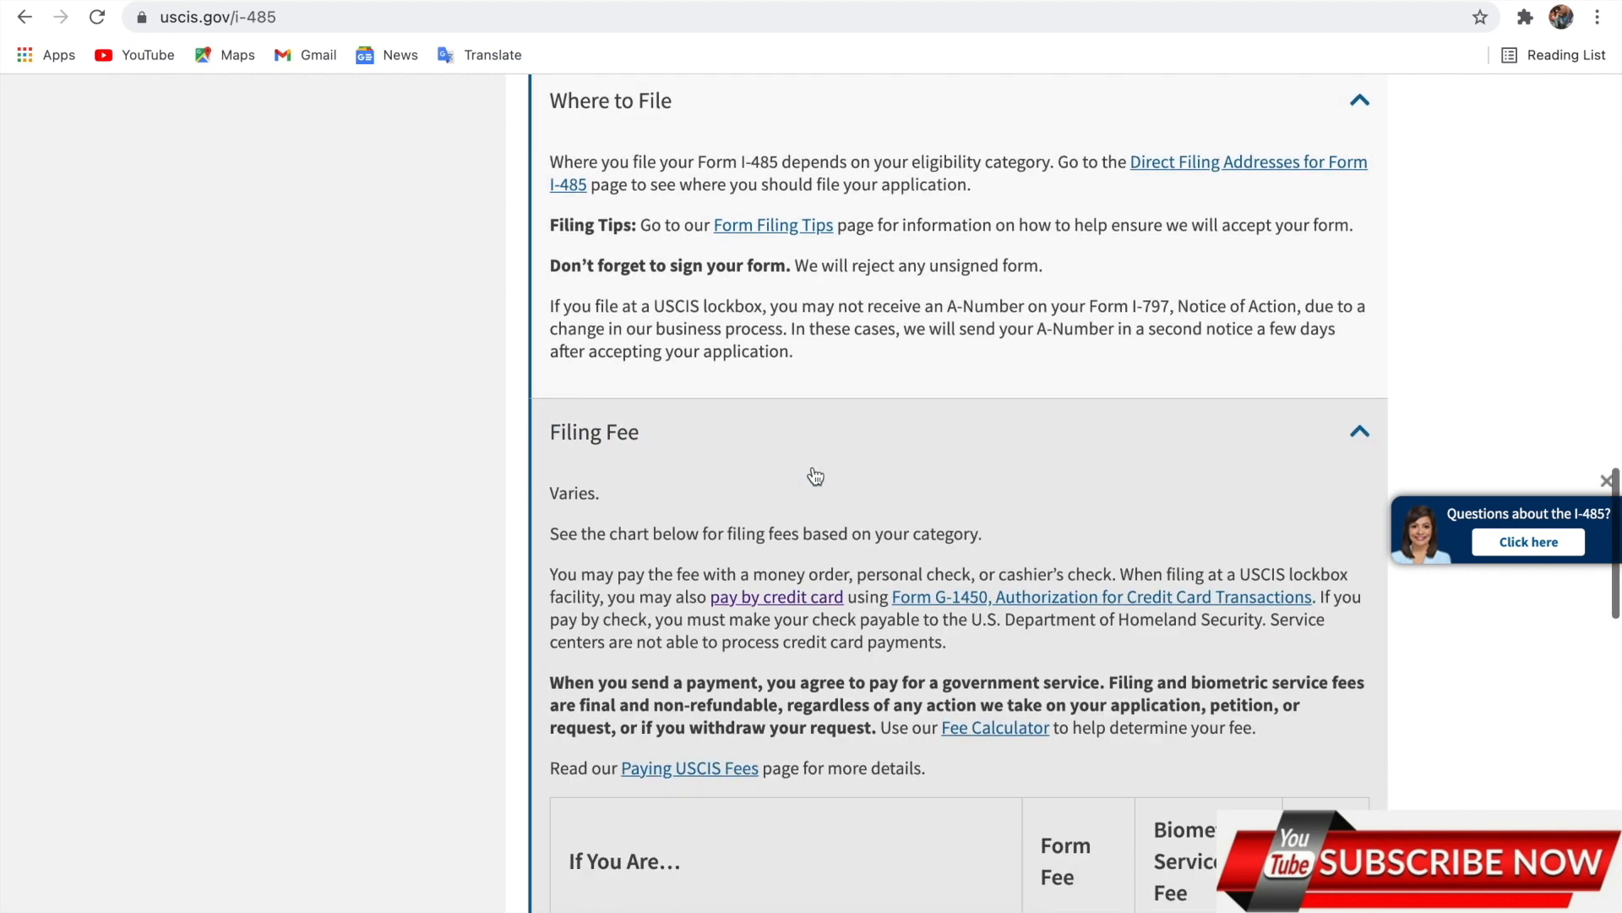
{"action": "scroll", "coordinate": [815, 474], "scroll_direction": "down", "scroll_amount": 8}
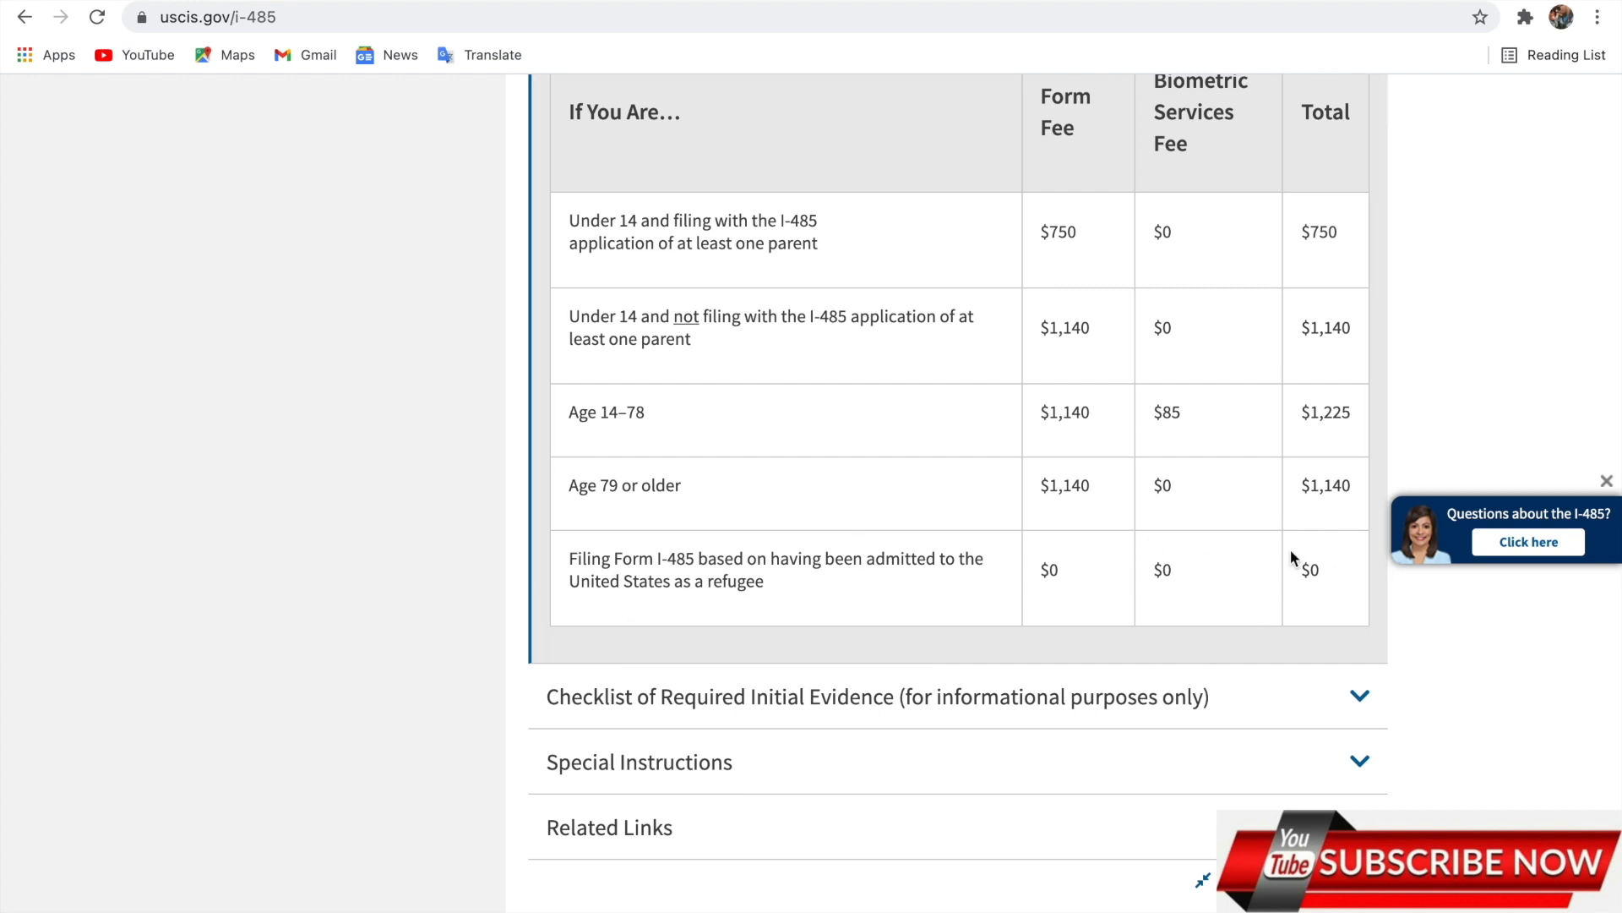
{"action": "scroll", "coordinate": [1026, 626], "scroll_direction": "down", "scroll_amount": 2}
Open the 'Form I-485 (PDF, 944.23 KB)' download.
{"action": "scroll", "coordinate": [1027, 626], "scroll_direction": "up", "scroll_amount": 8}
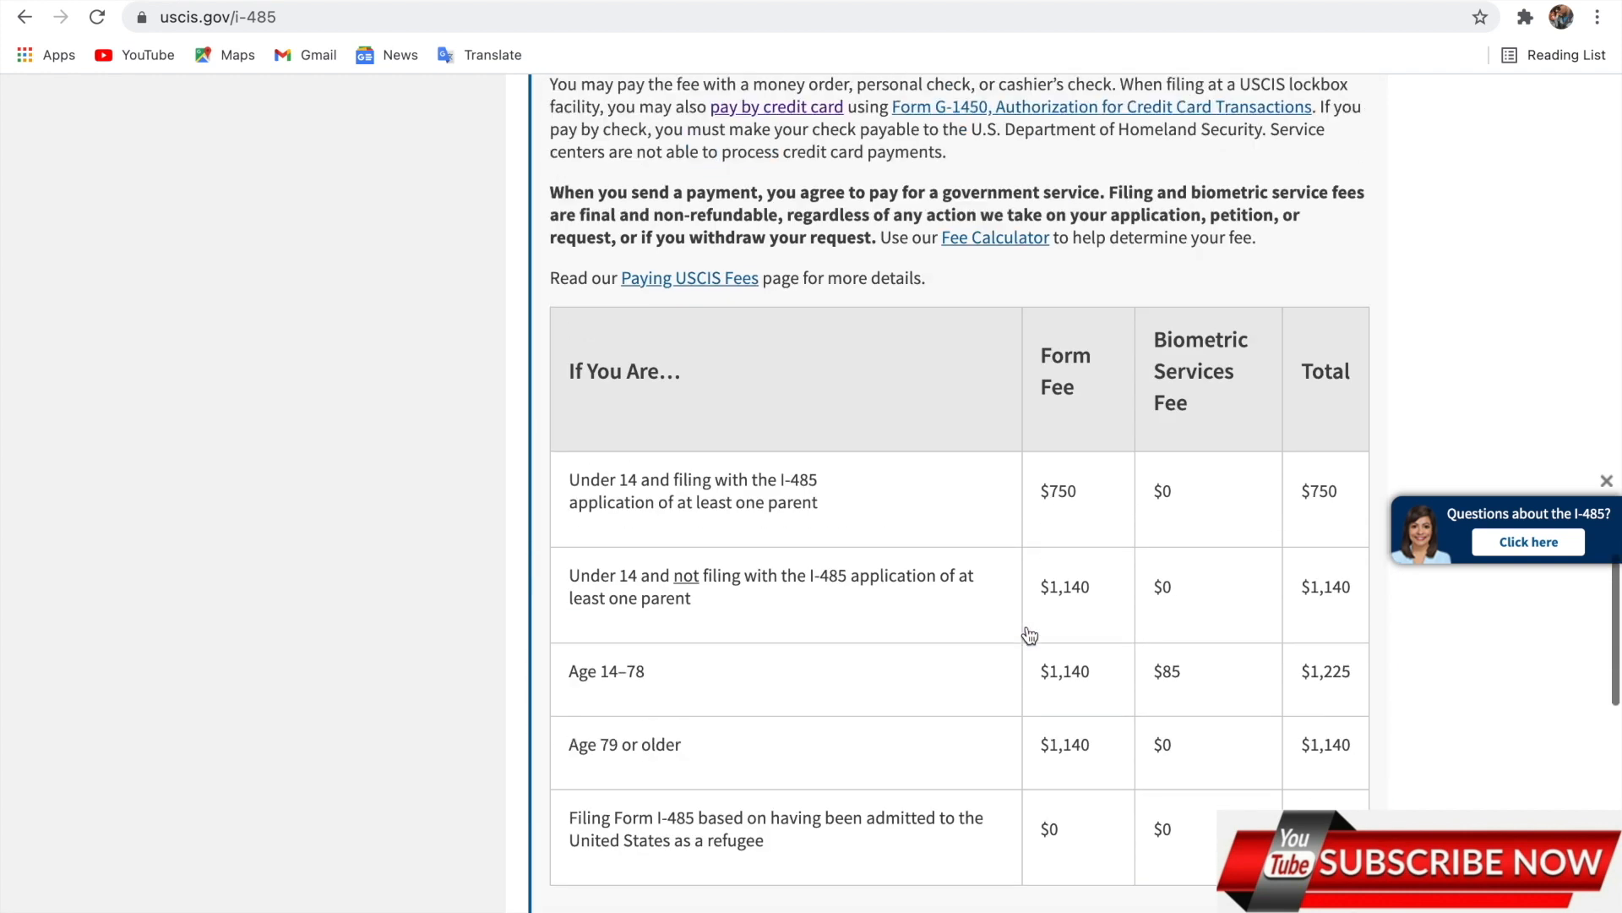
{"action": "scroll", "coordinate": [1027, 626], "scroll_direction": "up", "scroll_amount": 10}
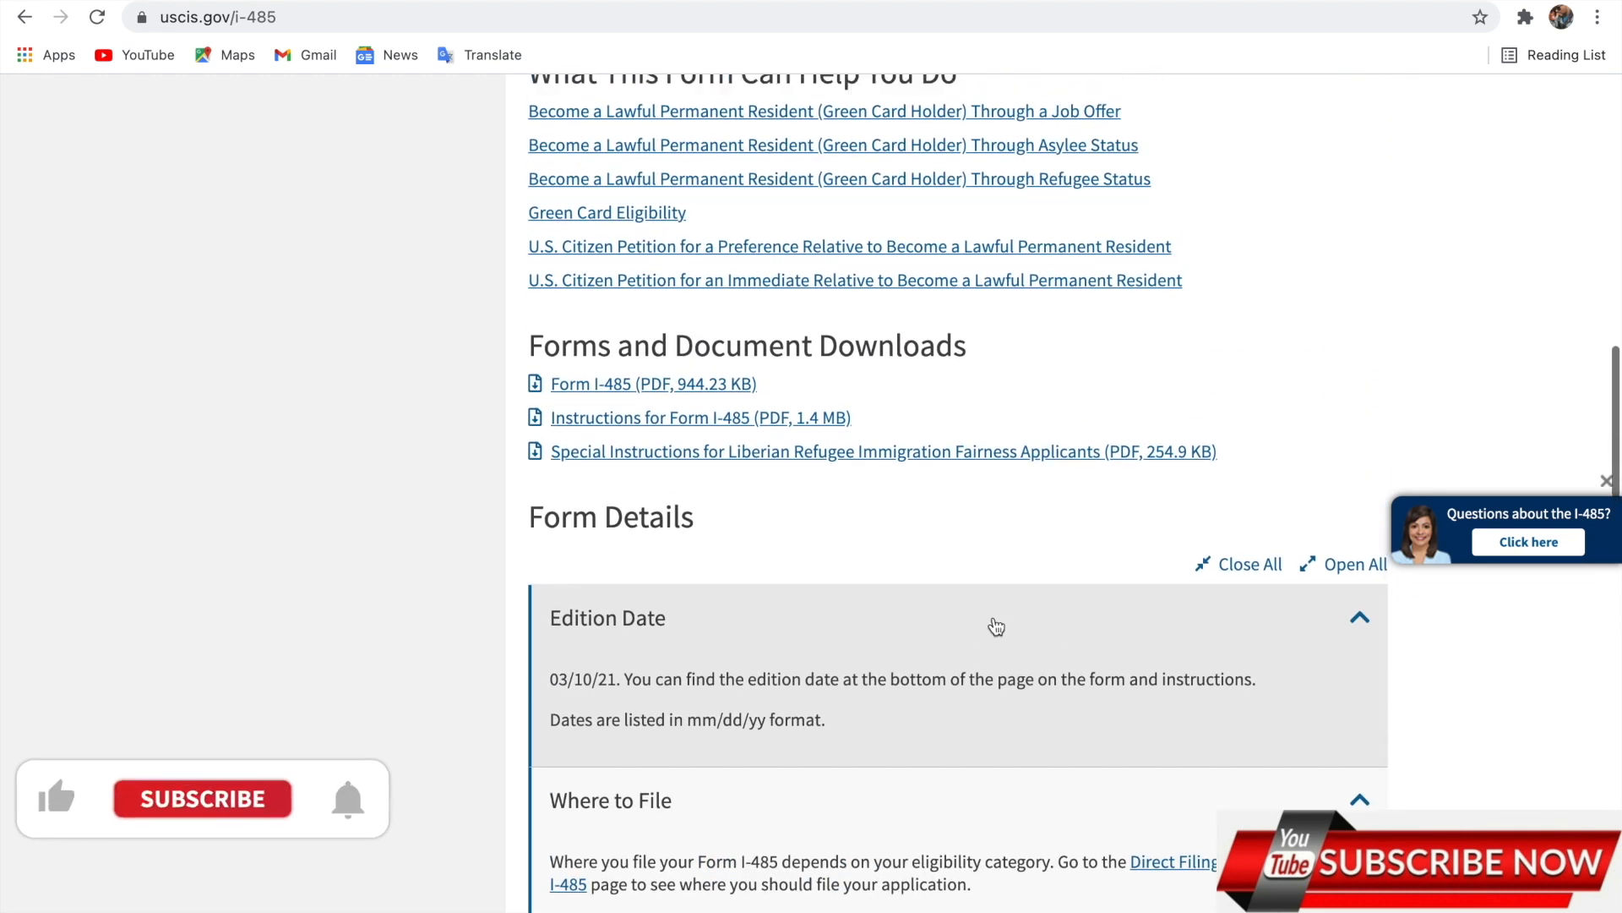
{"action": "left_click", "coordinate": [654, 385]}
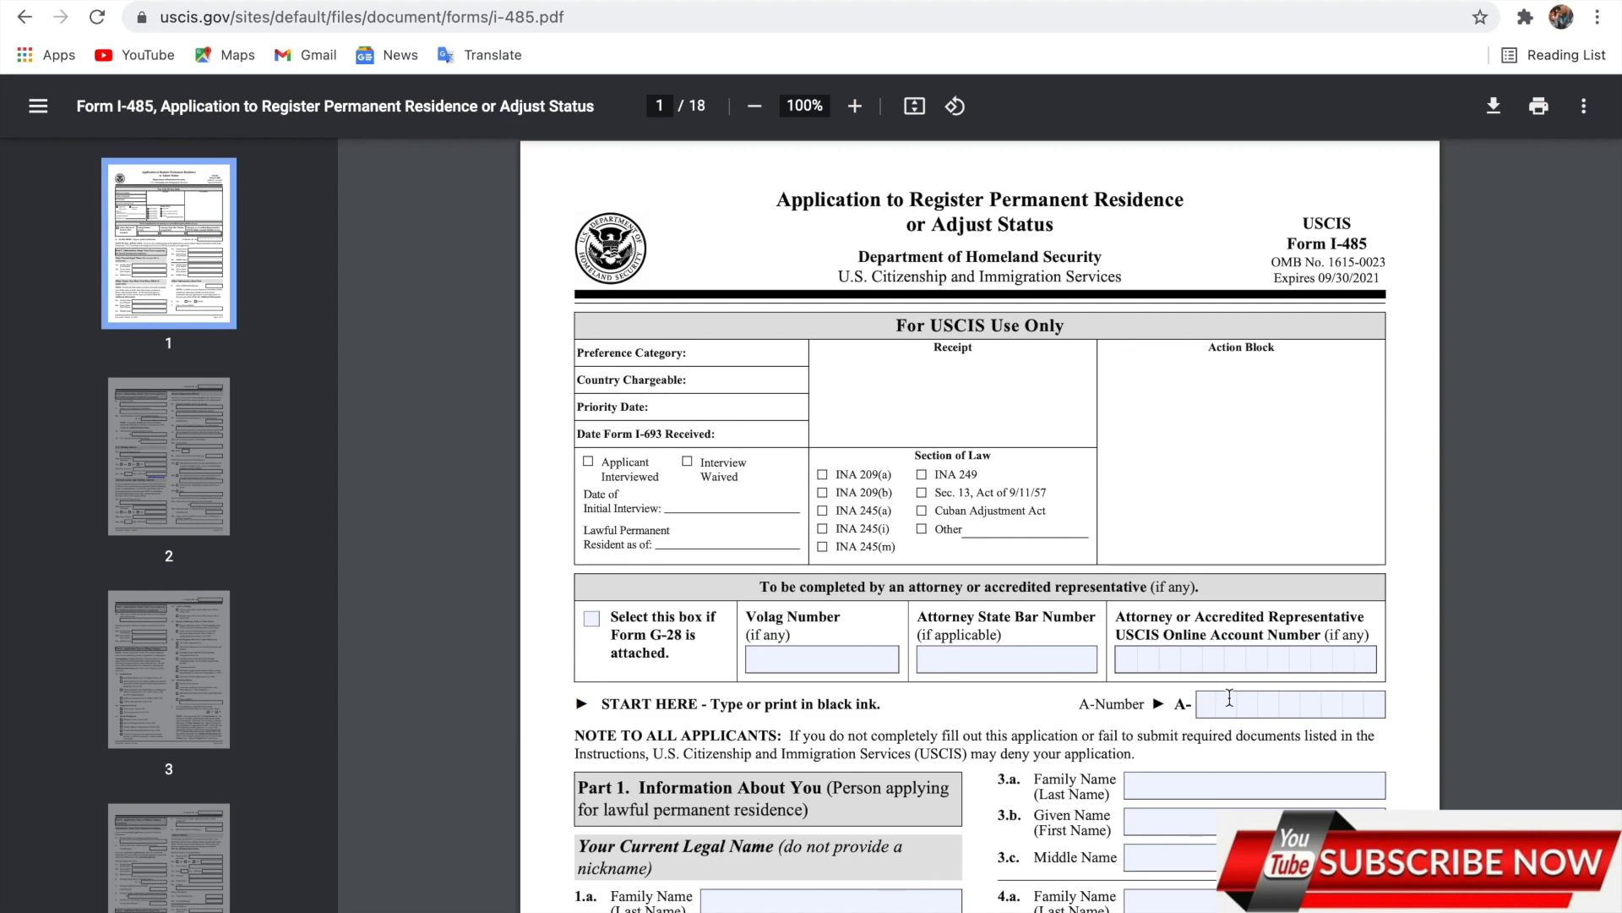
{"action": "scroll", "coordinate": [1229, 698], "scroll_direction": "down", "scroll_amount": 6}
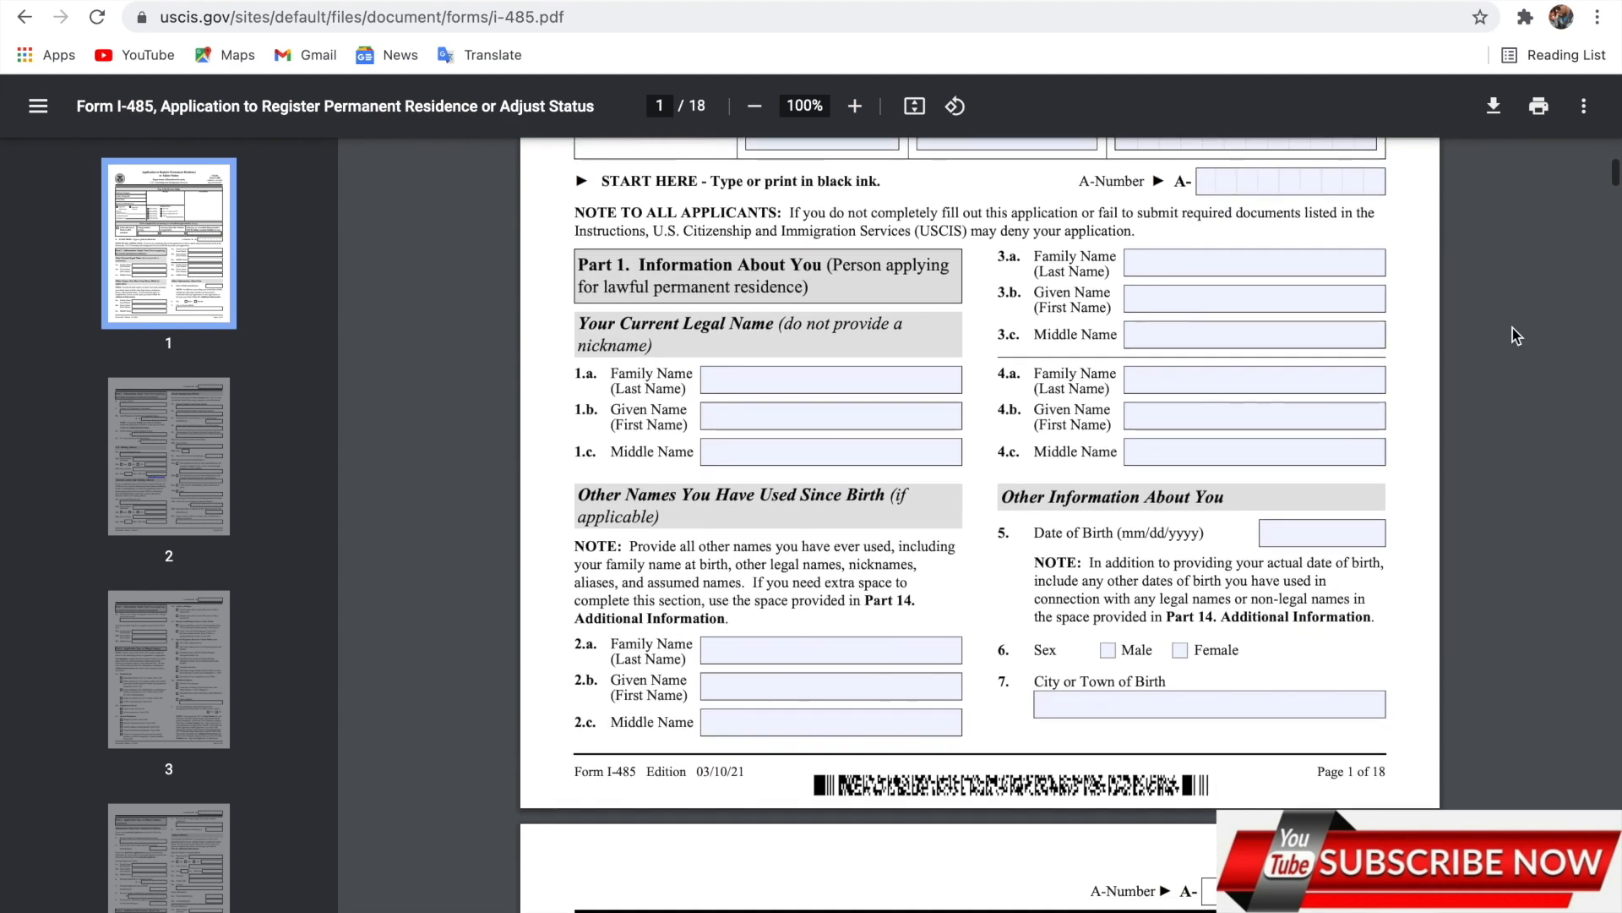
{"action": "scroll", "coordinate": [1111, 492], "scroll_direction": "up", "scroll_amount": 3}
{"action": "scroll", "coordinate": [1111, 493], "scroll_direction": "up", "scroll_amount": 3}
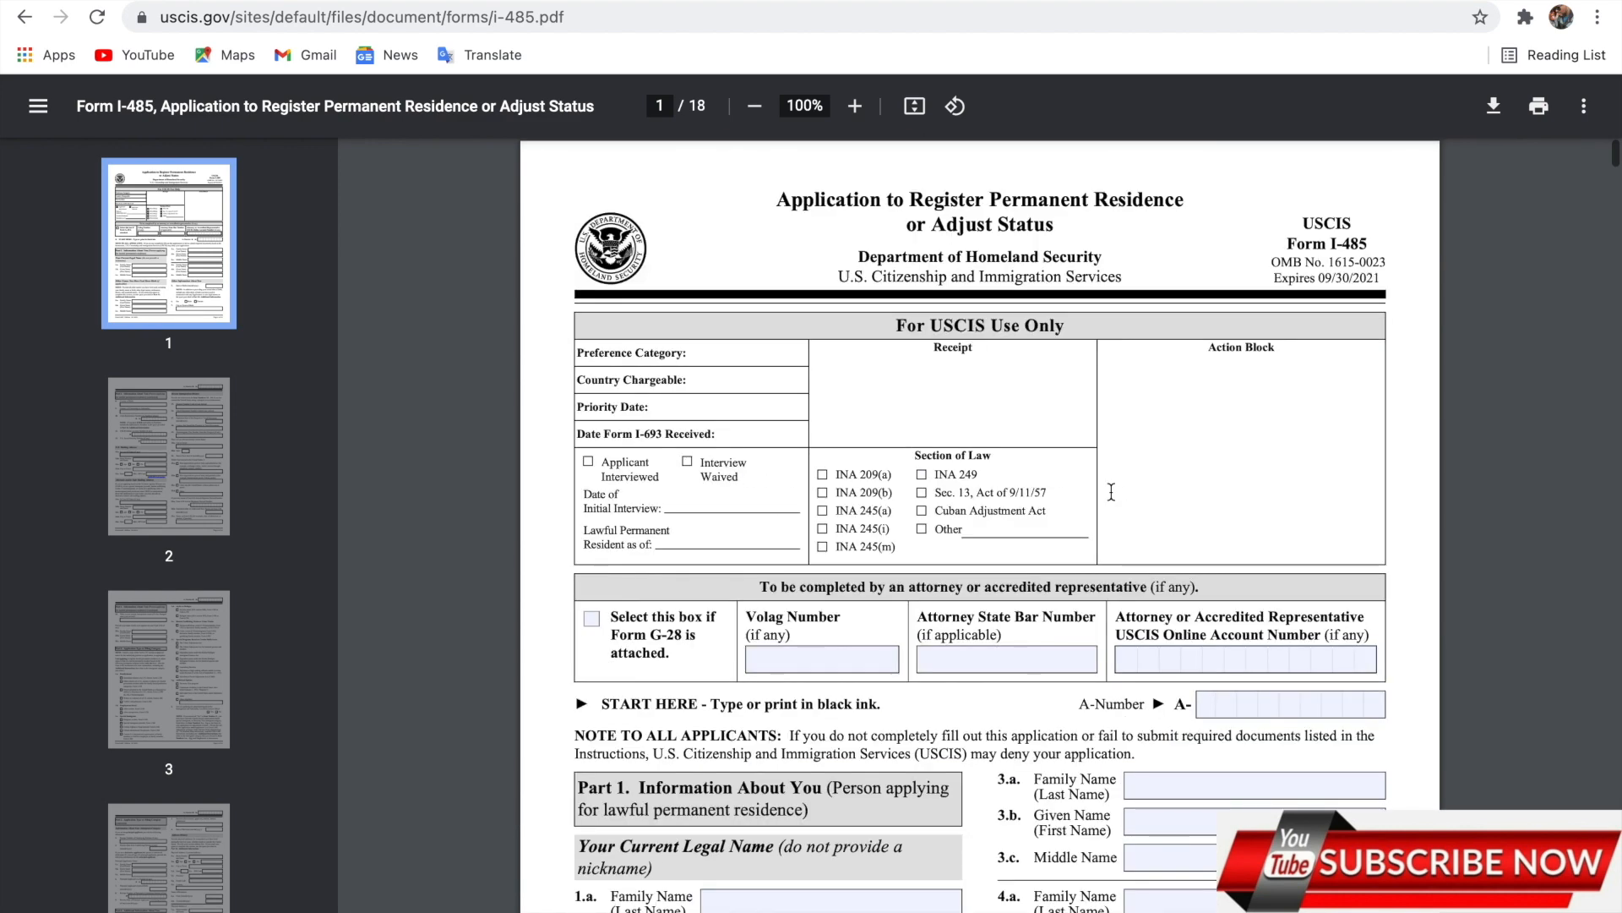
{"action": "left_click", "coordinate": [1587, 107]}
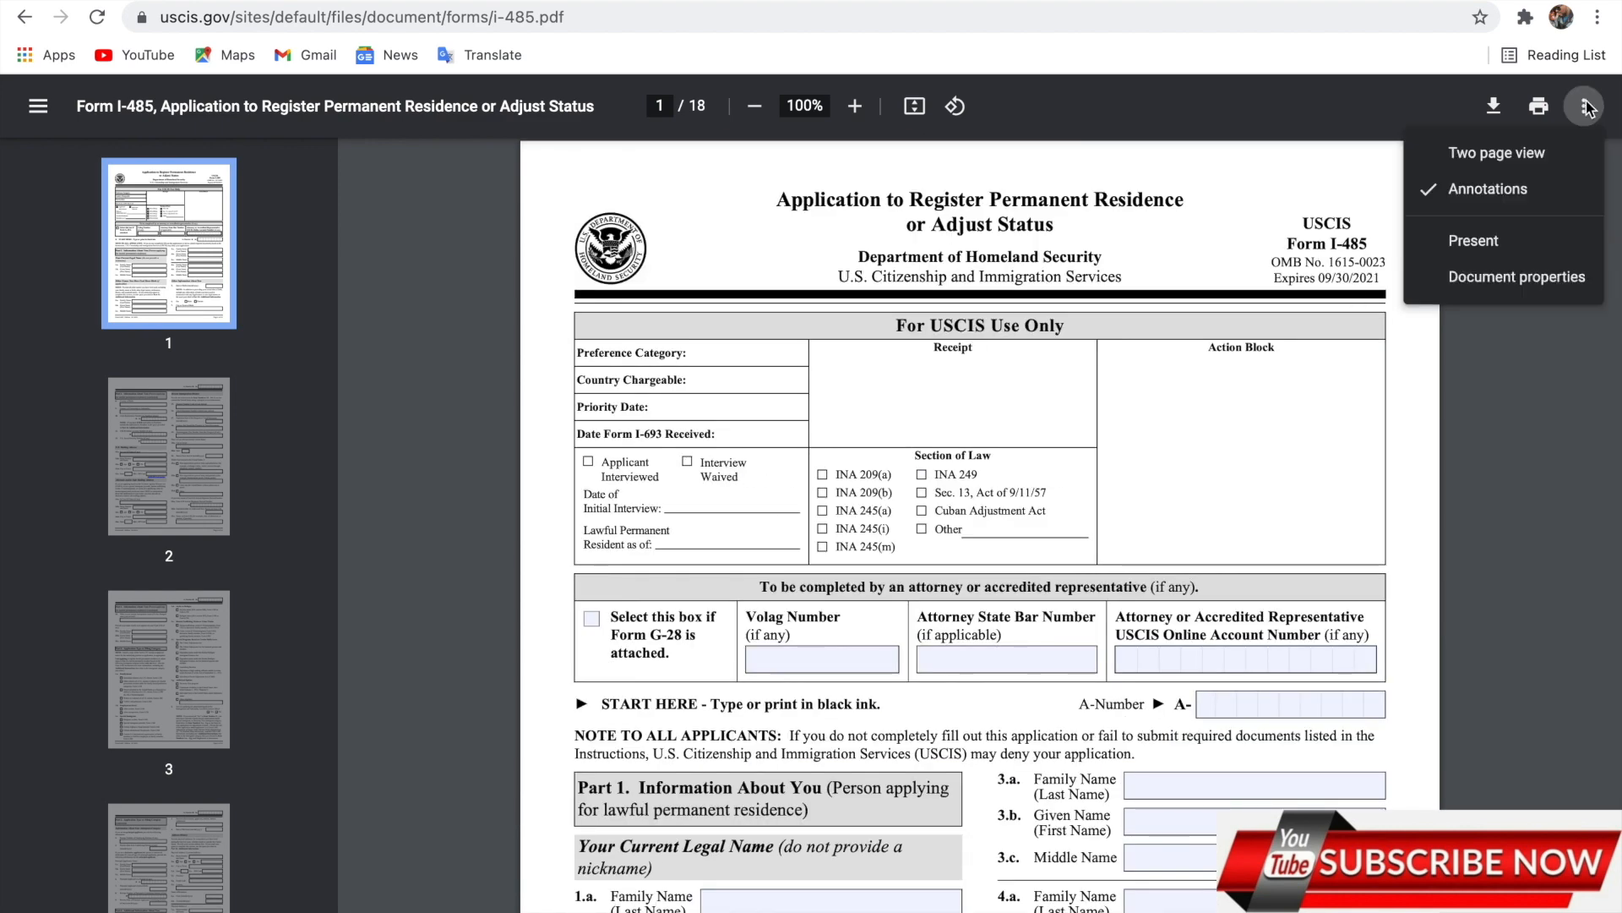
{"action": "left_click", "coordinate": [1335, 400]}
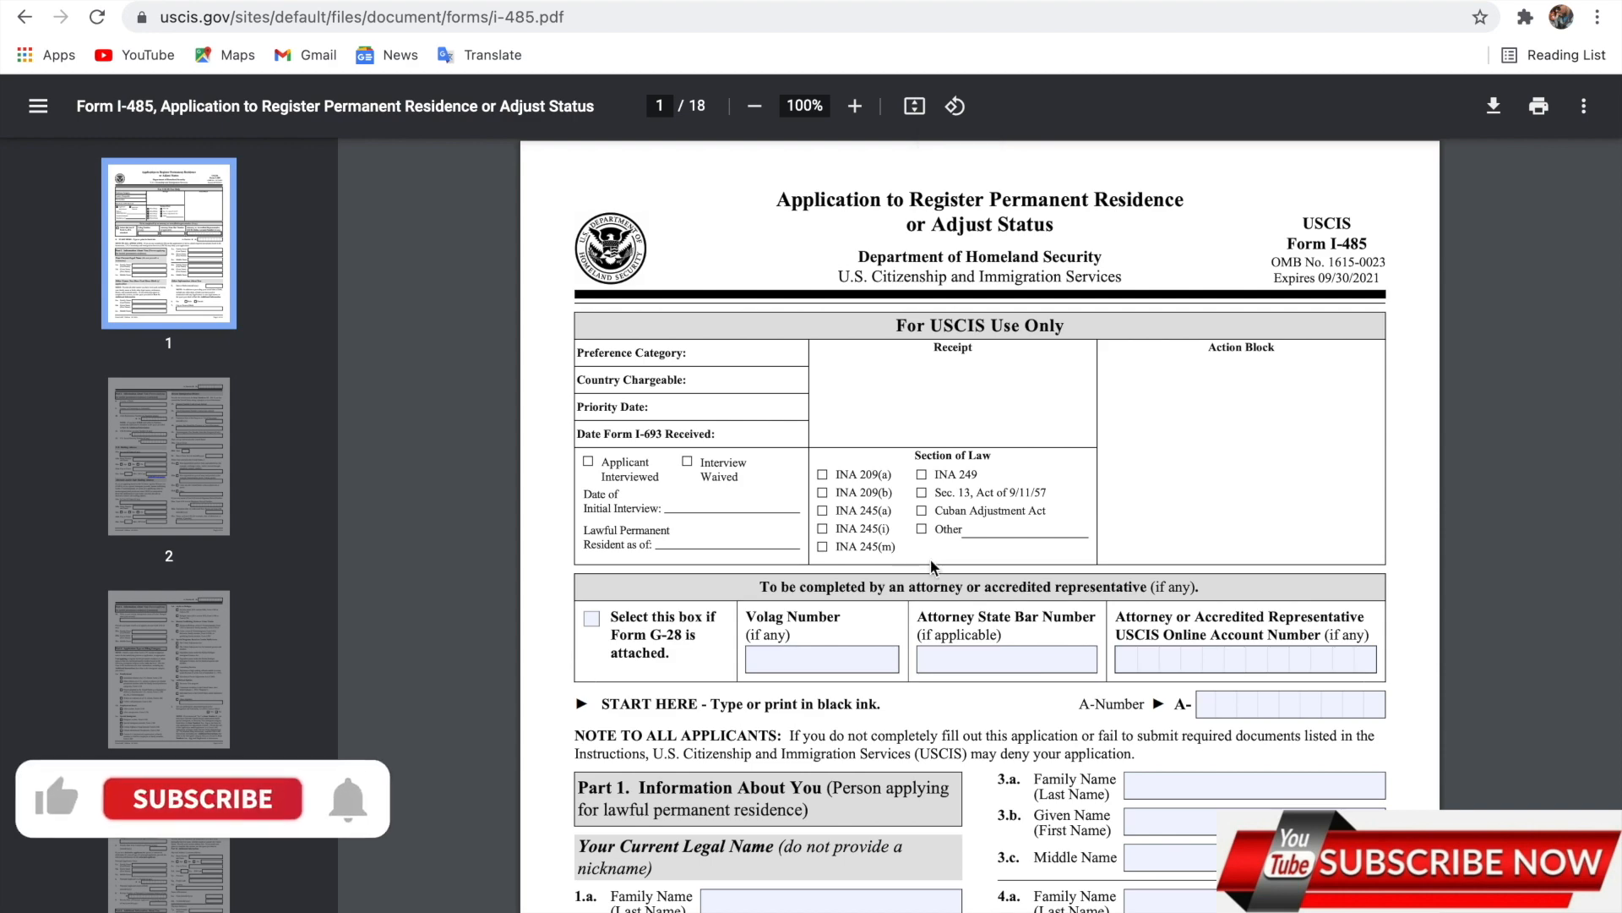
{"action": "scroll", "coordinate": [931, 560], "scroll_direction": "down", "scroll_amount": 3}
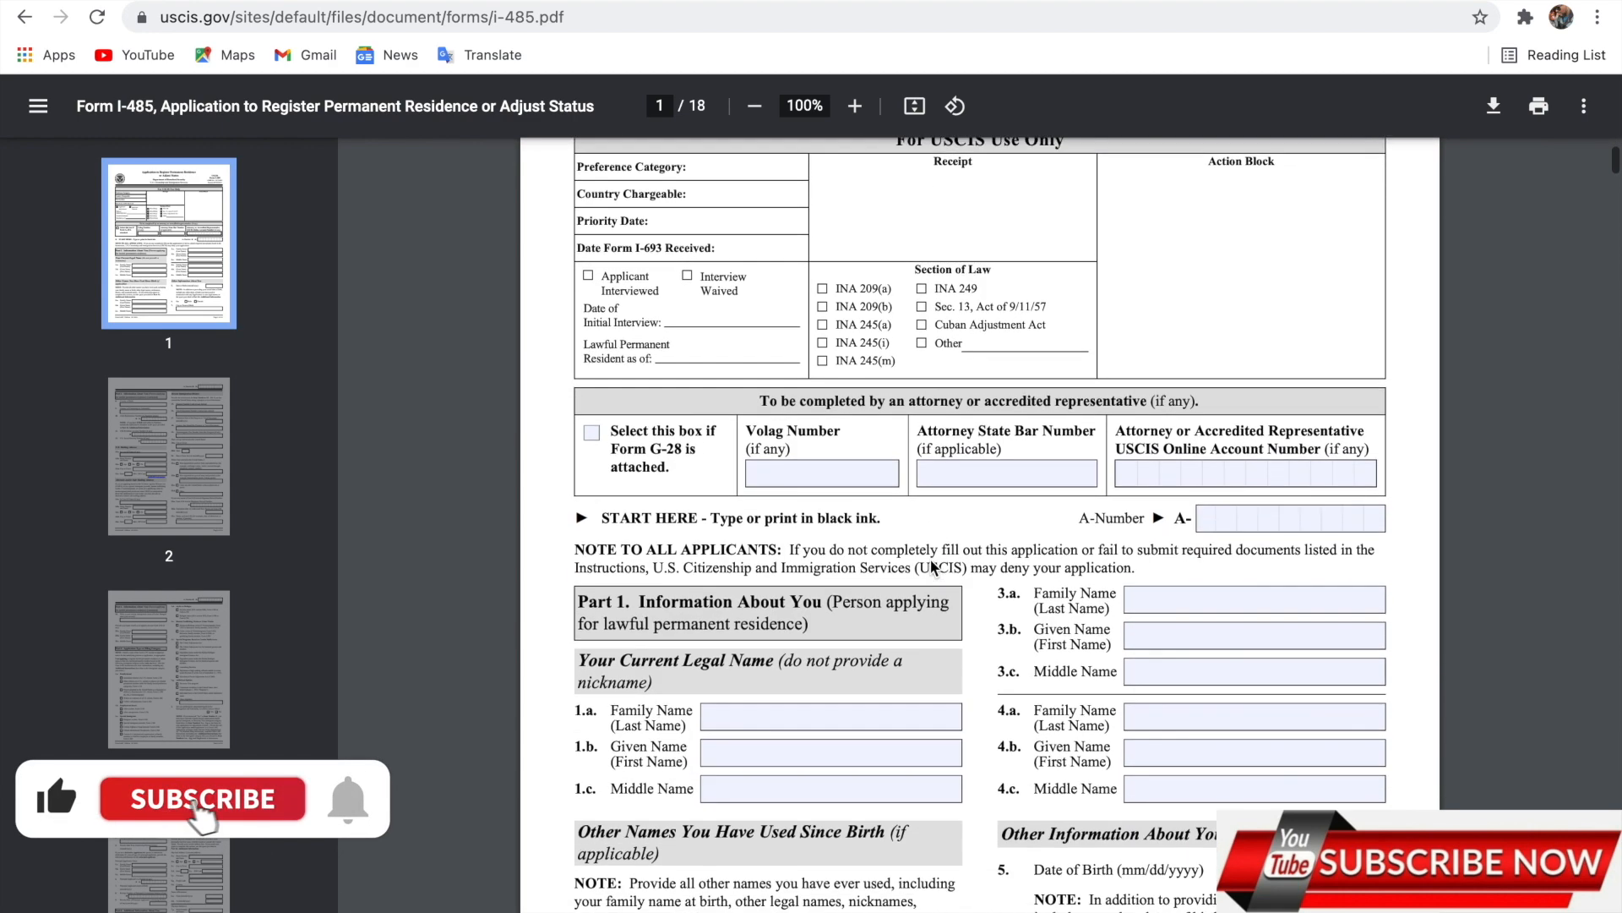
{"action": "scroll", "coordinate": [930, 561], "scroll_direction": "down", "scroll_amount": 1}
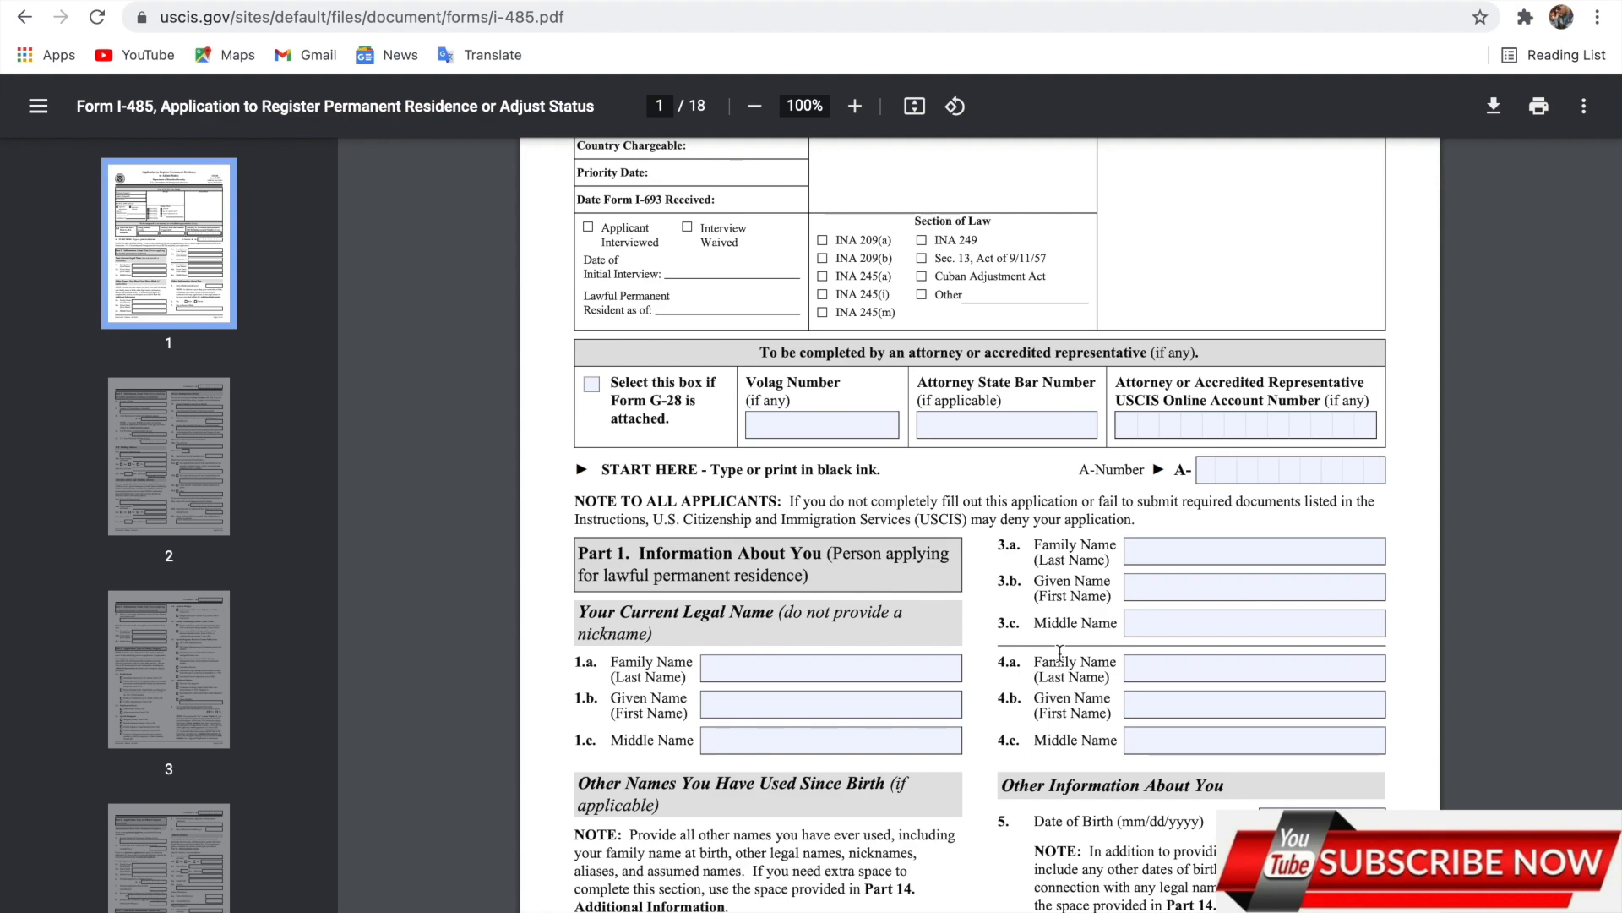
{"action": "scroll", "coordinate": [1060, 652], "scroll_direction": "down", "scroll_amount": 8}
{"action": "scroll", "coordinate": [1059, 652], "scroll_direction": "down", "scroll_amount": 20}
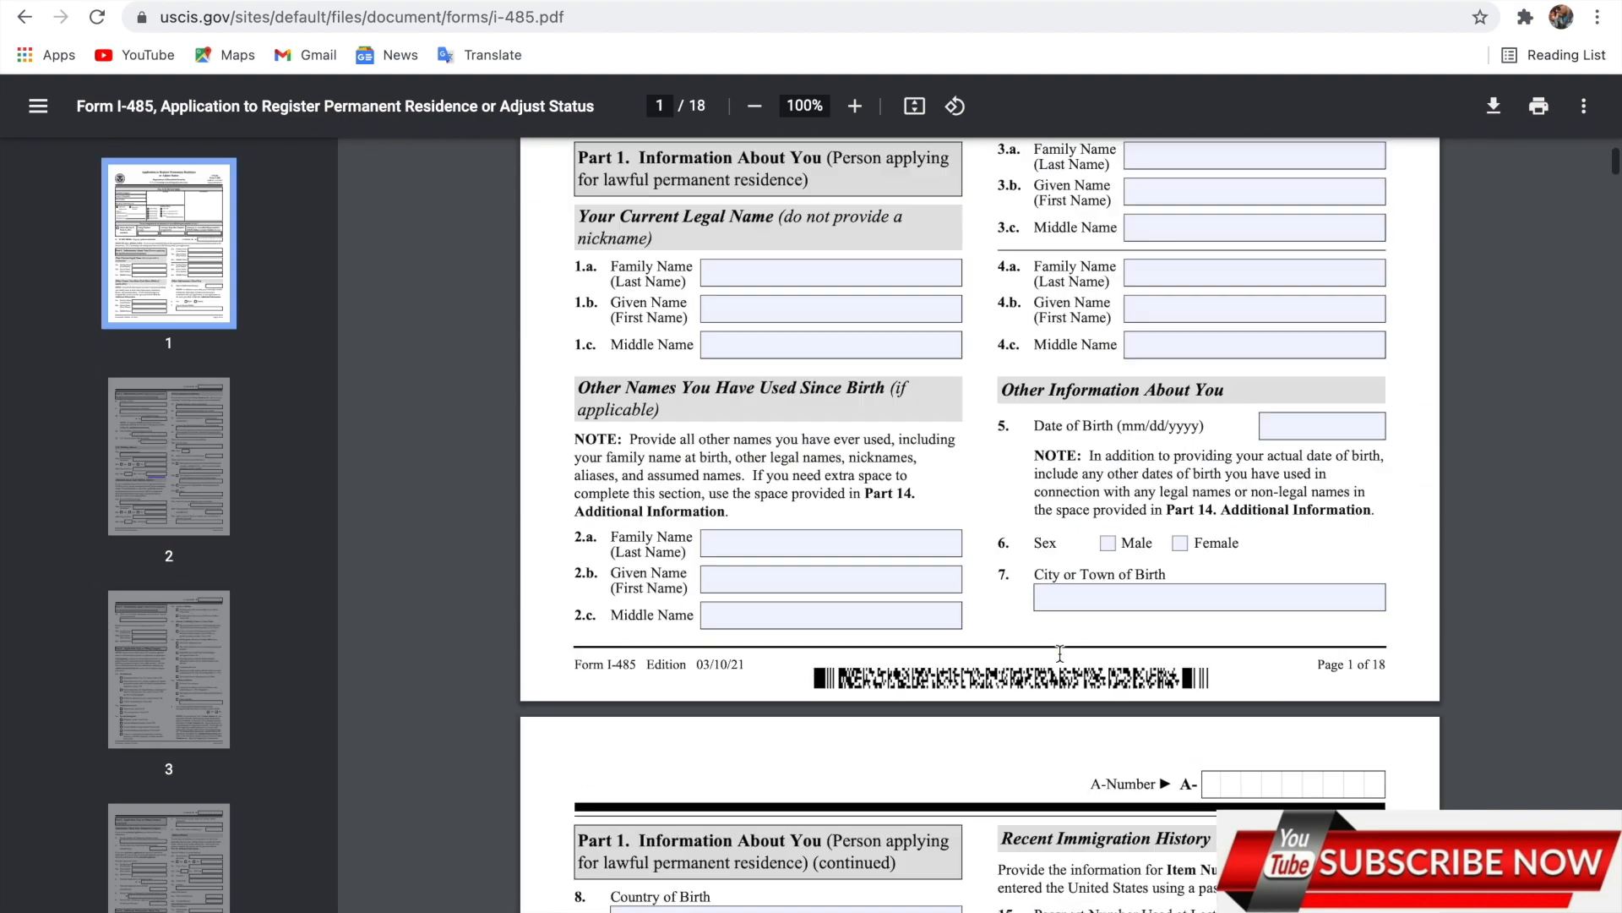
{"action": "scroll", "coordinate": [1059, 652], "scroll_direction": "up", "scroll_amount": 10}
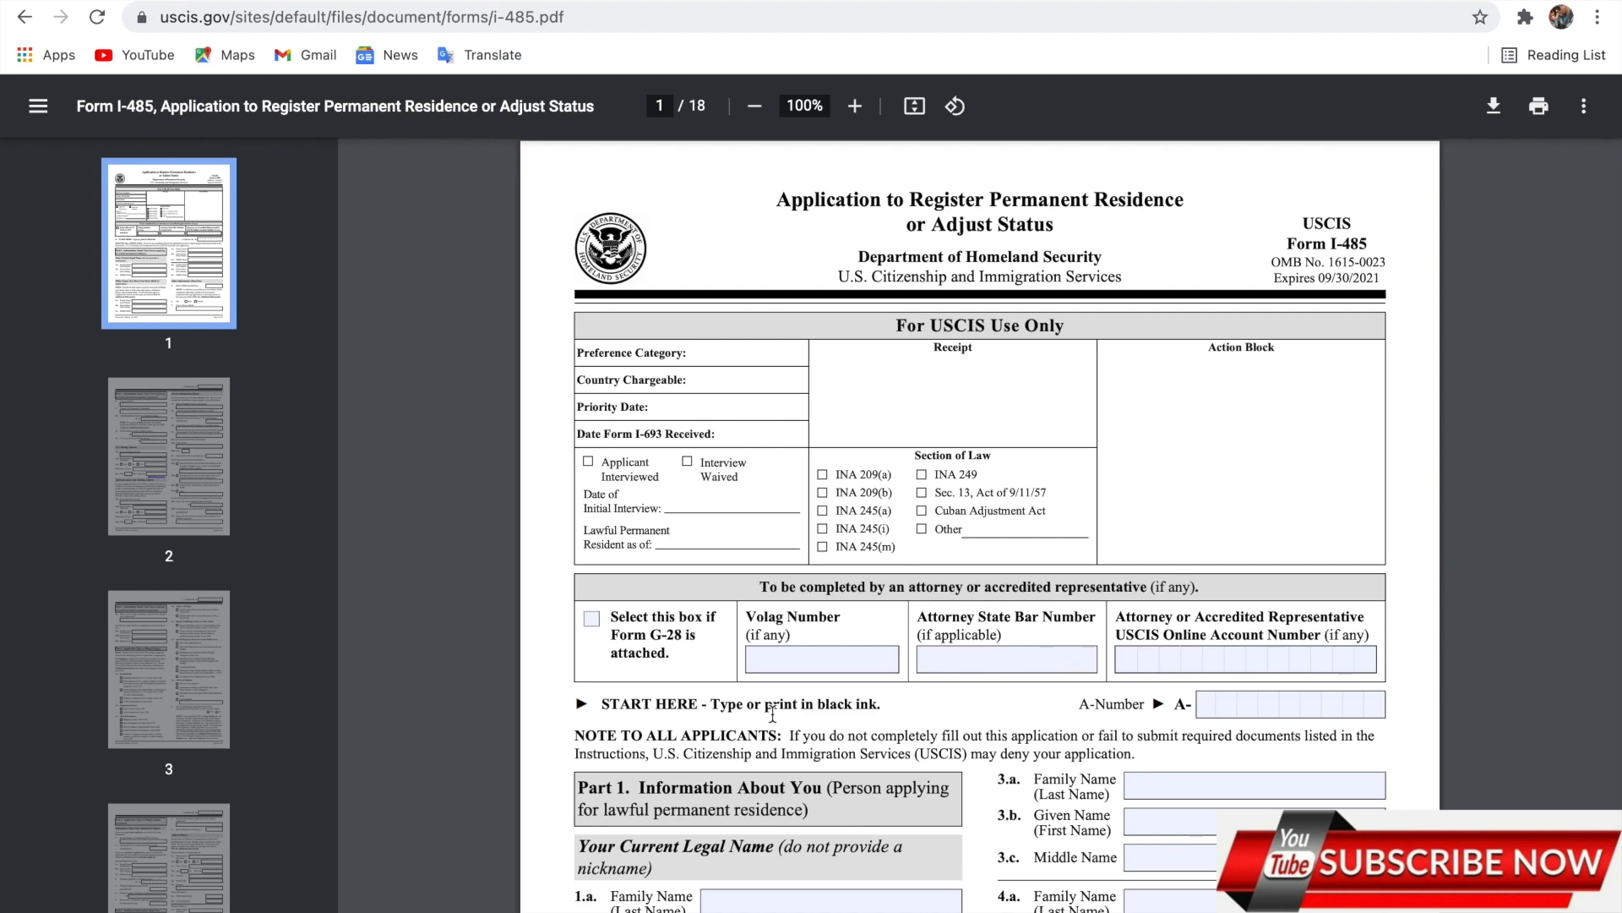
{"action": "scroll", "coordinate": [772, 712], "scroll_direction": "down", "scroll_amount": 3}
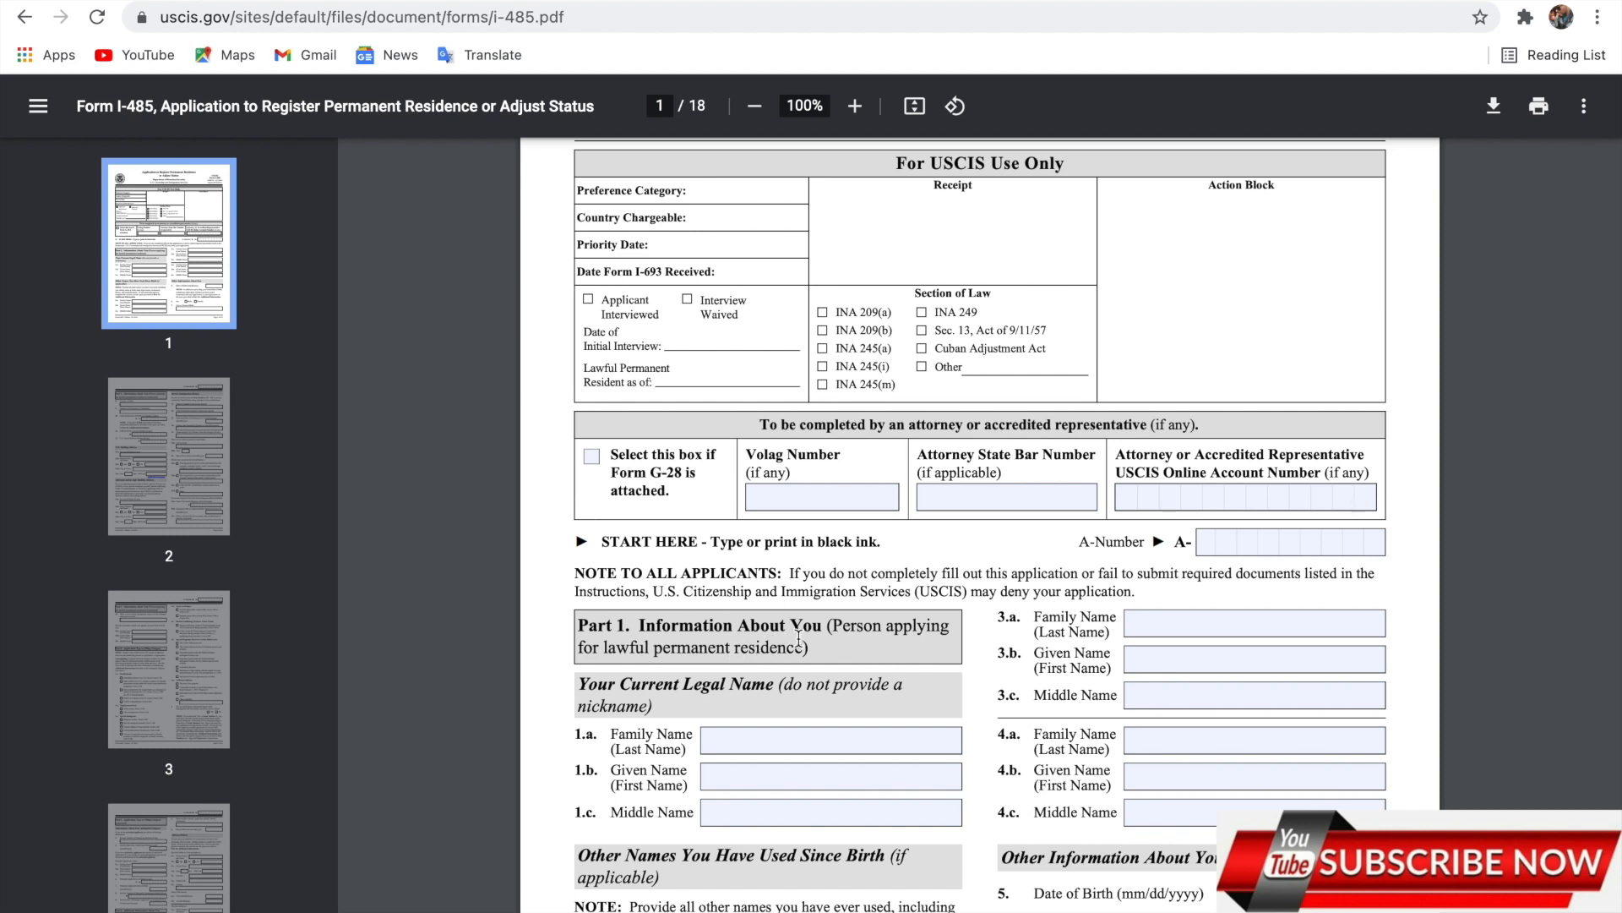
Enter the applicant's family name in 1.a and given name in 1.b.
{"action": "left_click", "coordinate": [781, 746]}
{"action": "type", "text": "koo"}
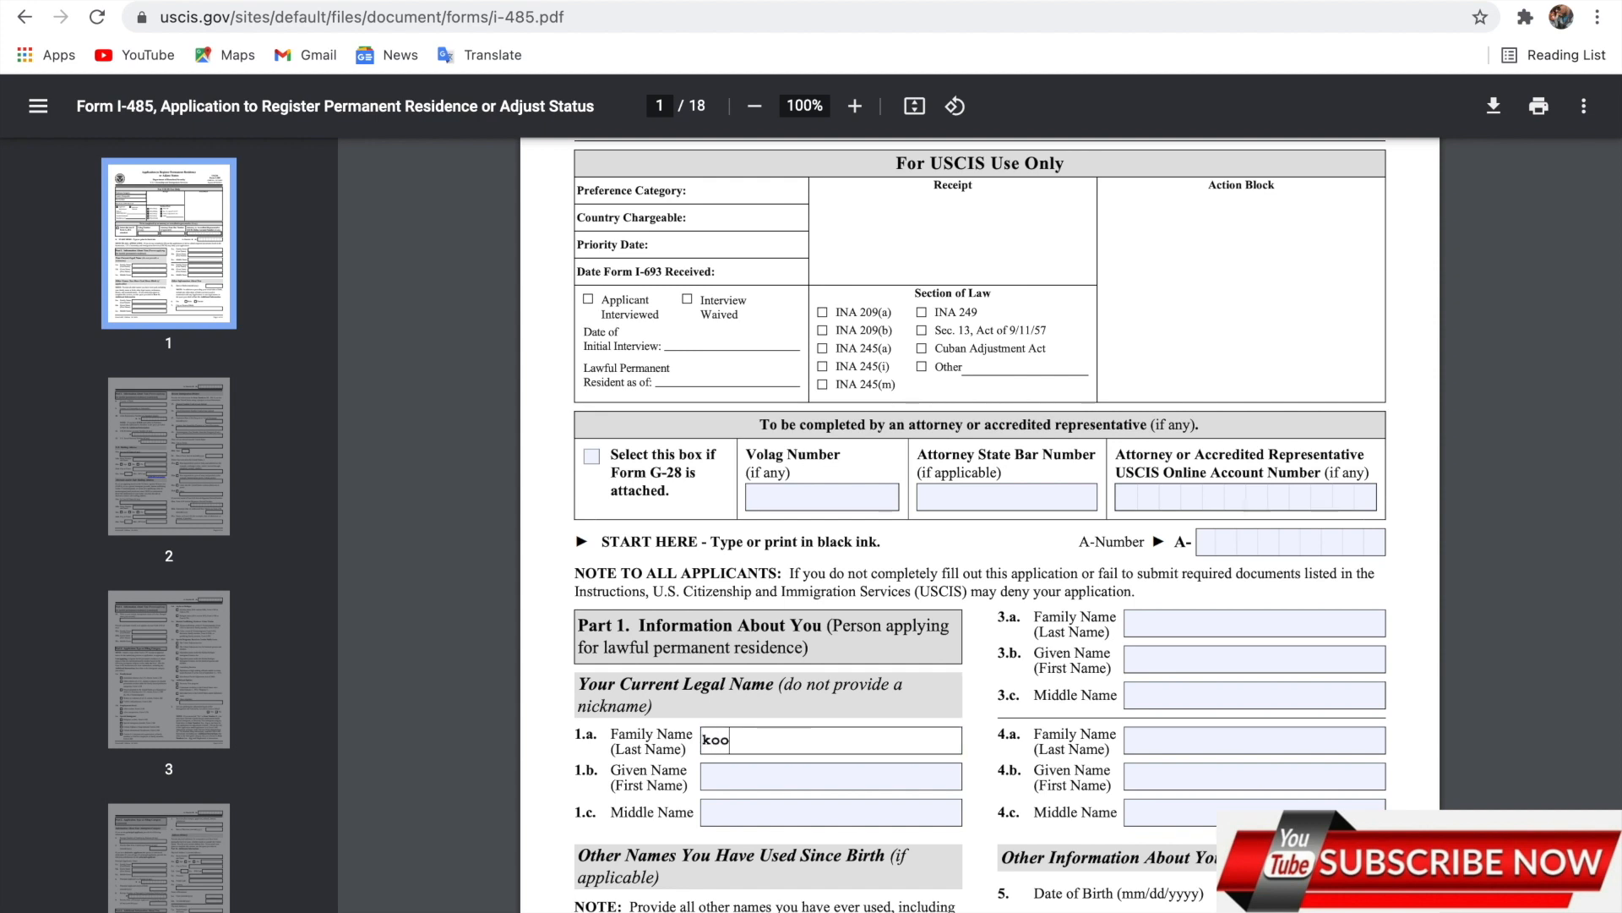
{"action": "left_click", "coordinate": [758, 777]}
{"action": "type", "text": "f"}
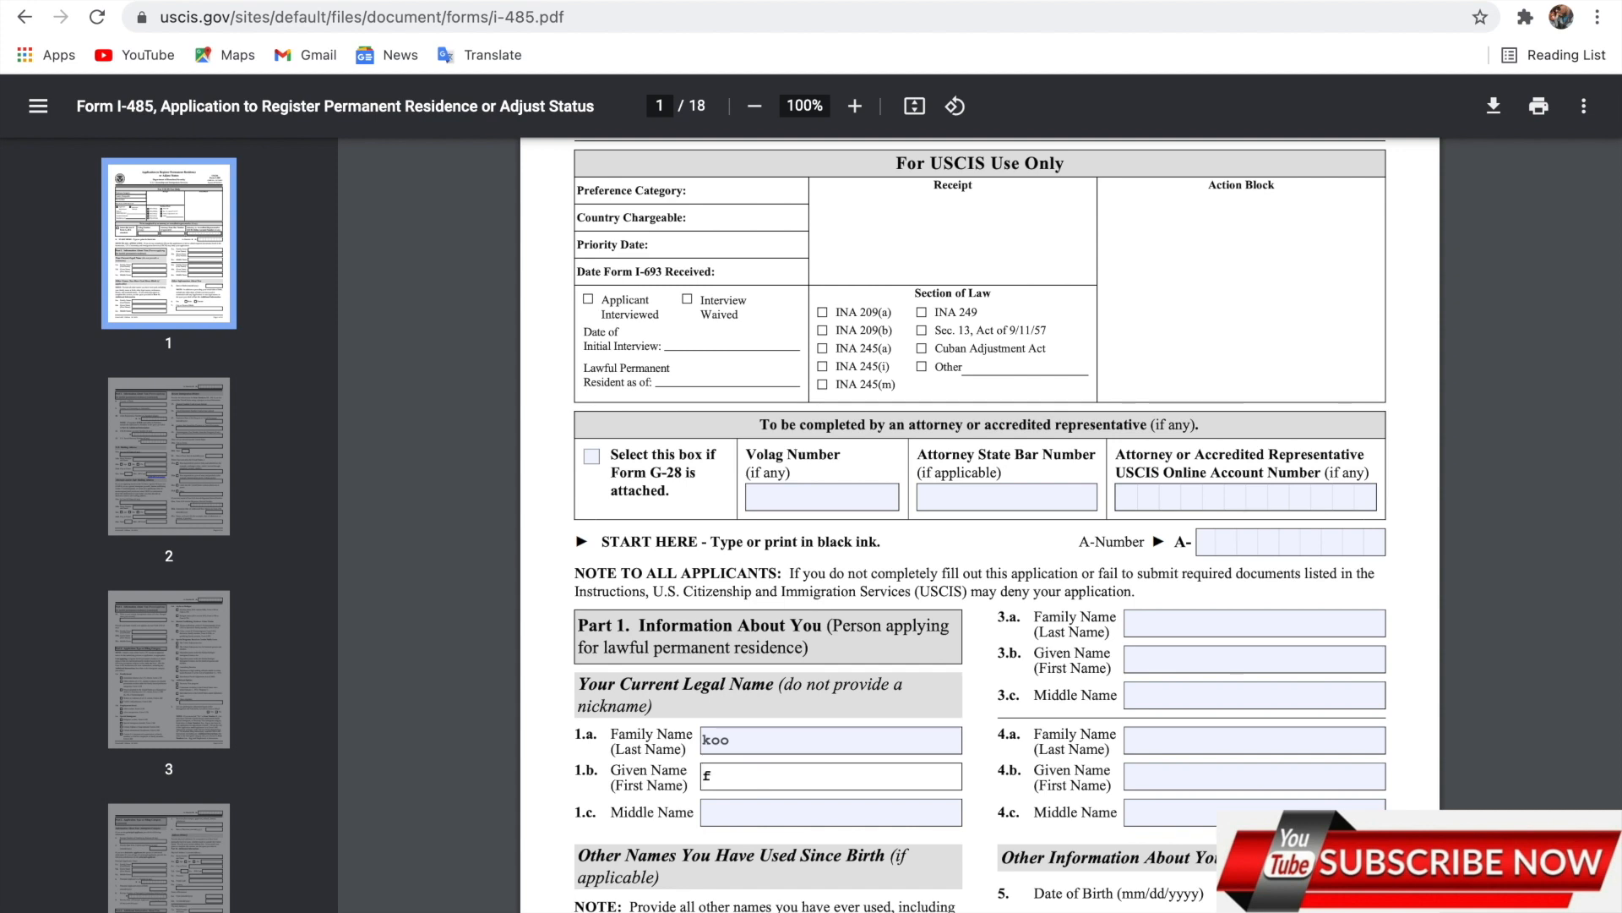
{"action": "type", "text": "raan"}
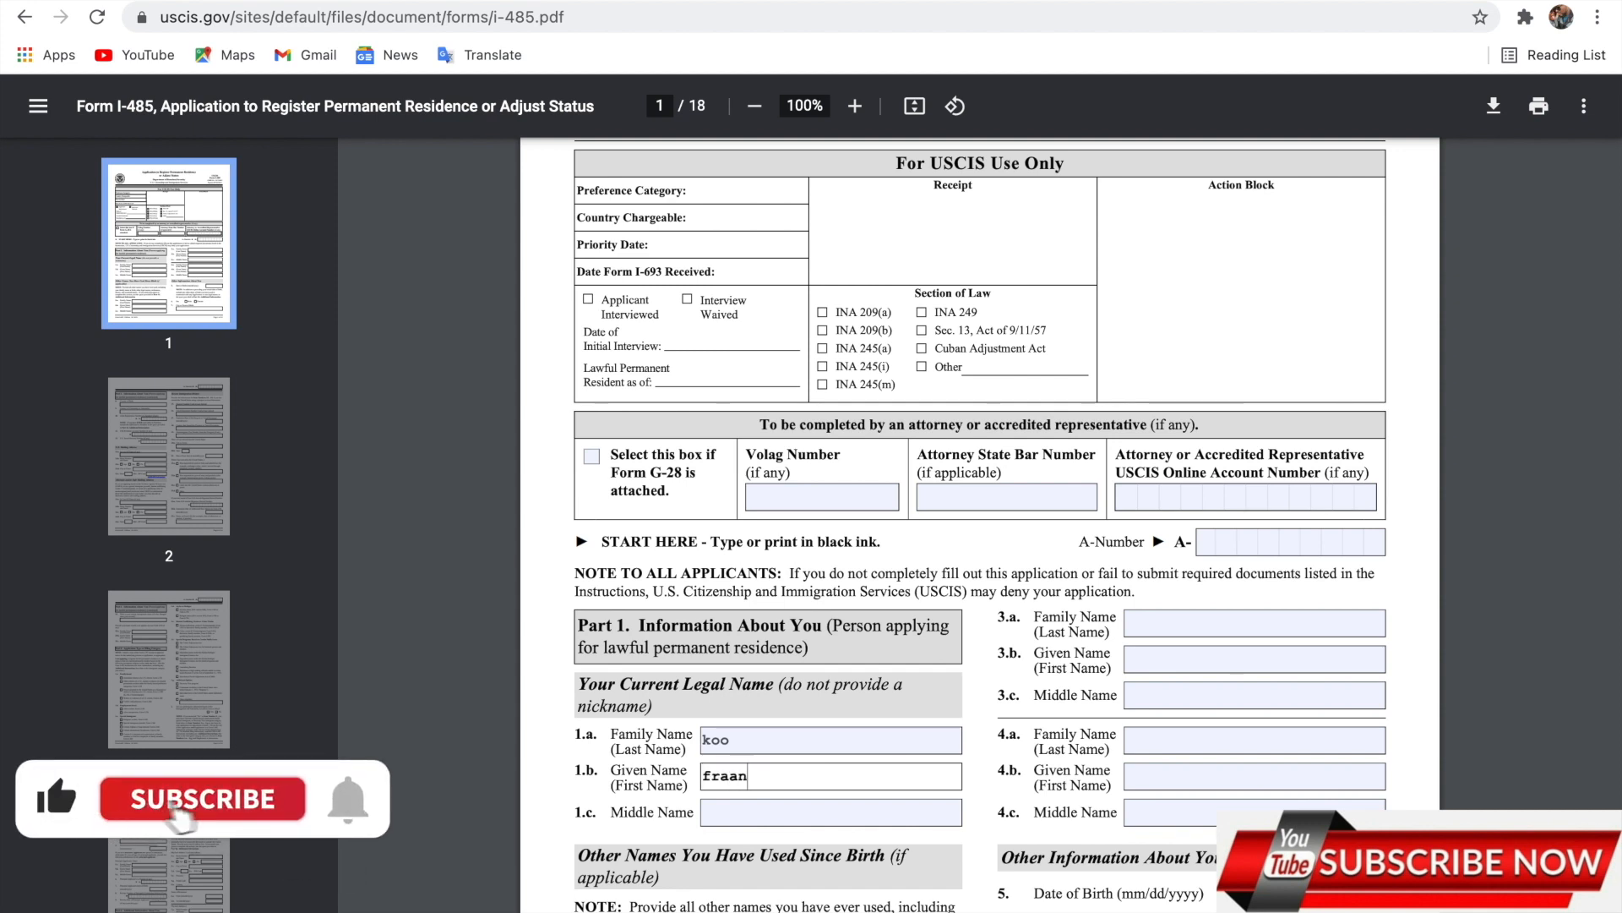
{"action": "key", "text": "BackSpace"}
{"action": "type", "text": "nk"}
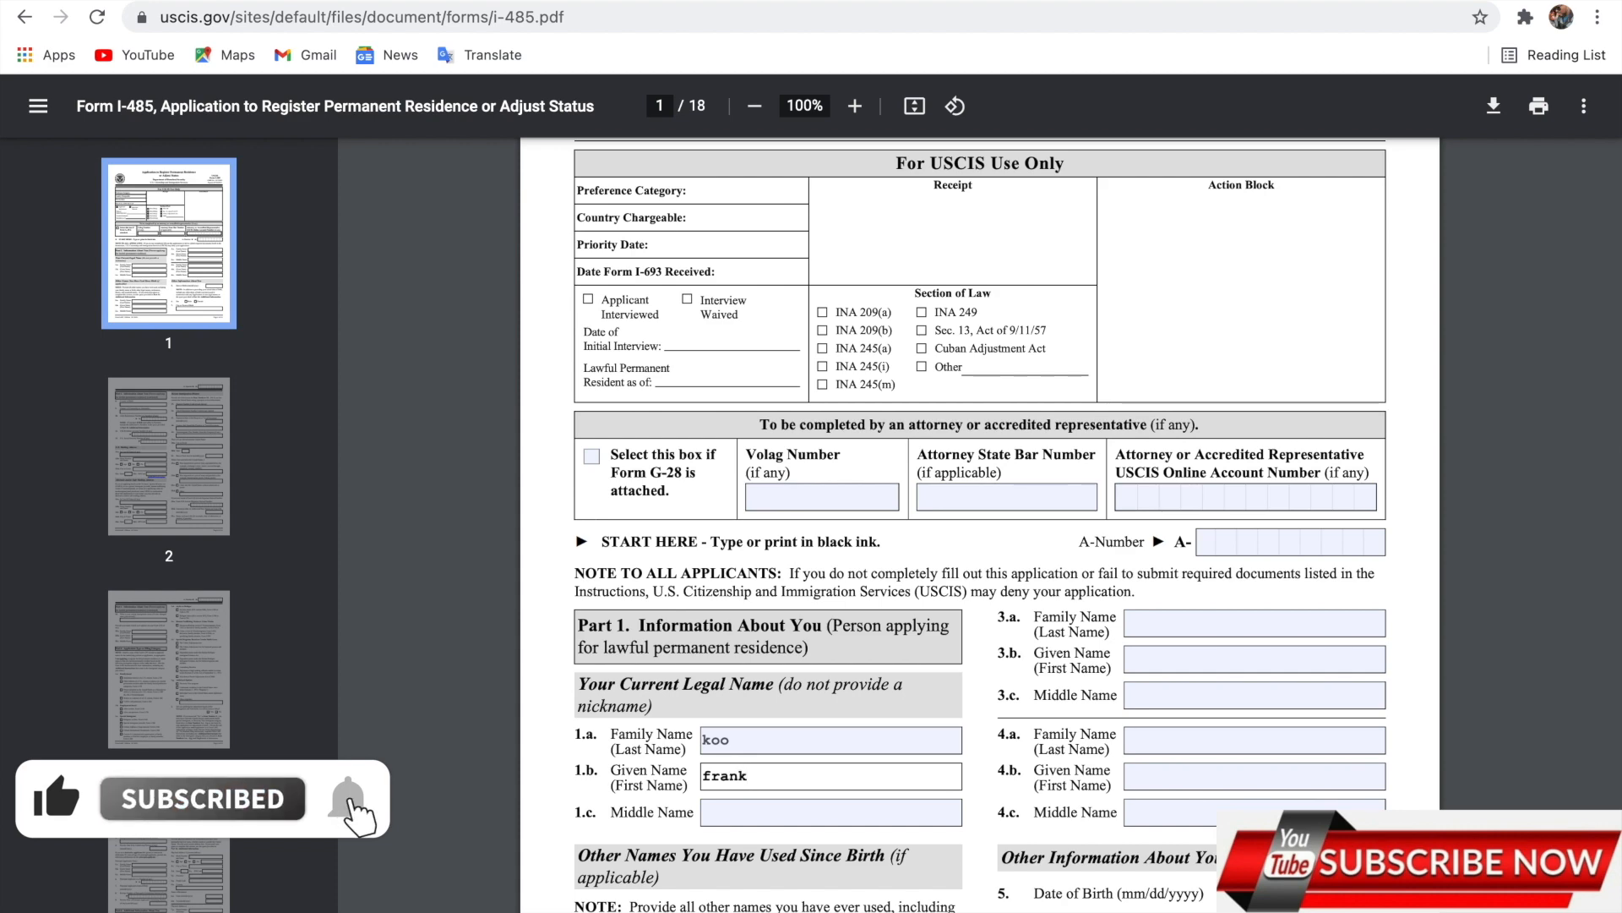
{"action": "scroll", "coordinate": [972, 524], "scroll_direction": "down", "scroll_amount": 2}
{"action": "scroll", "coordinate": [614, 773], "scroll_direction": "down", "scroll_amount": 1}
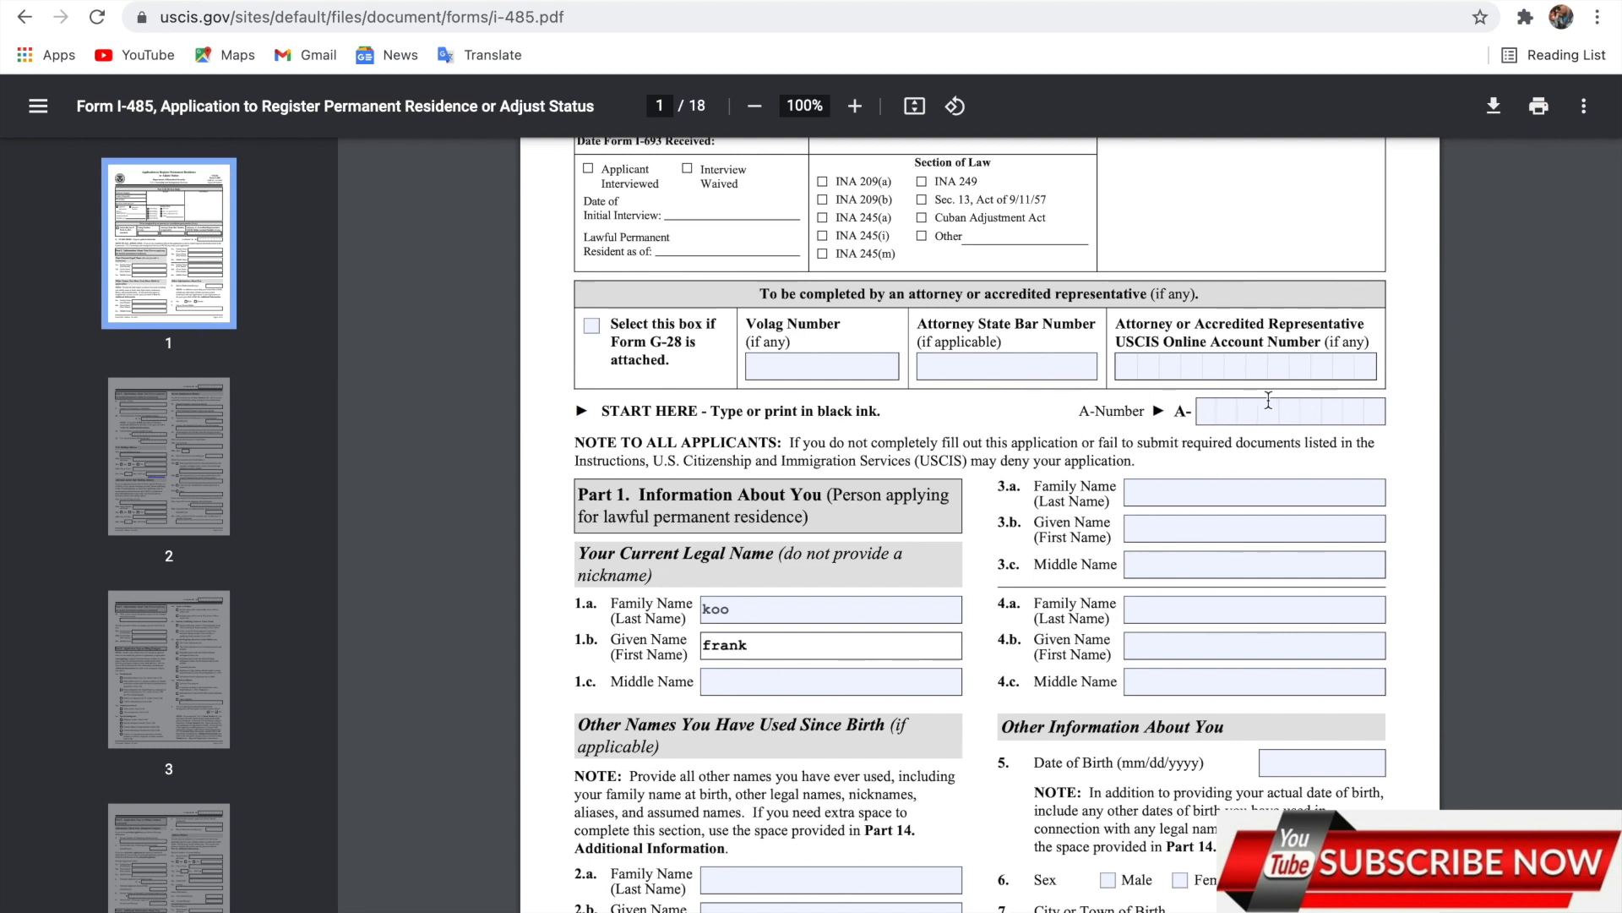
Enter the applicant's A-Number at the top of page 1.
{"action": "left_click", "coordinate": [1214, 413]}
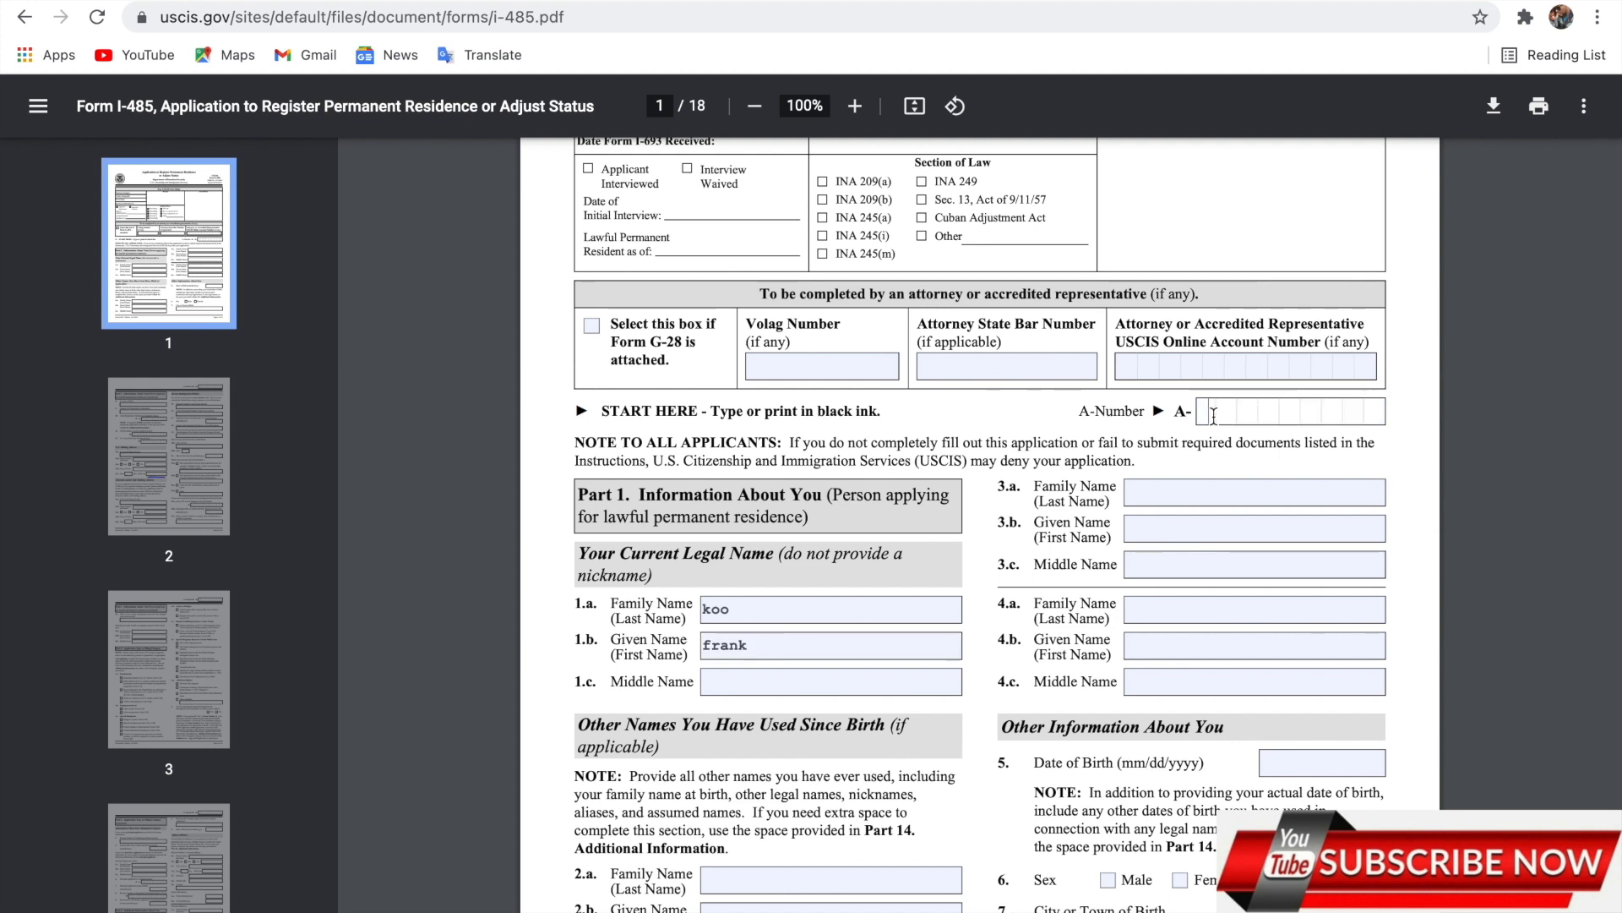
{"action": "type", "text": "345"}
{"action": "scroll", "coordinate": [845, 720], "scroll_direction": "down", "scroll_amount": 2}
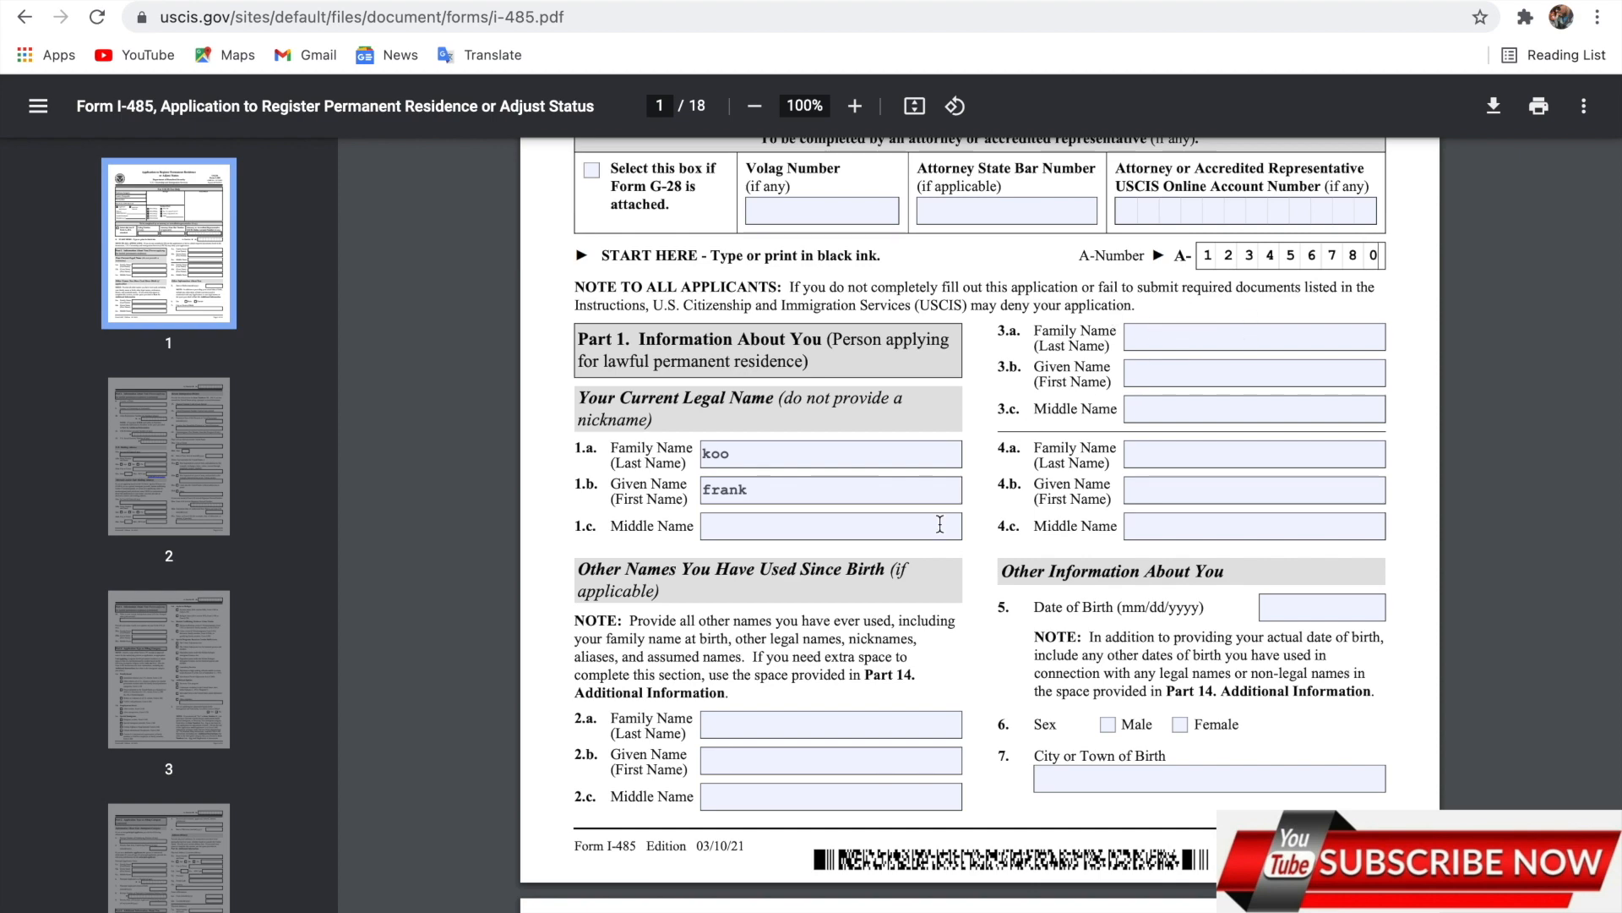
{"action": "scroll", "coordinate": [939, 524], "scroll_direction": "down", "scroll_amount": 2}
{"action": "scroll", "coordinate": [940, 524], "scroll_direction": "up", "scroll_amount": 5}
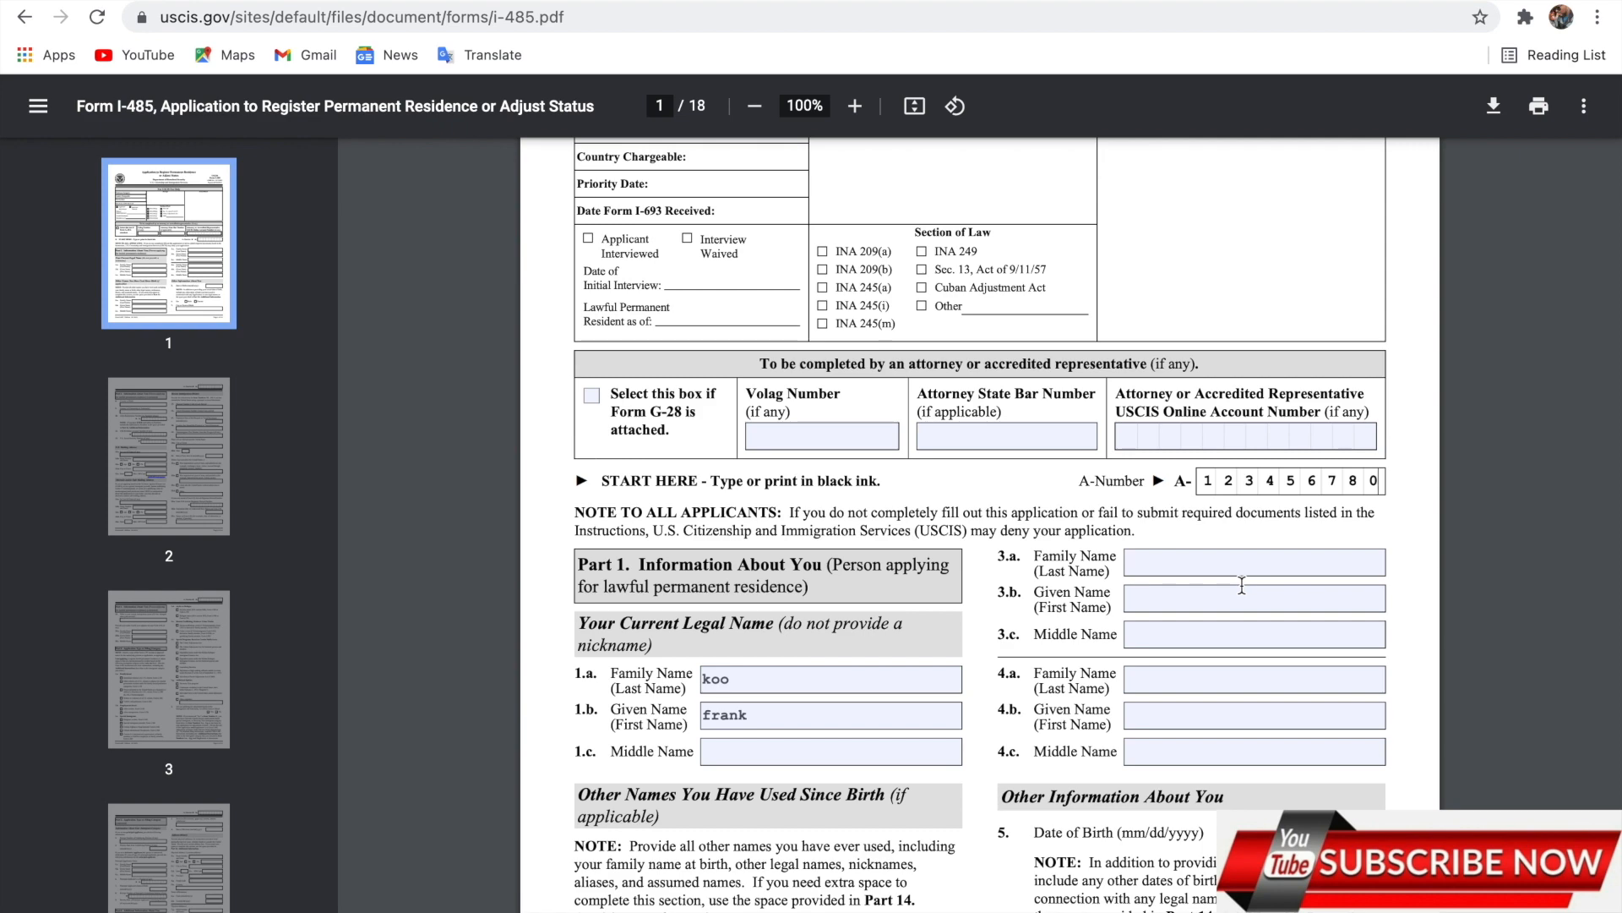
{"action": "scroll", "coordinate": [1192, 744], "scroll_direction": "down", "scroll_amount": 3}
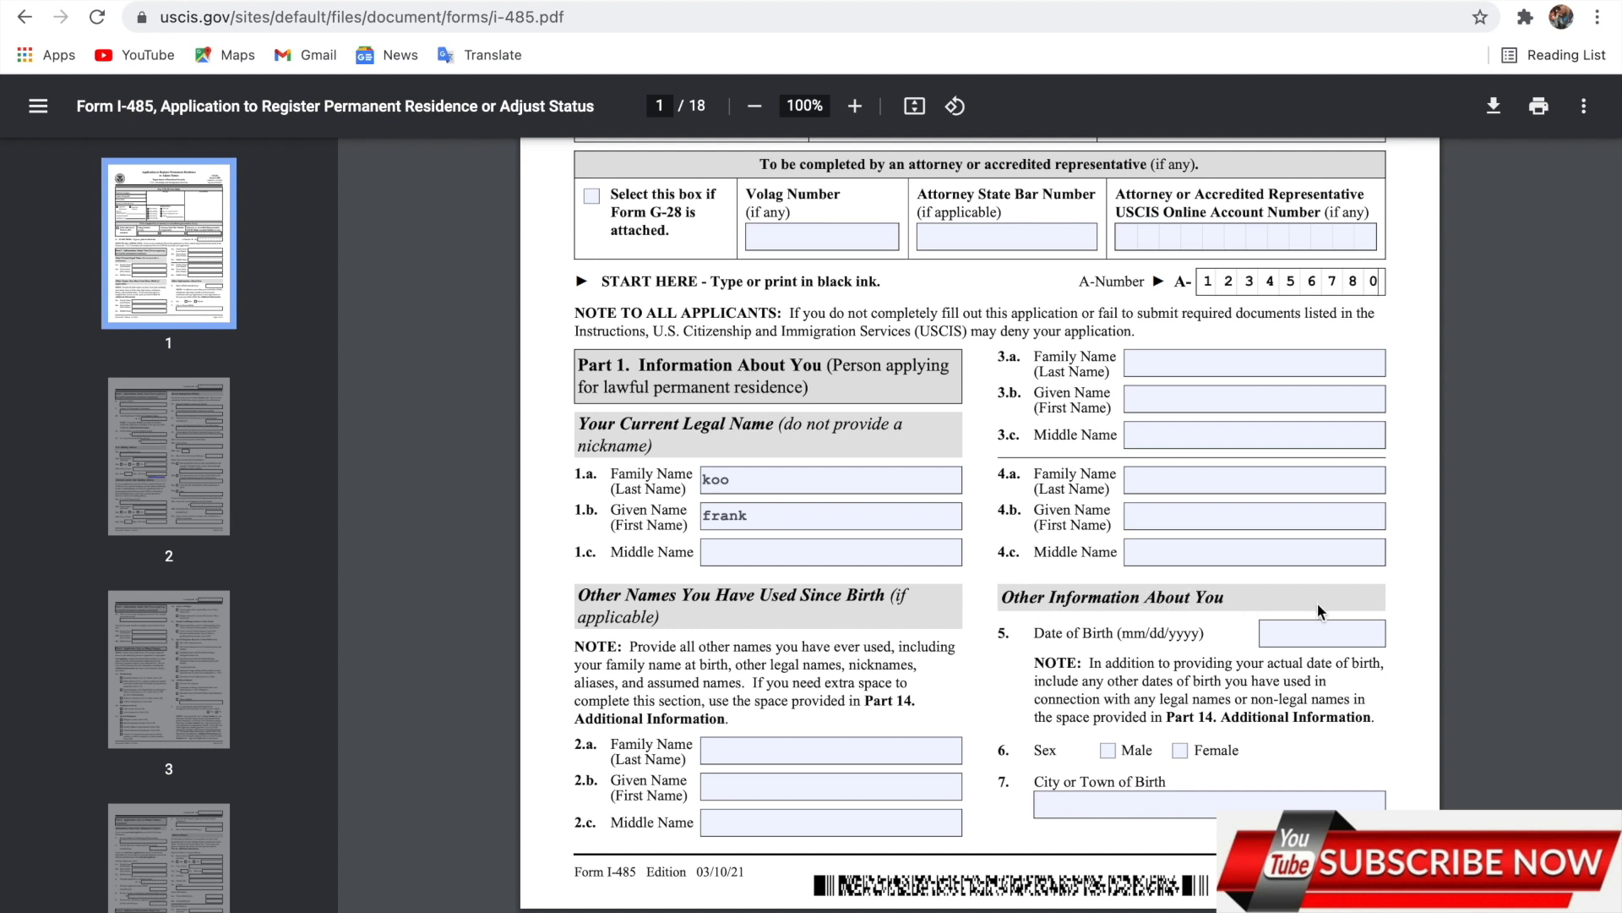
Enter 07/13/1900 as the date of birth.
{"action": "left_click", "coordinate": [1292, 633]}
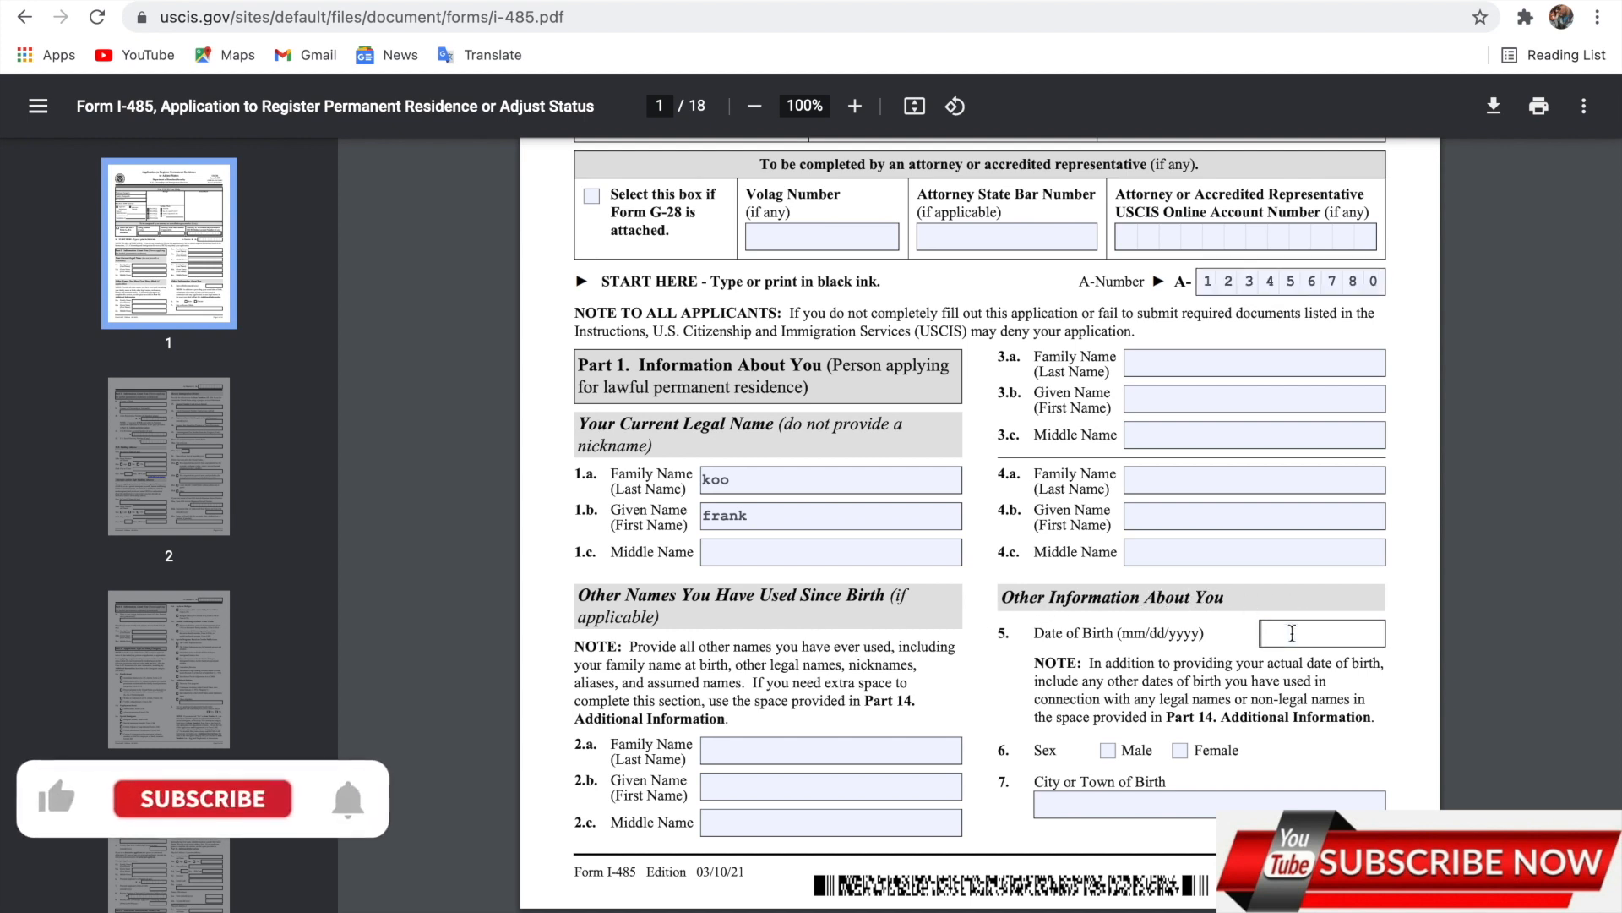
{"action": "type", "text": "07"}
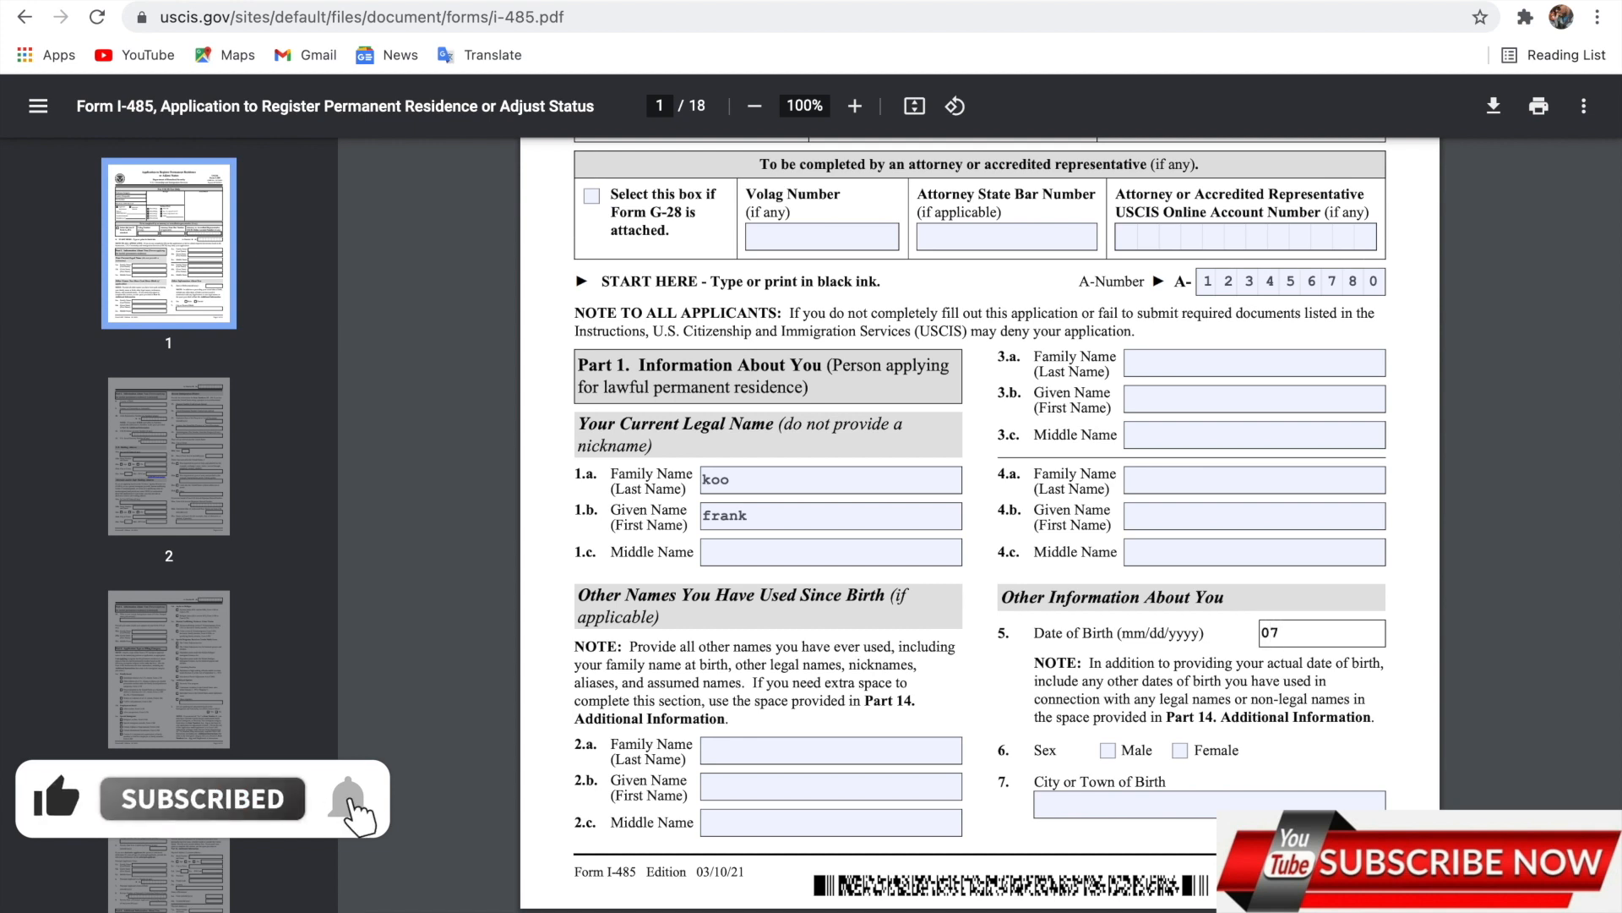
{"action": "type", "text": "/13"}
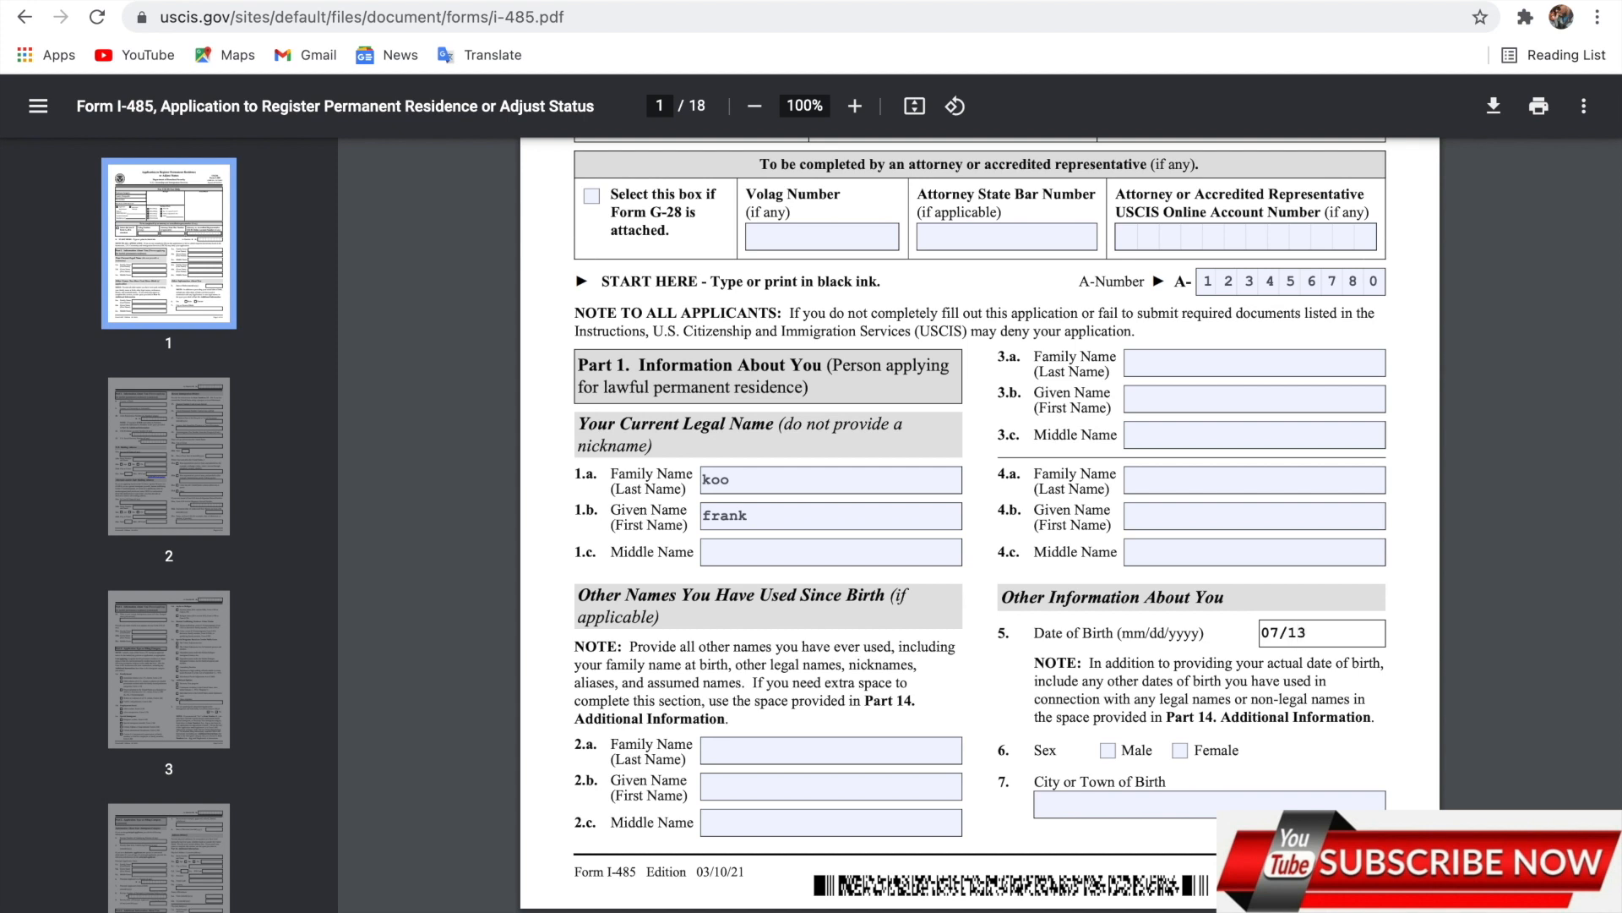
{"action": "type", "text": "/1900"}
{"action": "scroll", "coordinate": [1071, 520], "scroll_direction": "down", "scroll_amount": 3}
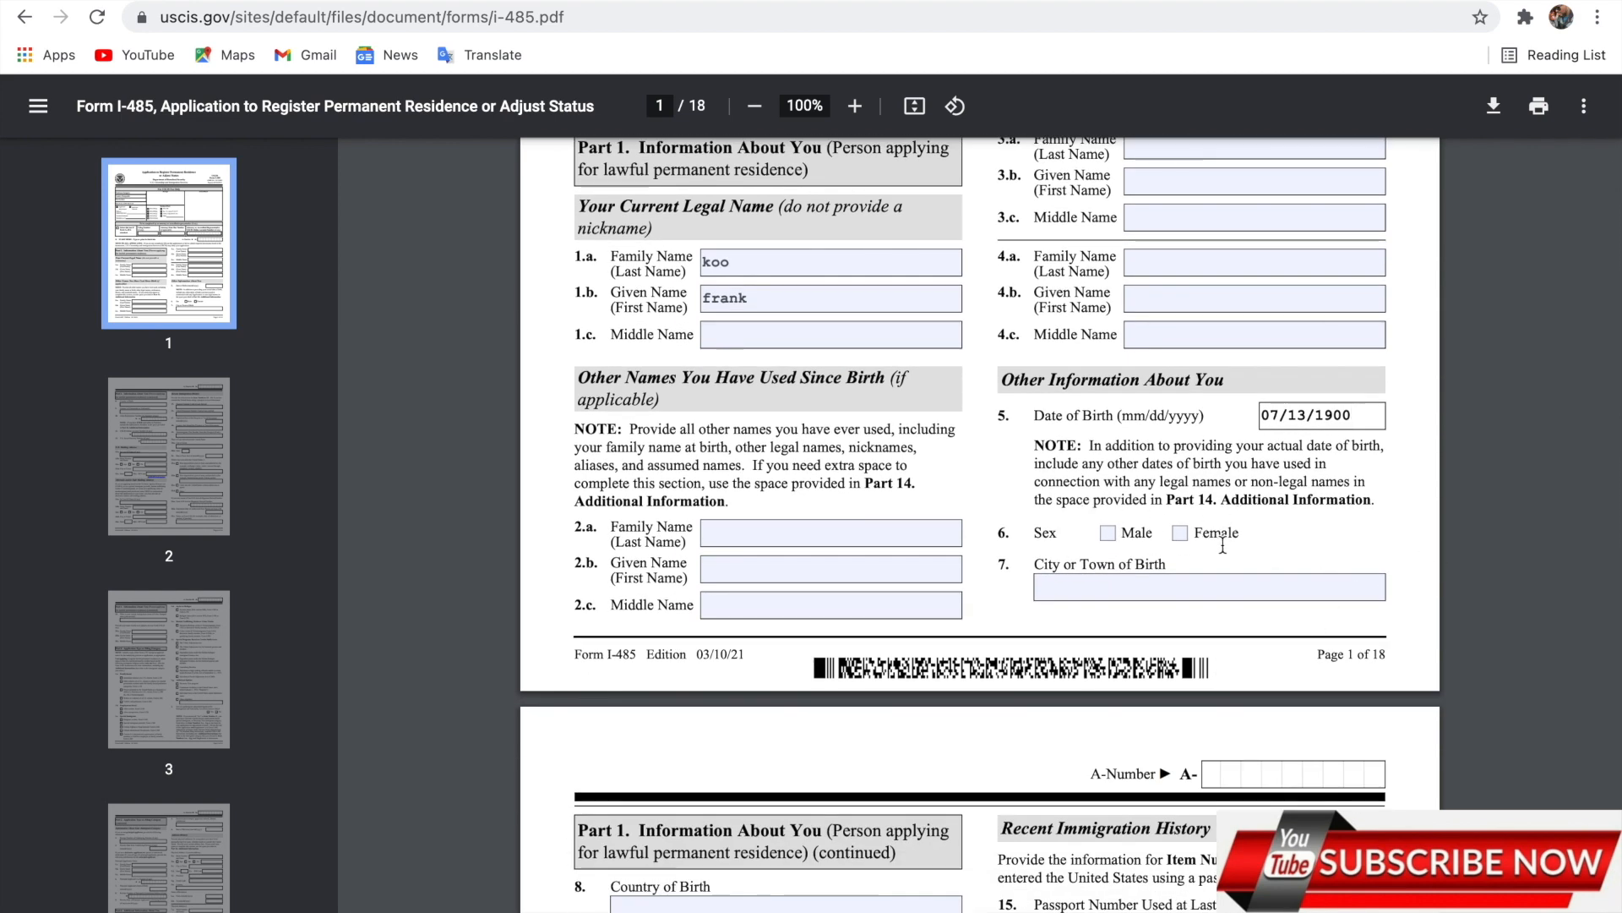
Mark sex as Male and enter ghana as the city of birth.
{"action": "left_click", "coordinate": [1108, 538]}
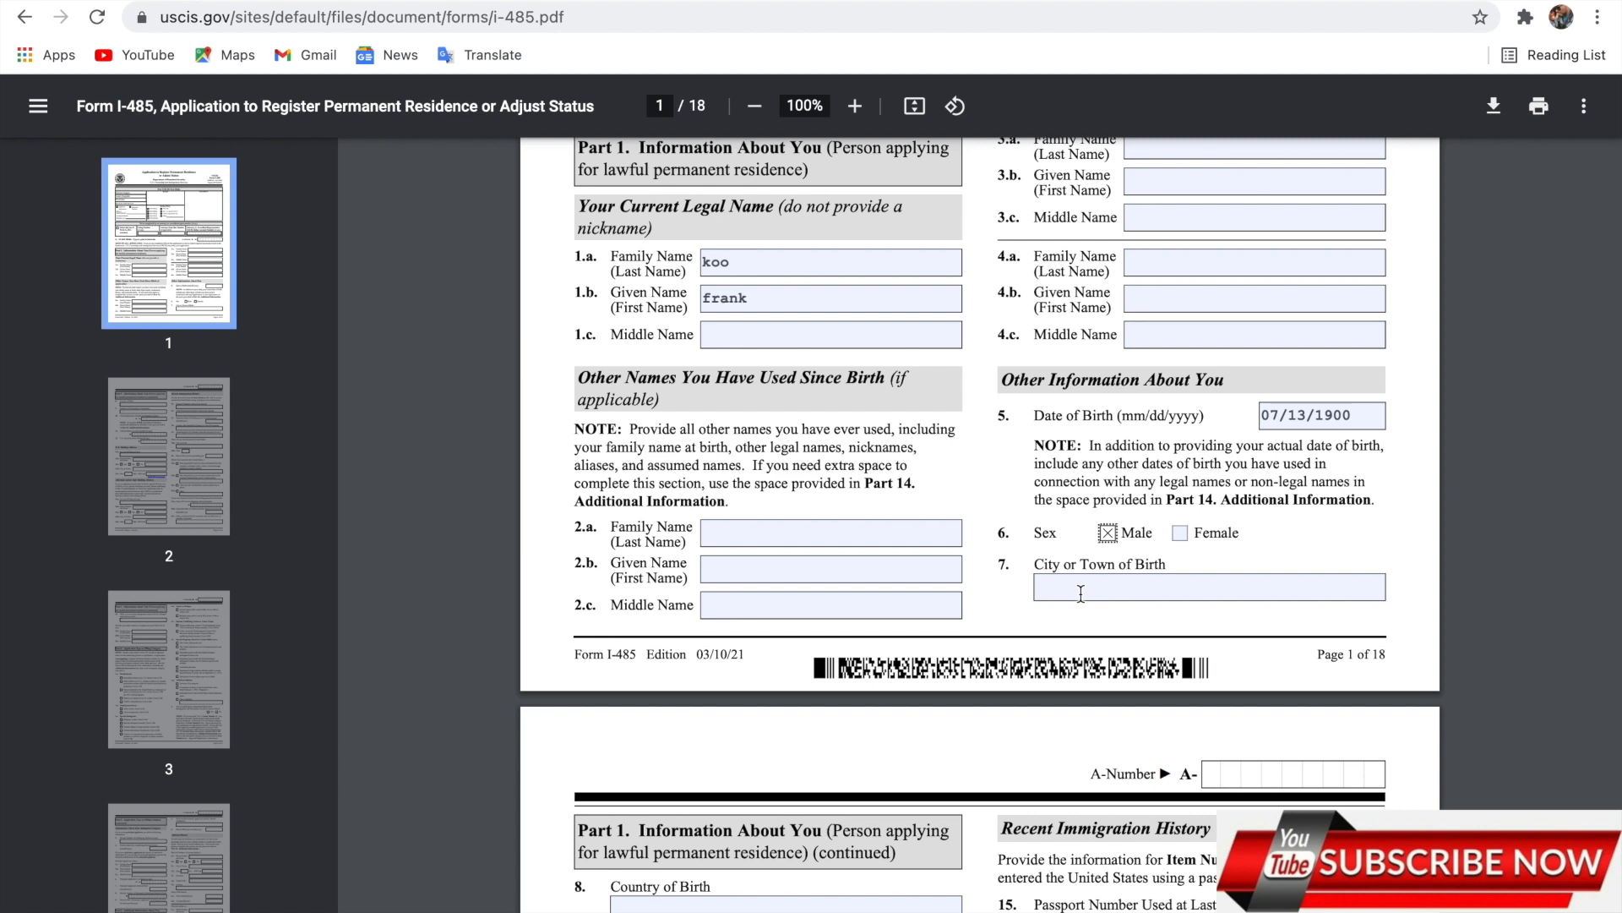
{"action": "left_click", "coordinate": [1081, 594]}
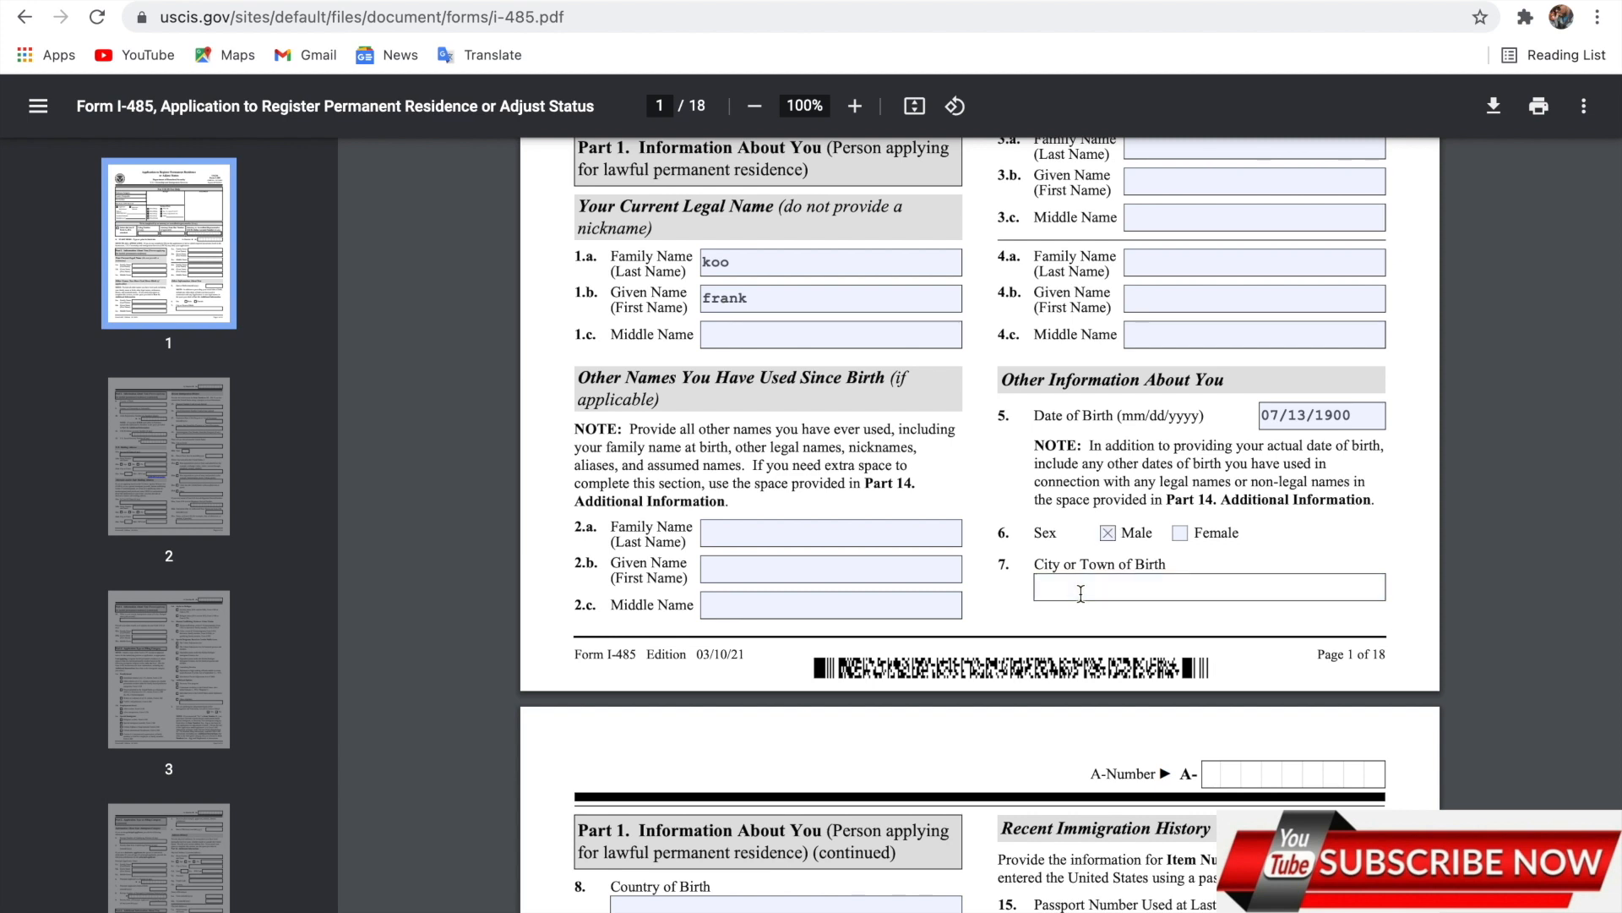
{"action": "type", "text": "ghana"}
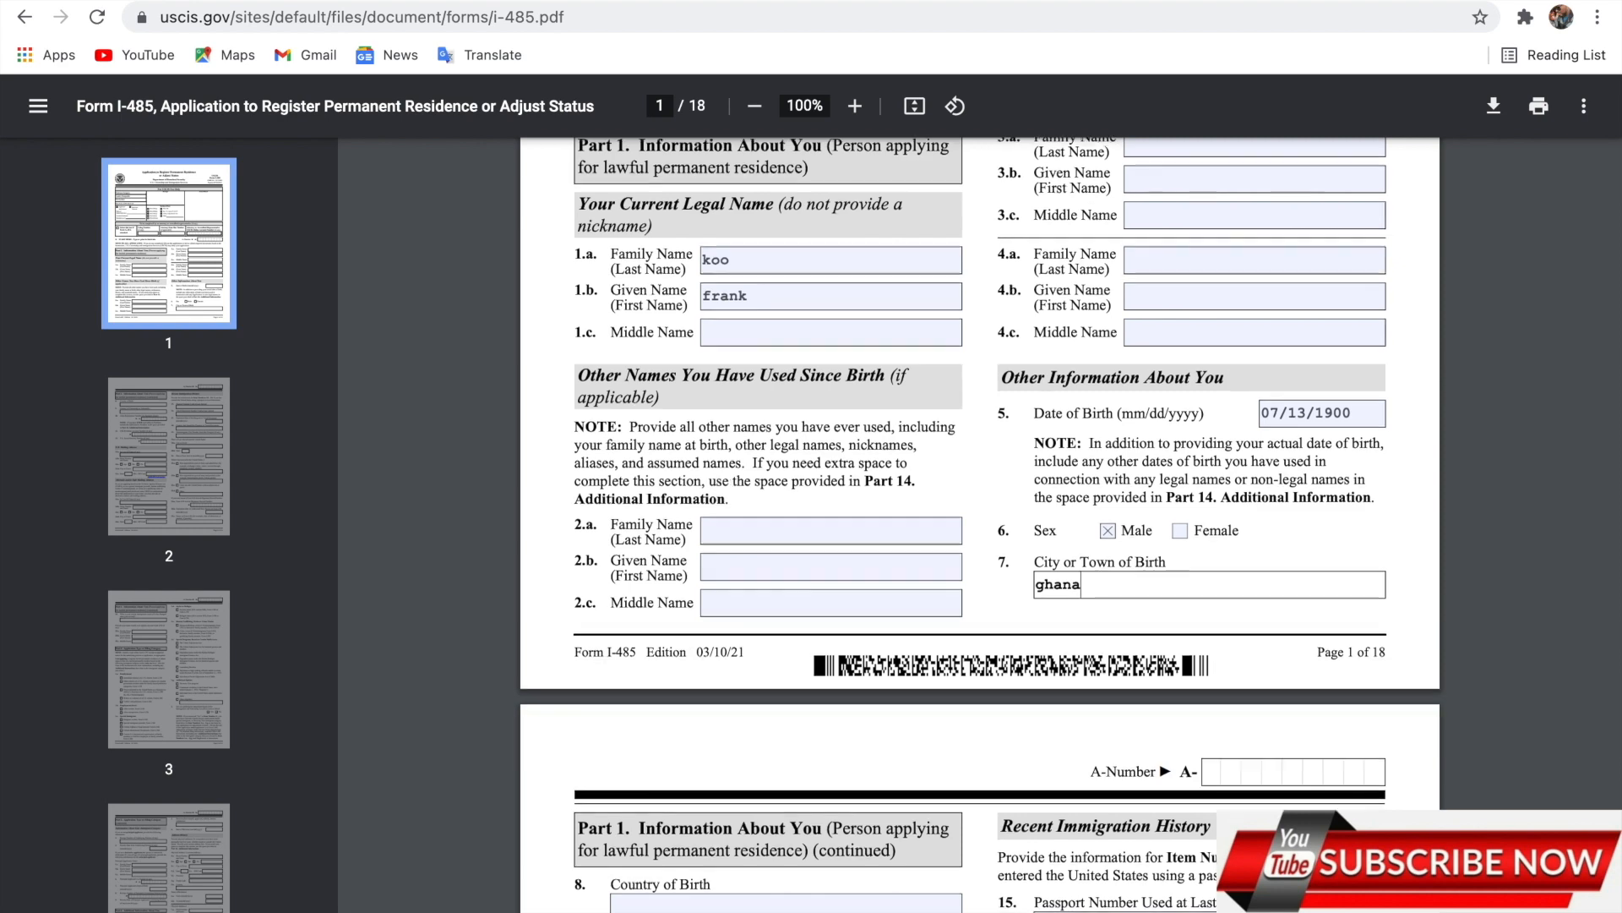
{"action": "scroll", "coordinate": [980, 523], "scroll_direction": "down", "scroll_amount": 3}
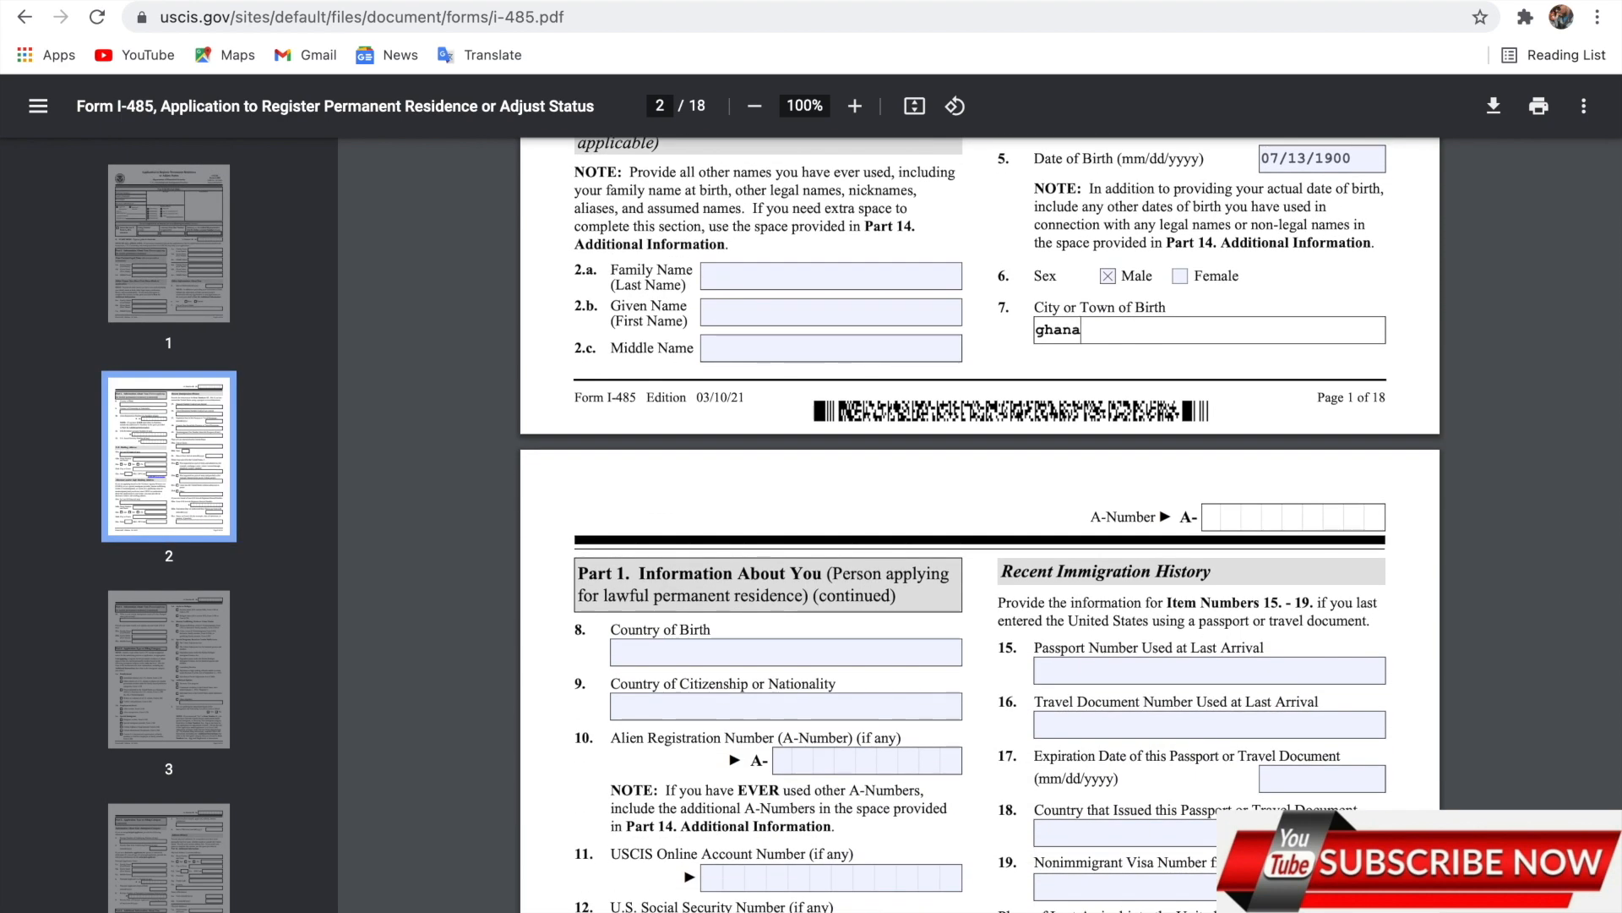
{"action": "scroll", "coordinate": [980, 524], "scroll_direction": "down", "scroll_amount": 3}
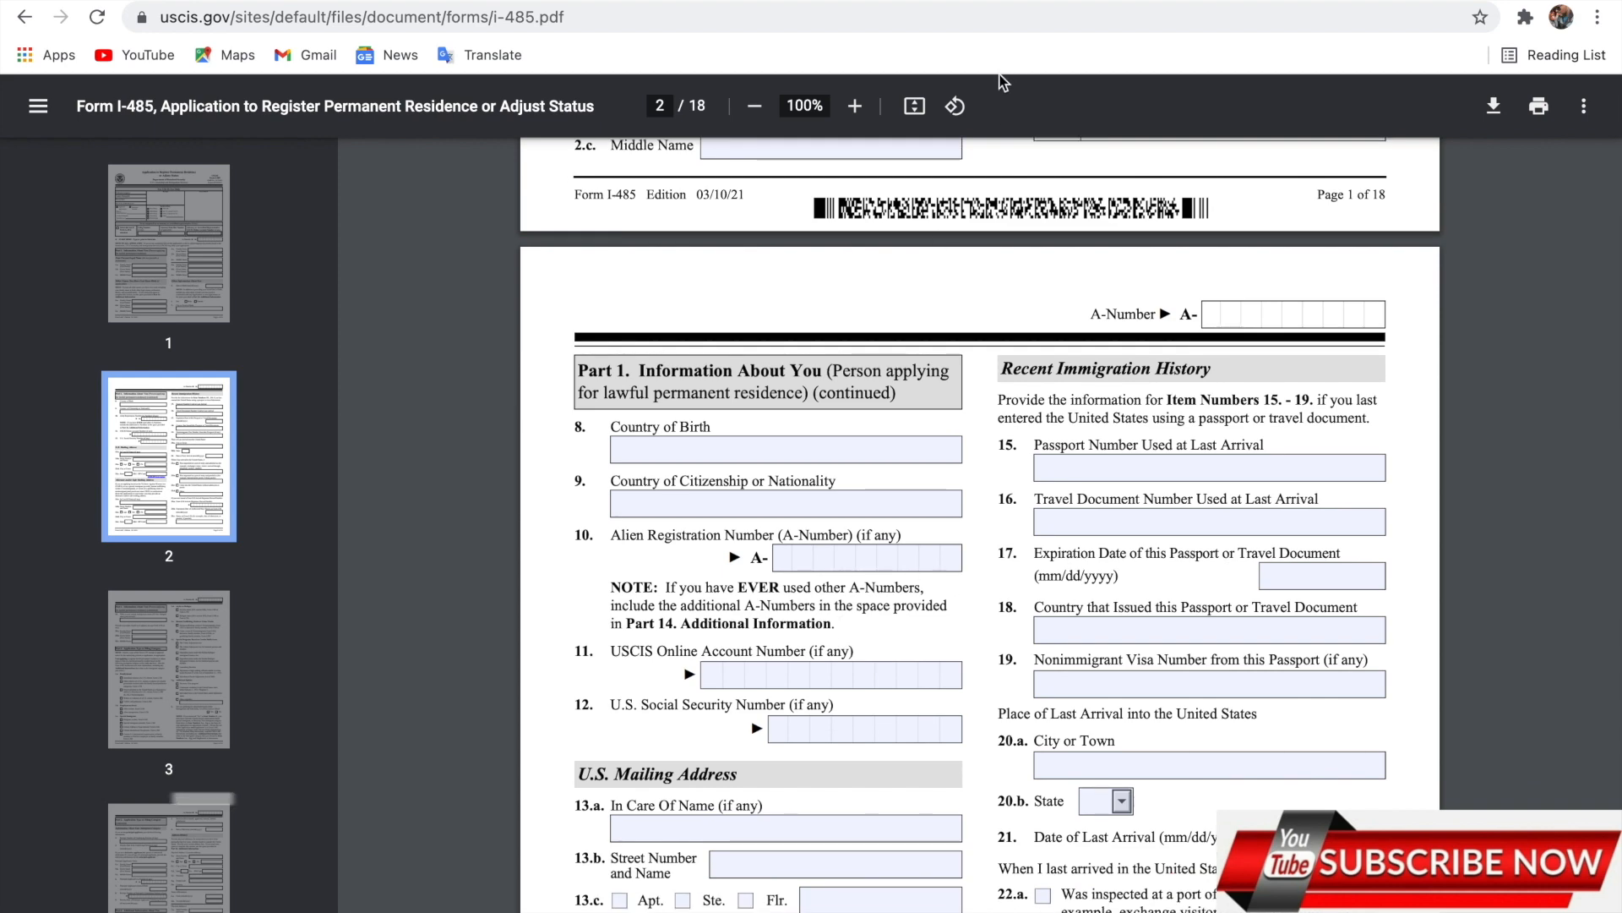
{"action": "left_click", "coordinate": [923, 108]}
Fit the page to width and enter ghana as the country of birth.
{"action": "left_click", "coordinate": [924, 108]}
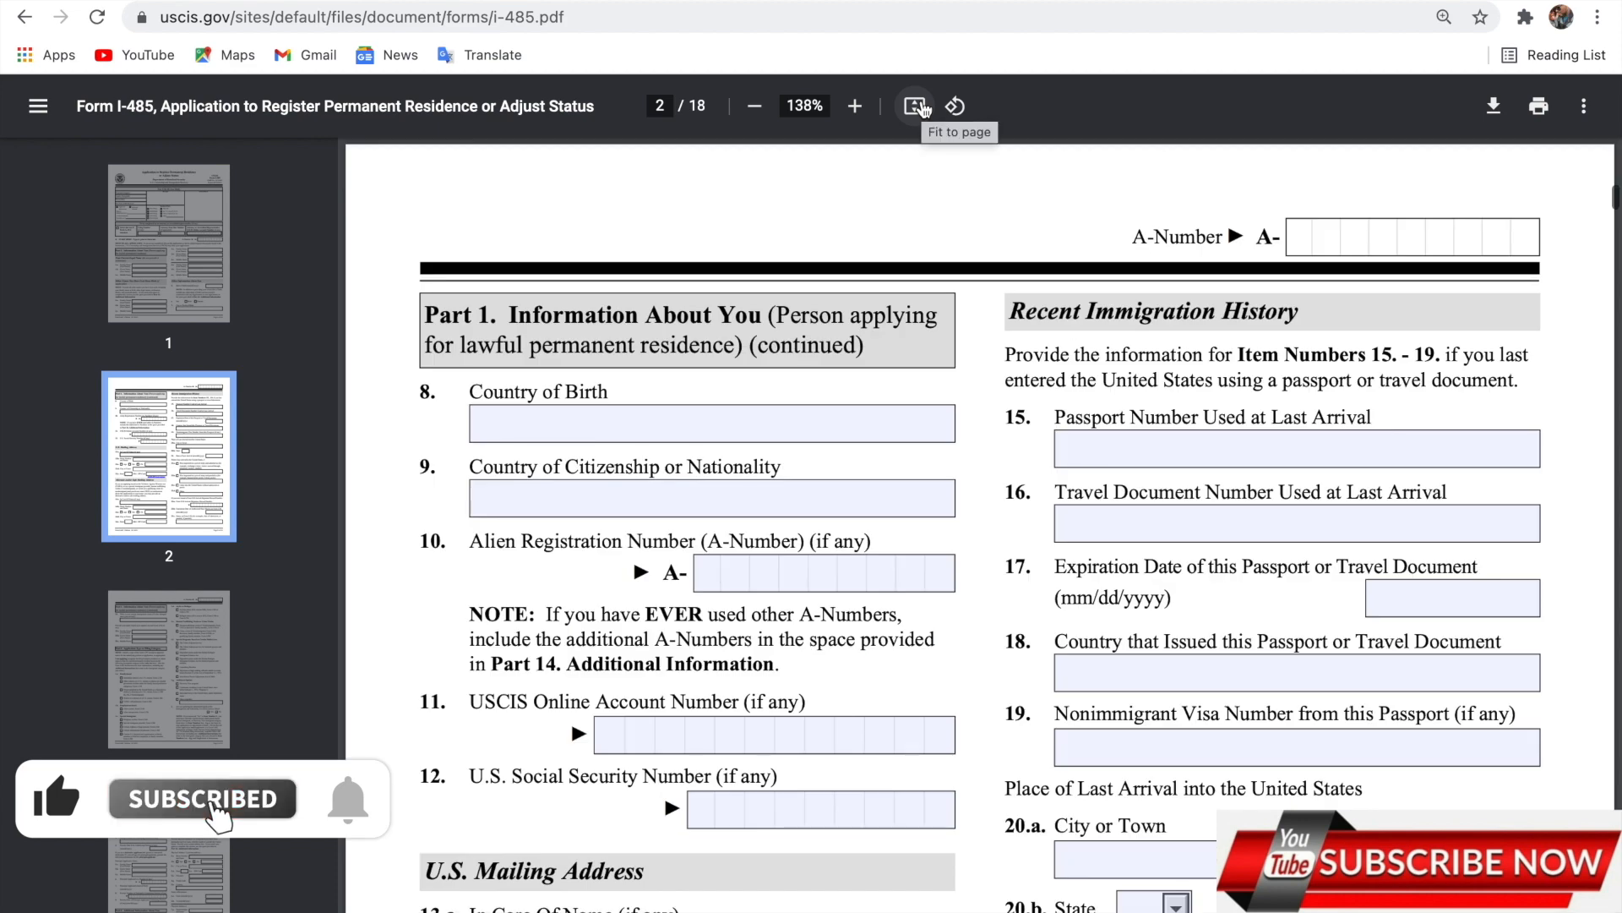
{"action": "scroll", "coordinate": [853, 464], "scroll_direction": "down", "scroll_amount": 1}
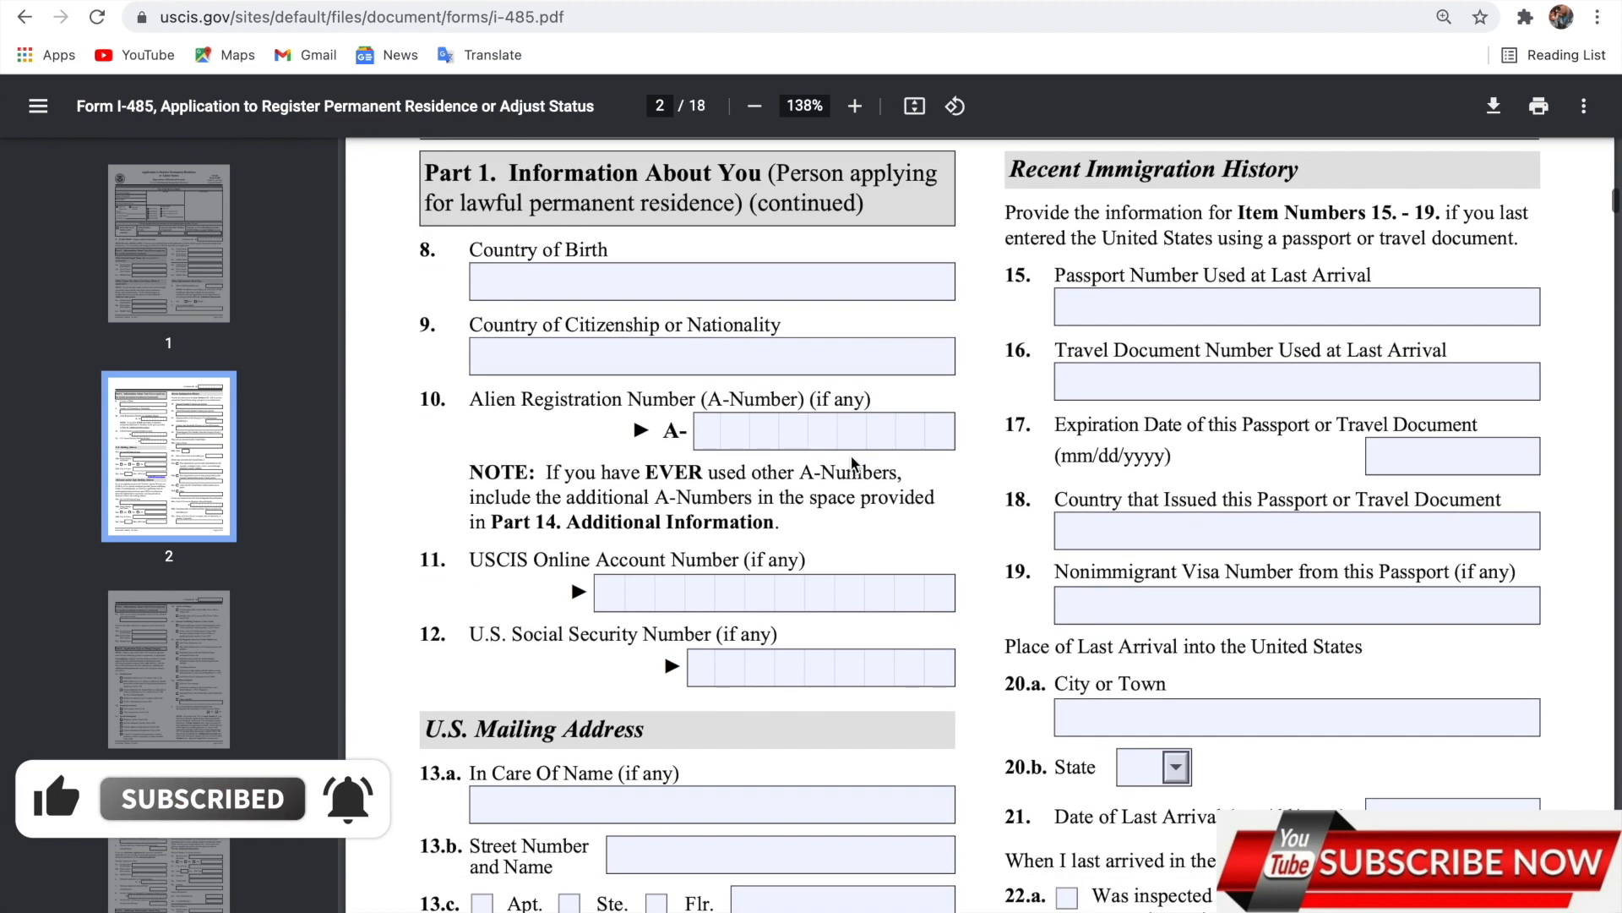
{"action": "scroll", "coordinate": [854, 463], "scroll_direction": "up", "scroll_amount": 1}
{"action": "scroll", "coordinate": [851, 463], "scroll_direction": "up", "scroll_amount": 5}
{"action": "scroll", "coordinate": [851, 460], "scroll_direction": "down", "scroll_amount": 3}
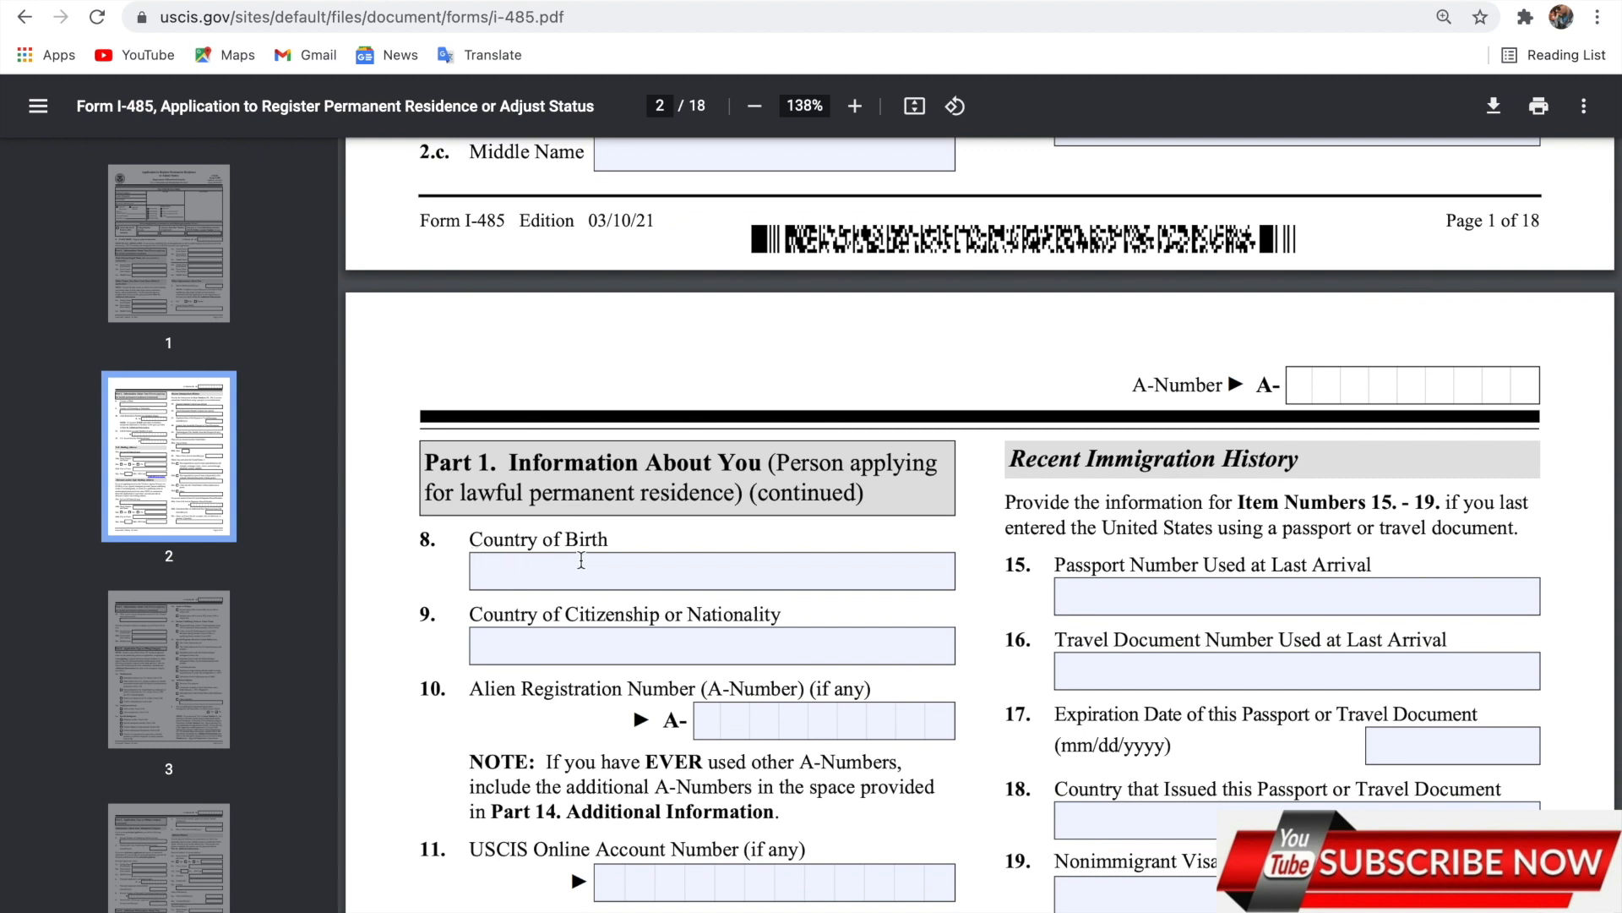
{"action": "left_click", "coordinate": [597, 561]}
{"action": "type", "text": "ghana"}
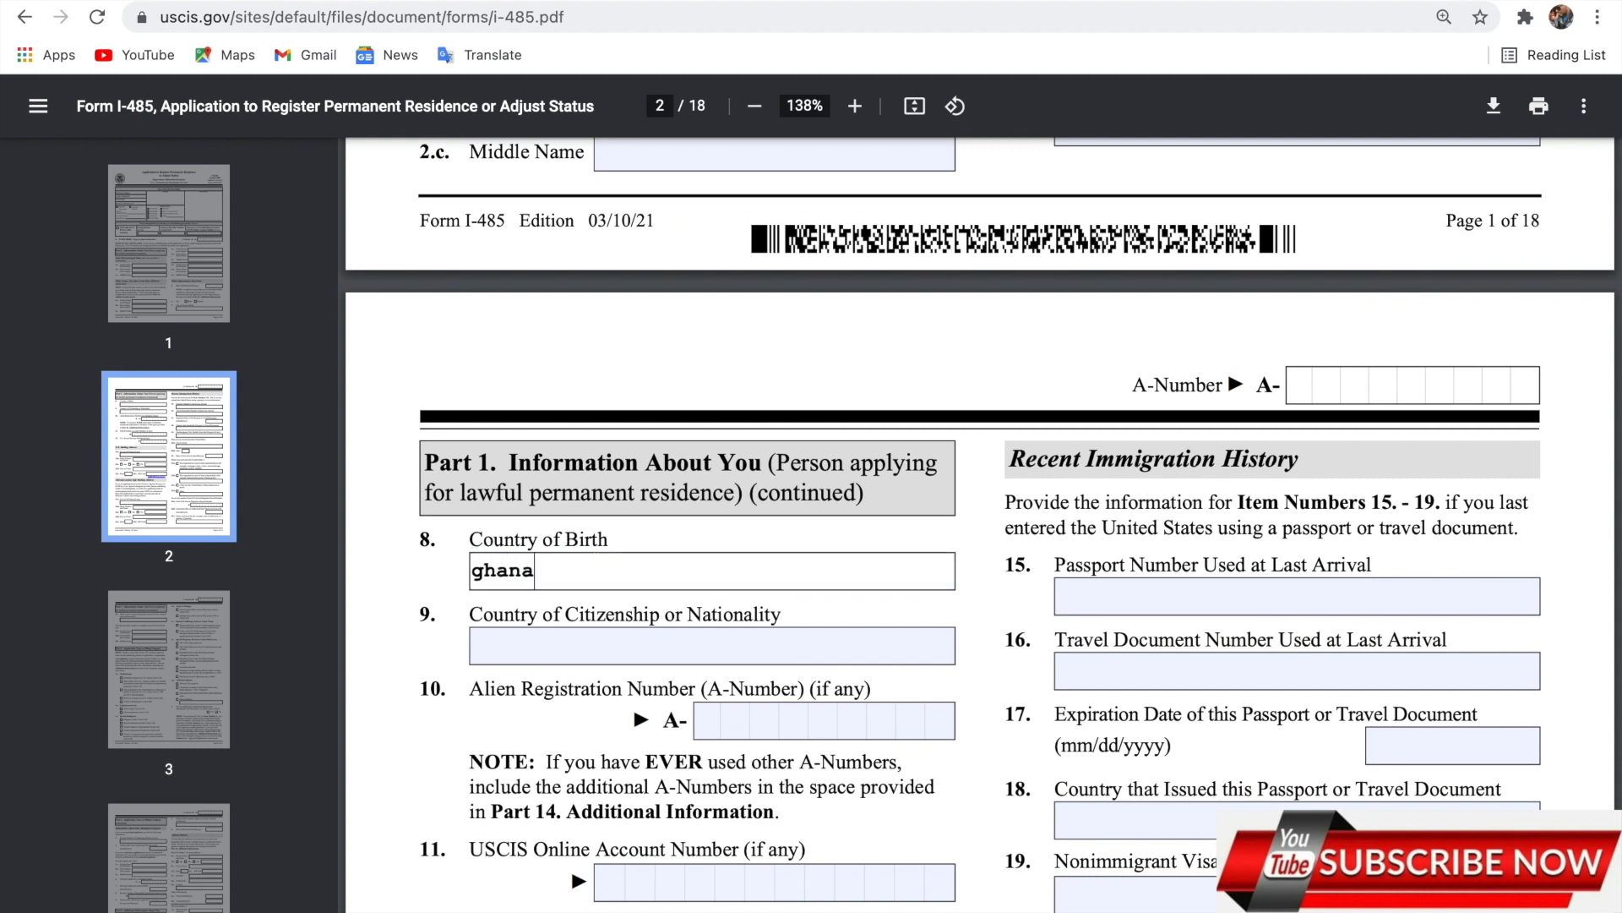
Enter ghana as the country of citizenship.
{"action": "left_click", "coordinate": [519, 663]}
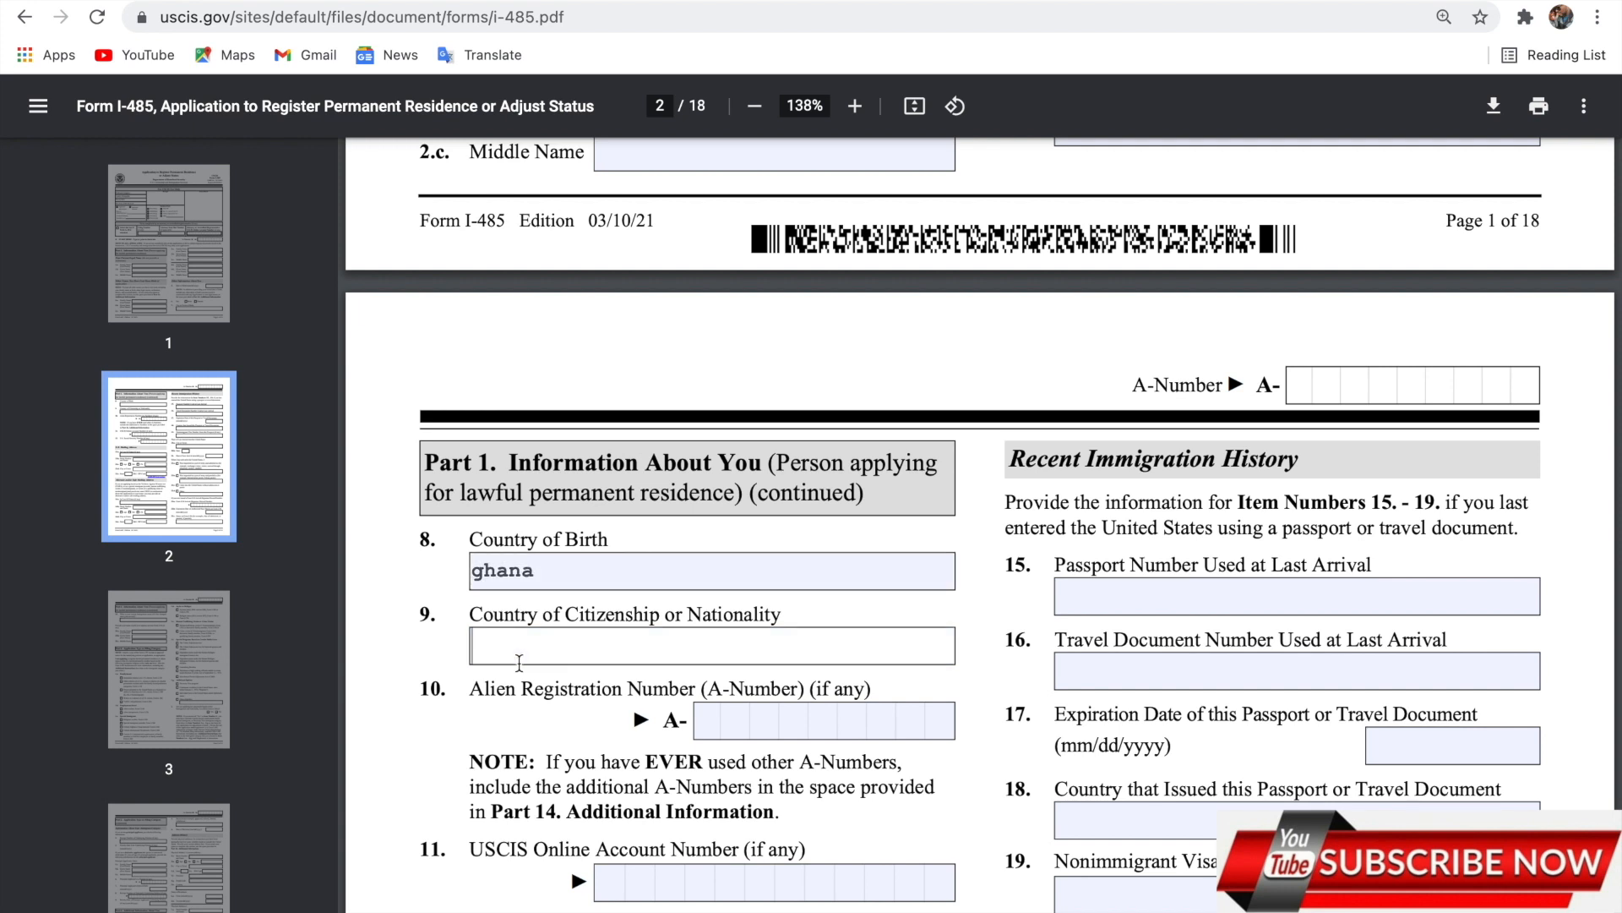
{"action": "type", "text": "ghana"}
Enter the Alien Registration Number in item 10.
{"action": "scroll", "coordinate": [754, 614], "scroll_direction": "down", "scroll_amount": 2}
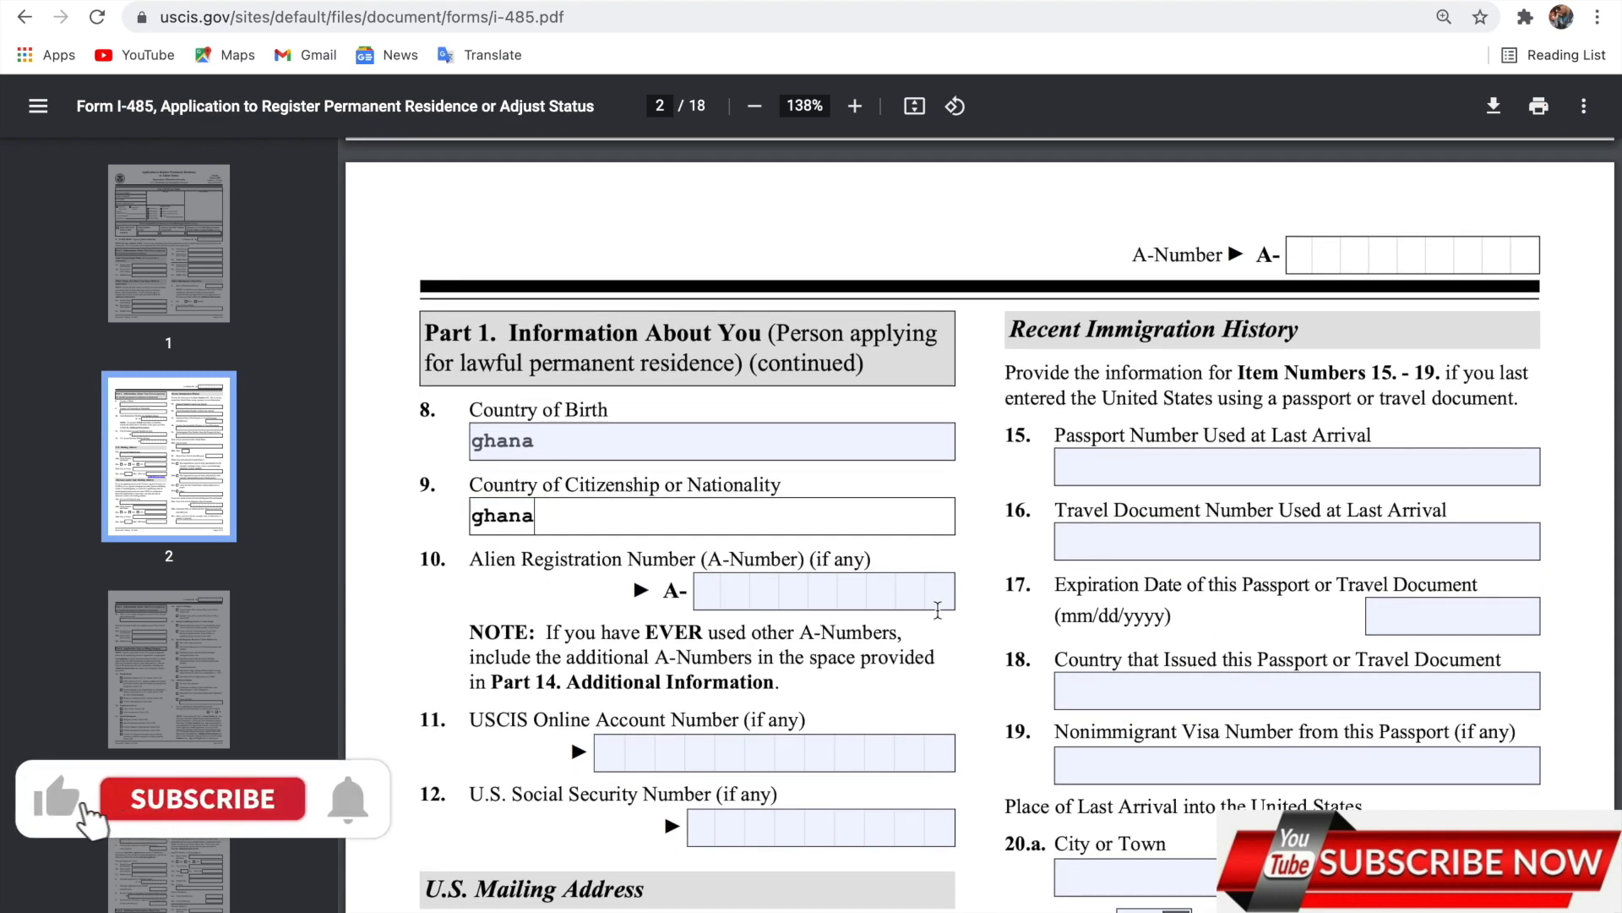
{"action": "left_click", "coordinate": [706, 589]}
{"action": "type", "text": "12"}
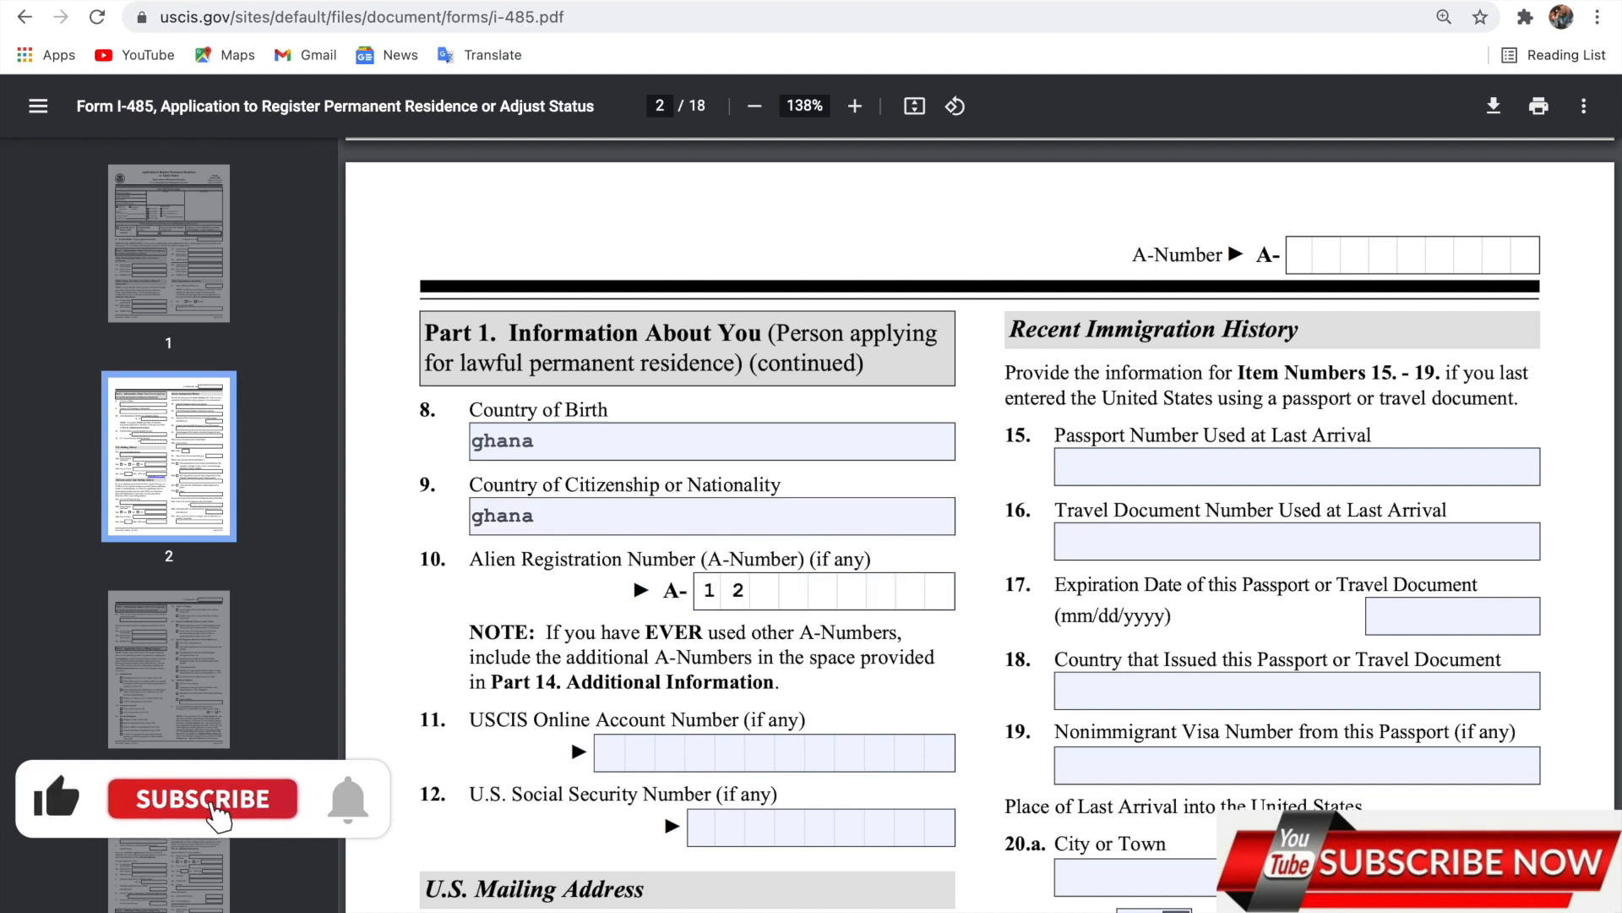
{"action": "type", "text": "34569"}
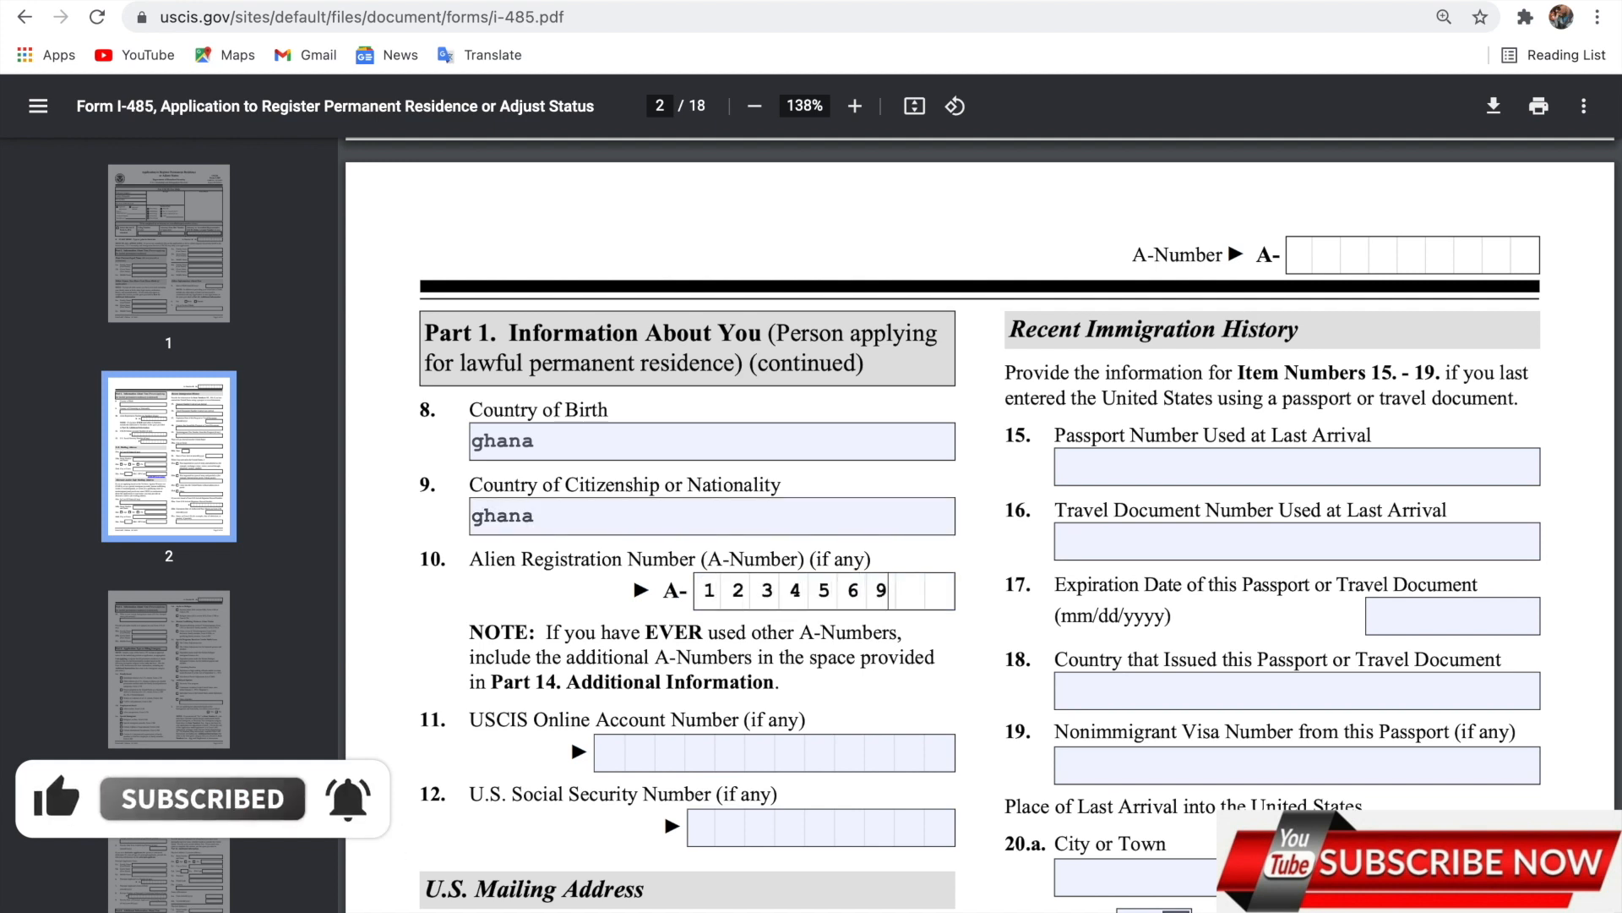
{"action": "type", "text": "08"}
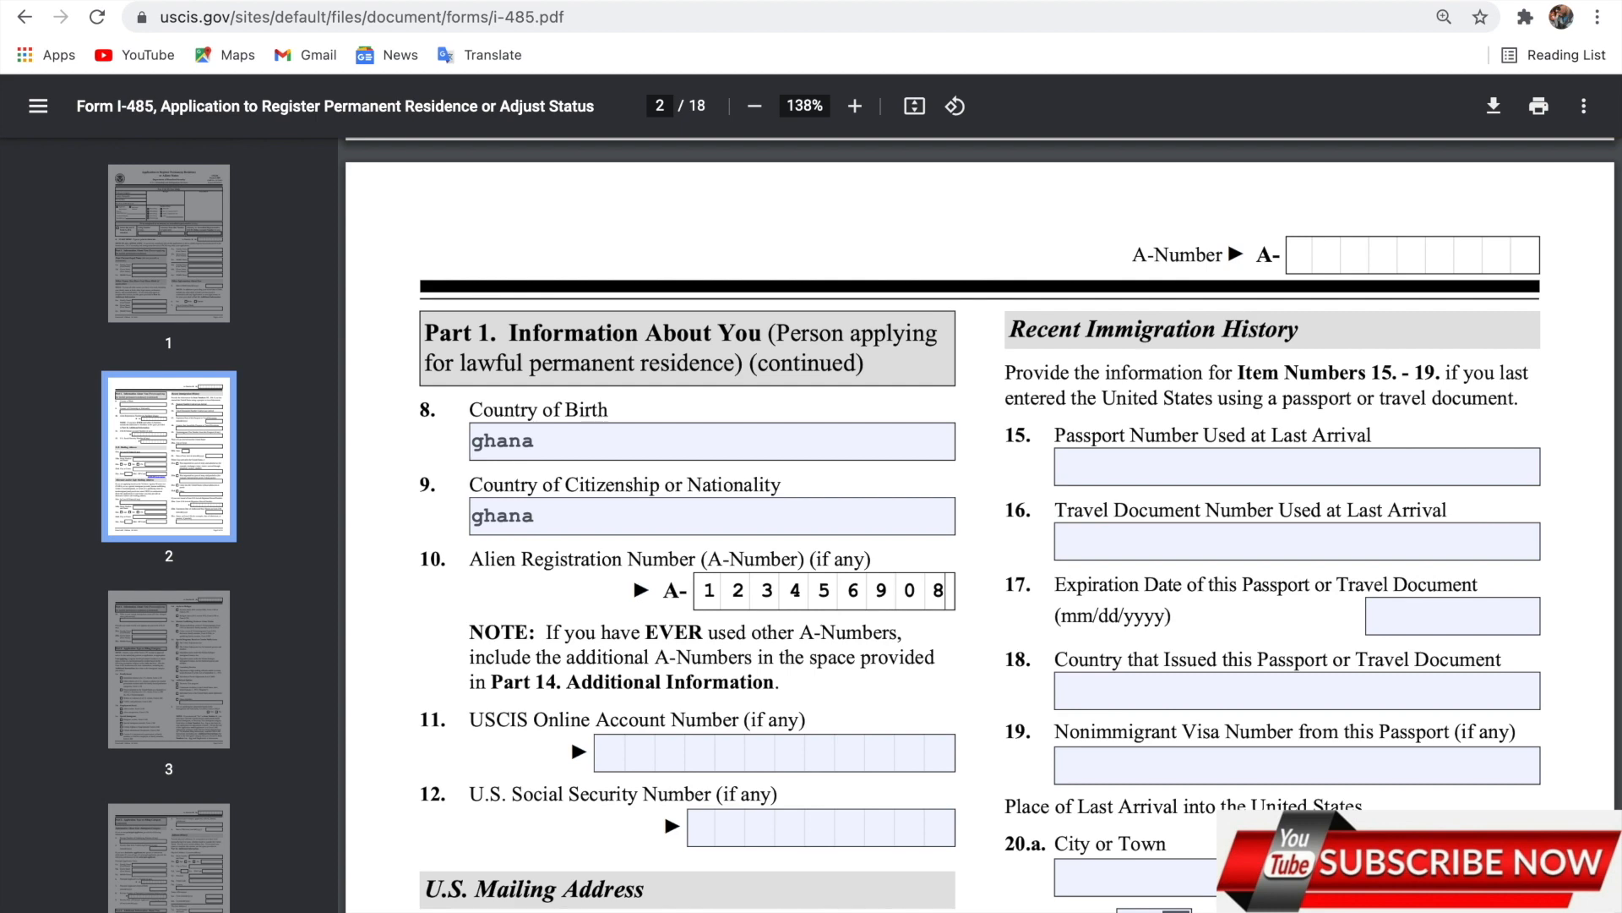
{"action": "scroll", "coordinate": [667, 630], "scroll_direction": "down", "scroll_amount": 2}
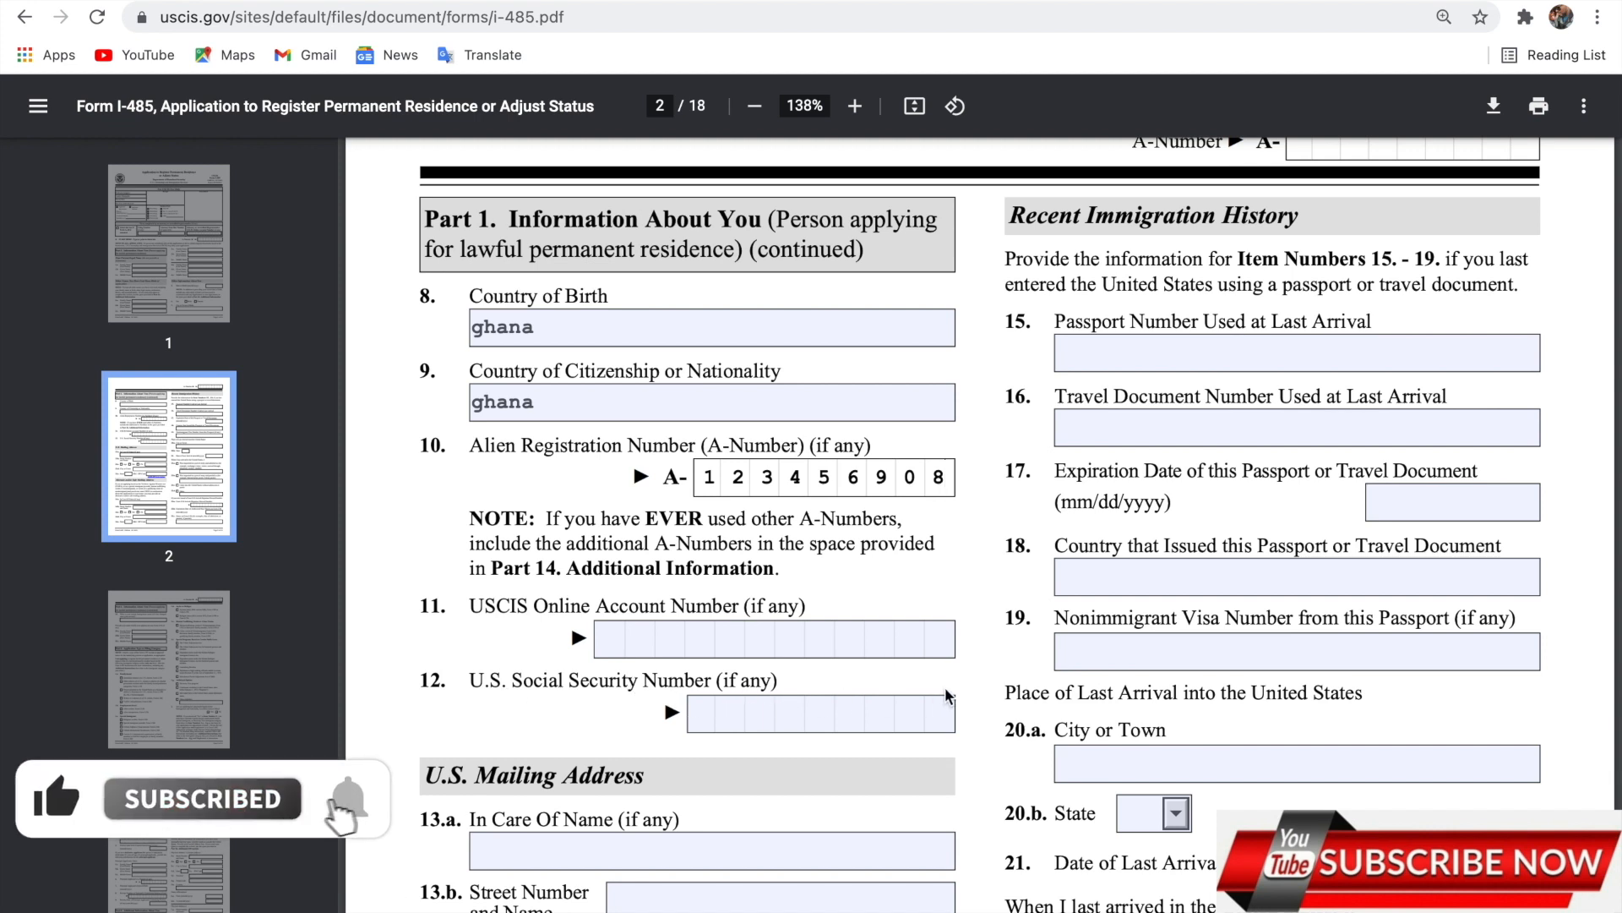
Enter the mailing street number and name in 13.b.
{"action": "scroll", "coordinate": [644, 744], "scroll_direction": "down", "scroll_amount": 2}
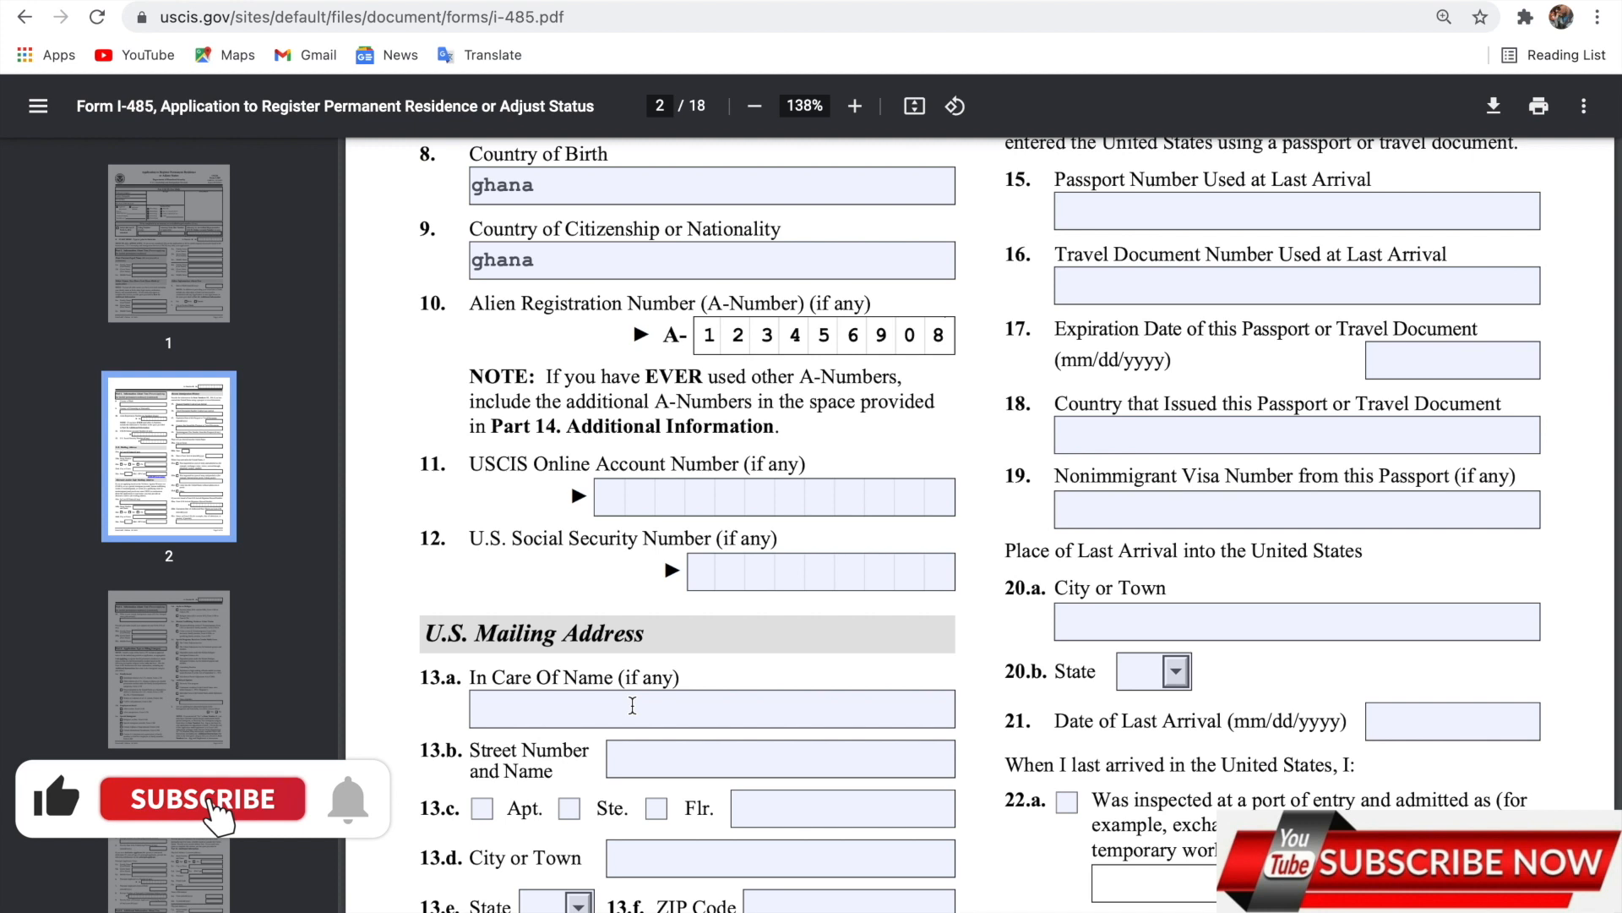
{"action": "left_click", "coordinate": [627, 708]}
{"action": "left_click", "coordinate": [644, 770]}
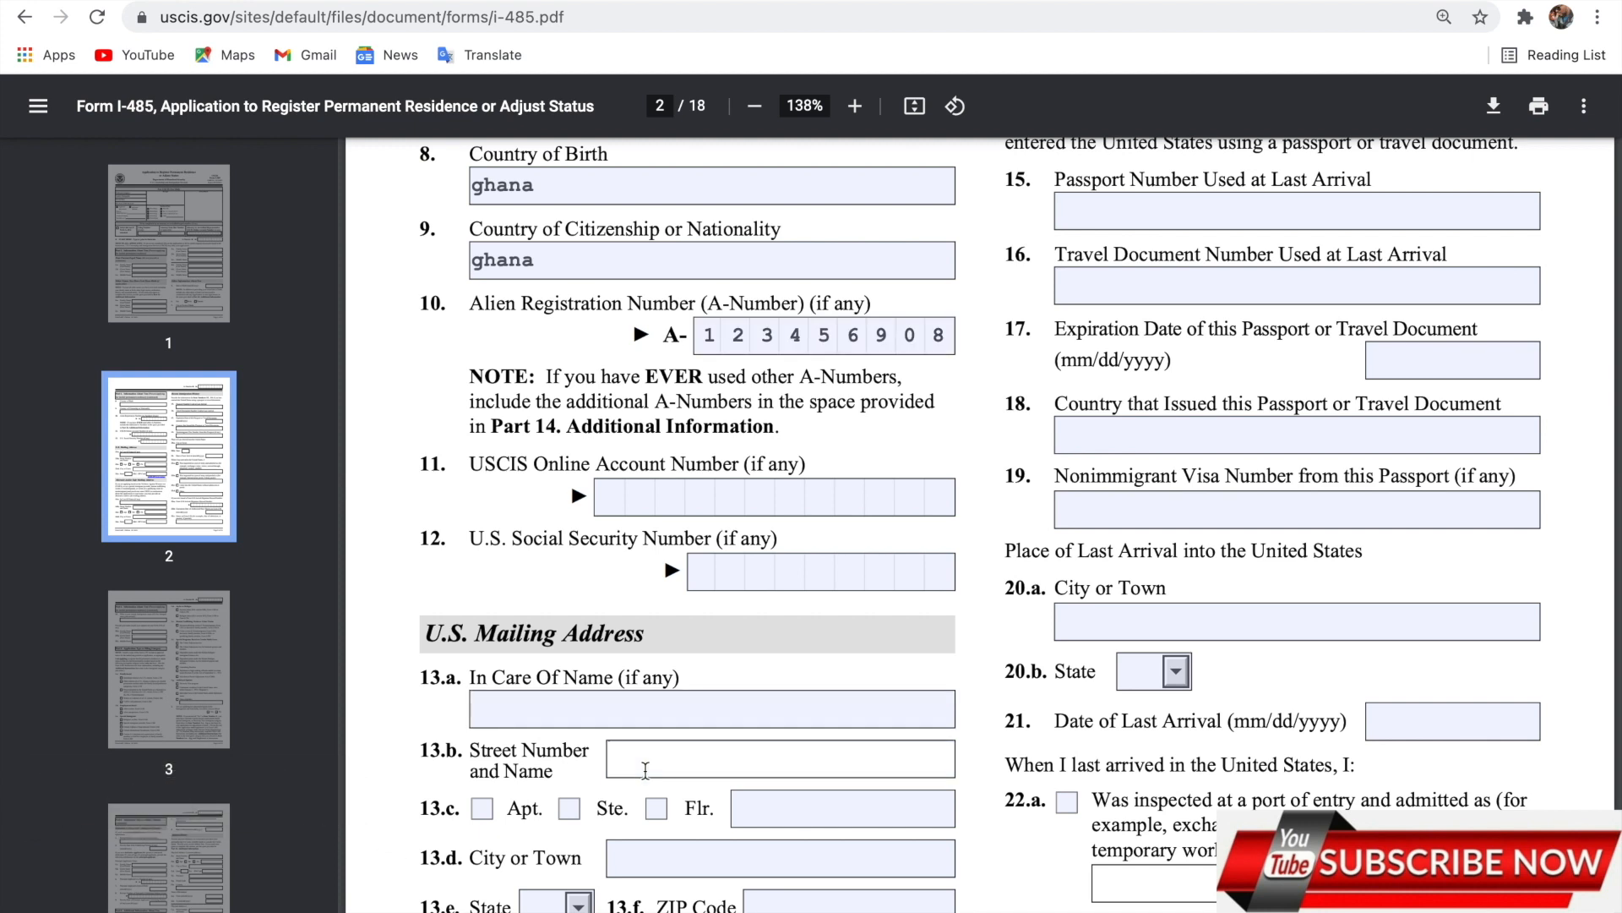
{"action": "type", "text": "234 koo rd"}
{"action": "scroll", "coordinate": [817, 578], "scroll_direction": "down", "scroll_amount": 5}
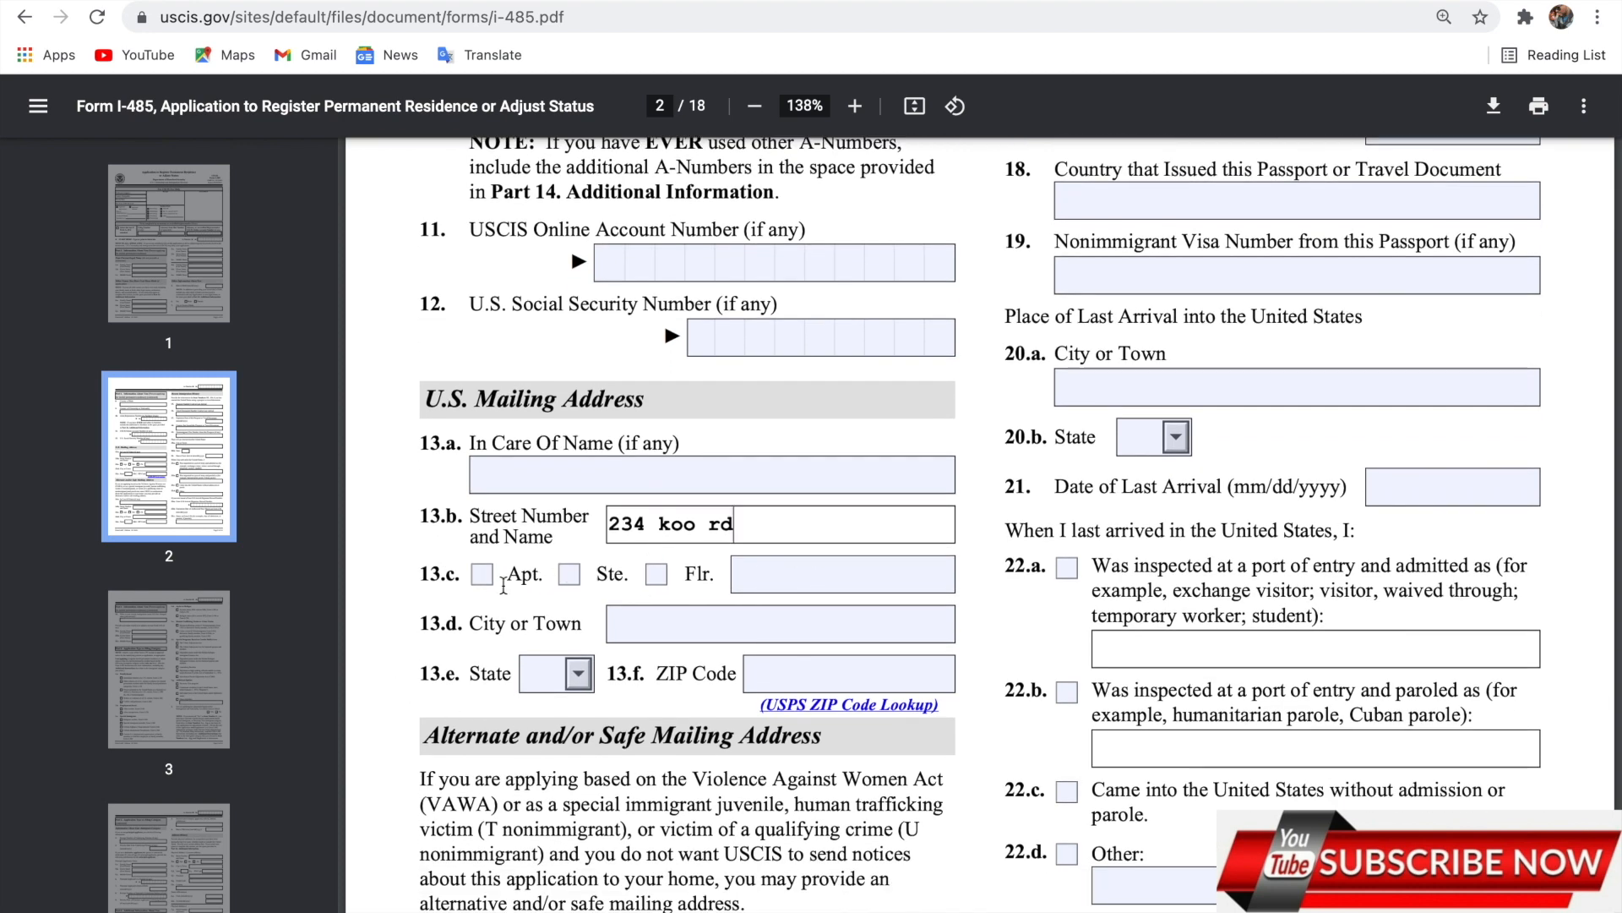
Mark the address as an apartment, enter its unit number and the mailing city.
{"action": "left_click", "coordinate": [482, 574]}
{"action": "left_click", "coordinate": [772, 562]}
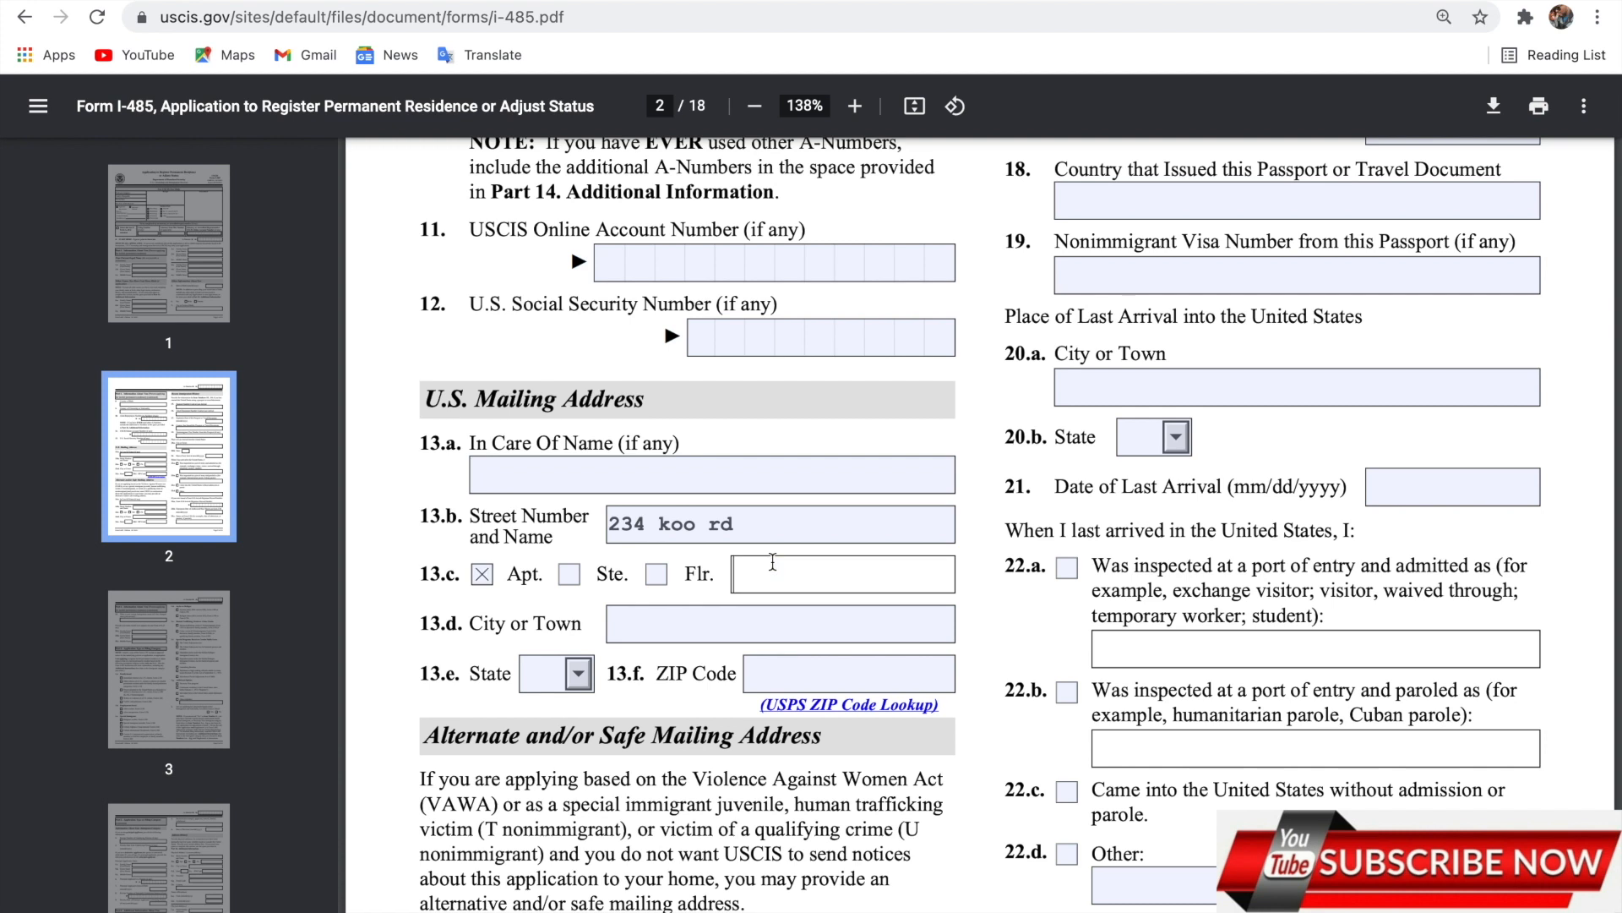
{"action": "type", "text": "1"}
{"action": "left_click", "coordinate": [693, 632]}
{"action": "type", "text": "alexandria"}
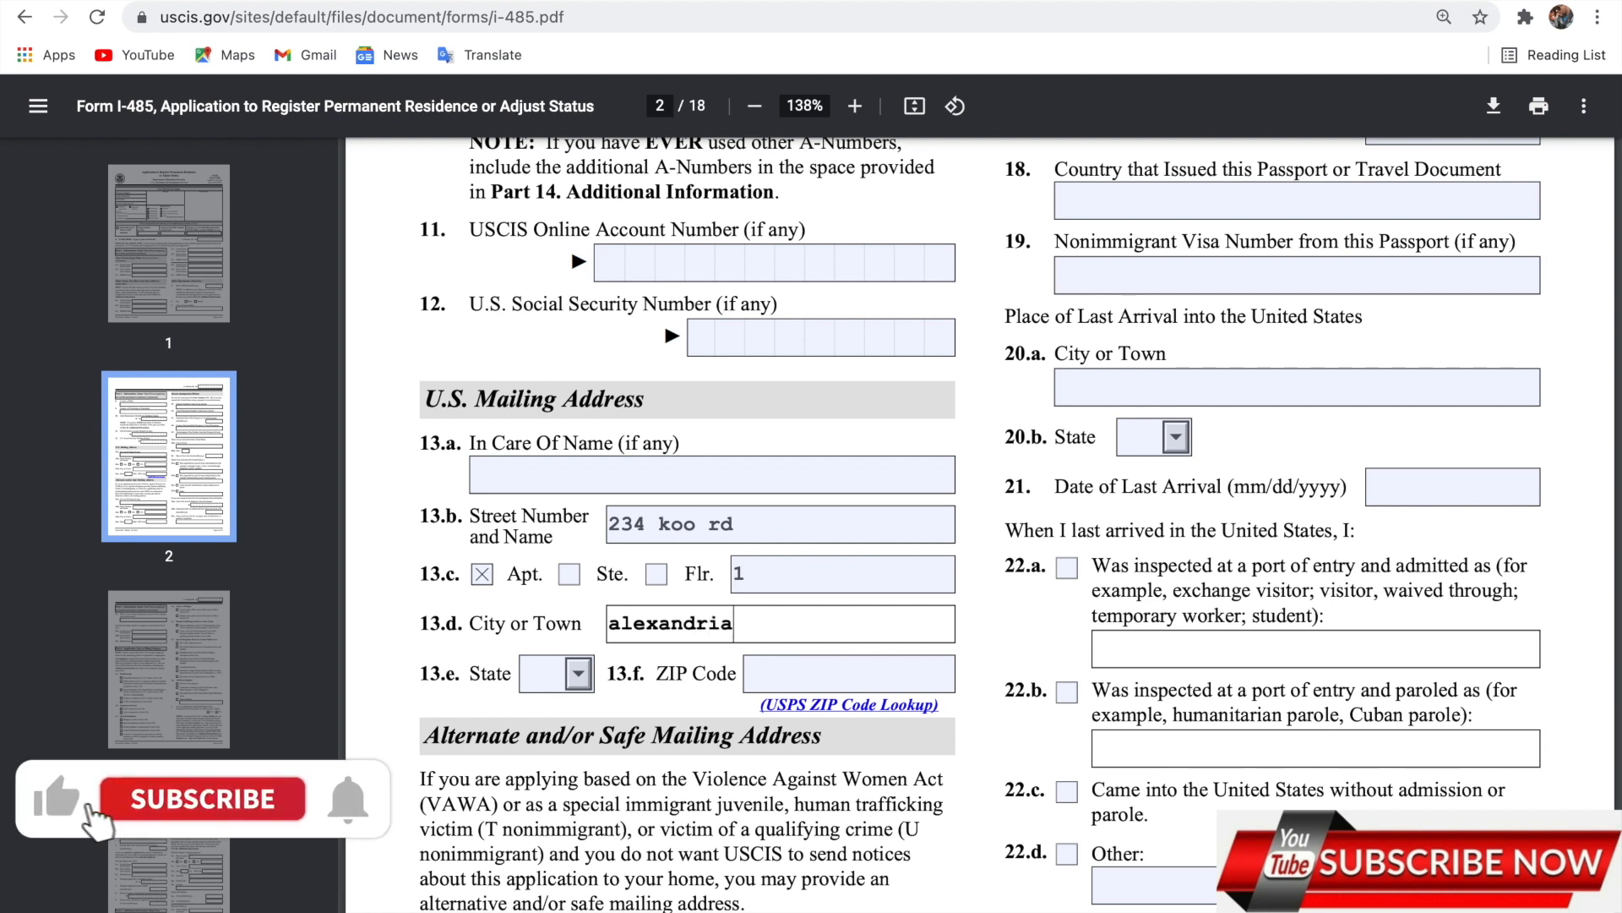
Choose the mailing state in 13.e and enter the ZIP code in 13.f.
{"action": "left_click", "coordinate": [545, 686]}
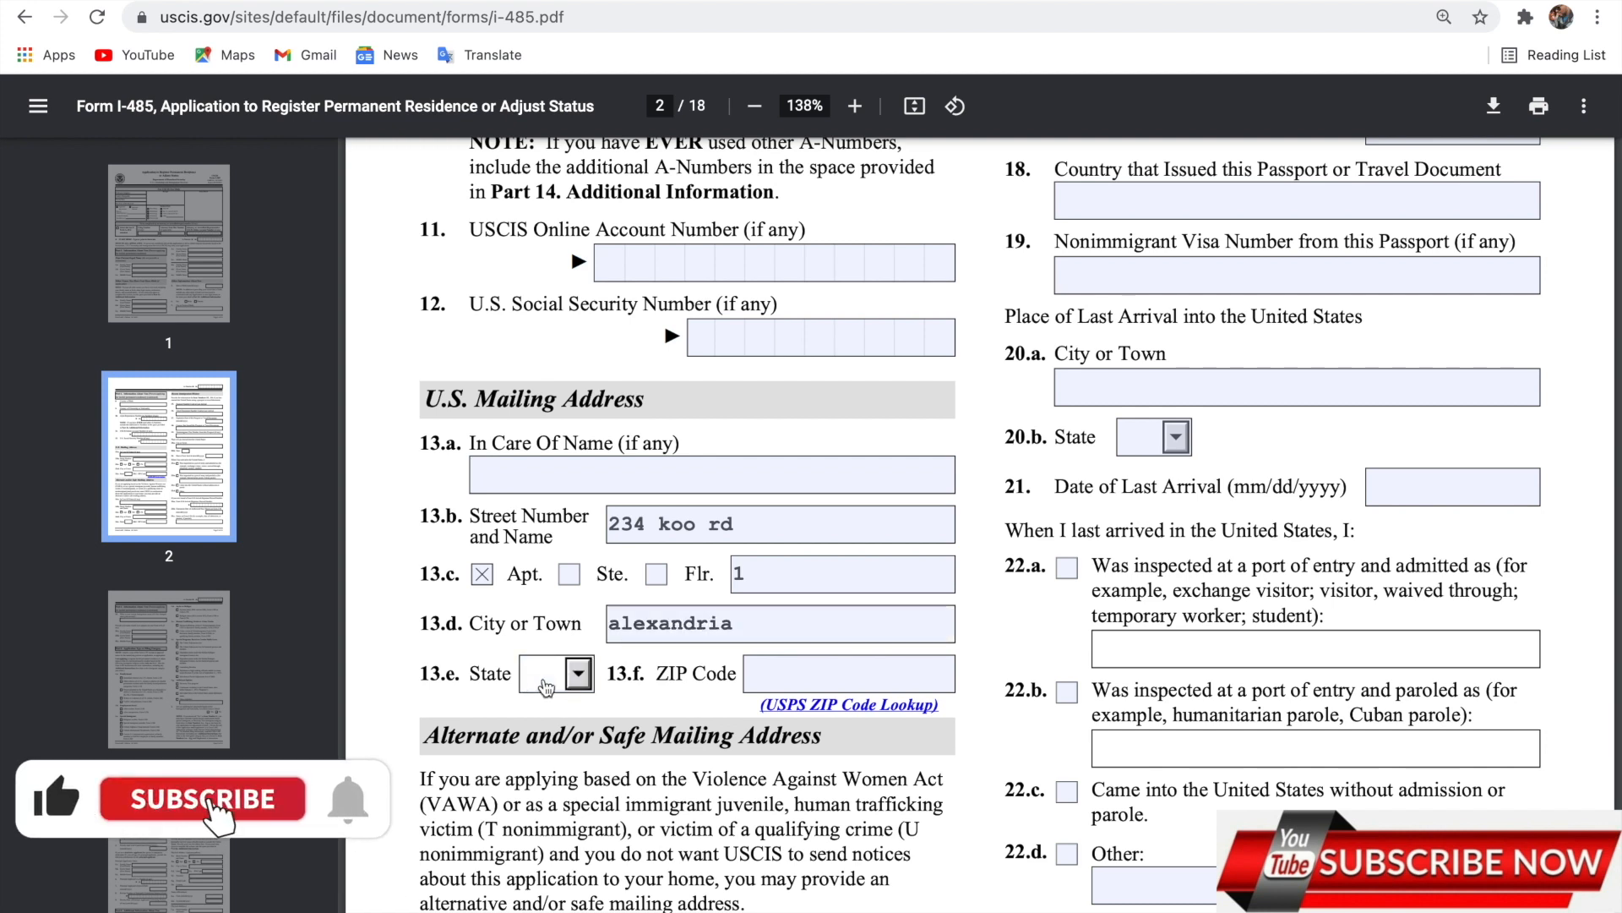
{"action": "key", "text": "a"}
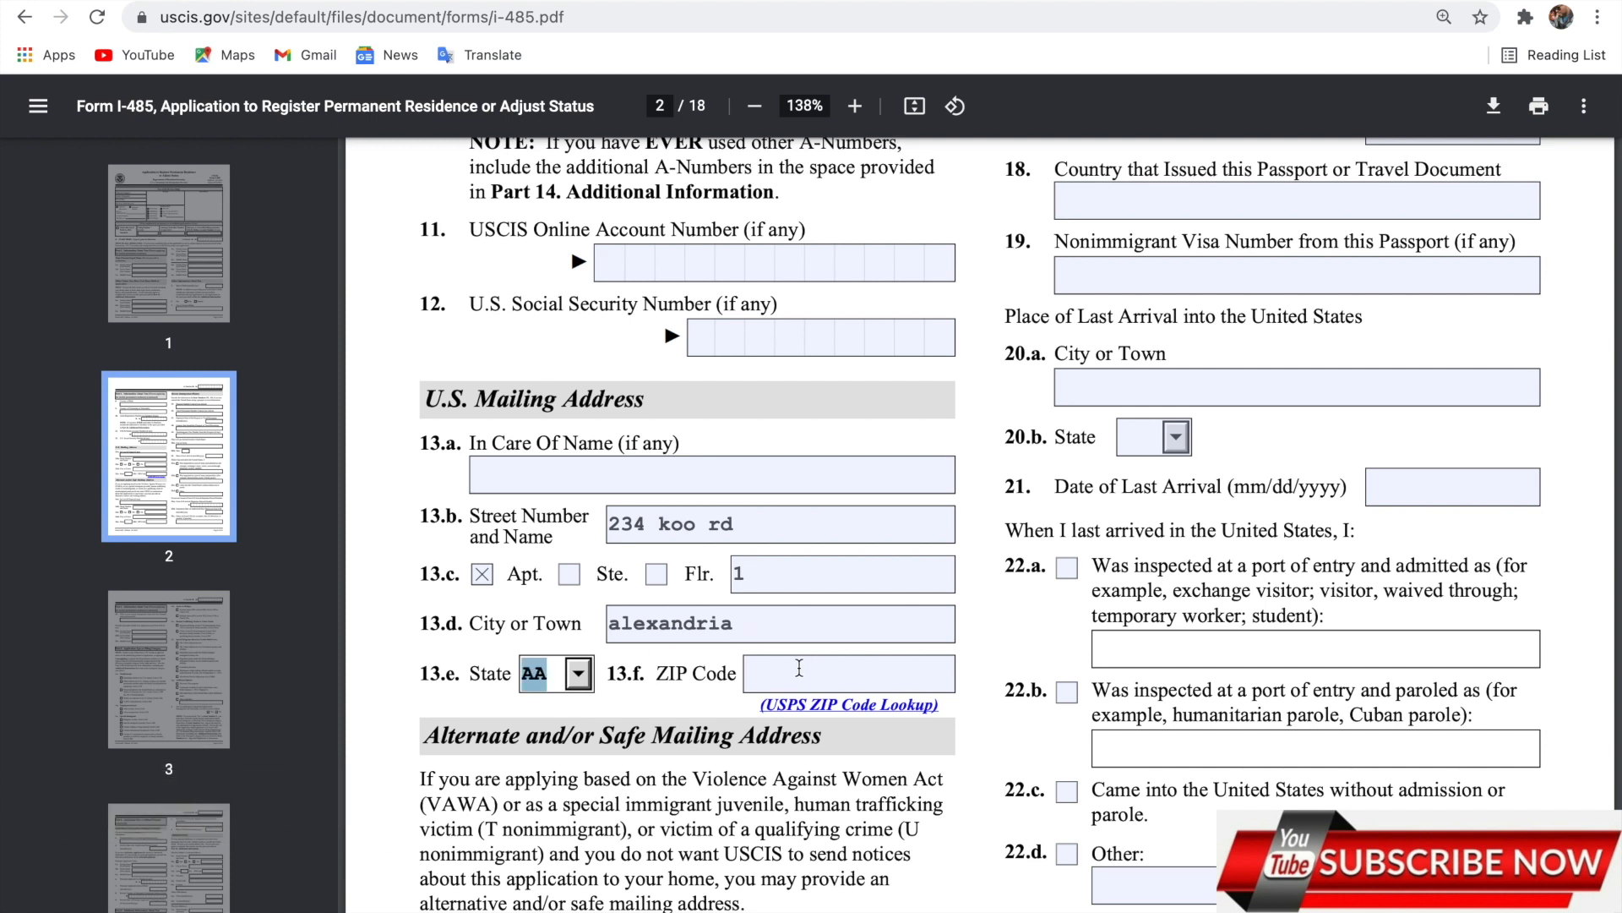
{"action": "left_click", "coordinate": [799, 669]}
{"action": "type", "text": "22306"}
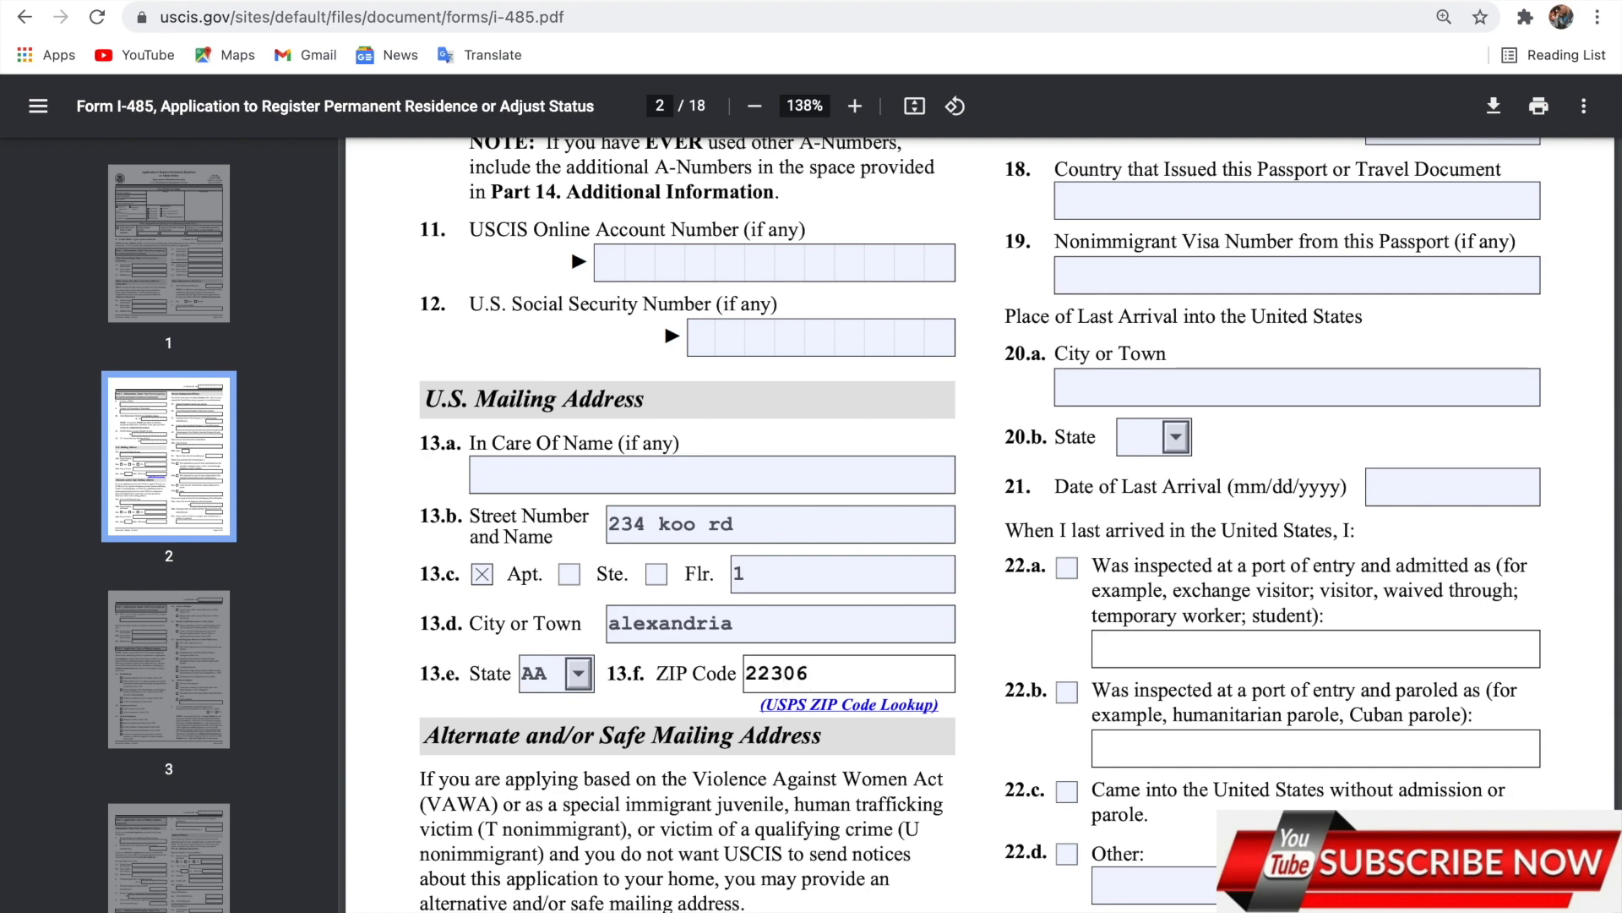
{"action": "scroll", "coordinate": [981, 524], "scroll_direction": "down", "scroll_amount": 2}
{"action": "scroll", "coordinate": [981, 524], "scroll_direction": "up", "scroll_amount": 5}
{"action": "scroll", "coordinate": [942, 521], "scroll_direction": "down", "scroll_amount": 9}
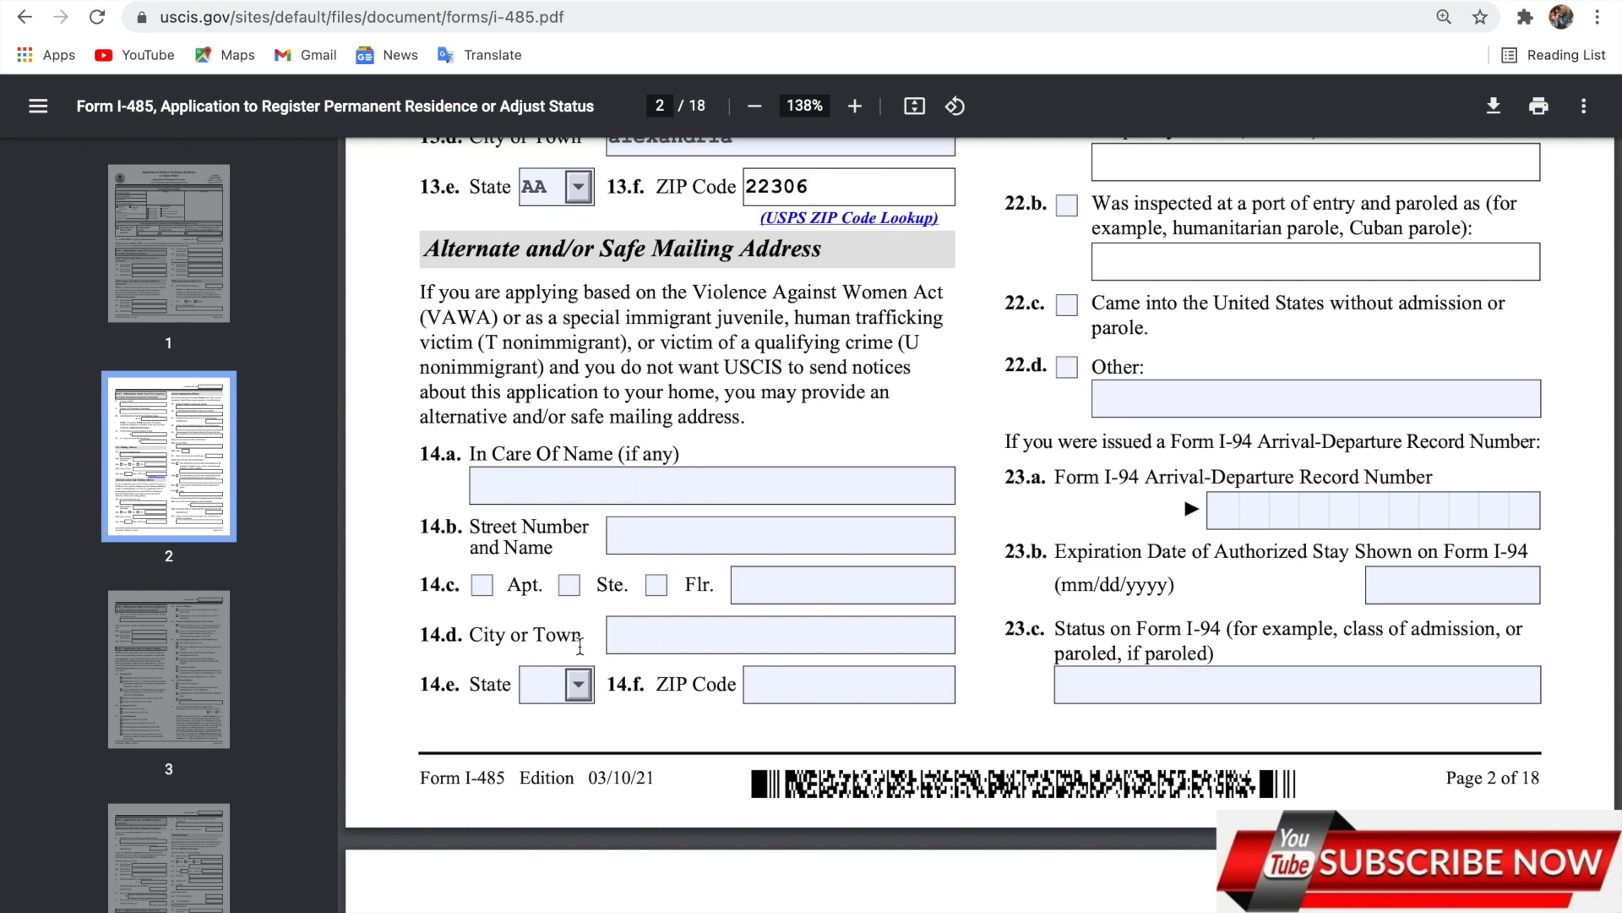
Enter the passport number used at last arrival in item 15.
{"action": "scroll", "coordinate": [579, 646], "scroll_direction": "up", "scroll_amount": 10}
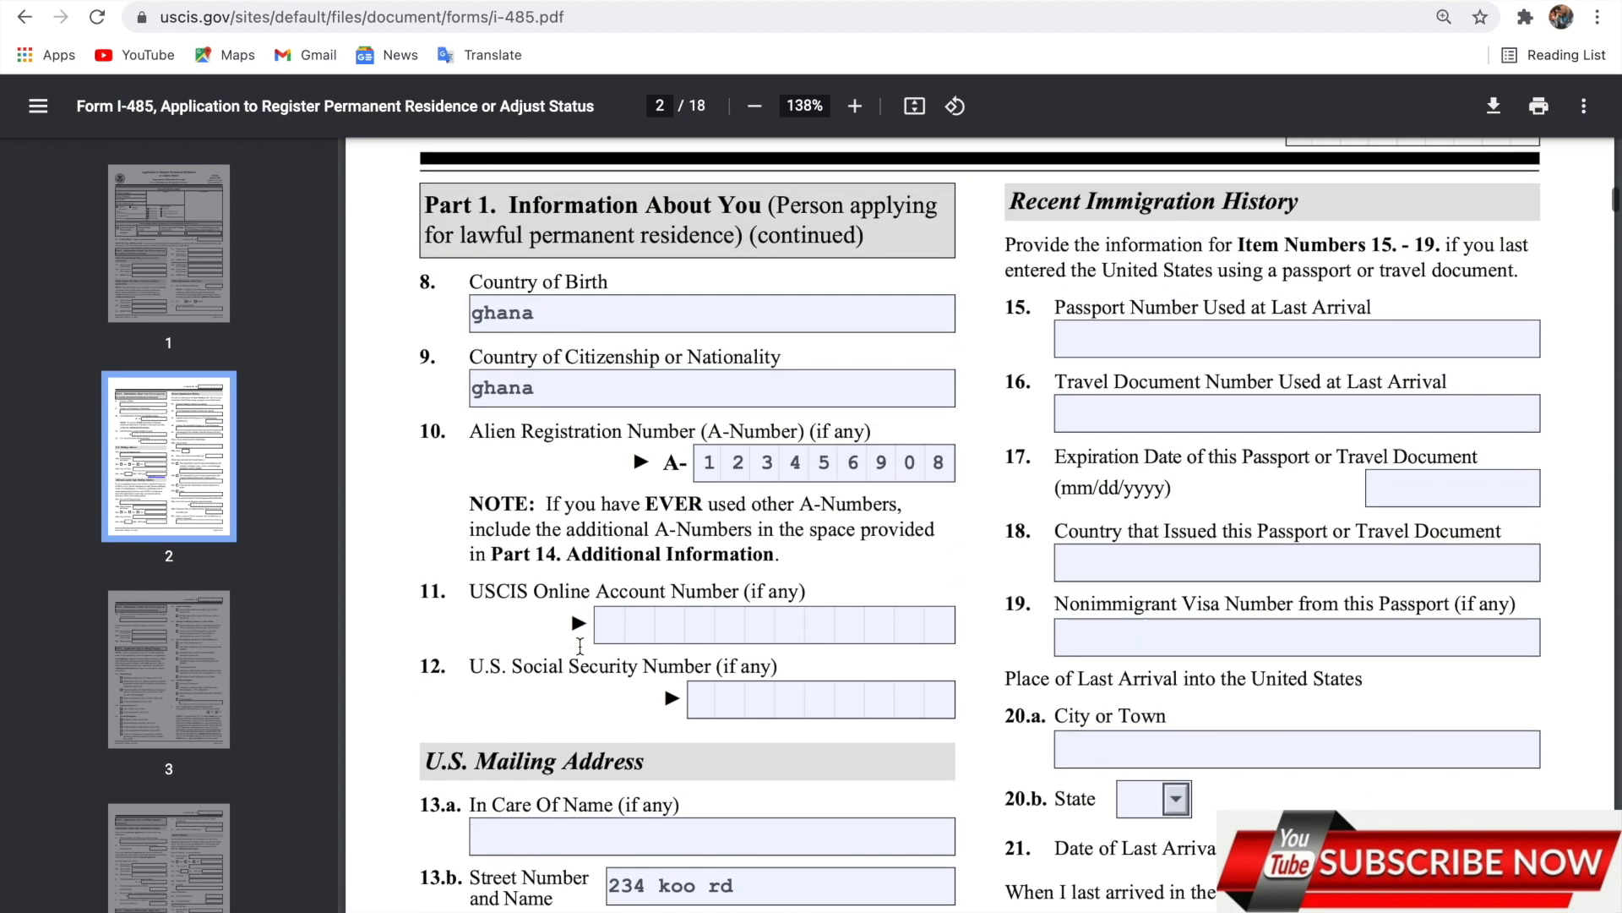
{"action": "scroll", "coordinate": [580, 646], "scroll_direction": "up", "scroll_amount": 1}
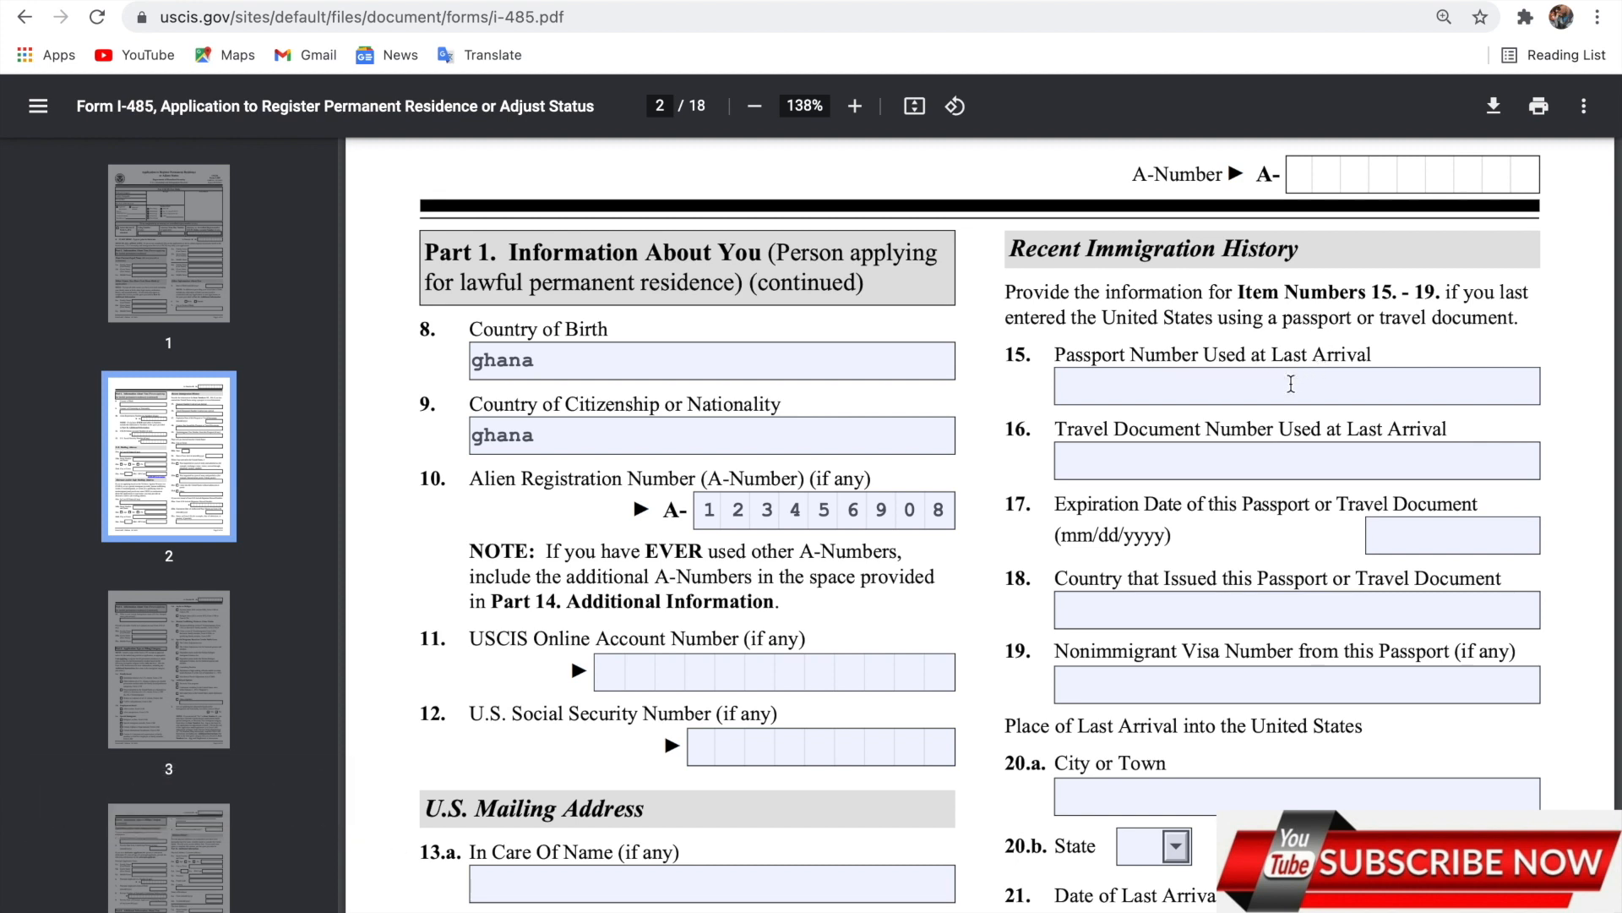
{"action": "left_click", "coordinate": [1291, 385]}
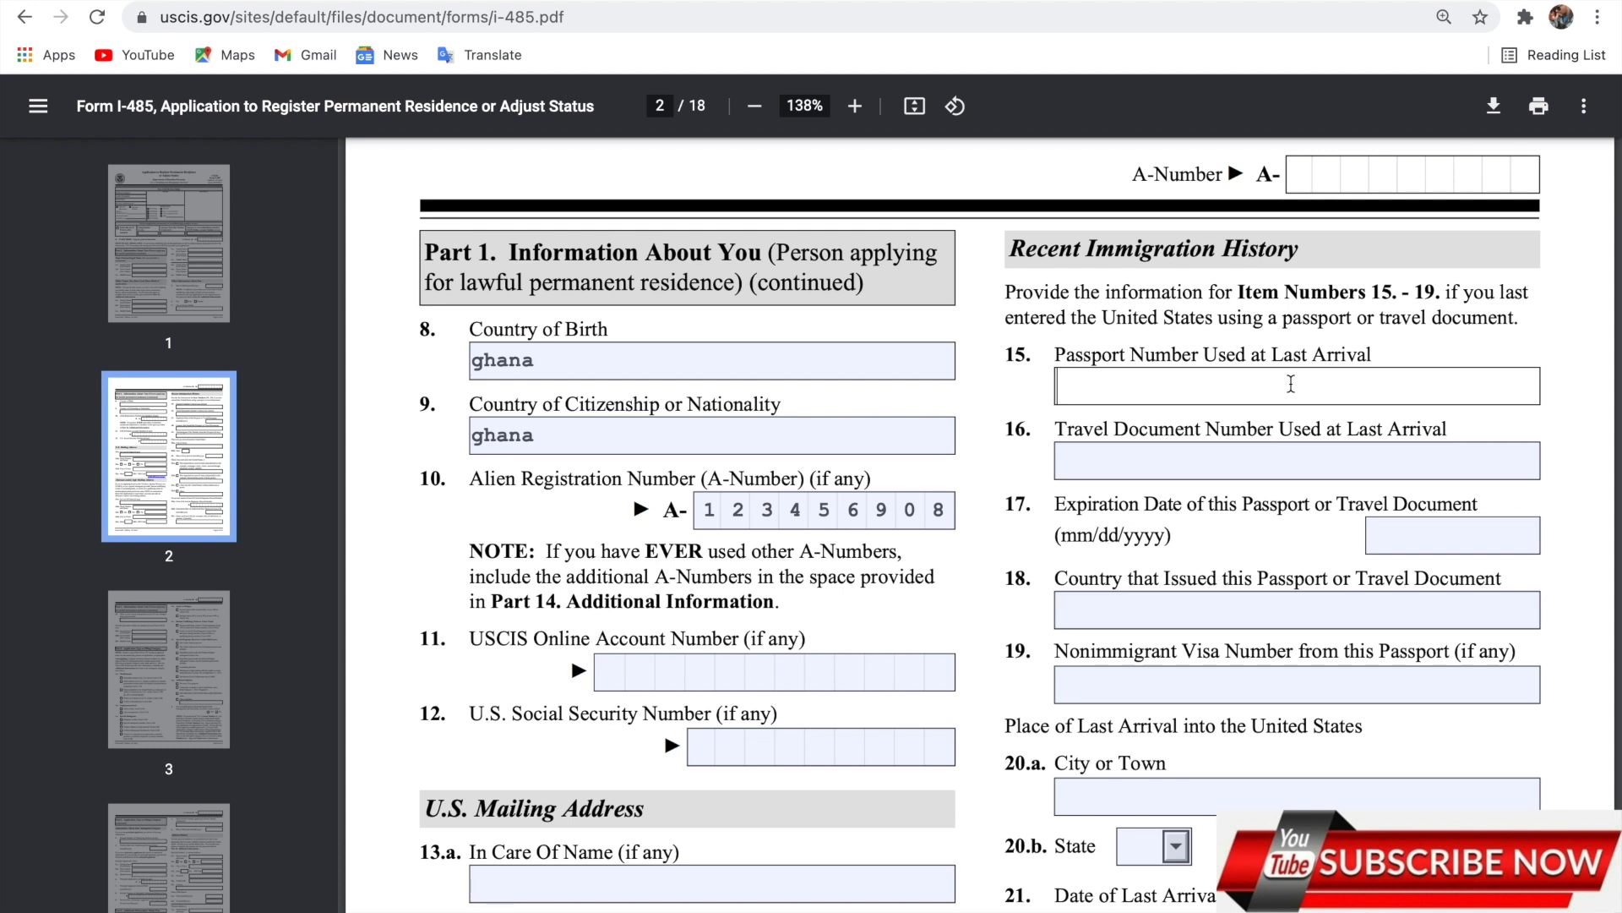
{"action": "type", "text": "g112345"}
Enter 12/23/2021 as the passport expiration date in item 17.
{"action": "left_click", "coordinate": [1268, 459]}
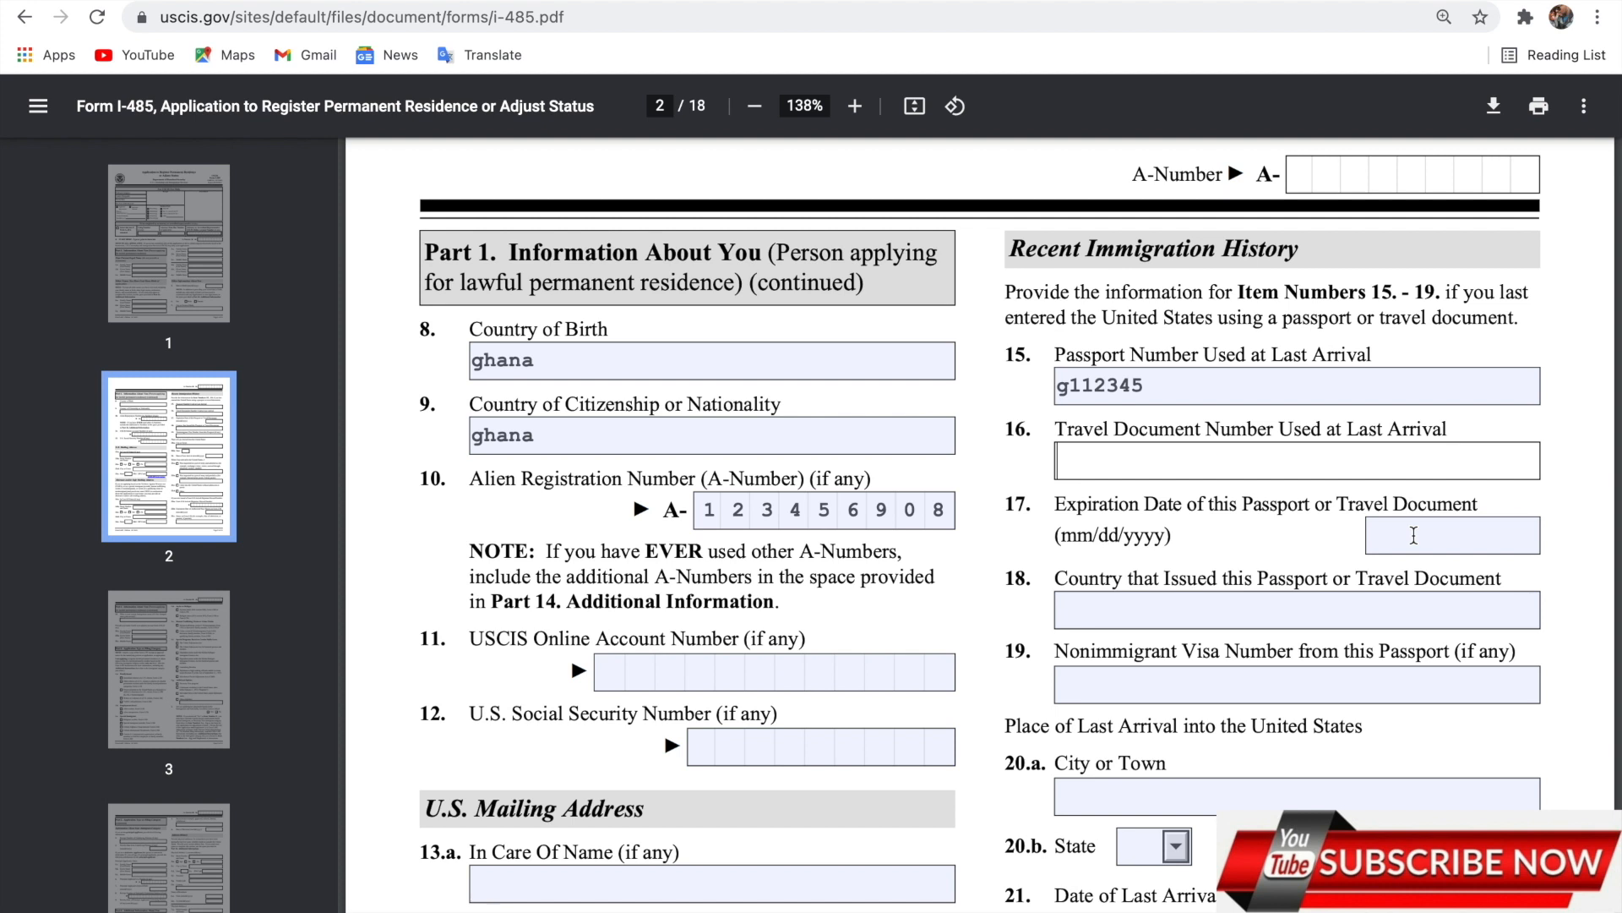
{"action": "left_click", "coordinate": [1413, 535]}
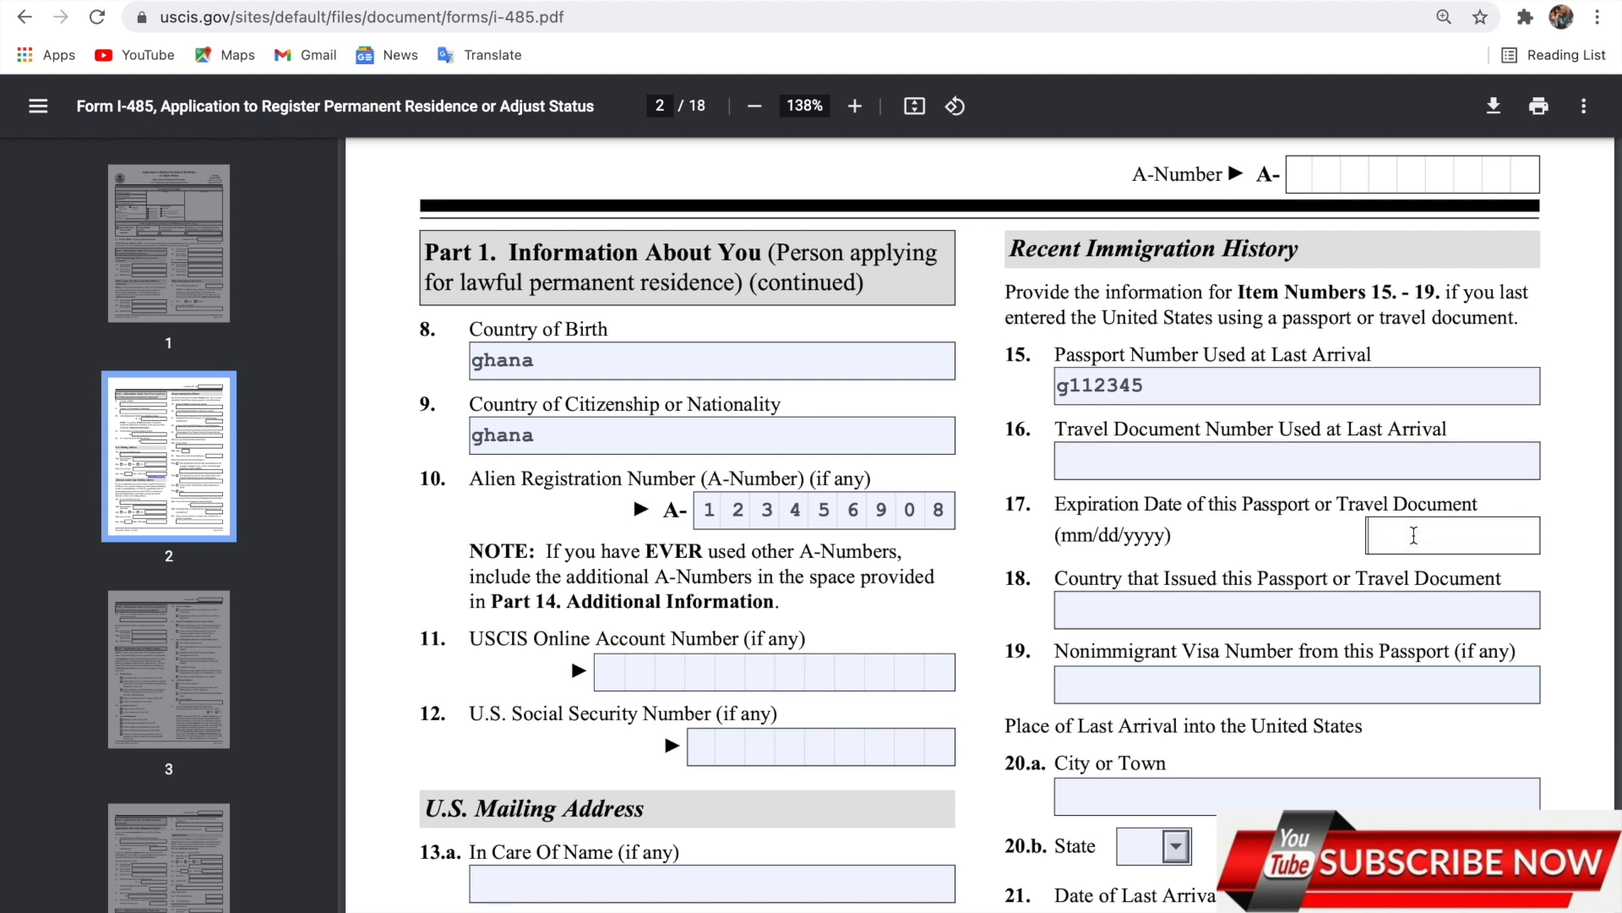
{"action": "type", "text": "12/"}
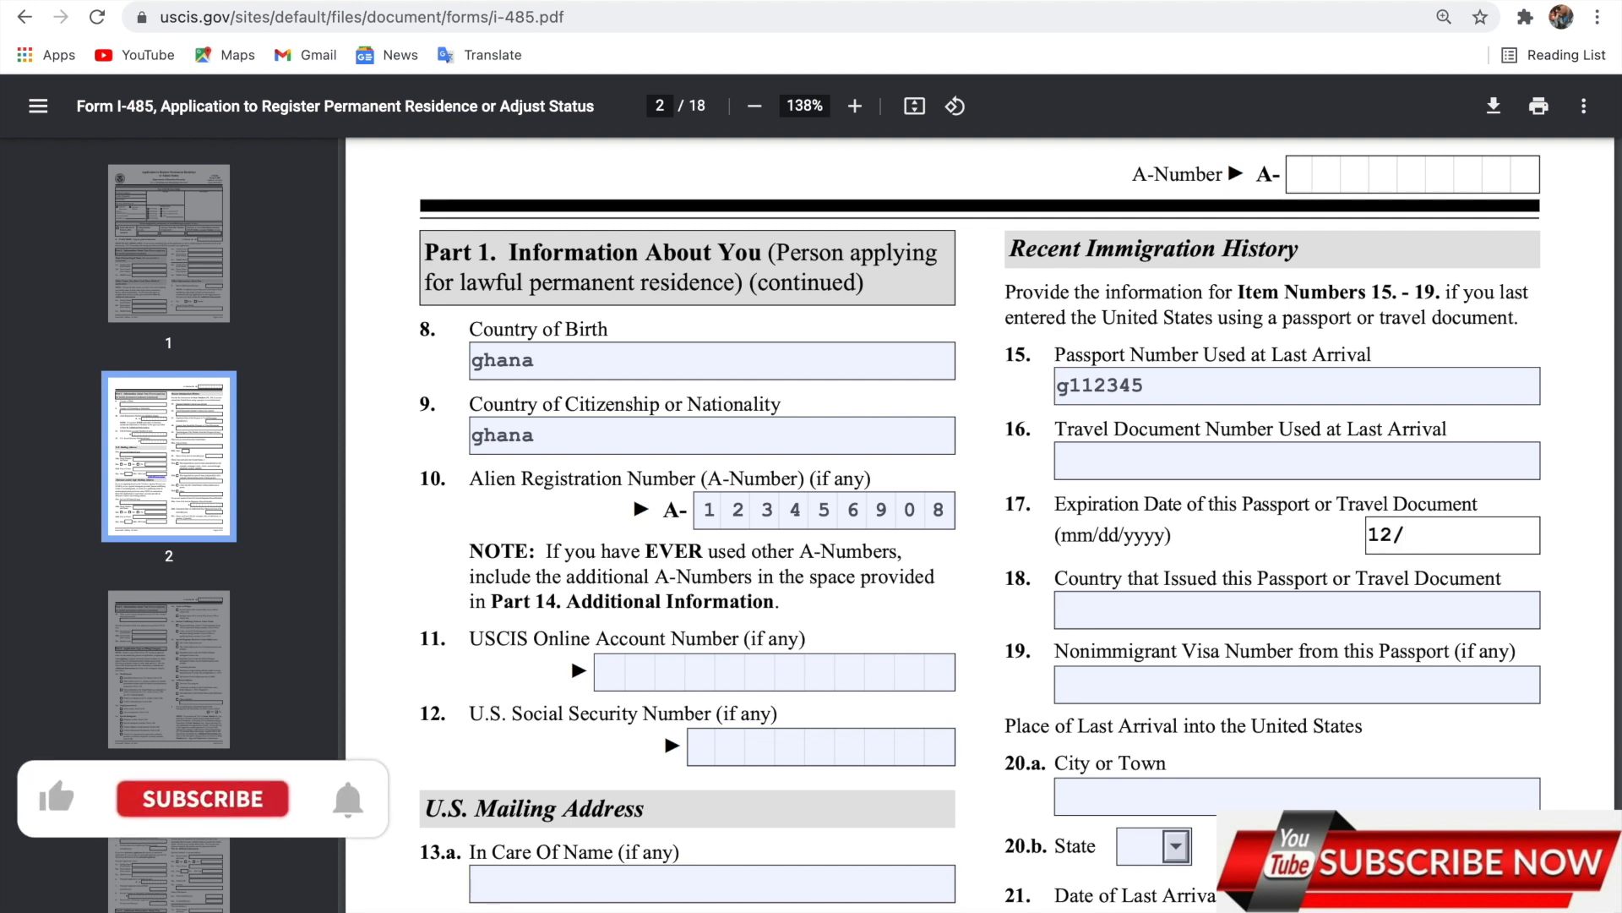
{"action": "type", "text": "23/"}
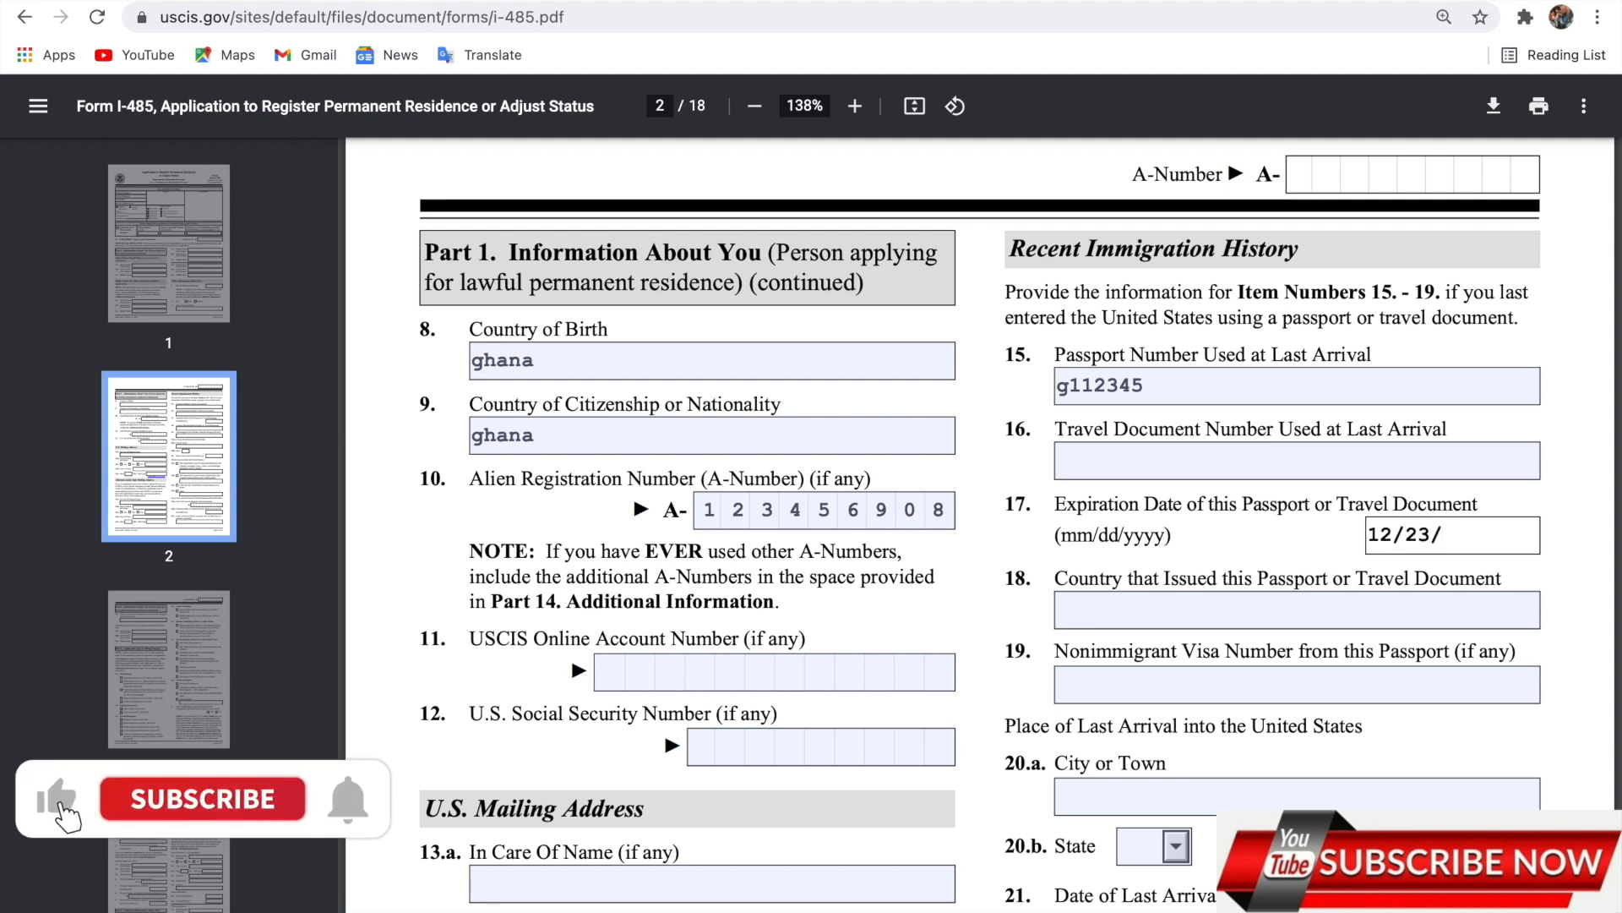
{"action": "type", "text": "2021"}
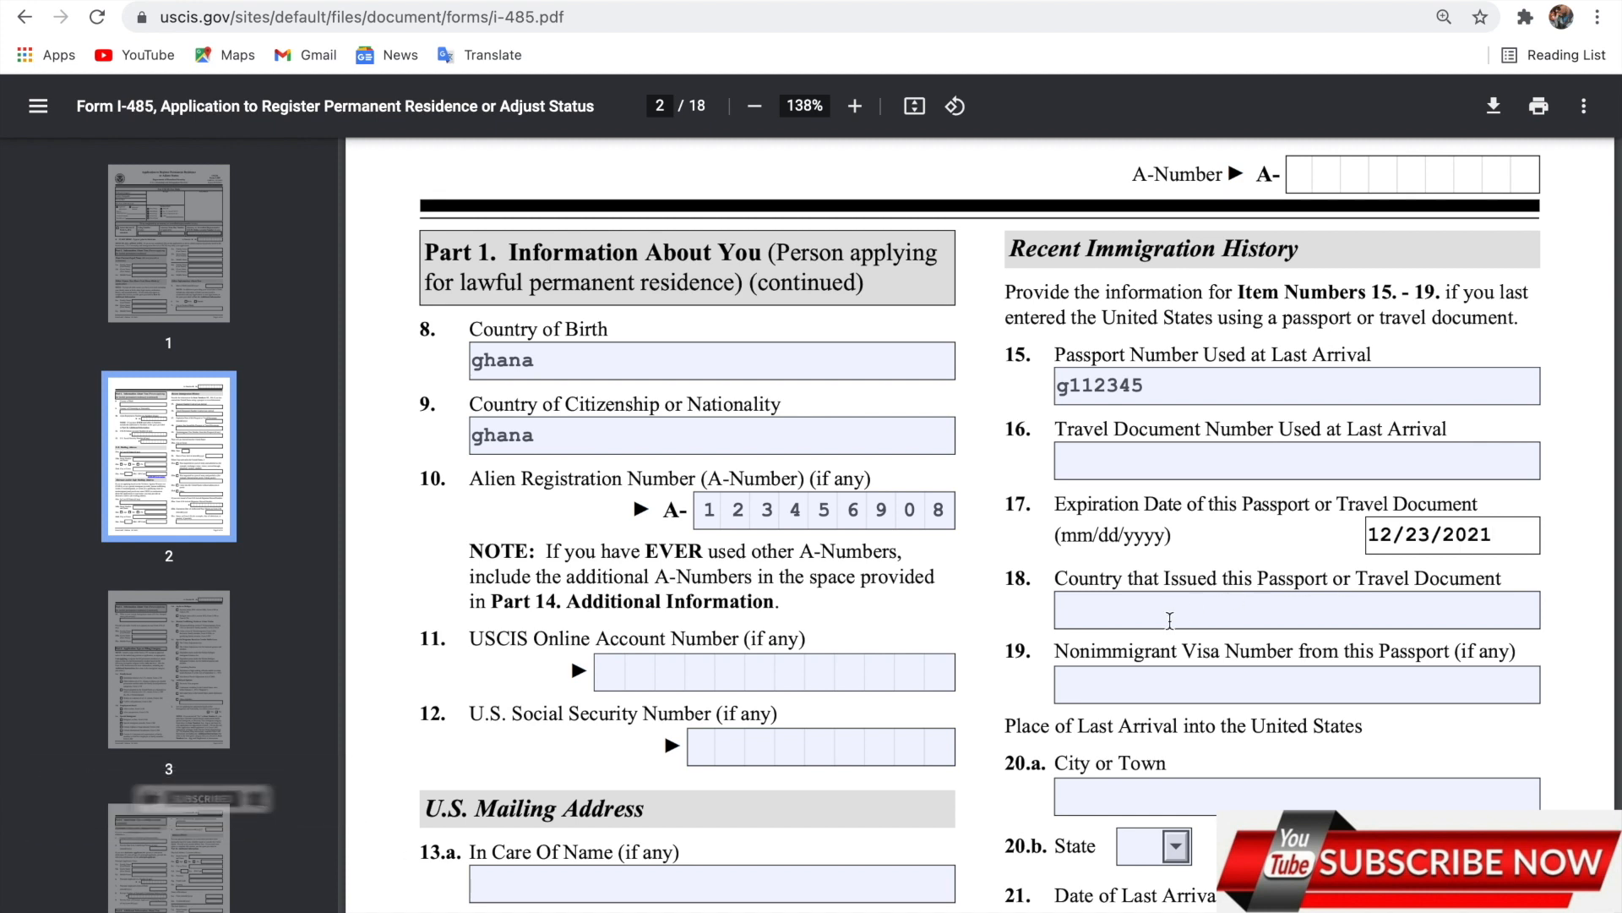
Enter ghana as the issuing country and dalles, VA as the place of last arrival.
{"action": "left_click", "coordinate": [1170, 622]}
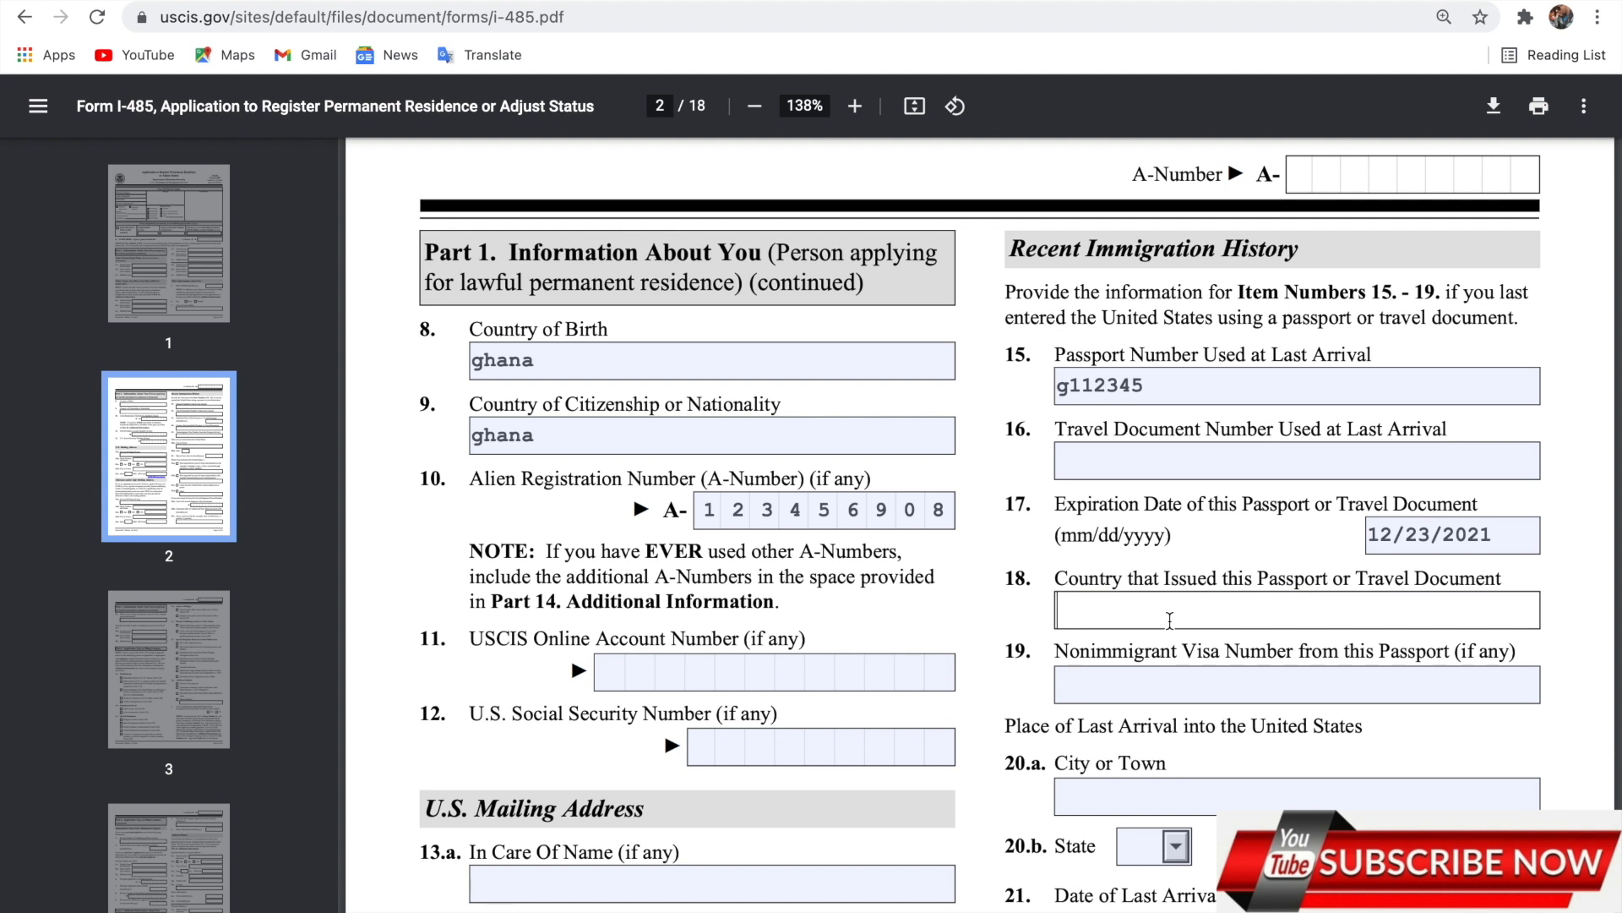
{"action": "type", "text": "ghana"}
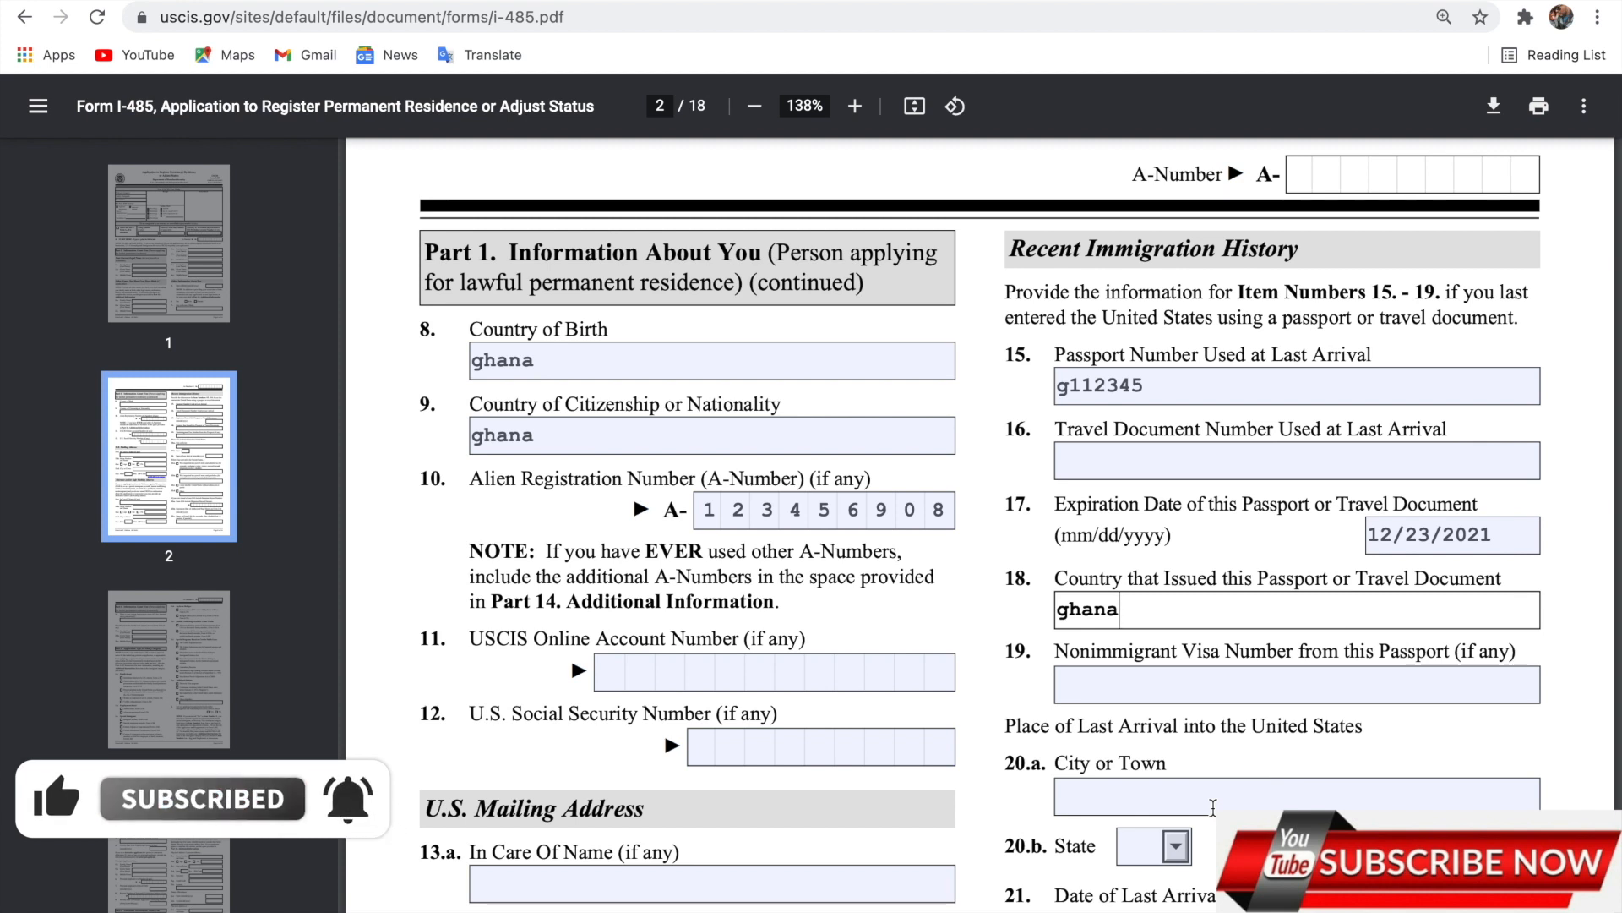
{"action": "left_click", "coordinate": [1213, 807]}
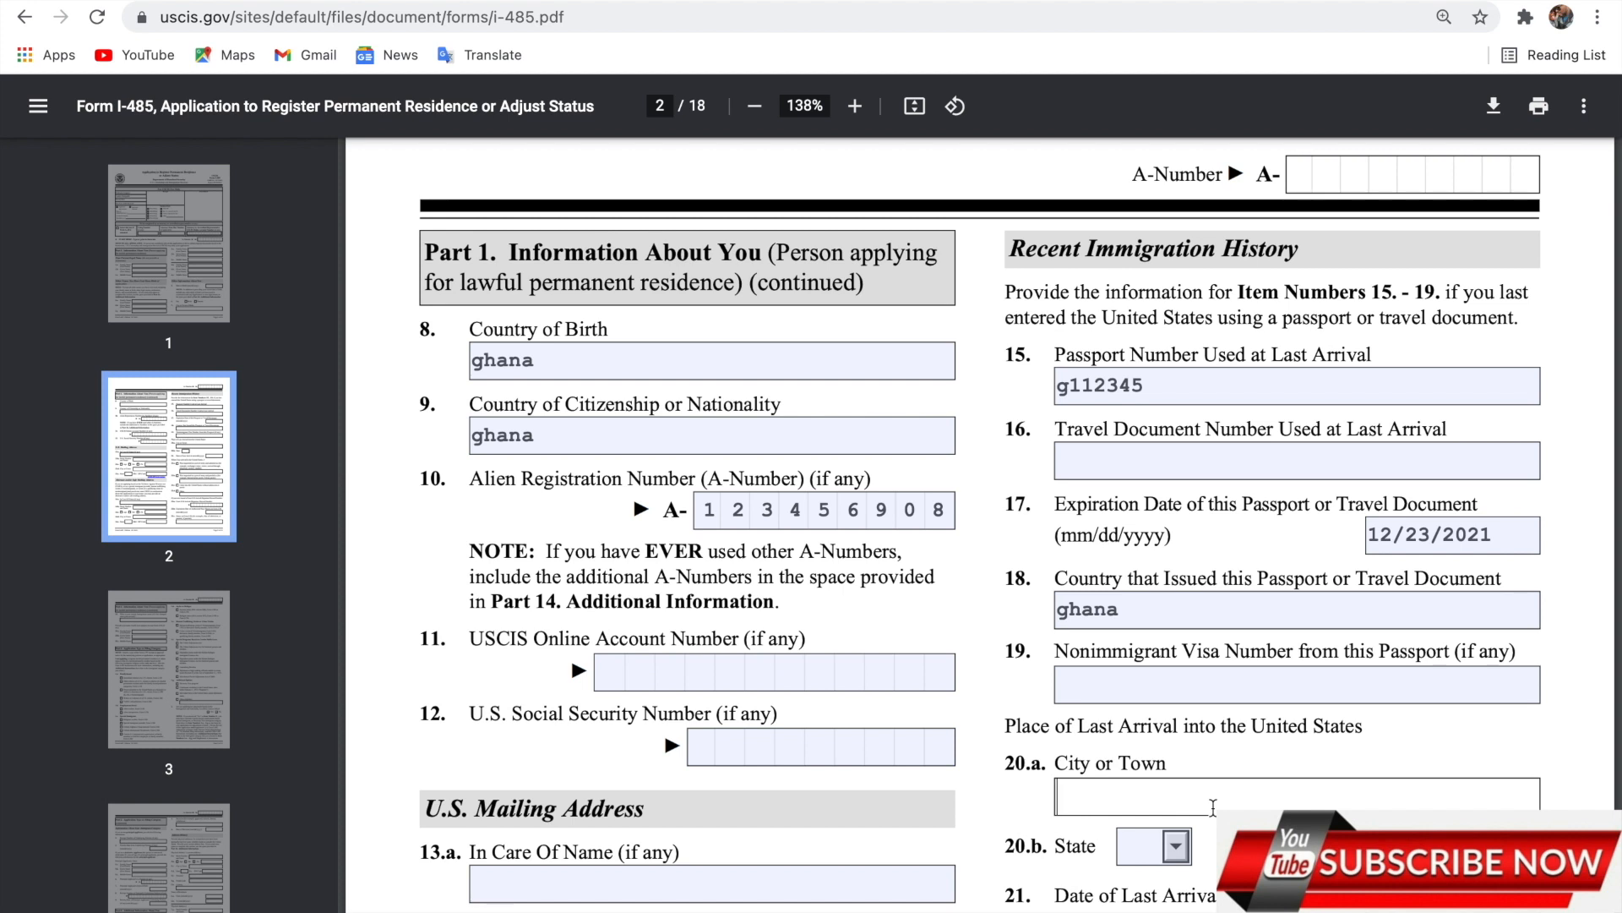
{"action": "type", "text": "dalles"}
{"action": "left_click", "coordinate": [1147, 845]}
{"action": "type", "text": "va"}
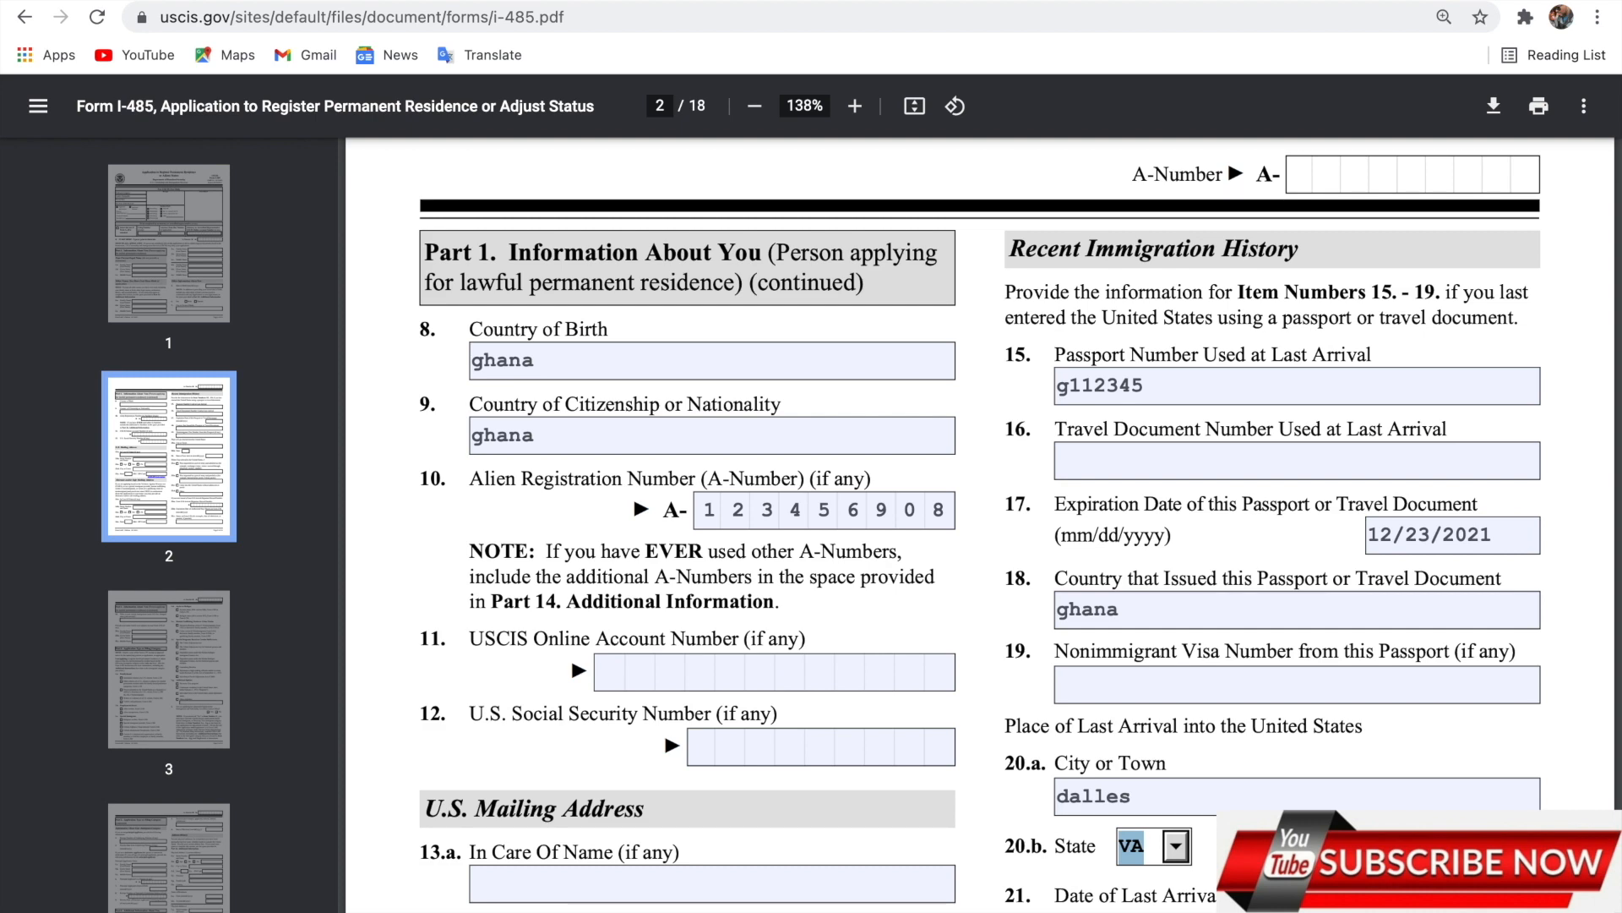
Enter 01/20/2020 as the date of last arrival in item 21.
{"action": "scroll", "coordinate": [571, 560], "scroll_direction": "down", "scroll_amount": 2}
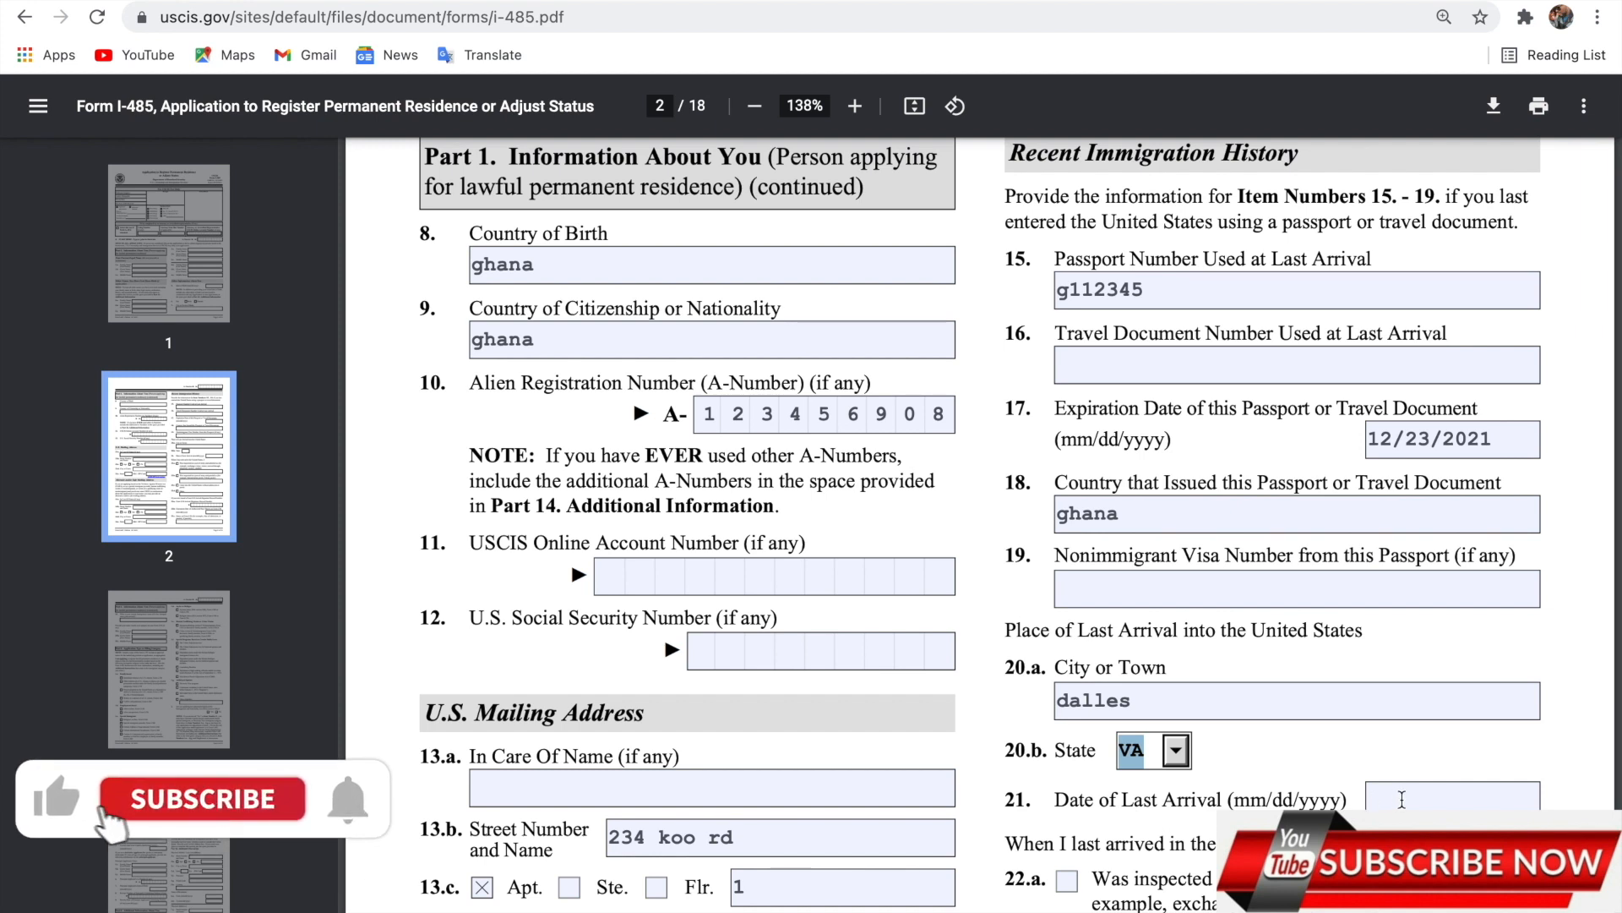
{"action": "left_click", "coordinate": [1402, 798]}
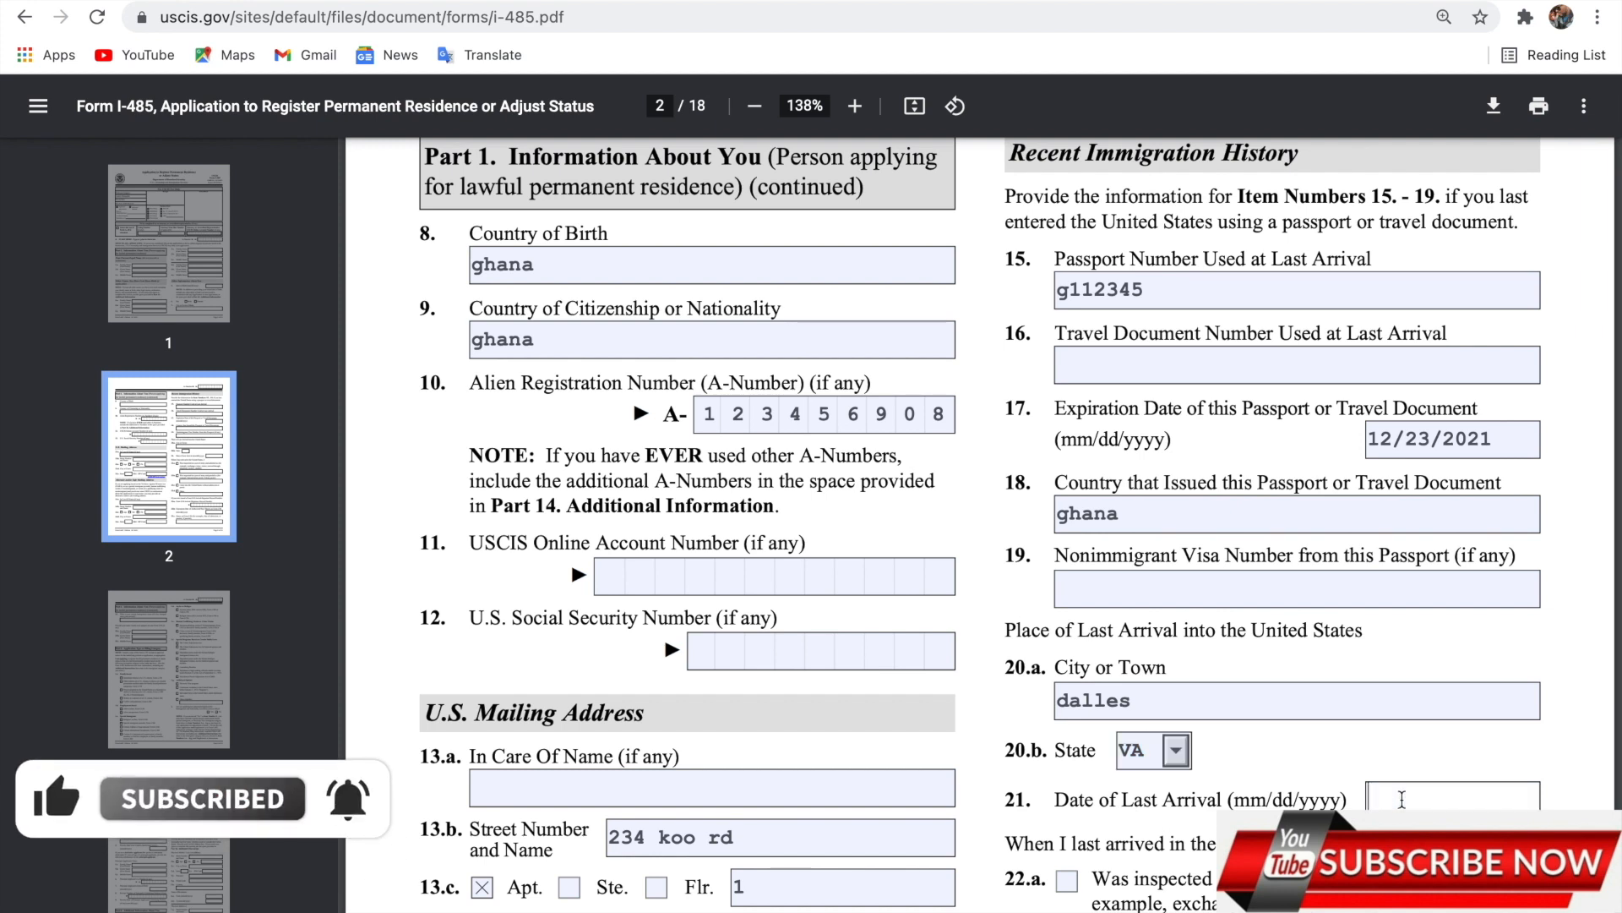
{"action": "type", "text": "01"}
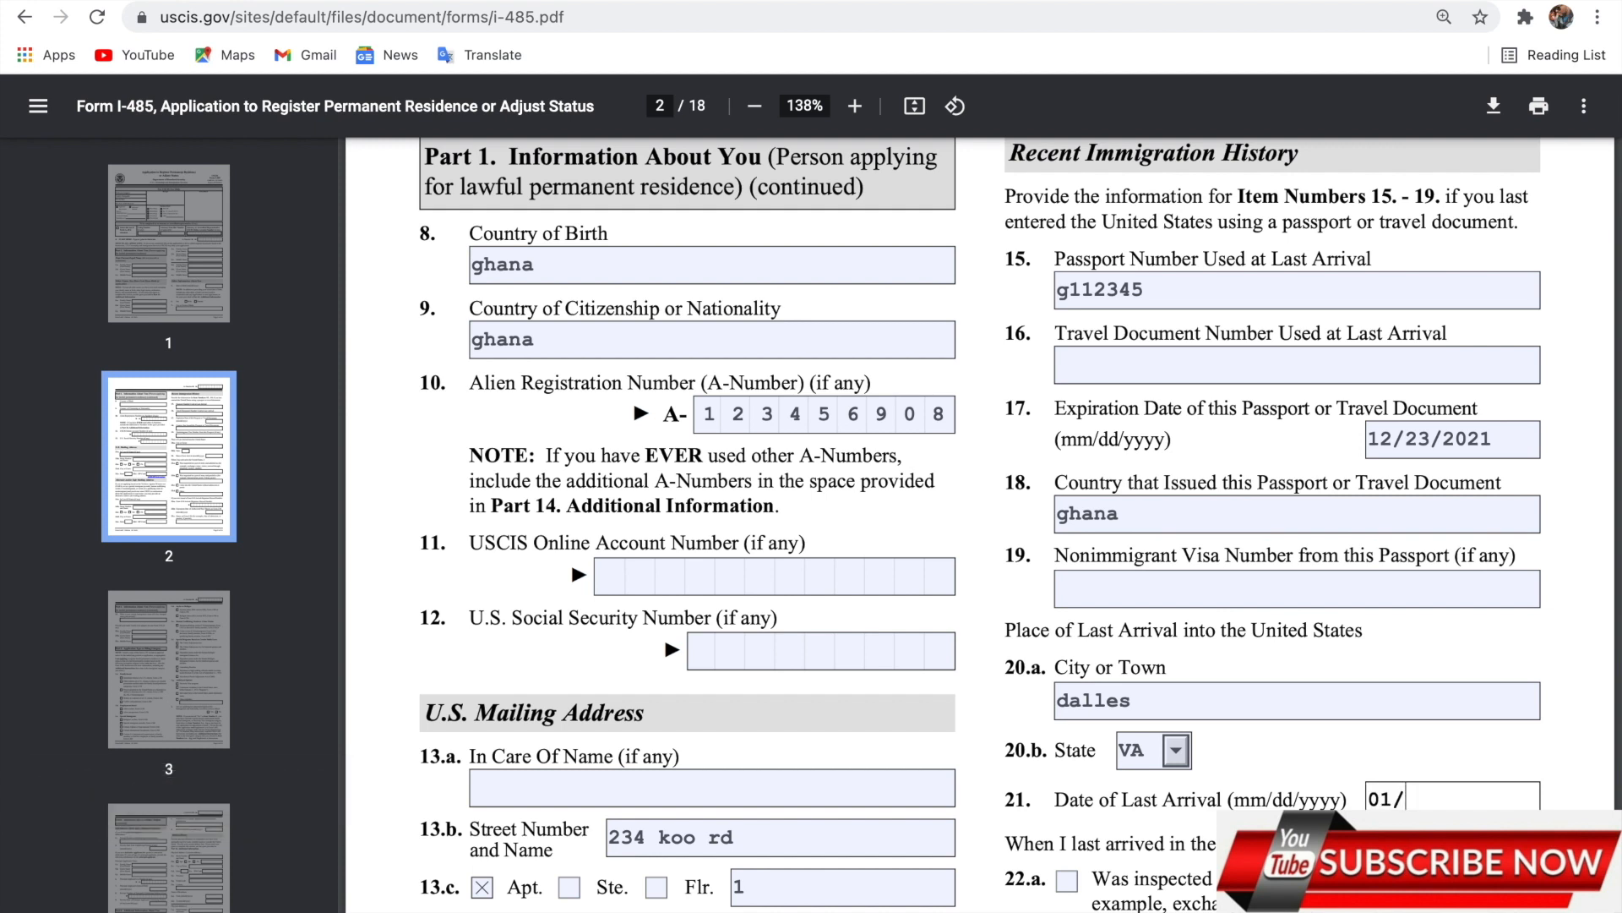
{"action": "type", "text": "/20/2020"}
Tick 22.a to answer that you were inspected and admitted.
{"action": "scroll", "coordinate": [1123, 598], "scroll_direction": "down", "scroll_amount": 4}
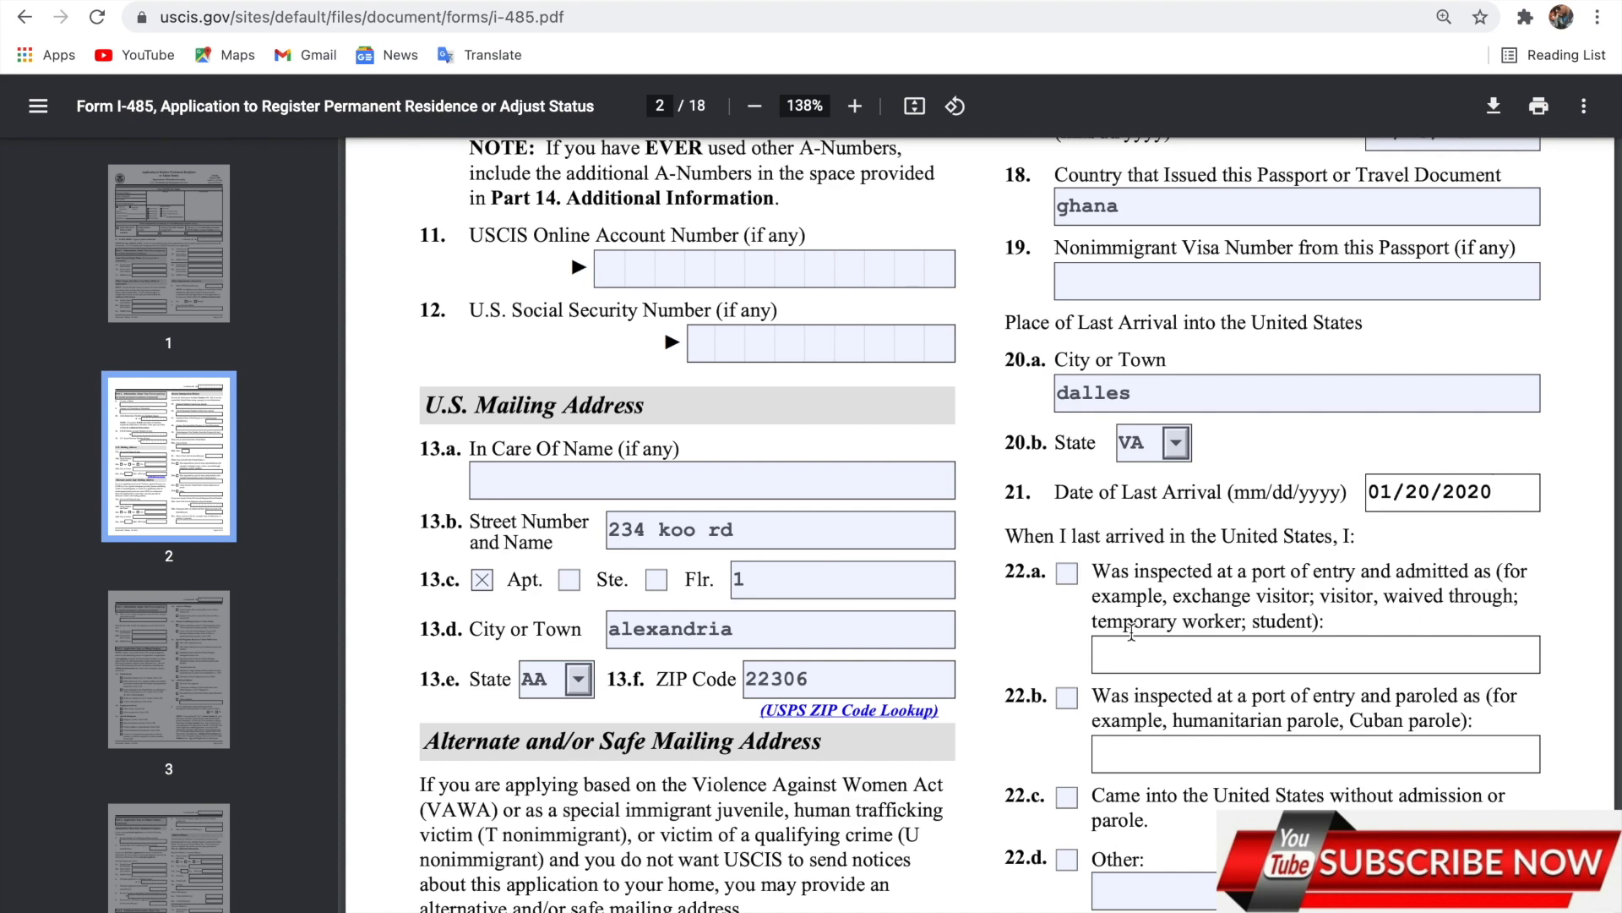
{"action": "scroll", "coordinate": [1380, 647], "scroll_direction": "down", "scroll_amount": 2}
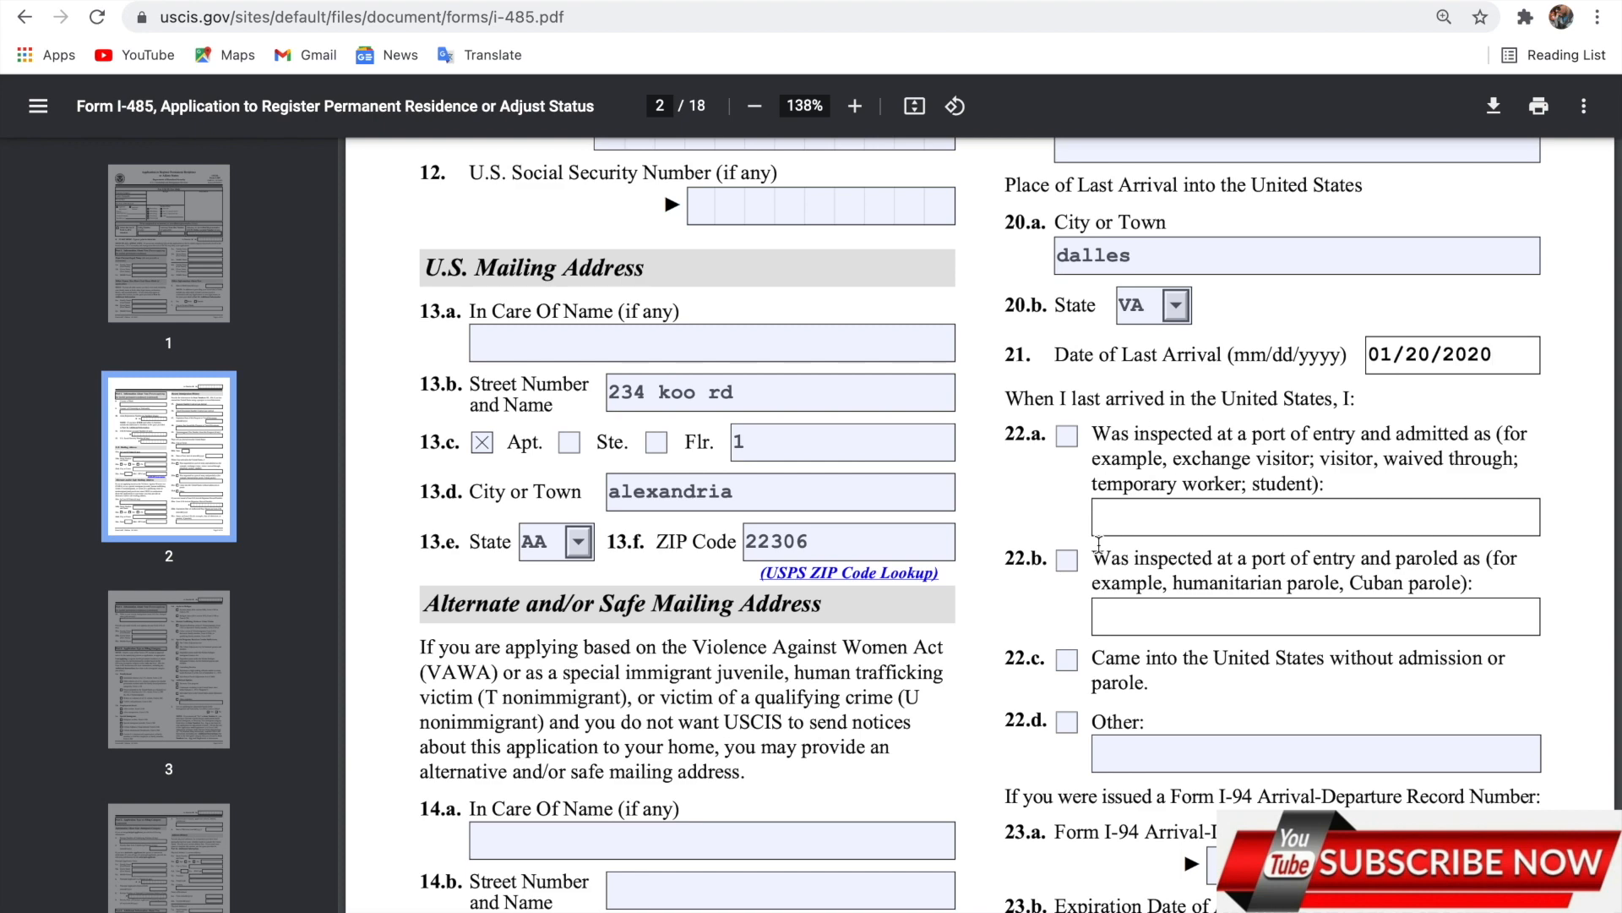
{"action": "scroll", "coordinate": [1167, 662], "scroll_direction": "down", "scroll_amount": 1}
{"action": "scroll", "coordinate": [1168, 662], "scroll_direction": "down", "scroll_amount": 2}
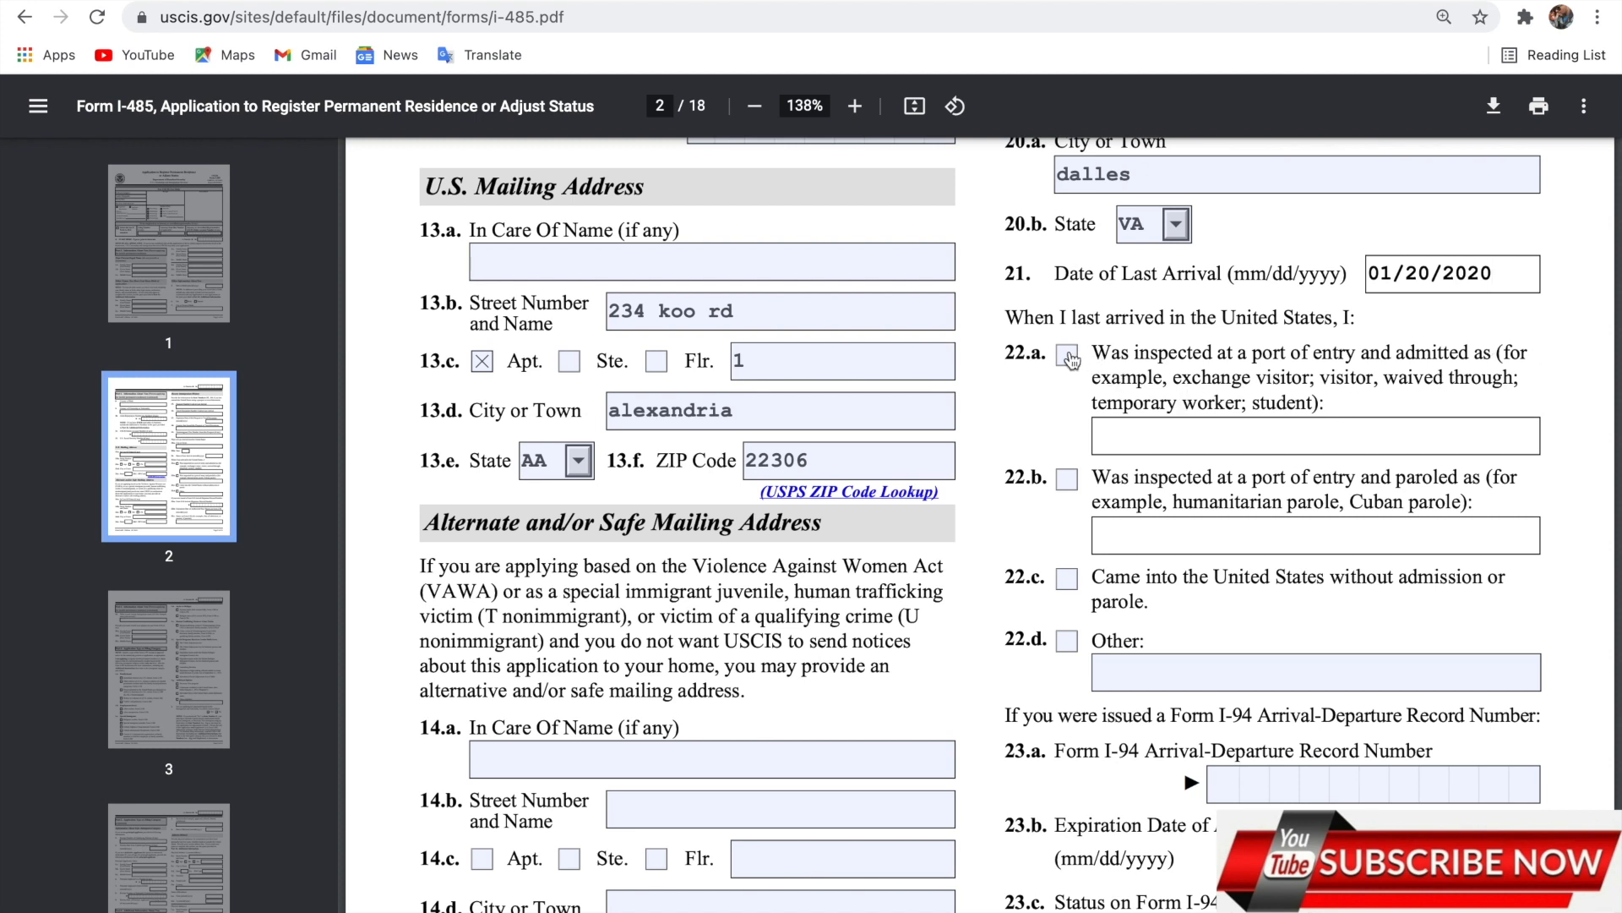
{"action": "left_click", "coordinate": [1068, 357]}
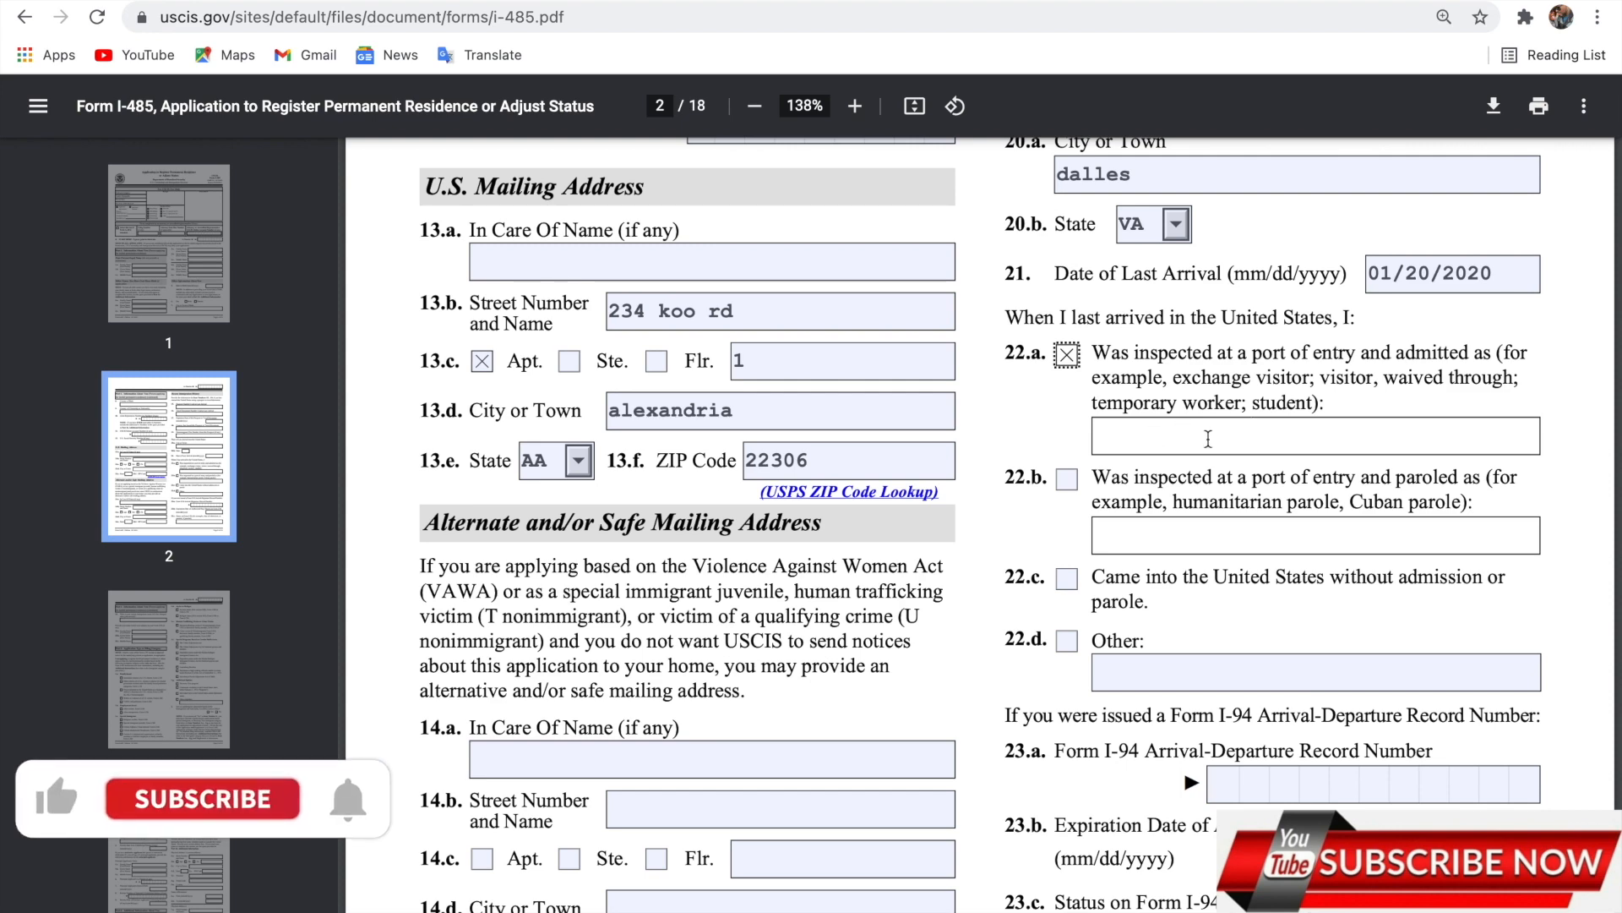
Enter the I-94 record number and its 09/21/2020 expiration date.
{"action": "scroll", "coordinate": [1254, 632], "scroll_direction": "down", "scroll_amount": 1}
{"action": "scroll", "coordinate": [1254, 630], "scroll_direction": "down", "scroll_amount": 3}
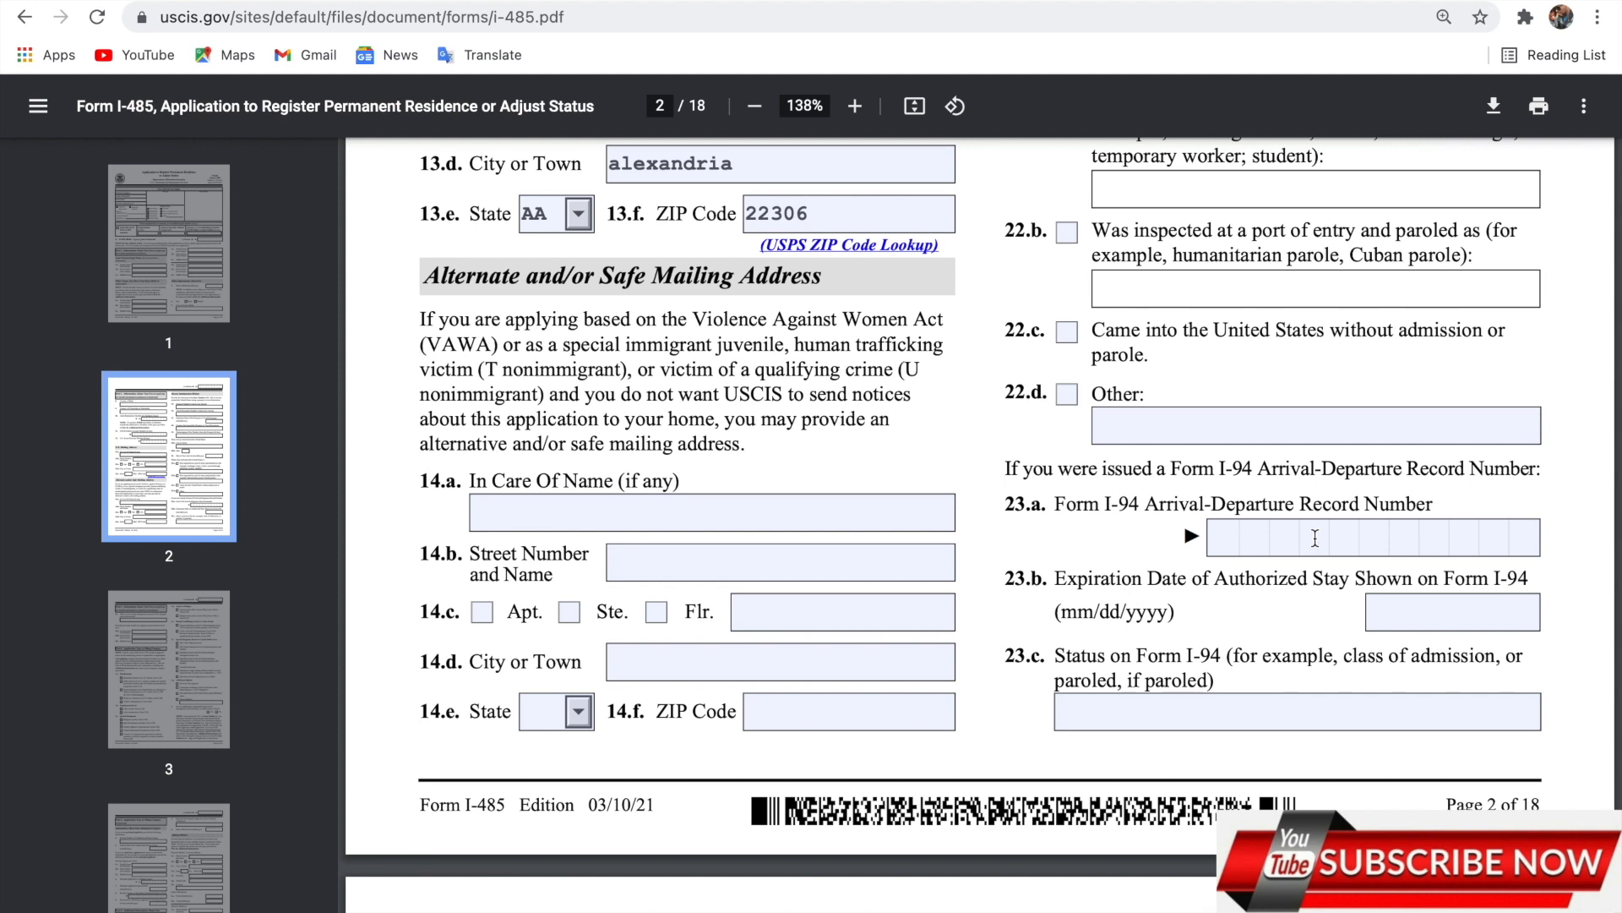
{"action": "left_click", "coordinate": [1237, 541]}
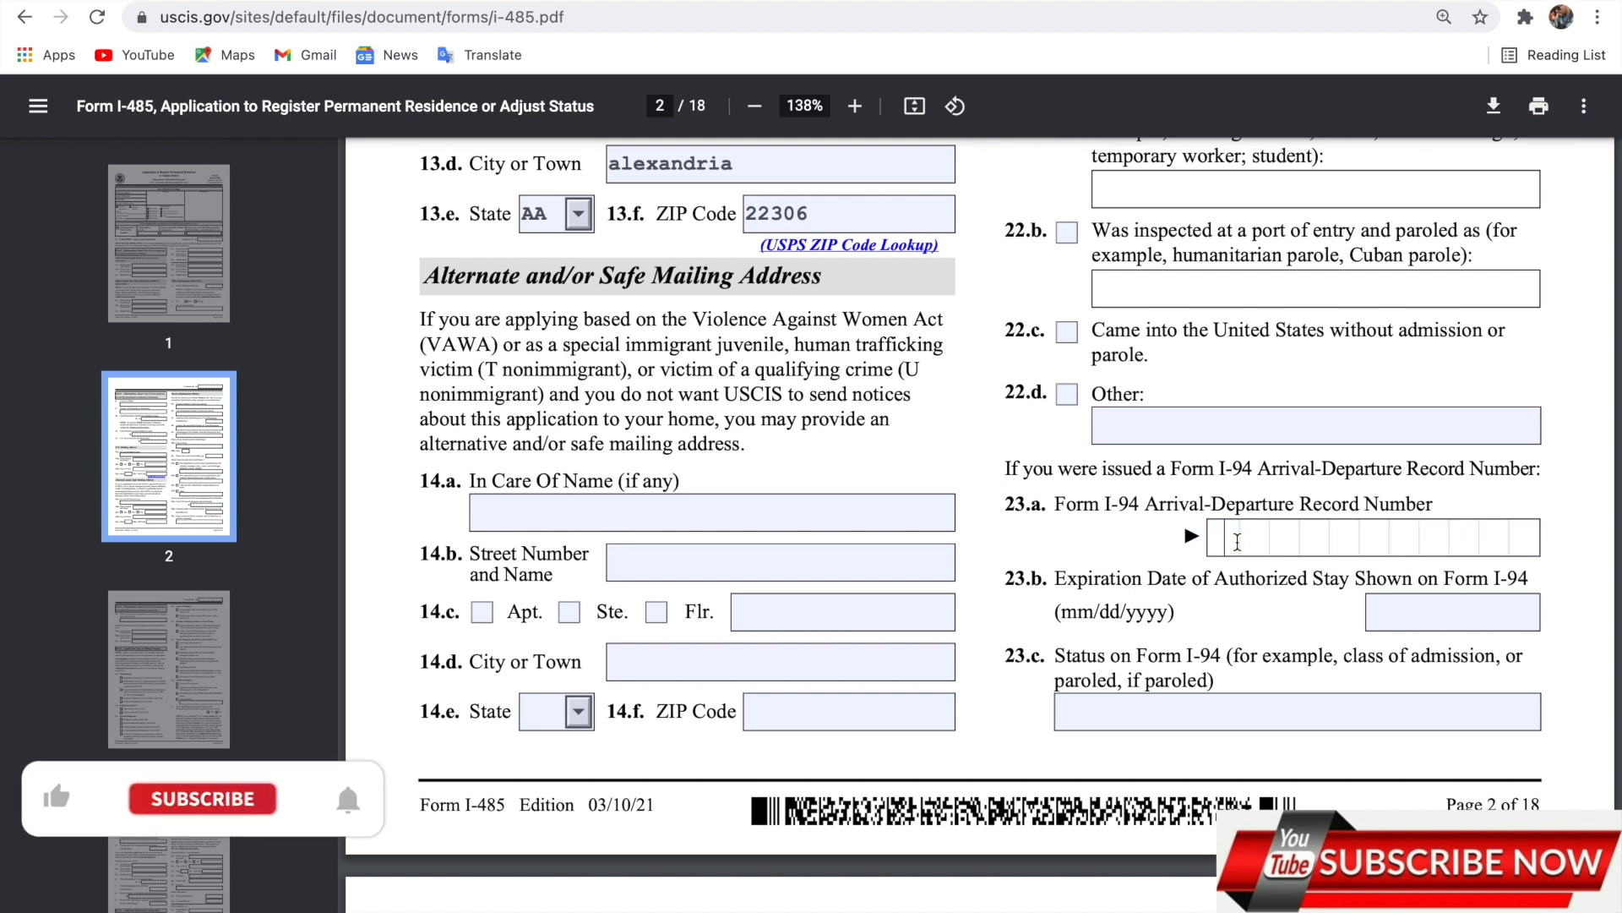
{"action": "type", "text": "12"}
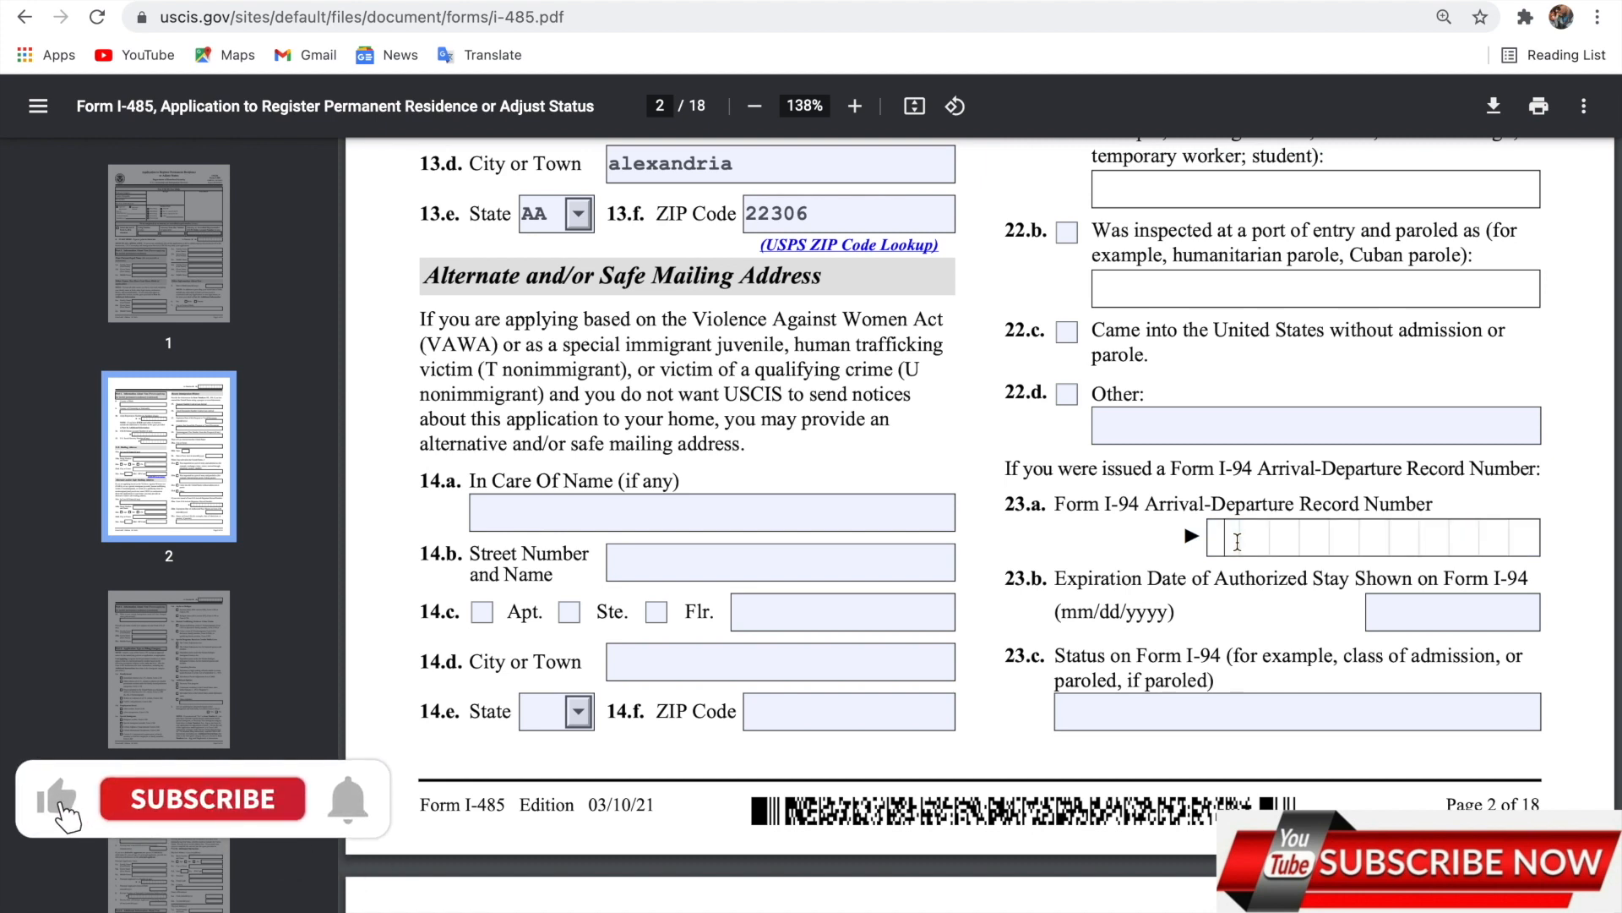
{"action": "type", "text": "65"}
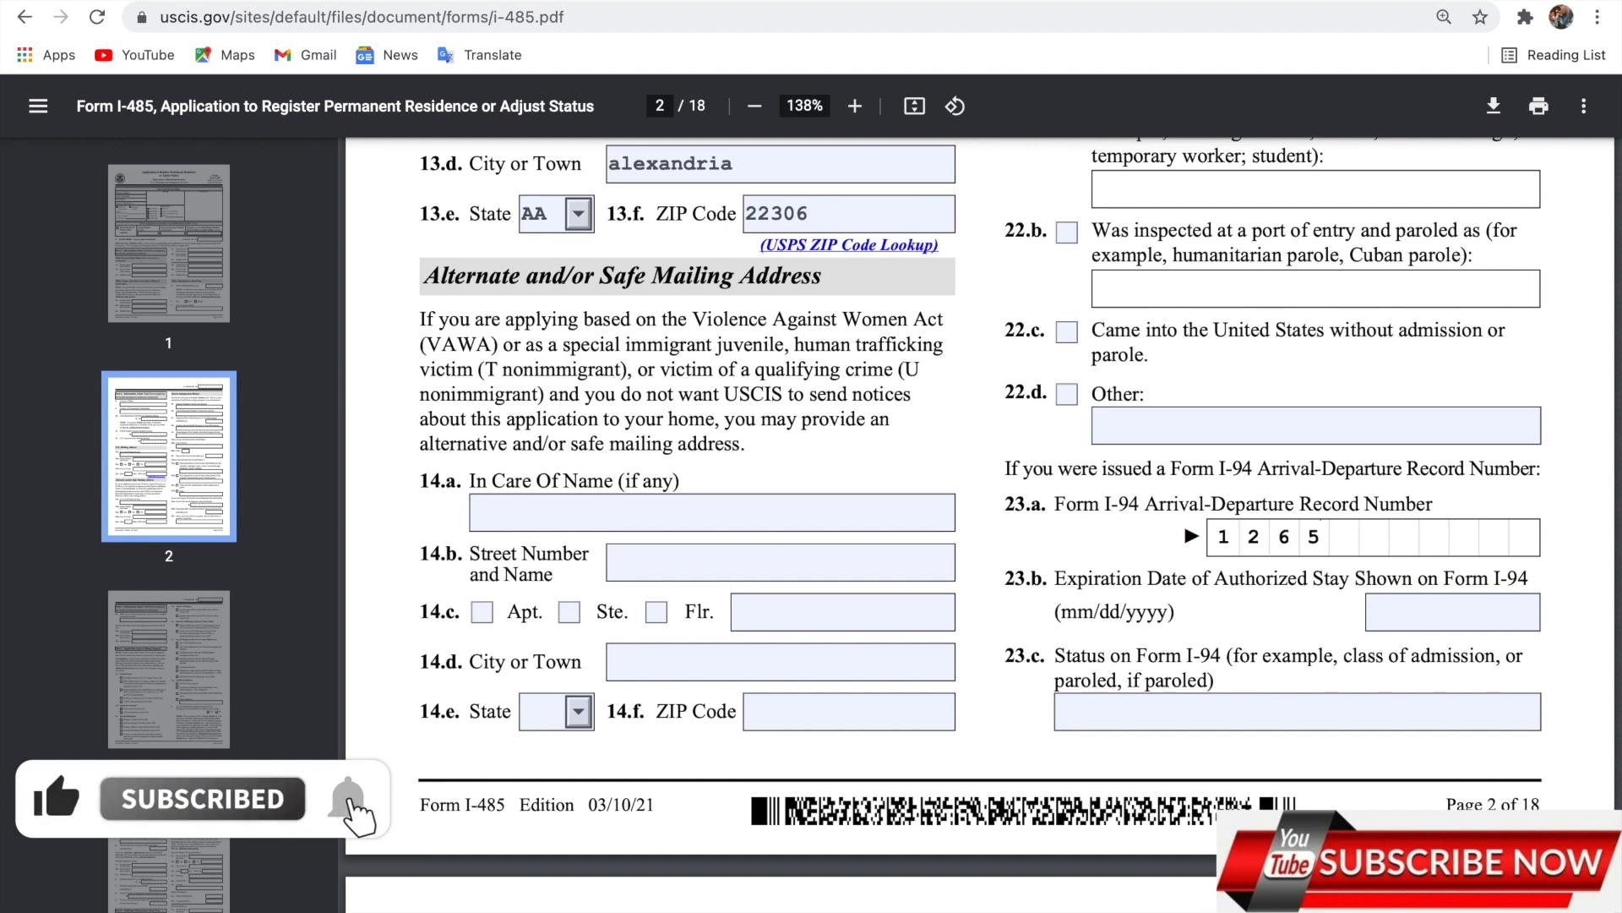
{"action": "type", "text": "7843"}
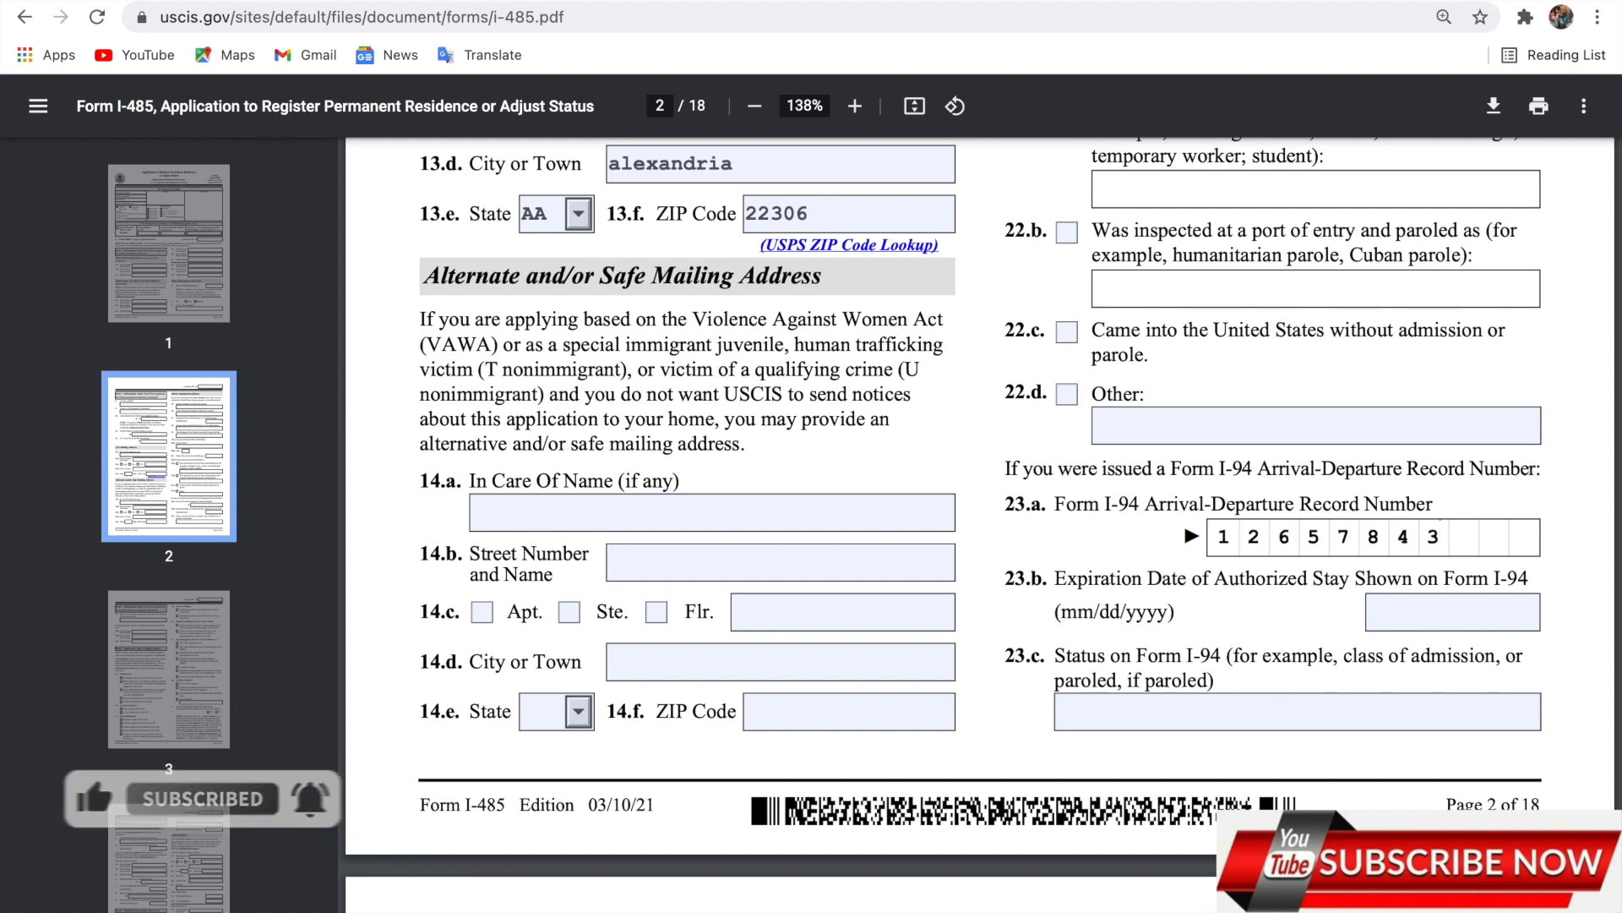
{"action": "type", "text": "021"}
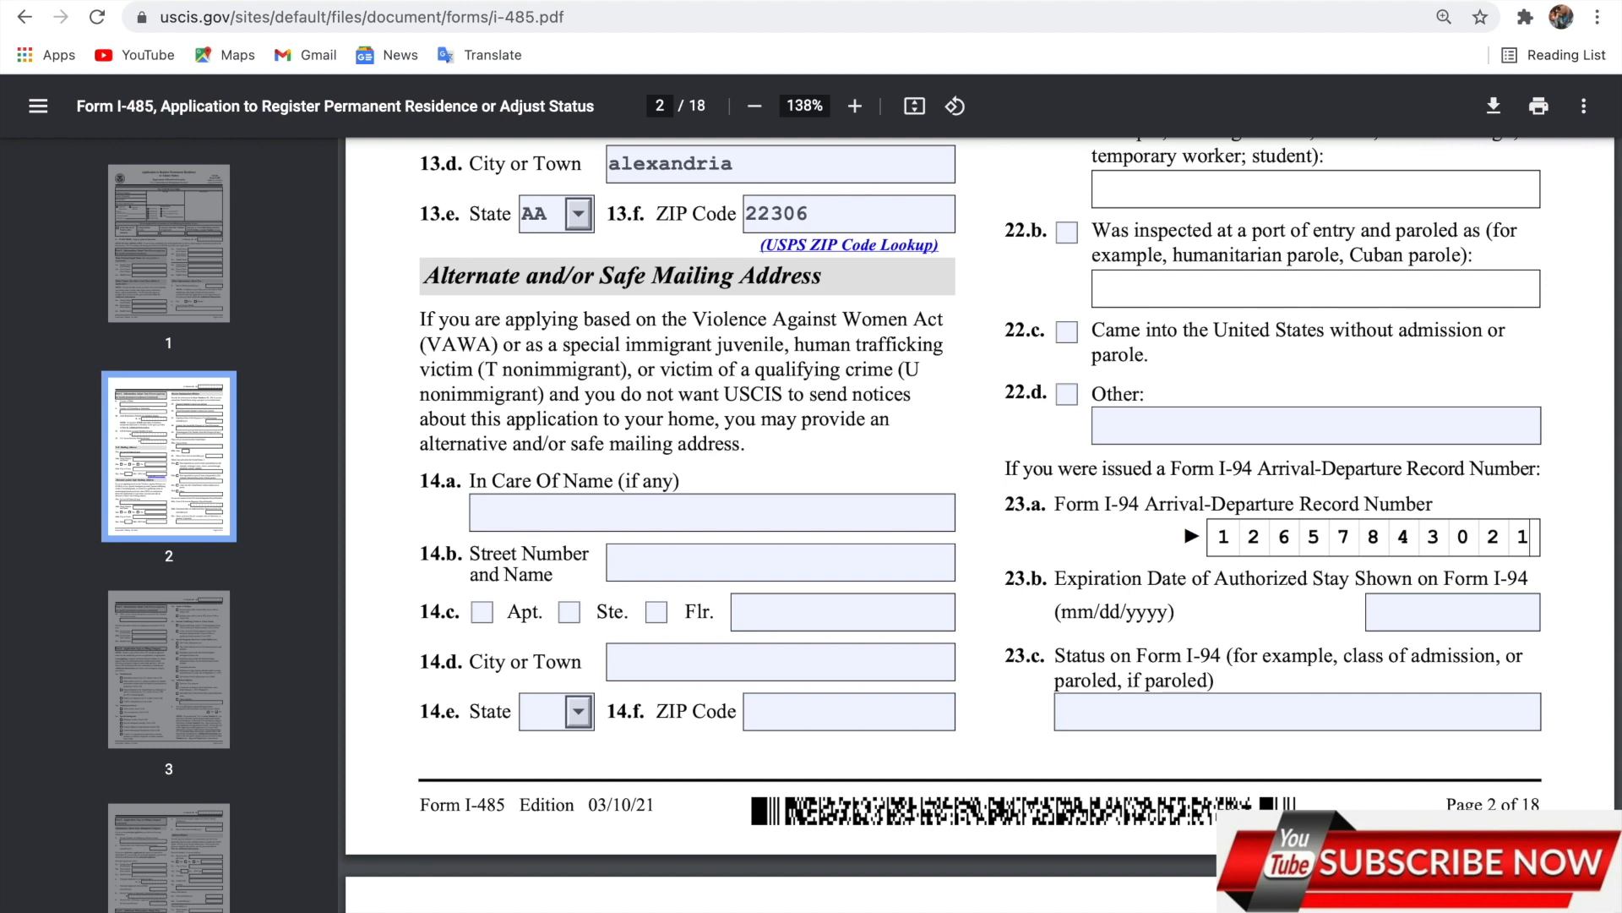
{"action": "left_click", "coordinate": [1439, 630]}
{"action": "type", "text": "09/"}
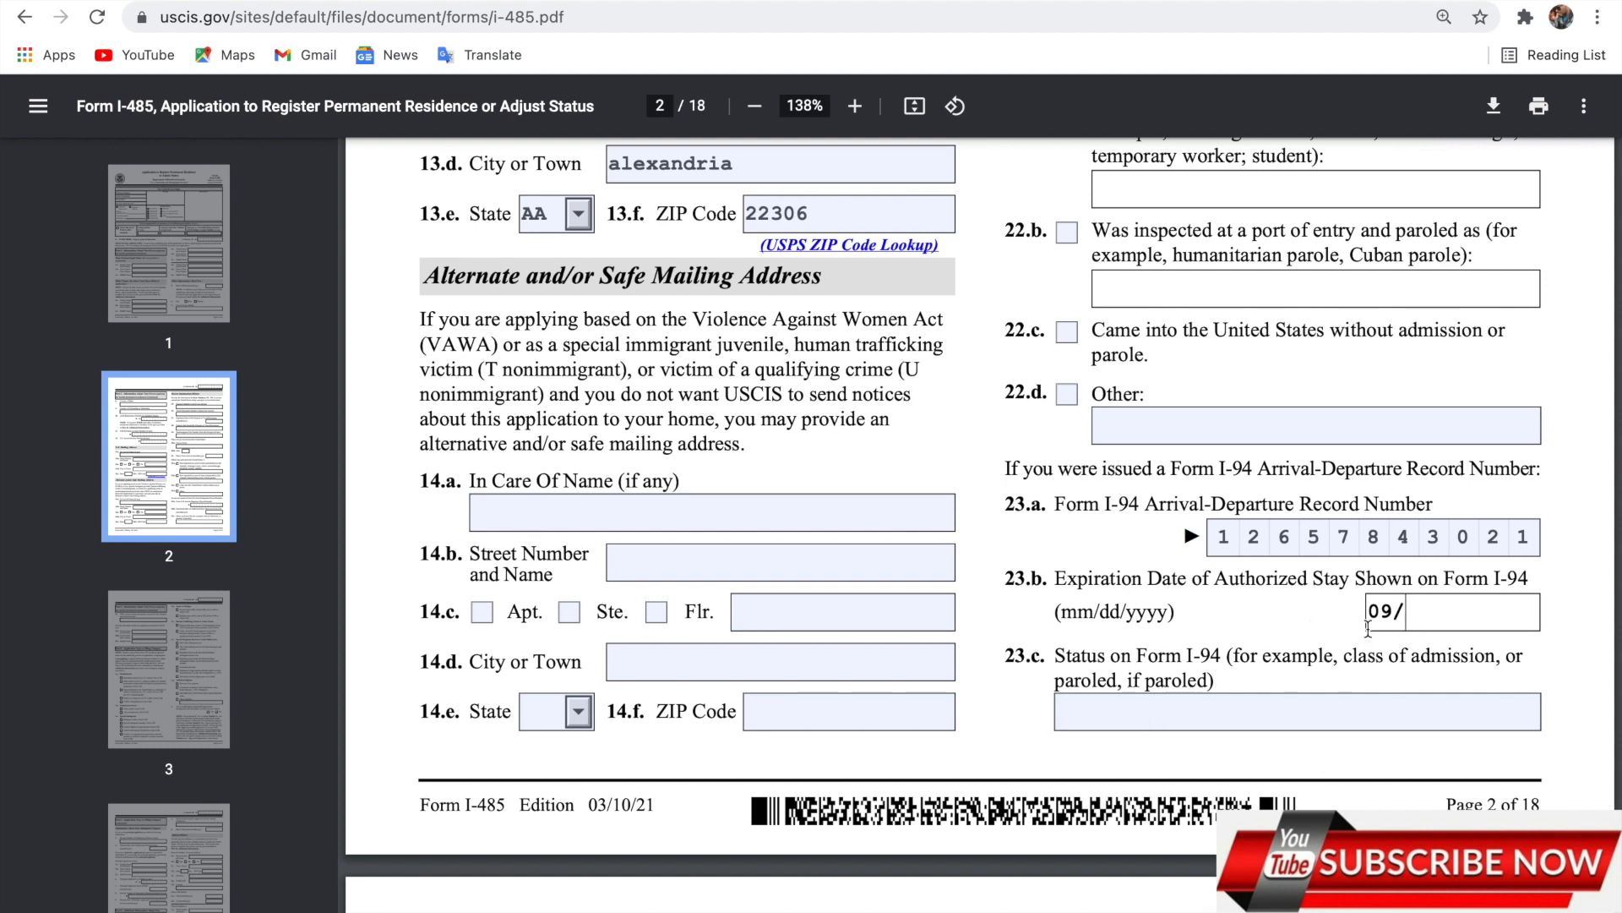
{"action": "type", "text": "21"}
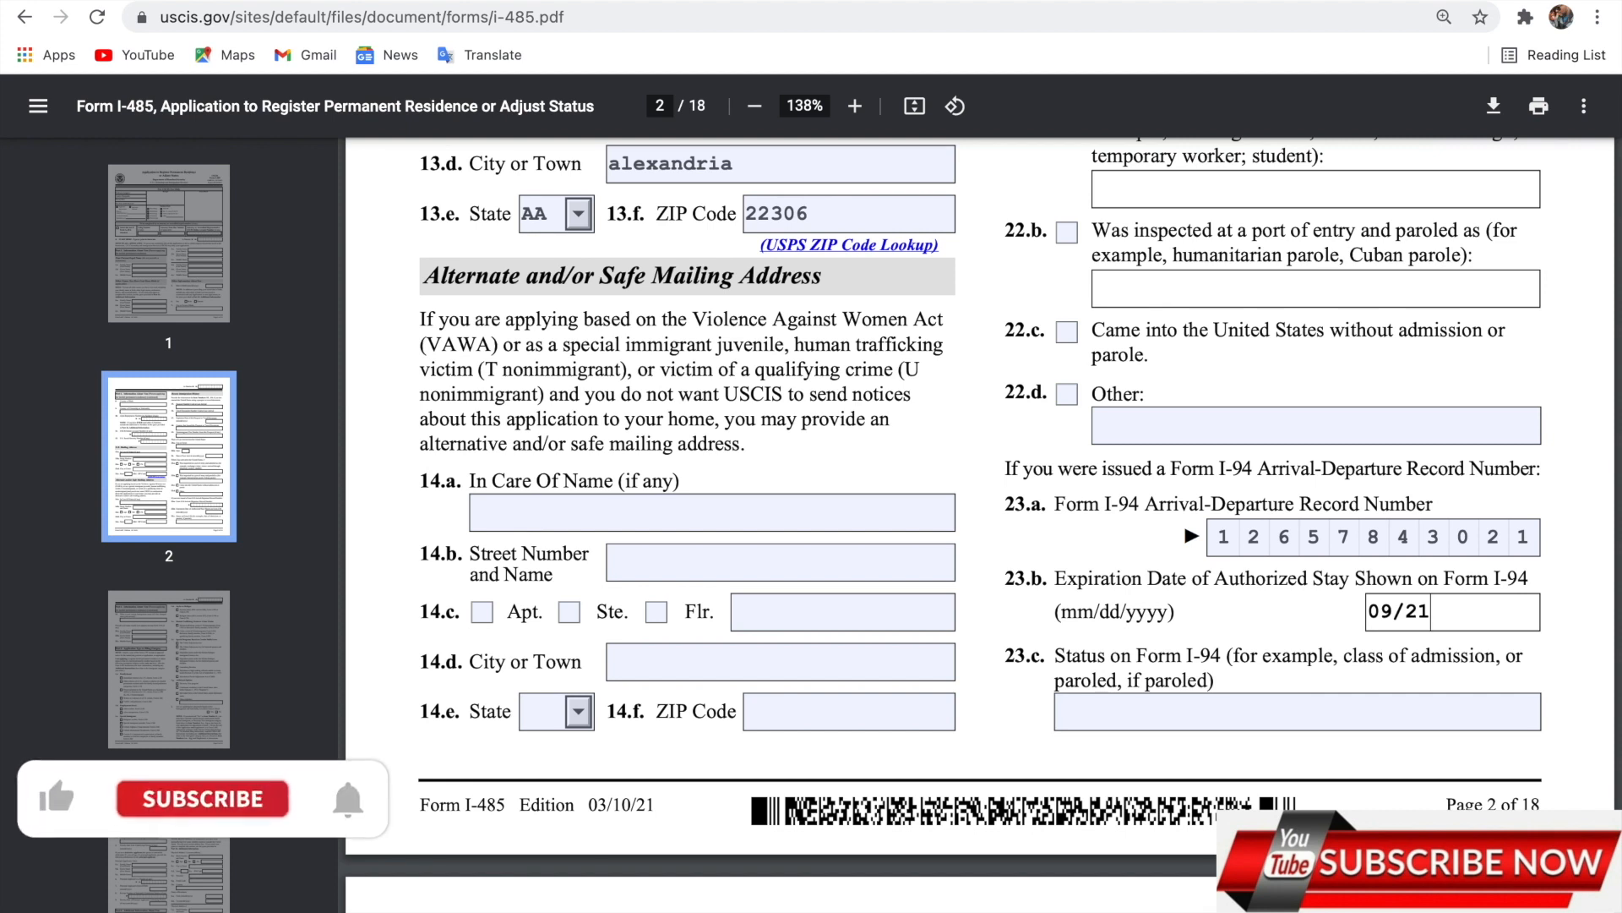
{"action": "type", "text": "/2020"}
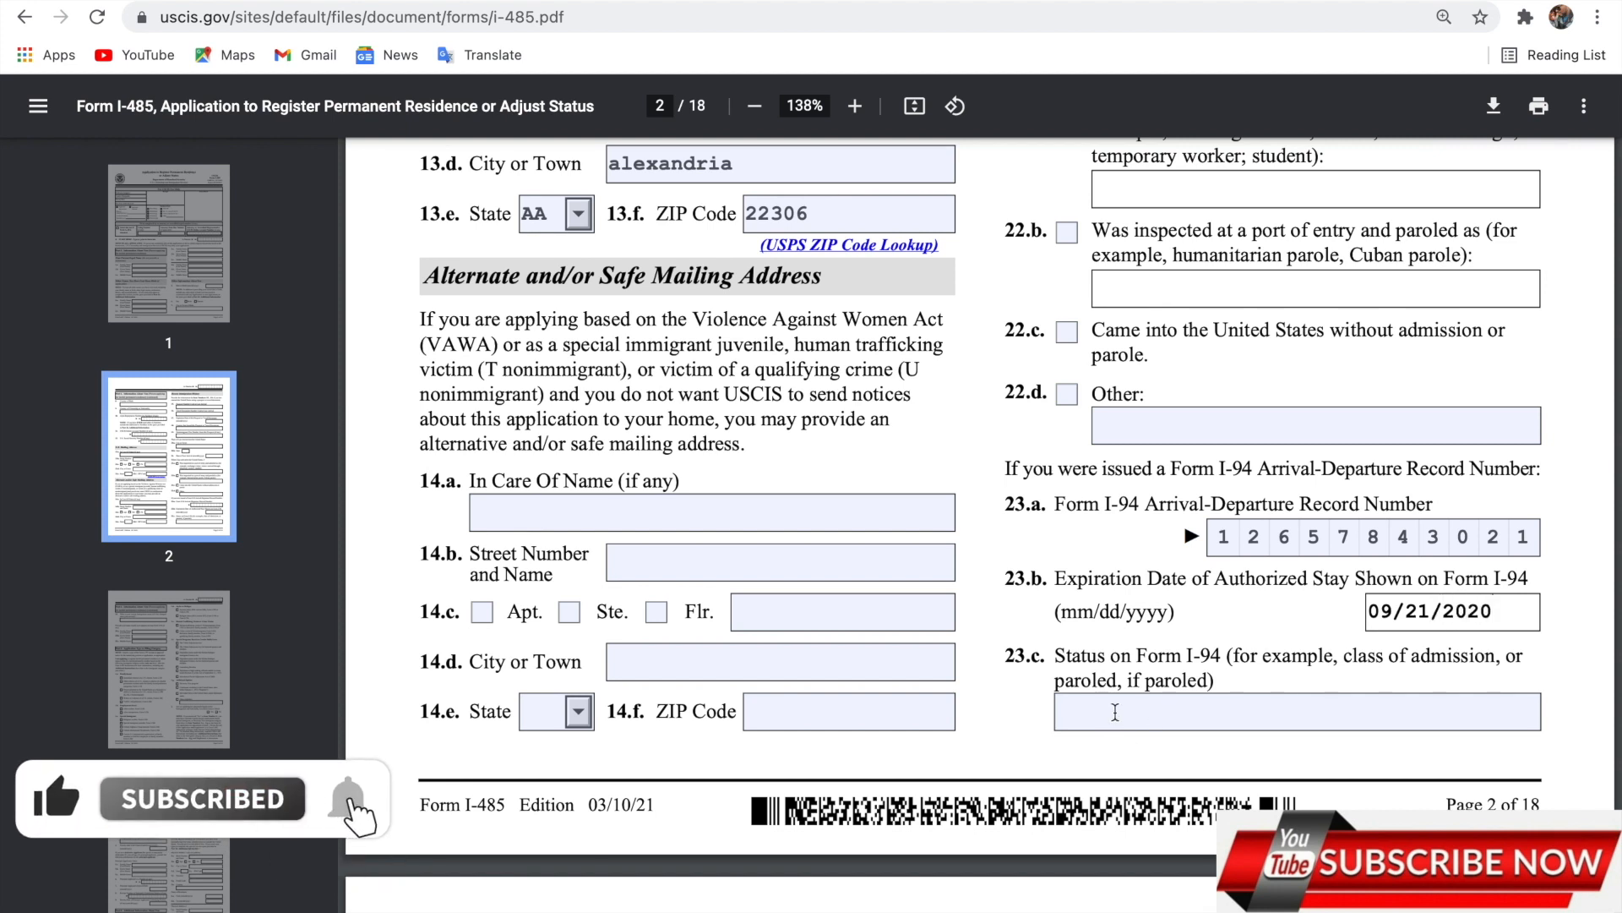
Start typing the I-94 status 'relative' in 23.c.
{"action": "left_click", "coordinate": [1115, 712]}
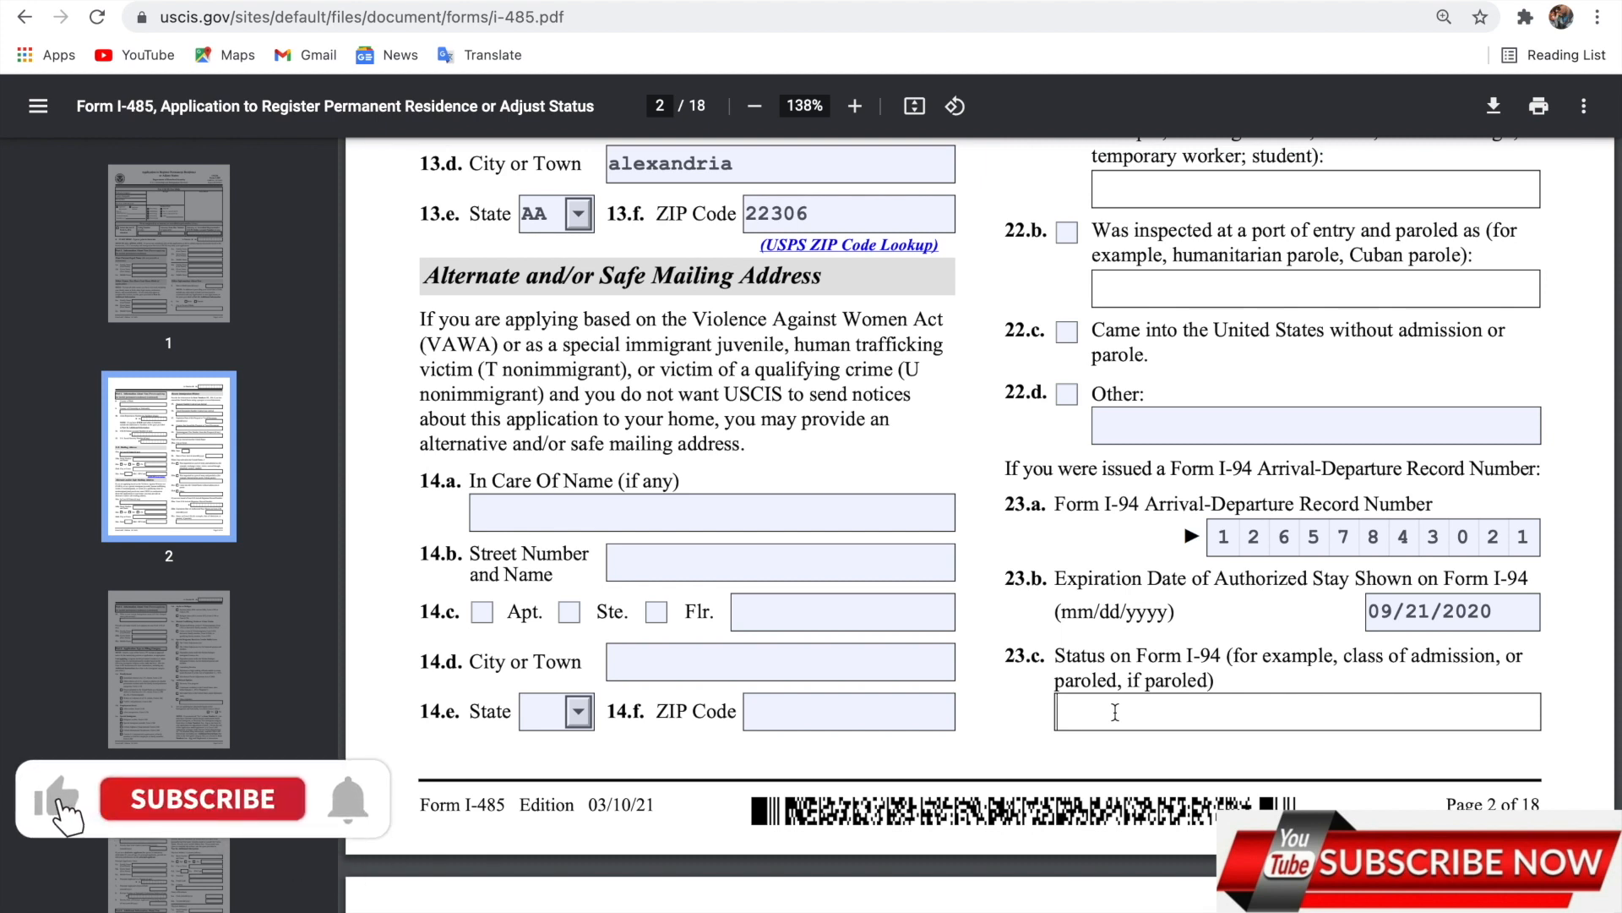
{"action": "type", "text": "relav"}
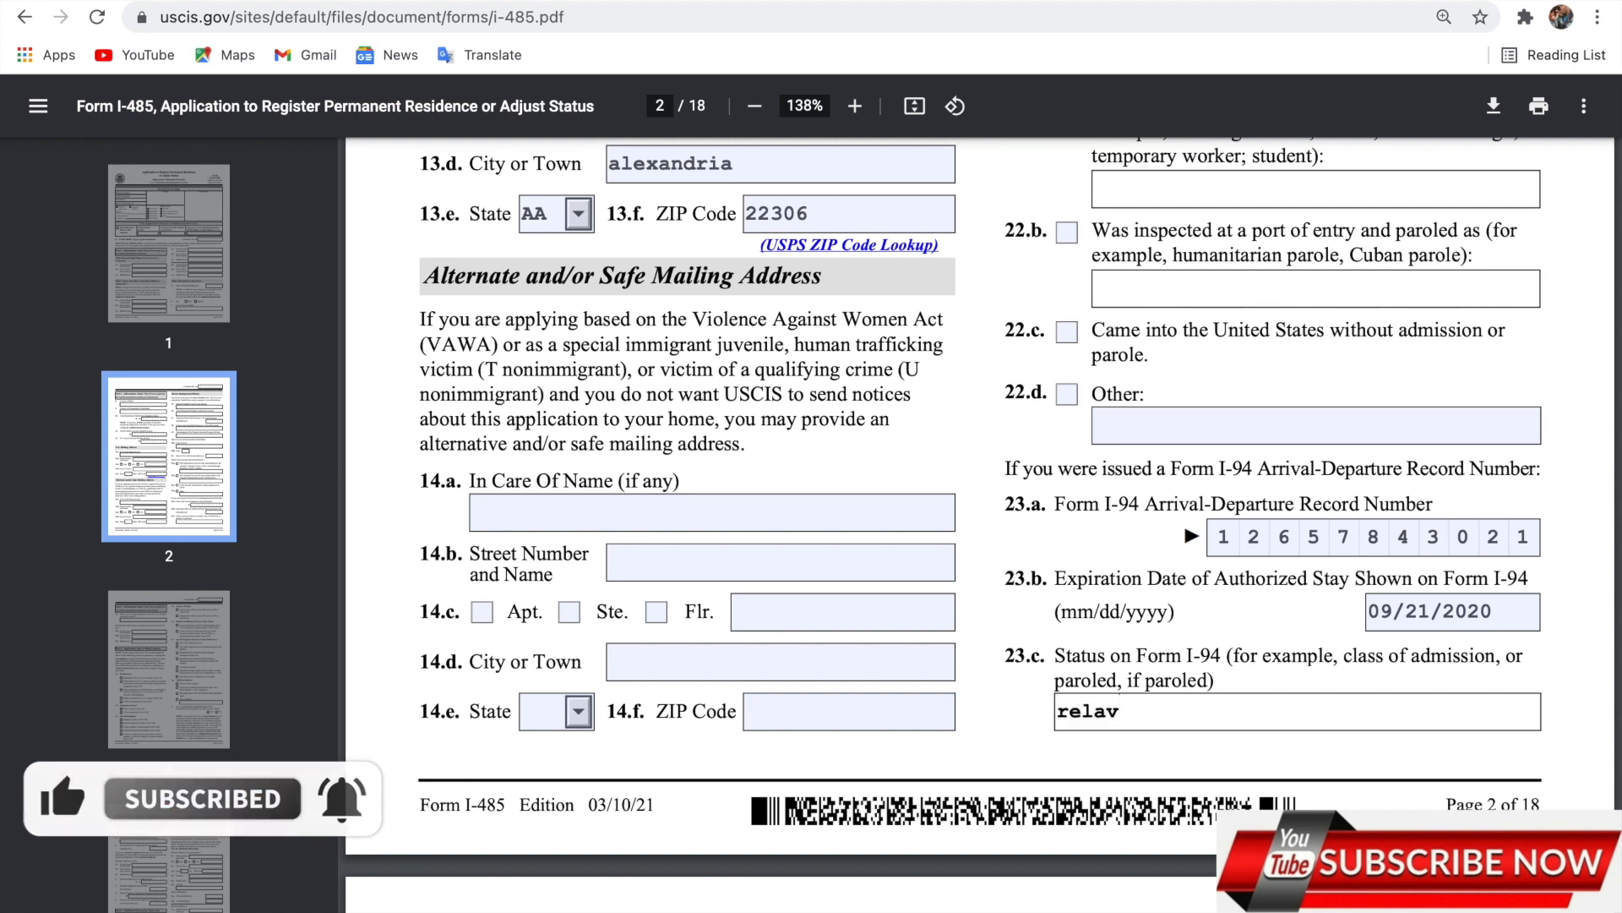
{"action": "key", "text": "BackSpace"}
Finish the typed entry and go to the current immigration status answer.
{"action": "type", "text": "tive"}
{"action": "scroll", "coordinate": [1097, 713], "scroll_direction": "down", "scroll_amount": 8}
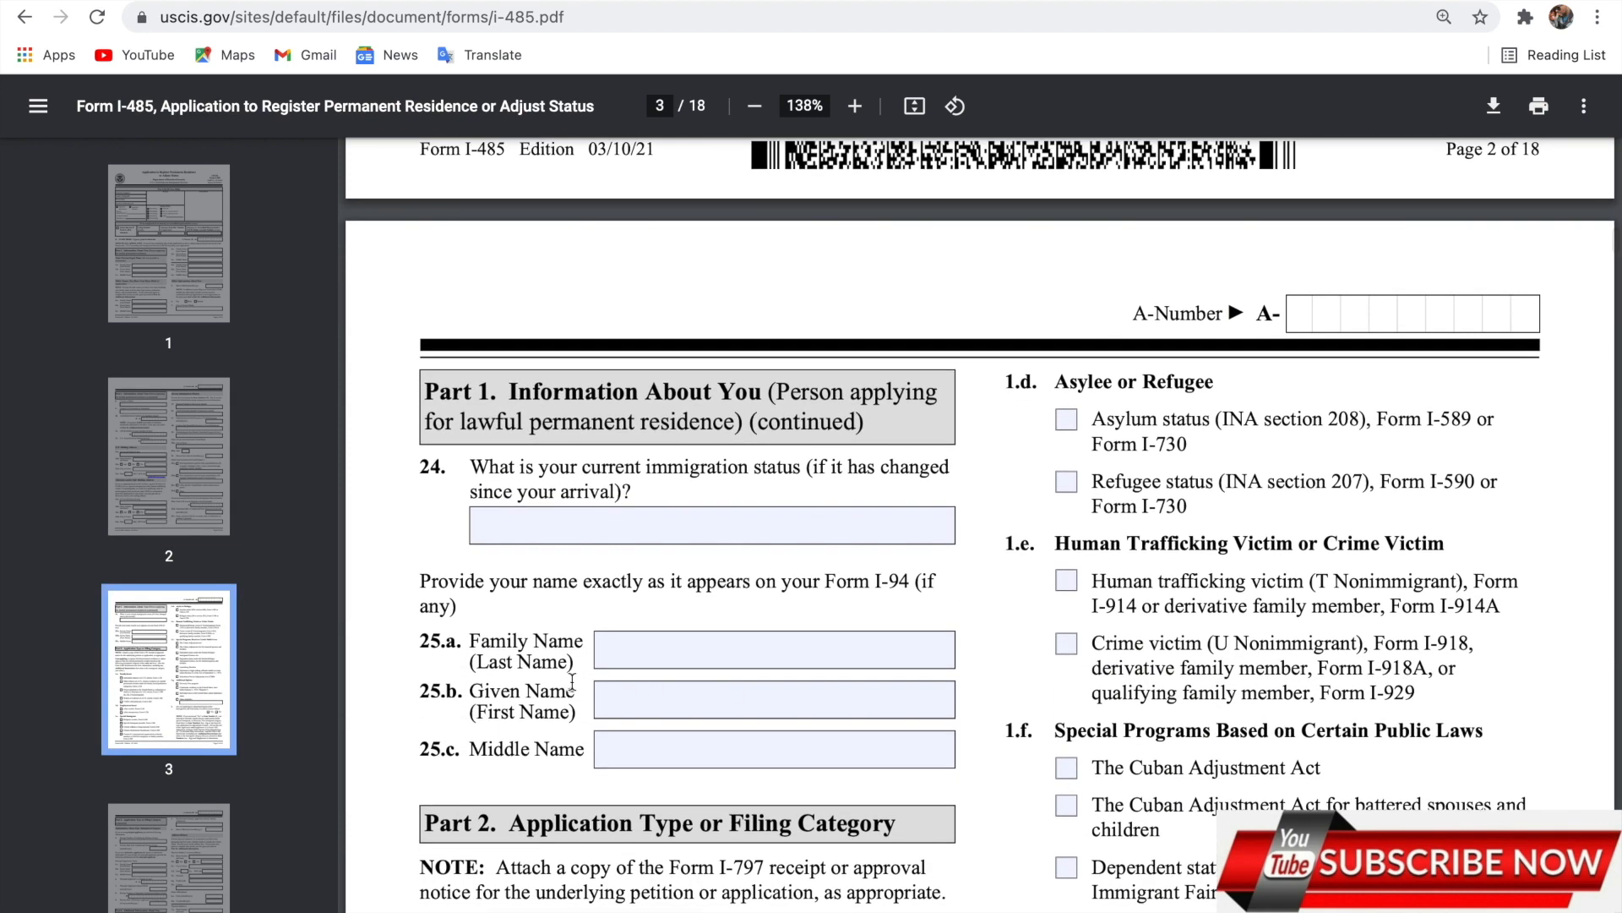
{"action": "left_click", "coordinate": [545, 519]}
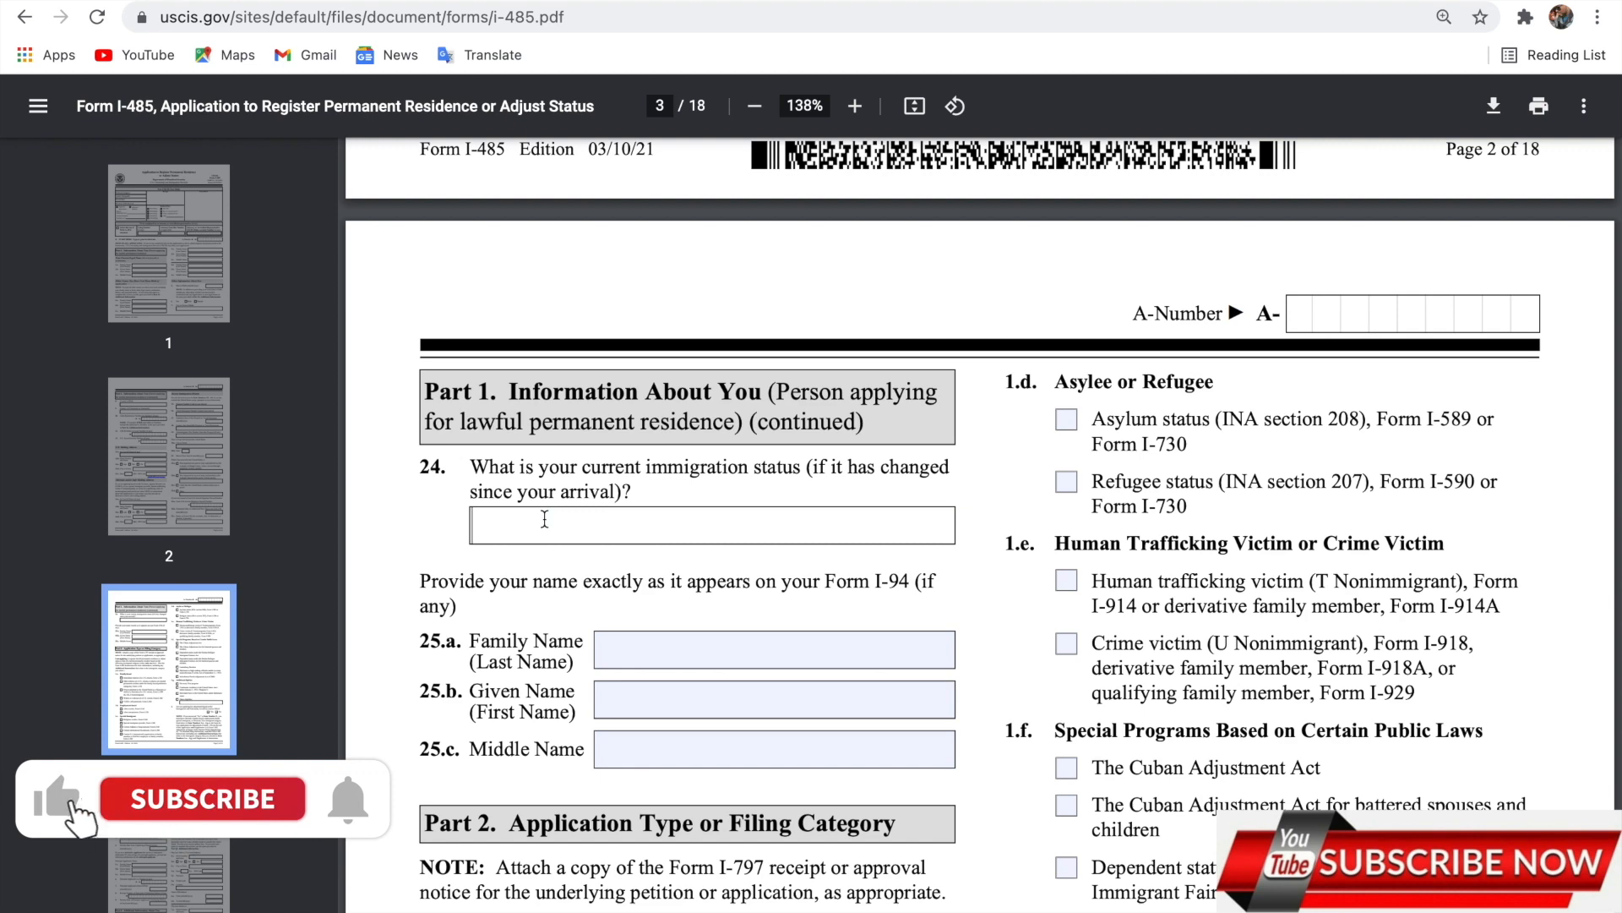
{"action": "scroll", "coordinate": [545, 519], "scroll_direction": "up", "scroll_amount": 1}
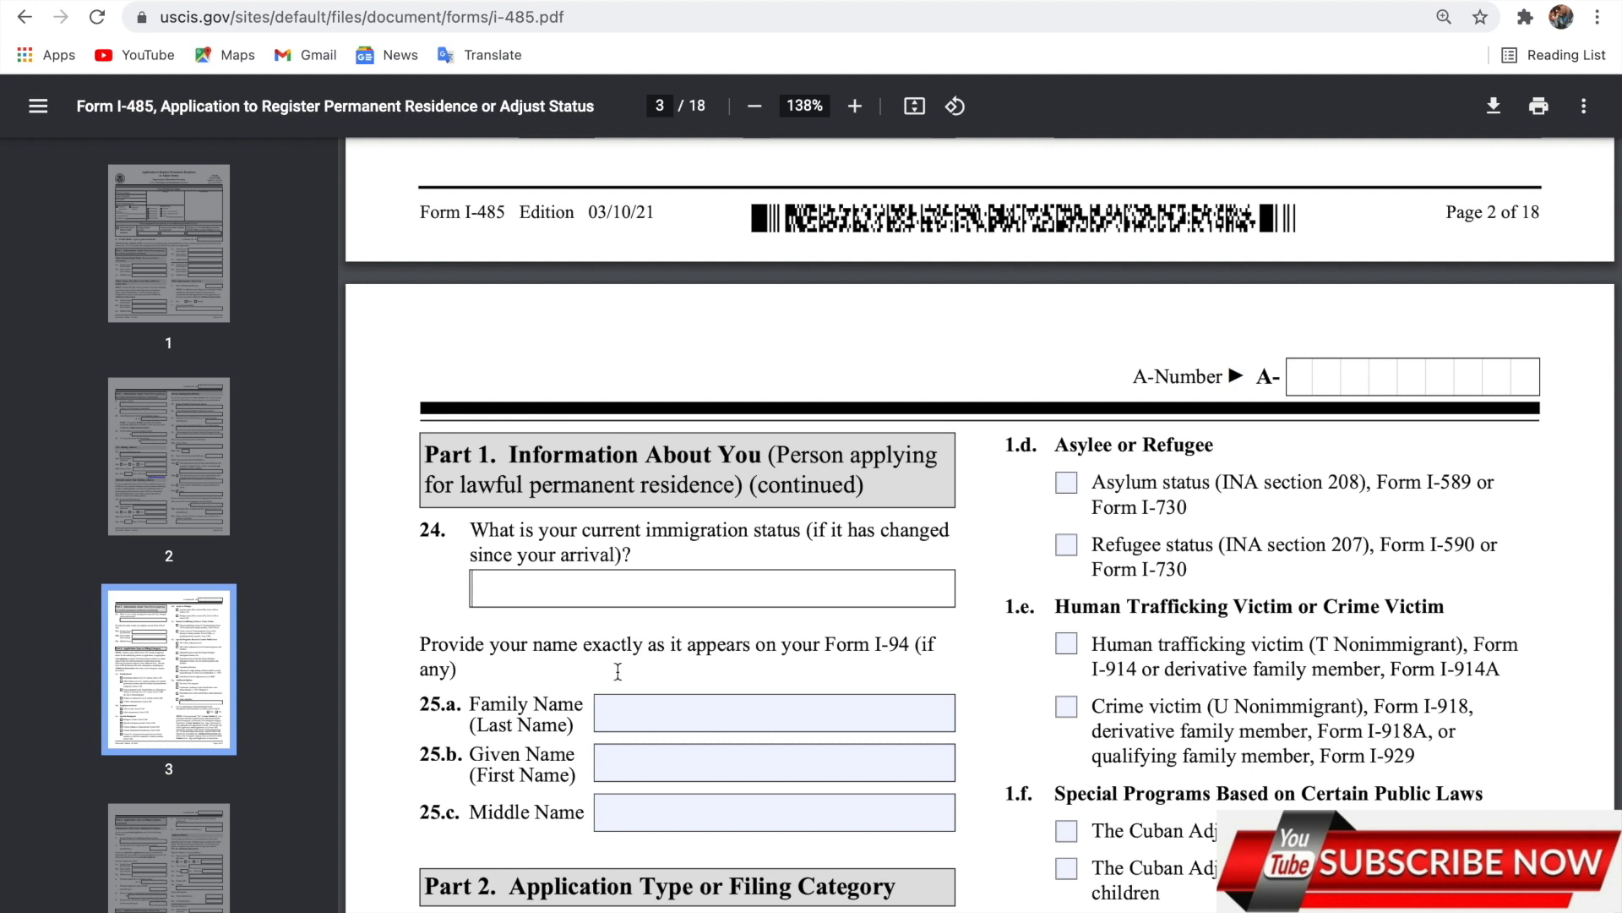
Enter the applicant's family and given names as on Form I-94 in items 25.a and 25.b.
{"action": "left_click", "coordinate": [666, 707]}
{"action": "type", "text": "koo"}
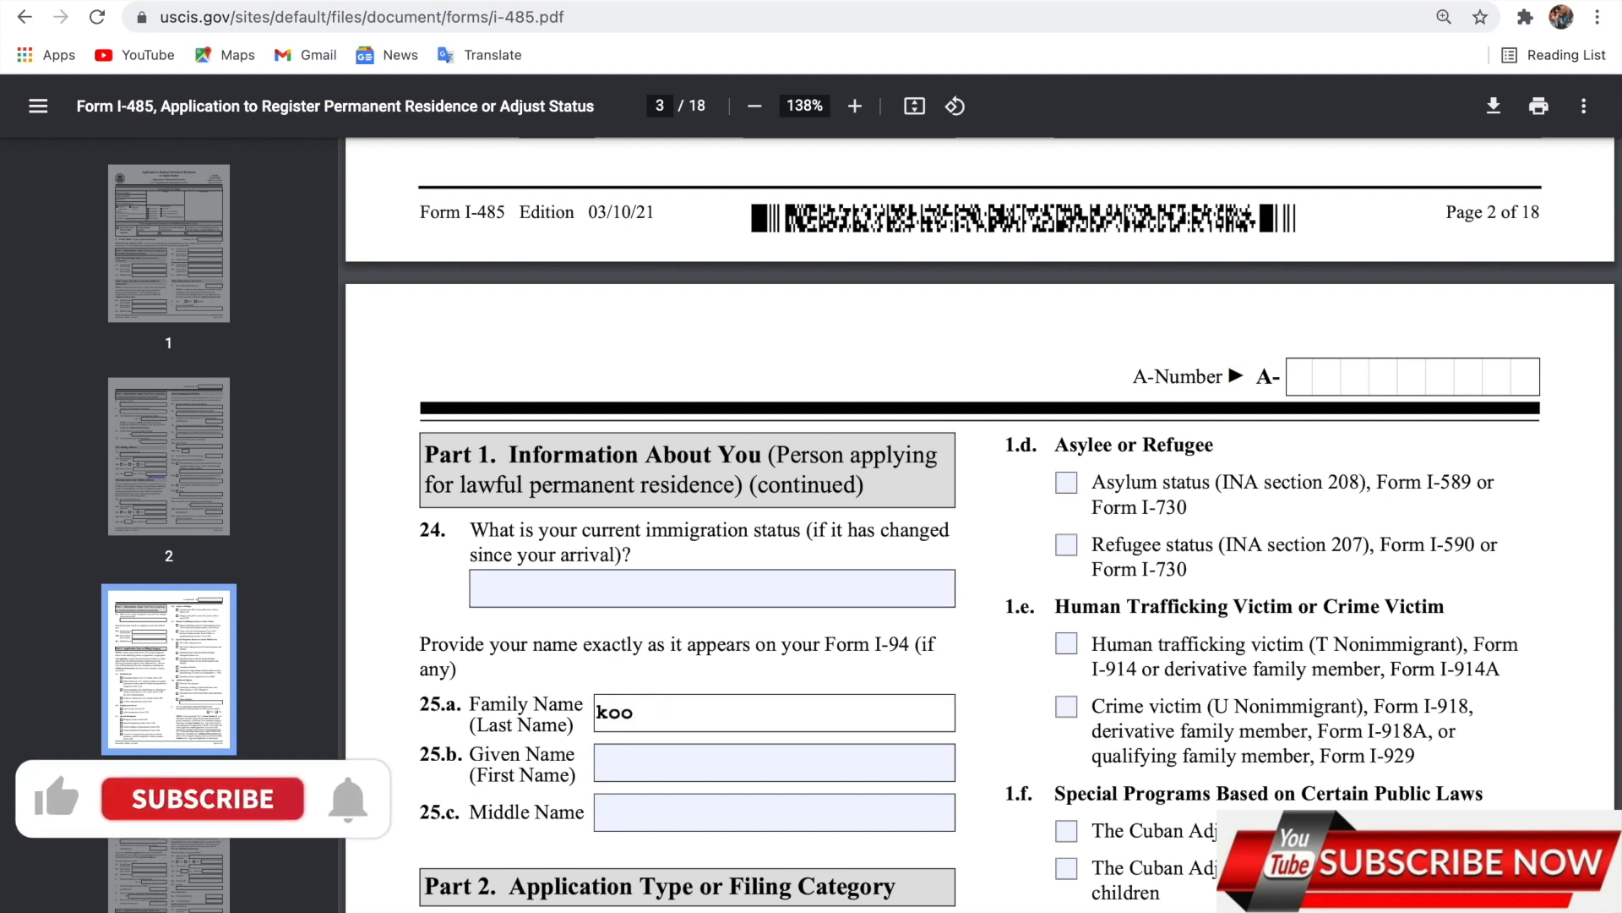
{"action": "left_click", "coordinate": [627, 767]}
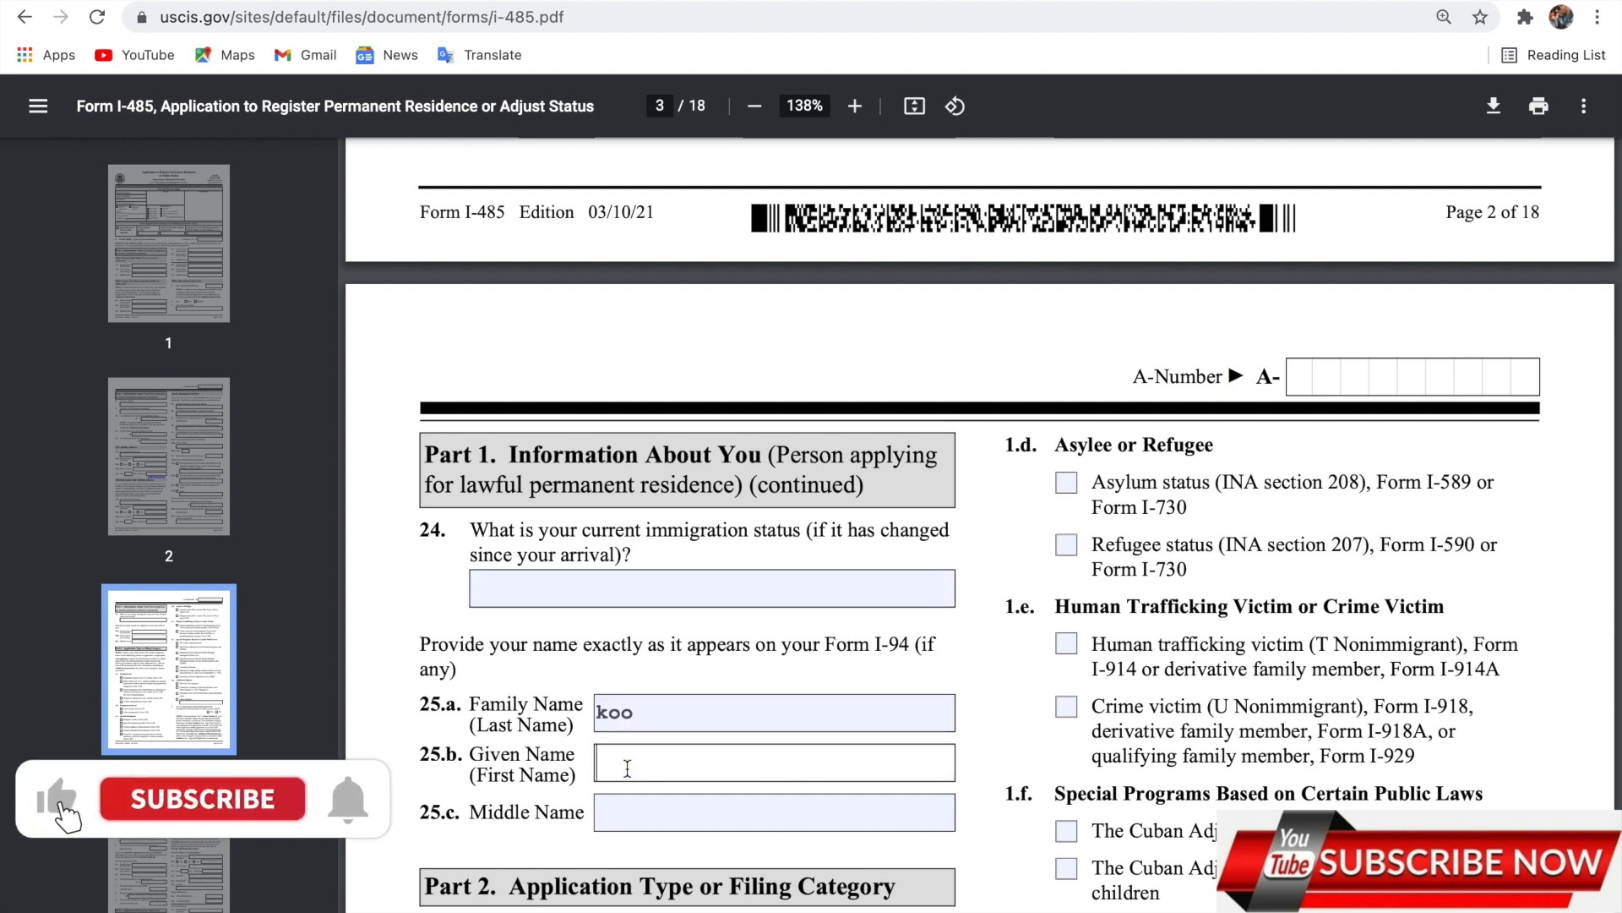
{"action": "type", "text": "frank"}
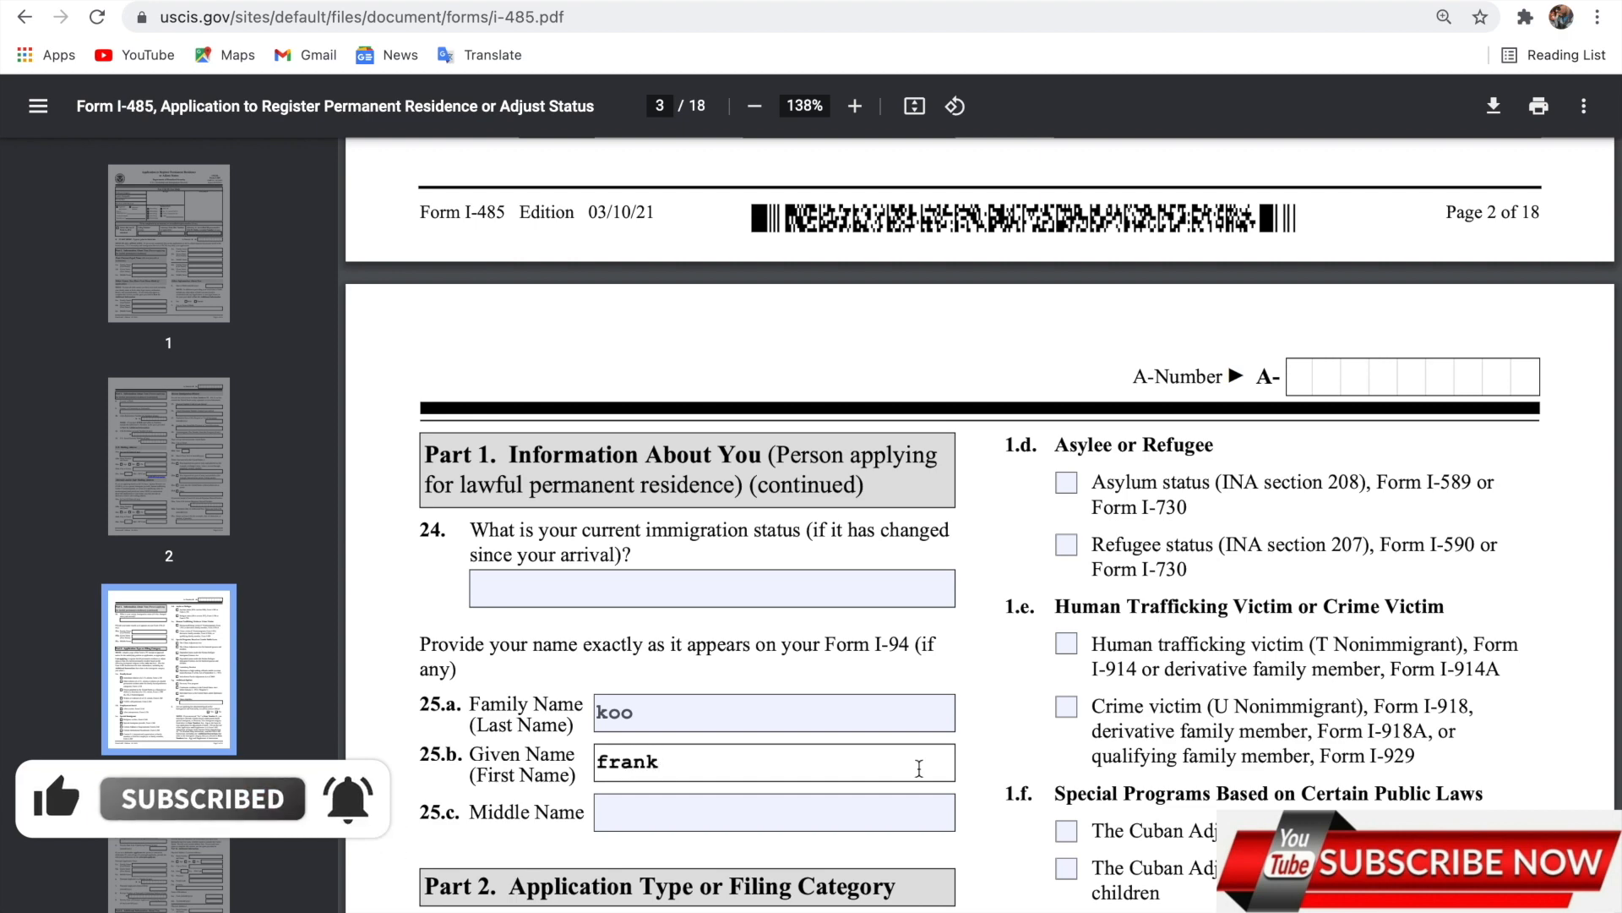
{"action": "scroll", "coordinate": [919, 765], "scroll_direction": "down", "scroll_amount": 4}
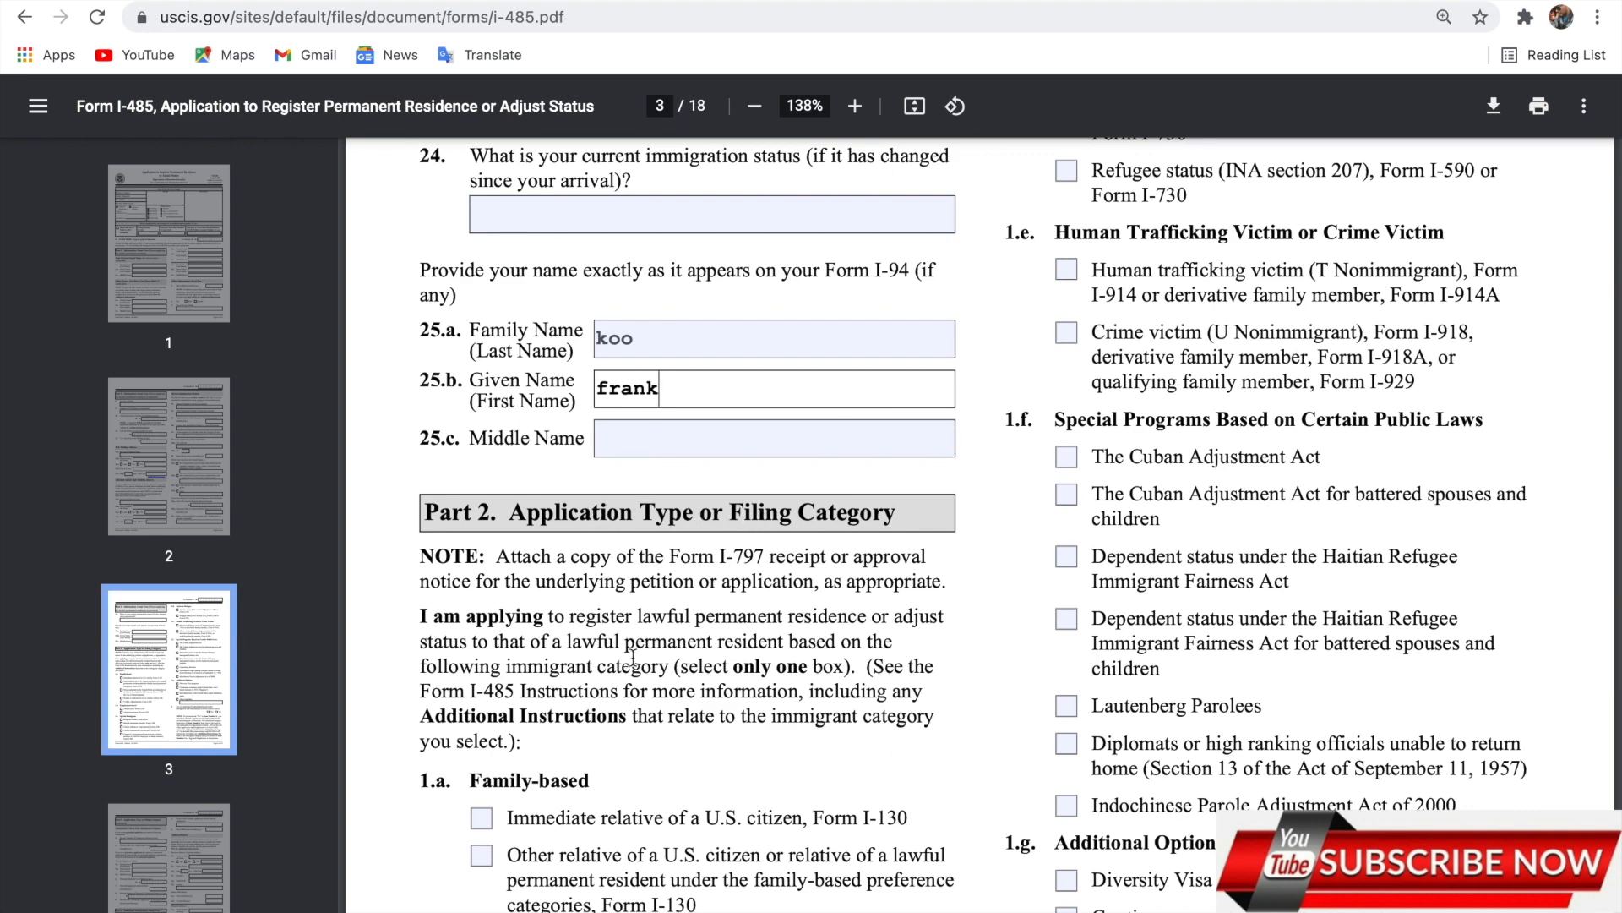
Scroll through Part 2 and mark No for item 2, the INA section 245(i) question.
{"action": "scroll", "coordinate": [632, 657], "scroll_direction": "down", "scroll_amount": 3}
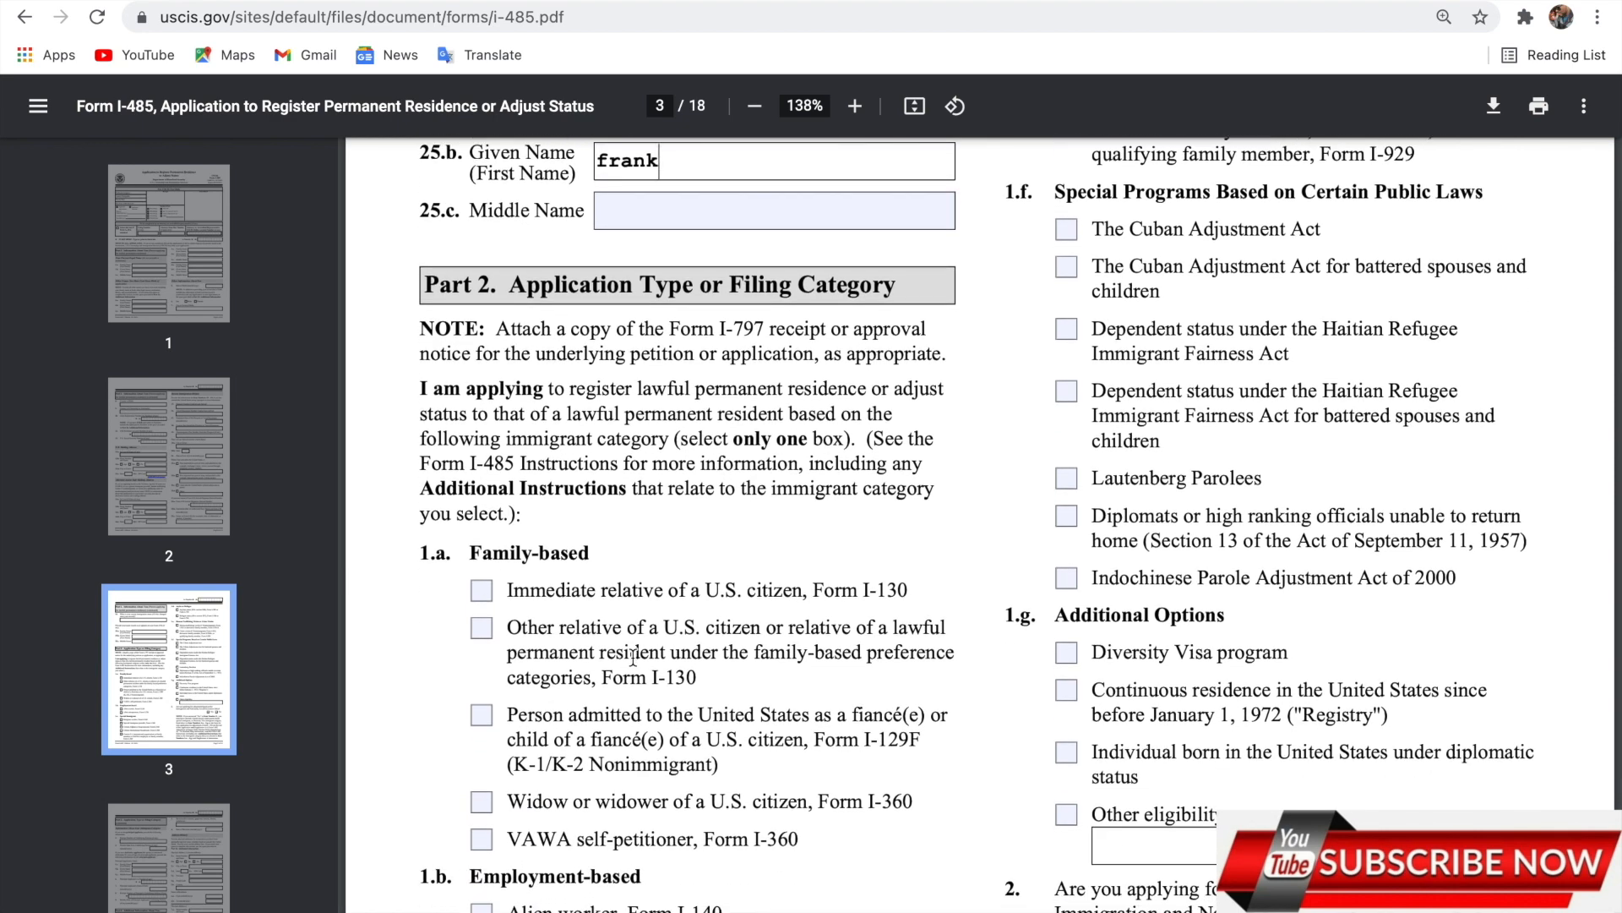
{"action": "scroll", "coordinate": [633, 658], "scroll_direction": "down", "scroll_amount": 2}
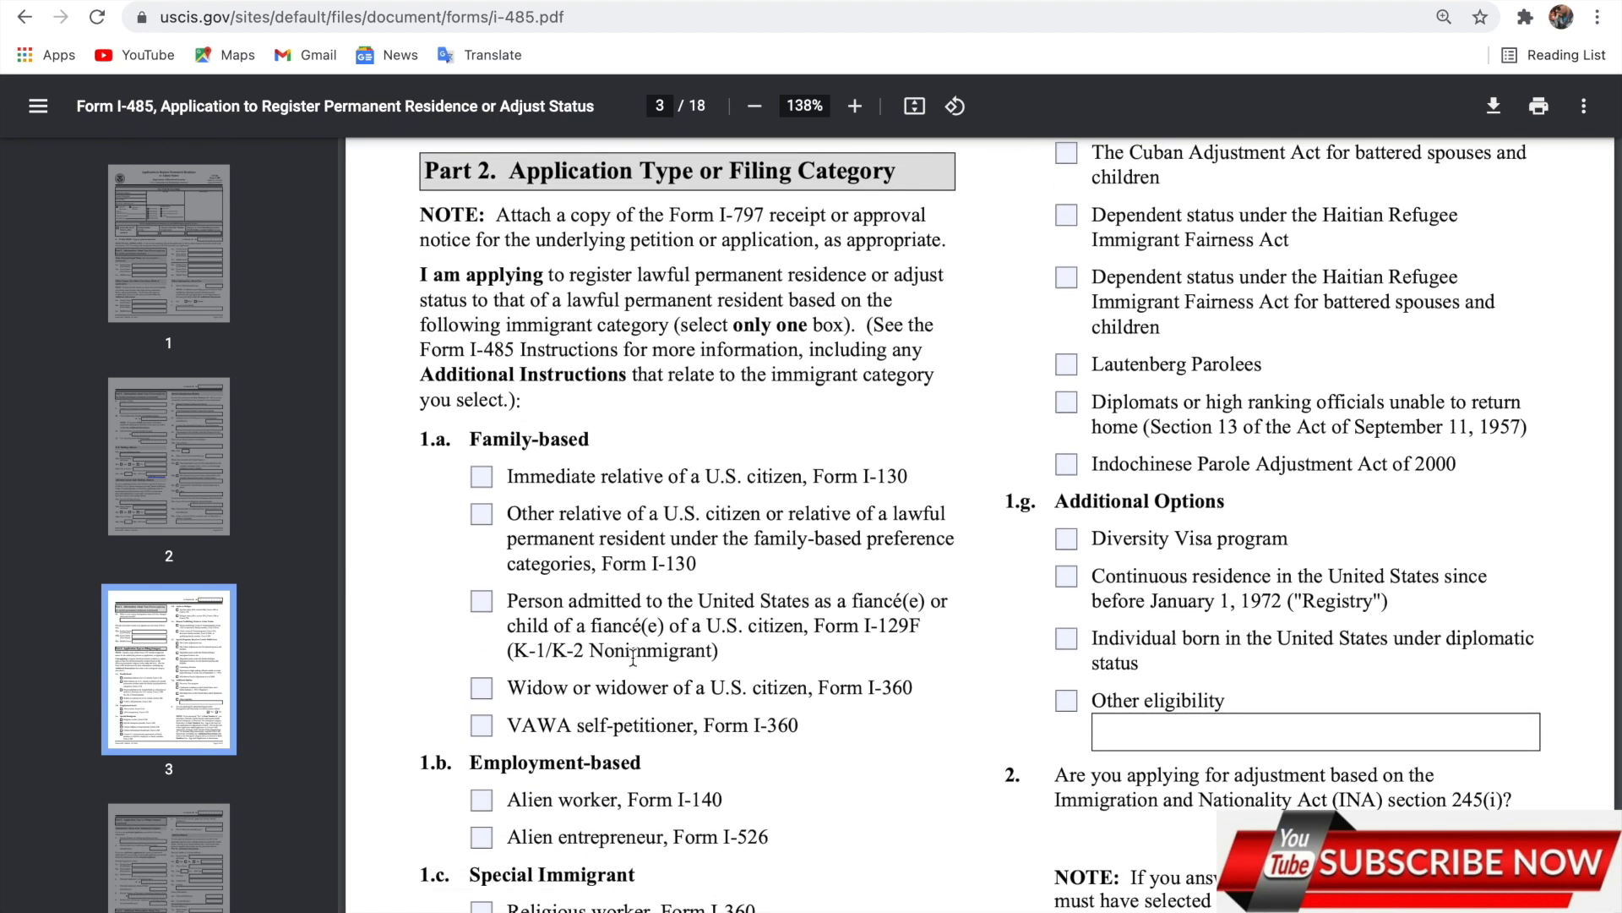
{"action": "scroll", "coordinate": [633, 658], "scroll_direction": "down", "scroll_amount": 1}
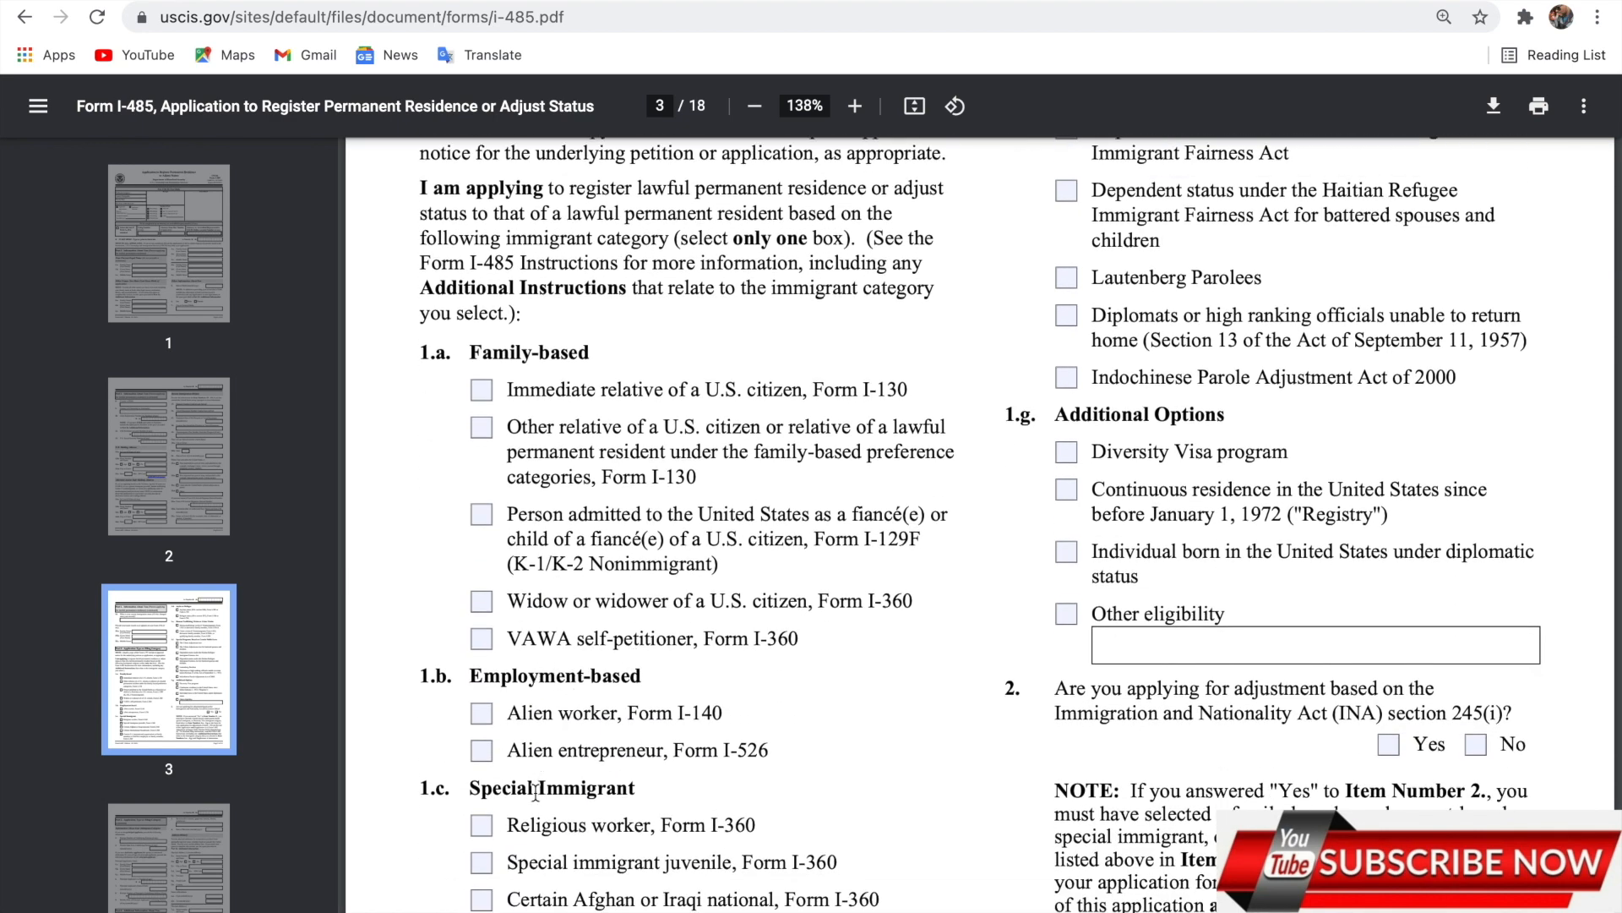
{"action": "scroll", "coordinate": [536, 792], "scroll_direction": "down", "scroll_amount": 3}
{"action": "scroll", "coordinate": [536, 792], "scroll_direction": "up", "scroll_amount": 5}
{"action": "scroll", "coordinate": [535, 792], "scroll_direction": "up", "scroll_amount": 5}
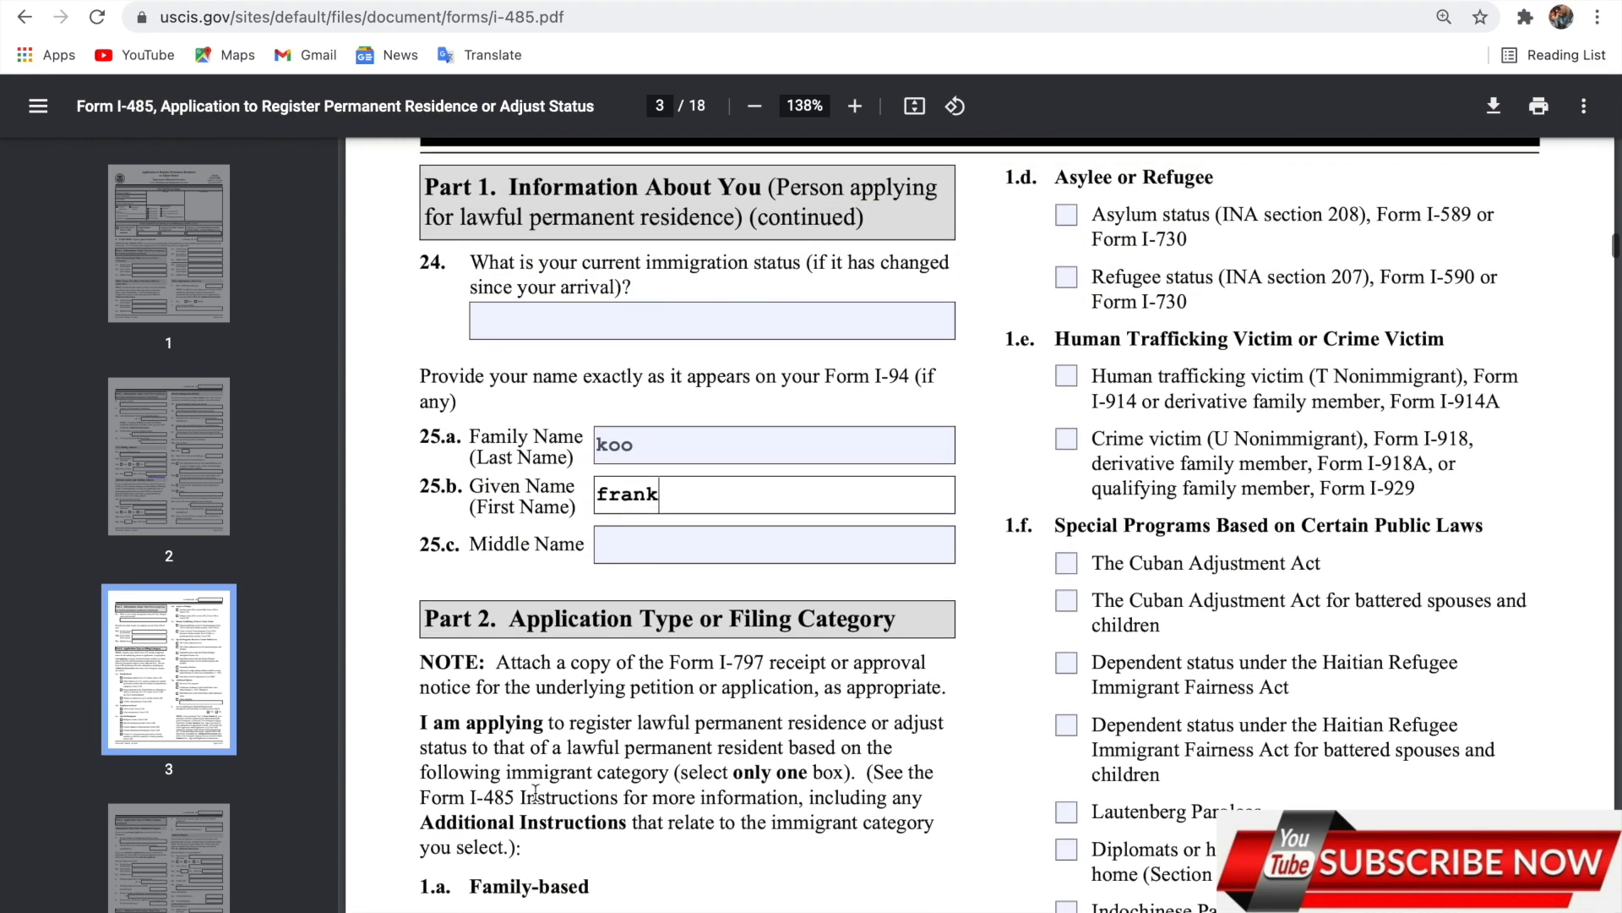
{"action": "scroll", "coordinate": [536, 791], "scroll_direction": "up", "scroll_amount": 1}
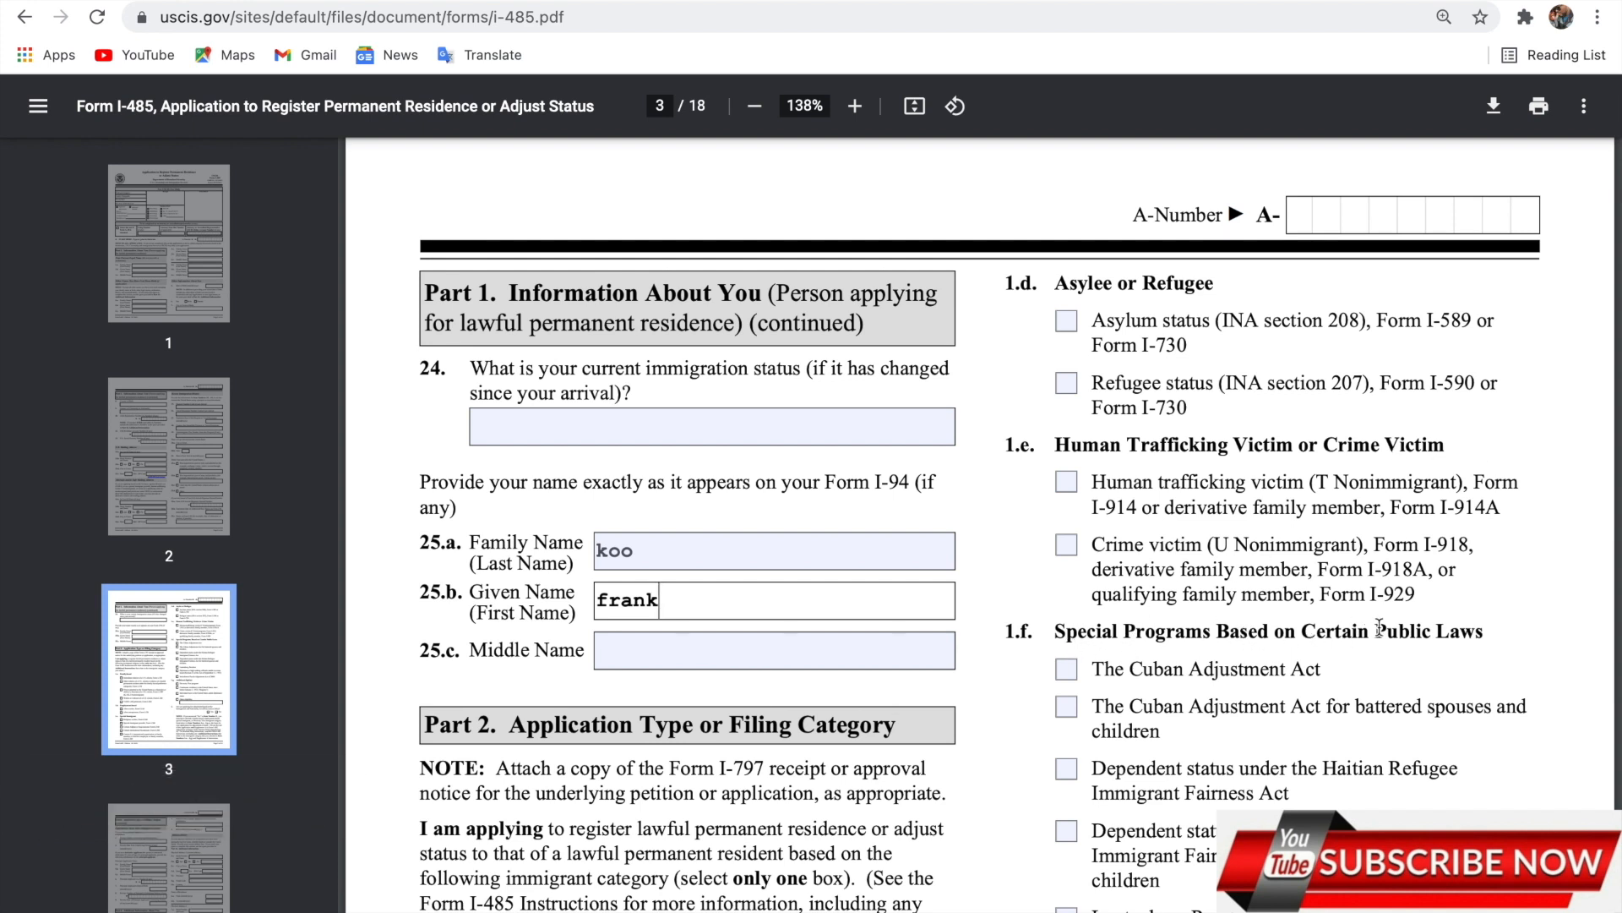
{"action": "scroll", "coordinate": [1452, 644], "scroll_direction": "down", "scroll_amount": 5}
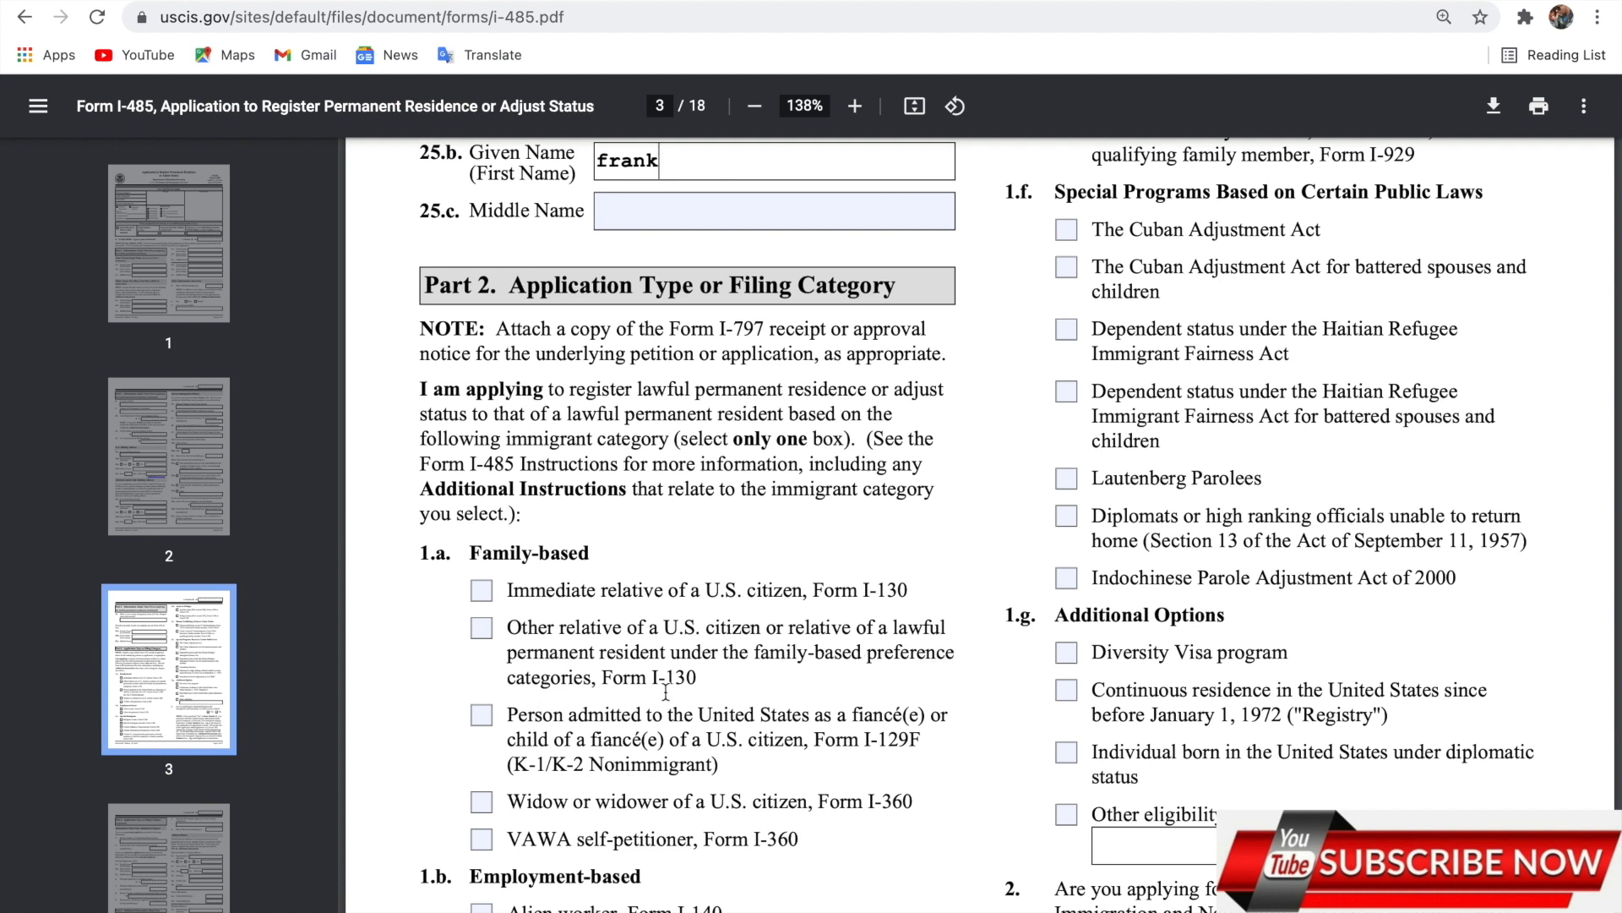
{"action": "left_click", "coordinate": [482, 590]}
{"action": "scroll", "coordinate": [653, 607], "scroll_direction": "down", "scroll_amount": 6}
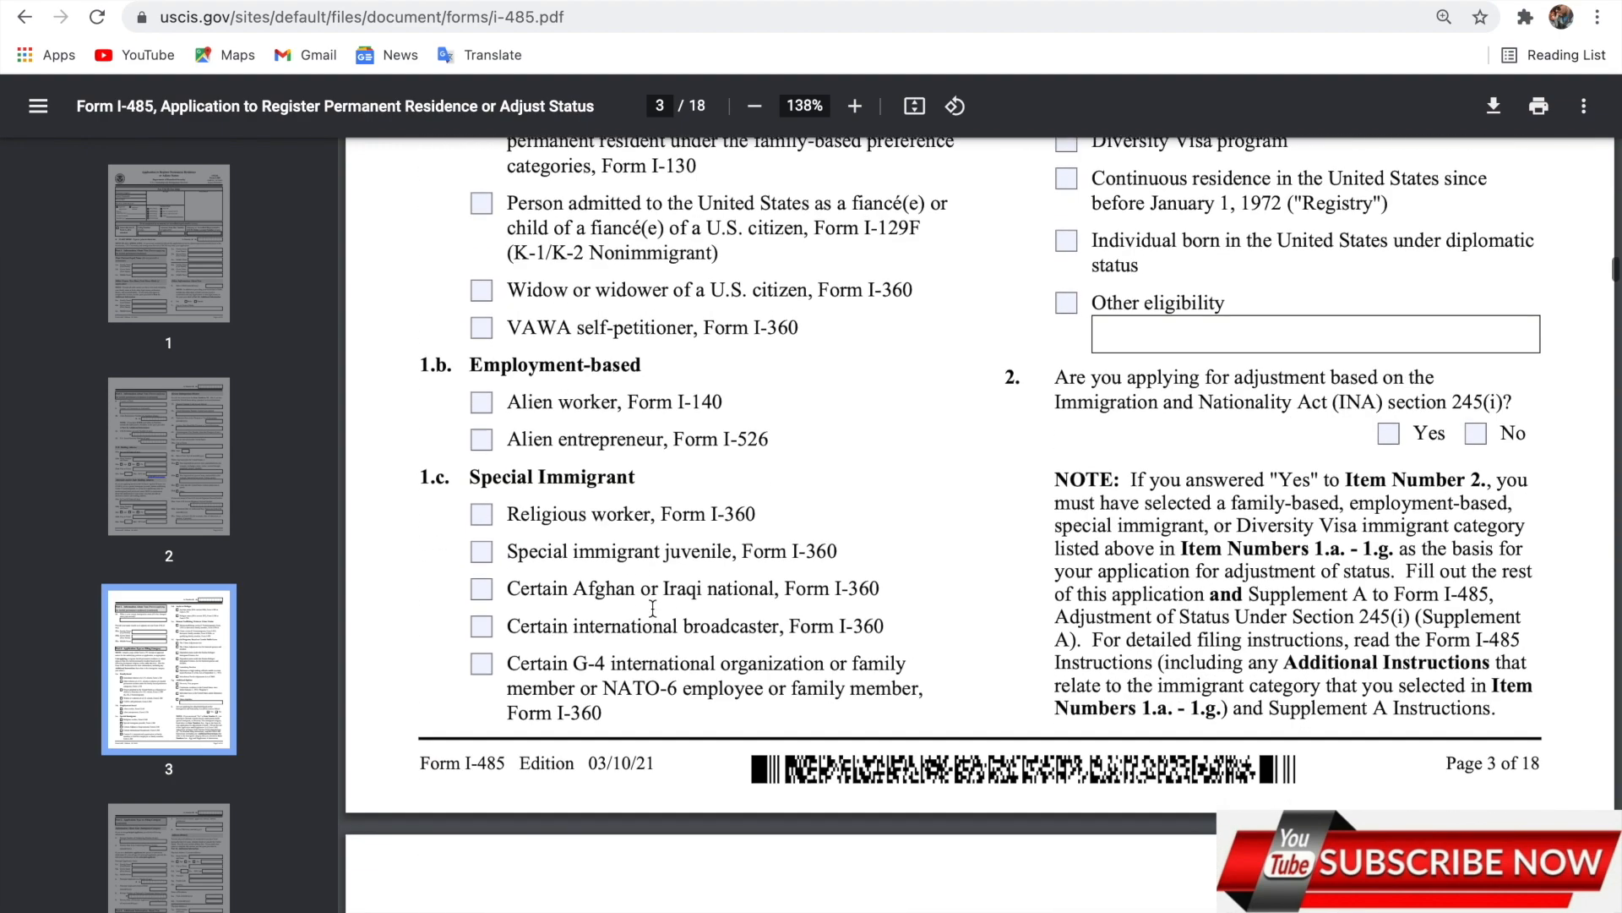
{"action": "scroll", "coordinate": [654, 606], "scroll_direction": "up", "scroll_amount": 5}
{"action": "scroll", "coordinate": [653, 607], "scroll_direction": "down", "scroll_amount": 5}
{"action": "scroll", "coordinate": [653, 606], "scroll_direction": "down", "scroll_amount": 3}
{"action": "scroll", "coordinate": [848, 371], "scroll_direction": "up", "scroll_amount": 2}
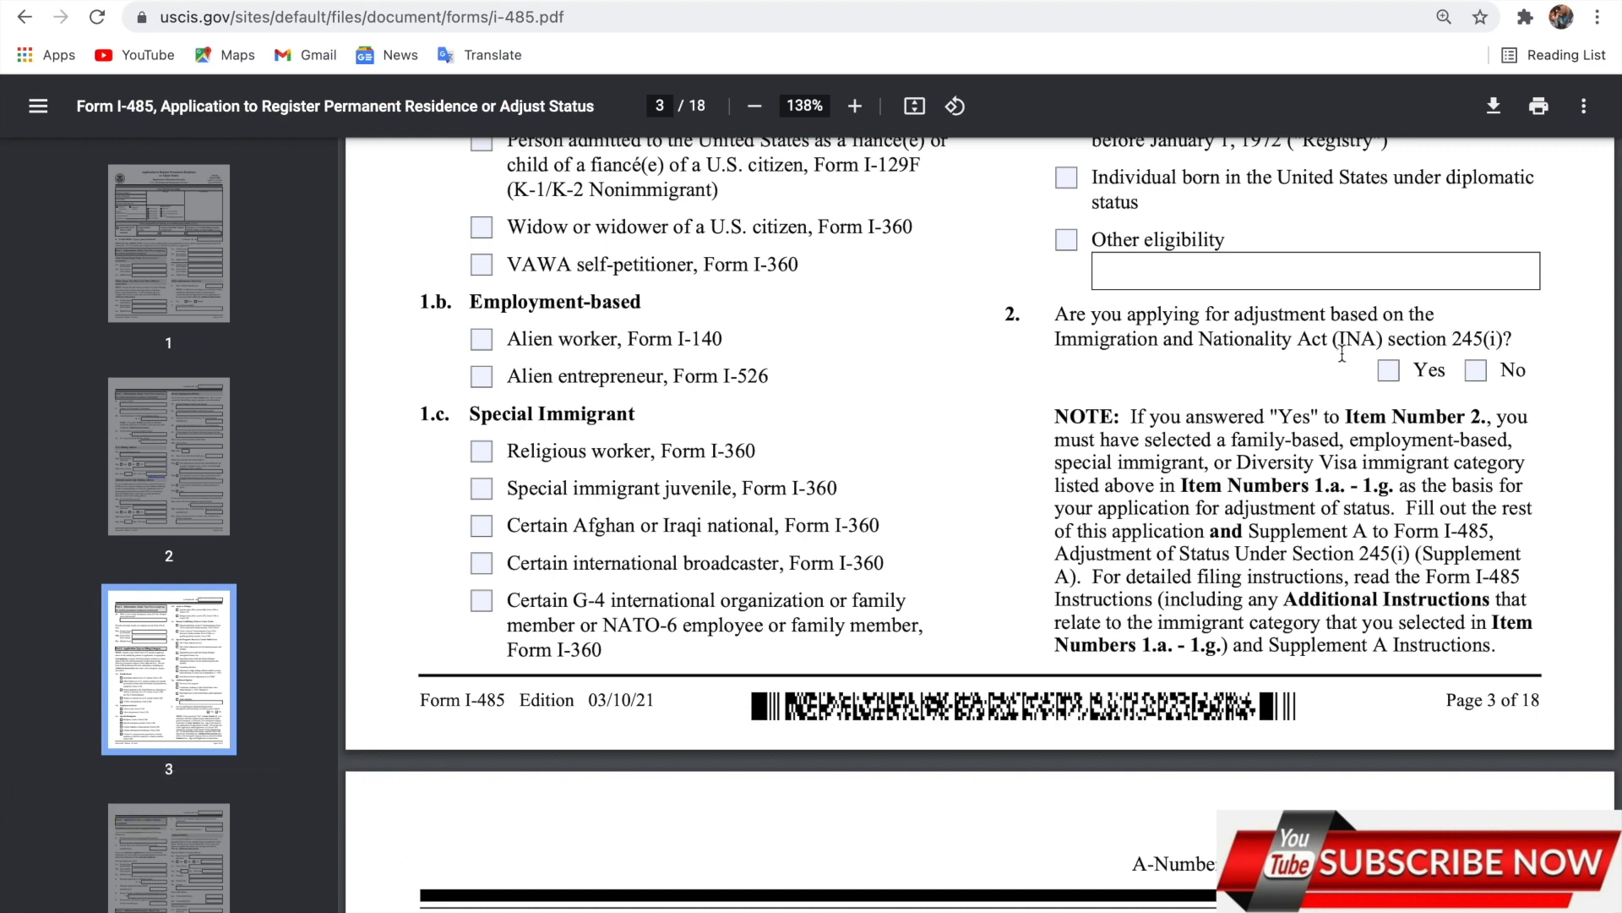
{"action": "left_click", "coordinate": [1476, 372]}
Change the item 2 answer to Yes and continue down to page 4.
{"action": "scroll", "coordinate": [1310, 258], "scroll_direction": "down", "scroll_amount": 3}
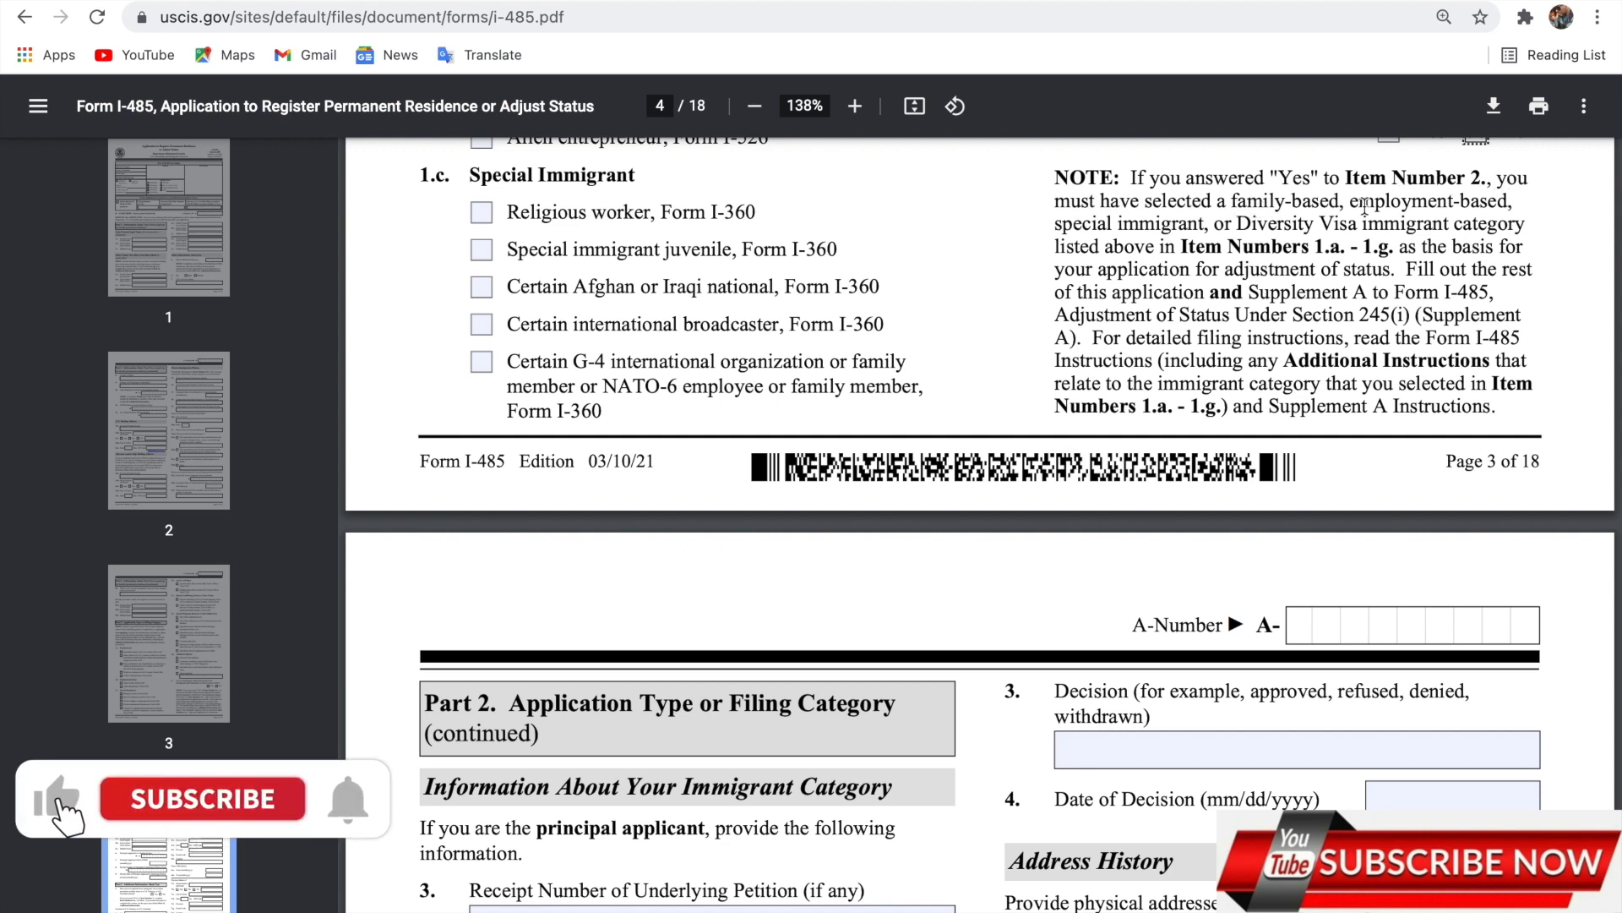
{"action": "scroll", "coordinate": [1352, 205], "scroll_direction": "up", "scroll_amount": 1}
{"action": "scroll", "coordinate": [1364, 205], "scroll_direction": "up", "scroll_amount": 1}
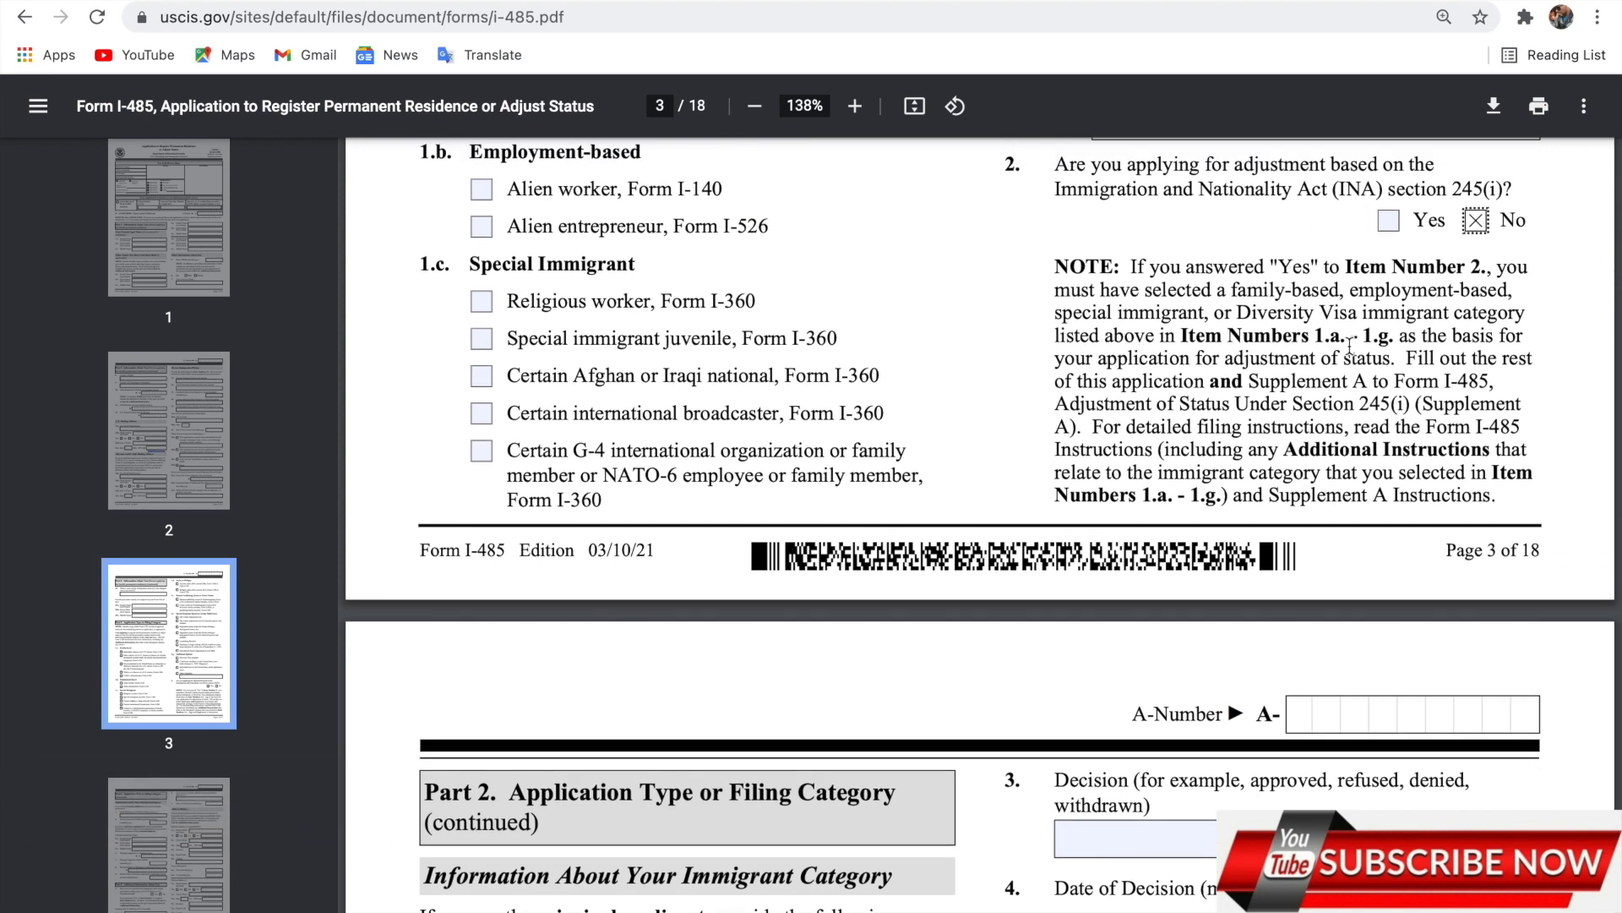
{"action": "left_click", "coordinate": [1390, 224]}
{"action": "scroll", "coordinate": [1006, 471], "scroll_direction": "down", "scroll_amount": 1}
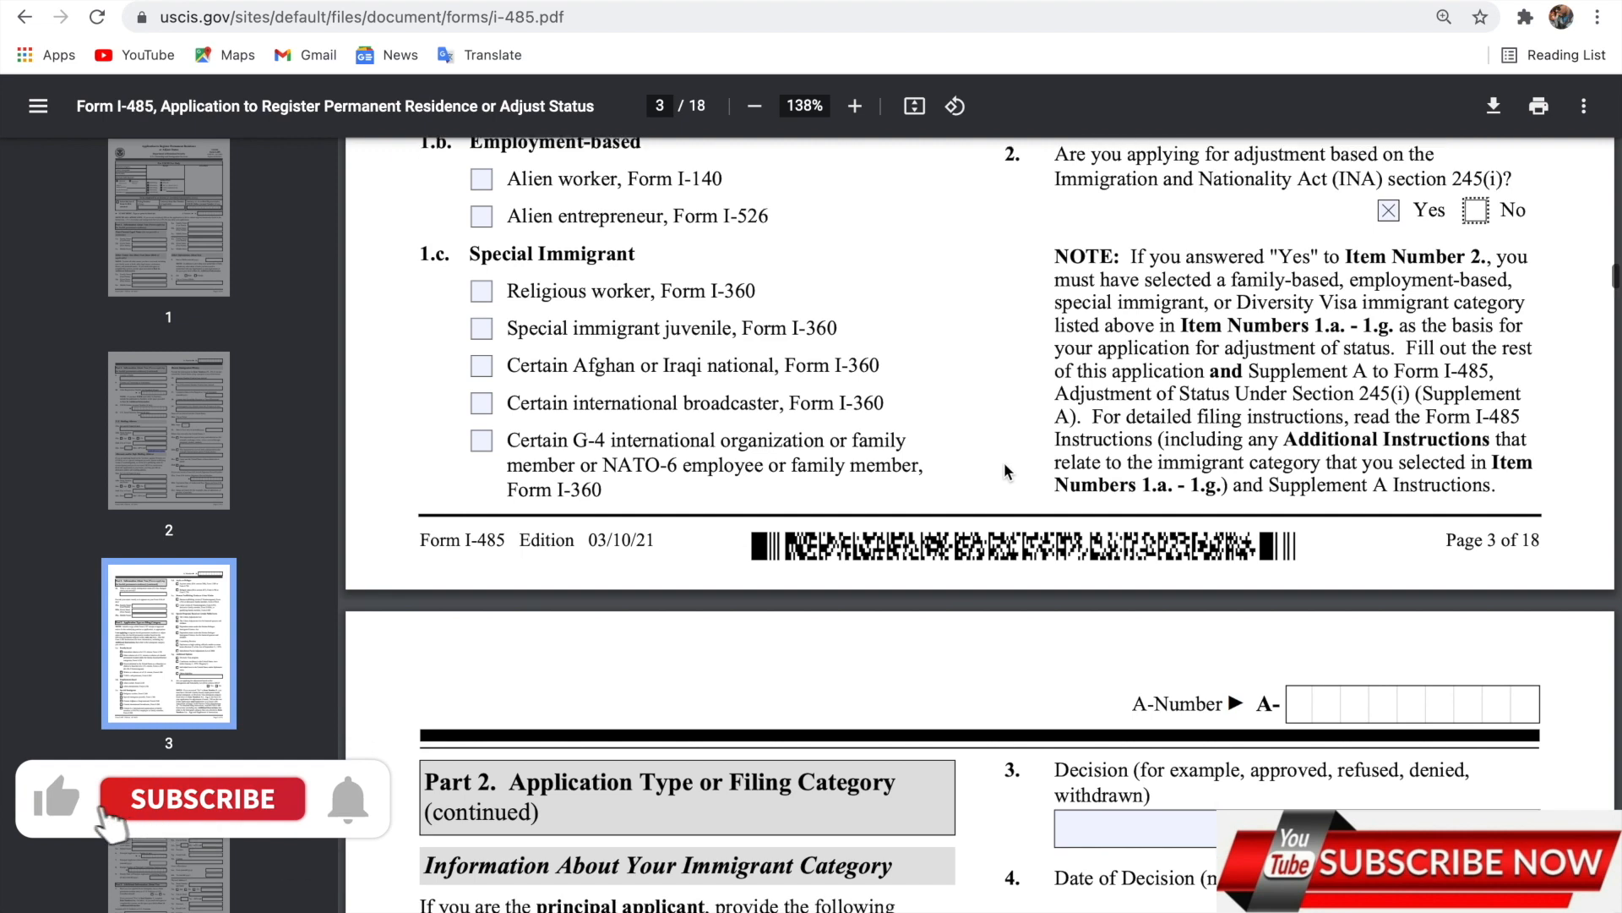
{"action": "scroll", "coordinate": [1006, 472], "scroll_direction": "down", "scroll_amount": 5}
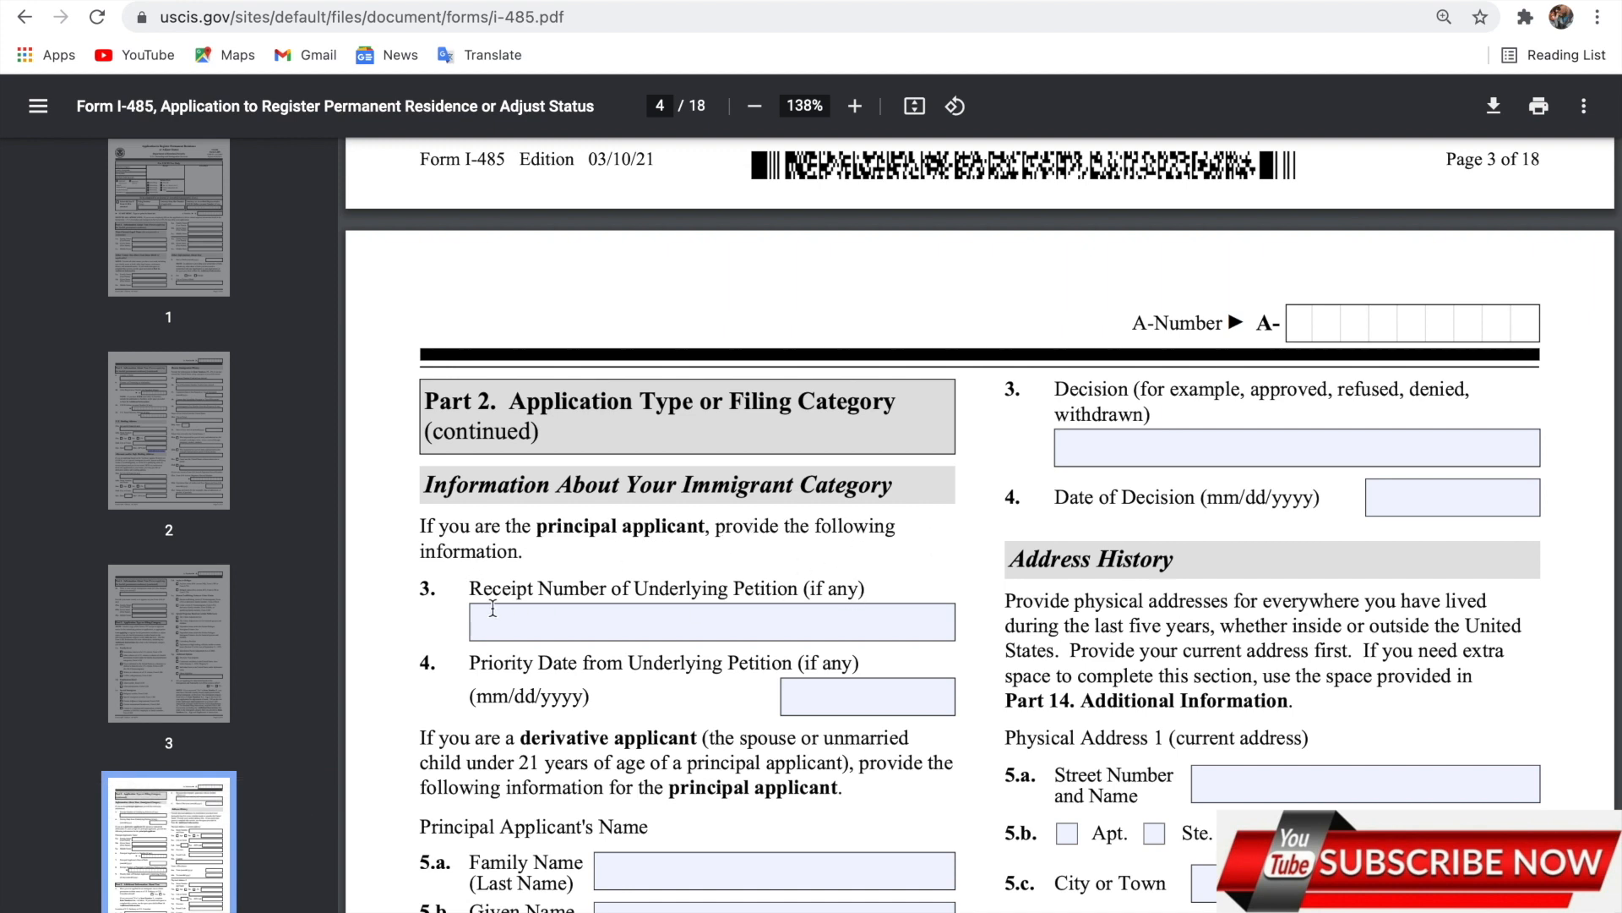
Enter the underlying petition's receipt number in item 3 and priority date 7/13/2020 in item 4.
{"action": "left_click", "coordinate": [630, 629]}
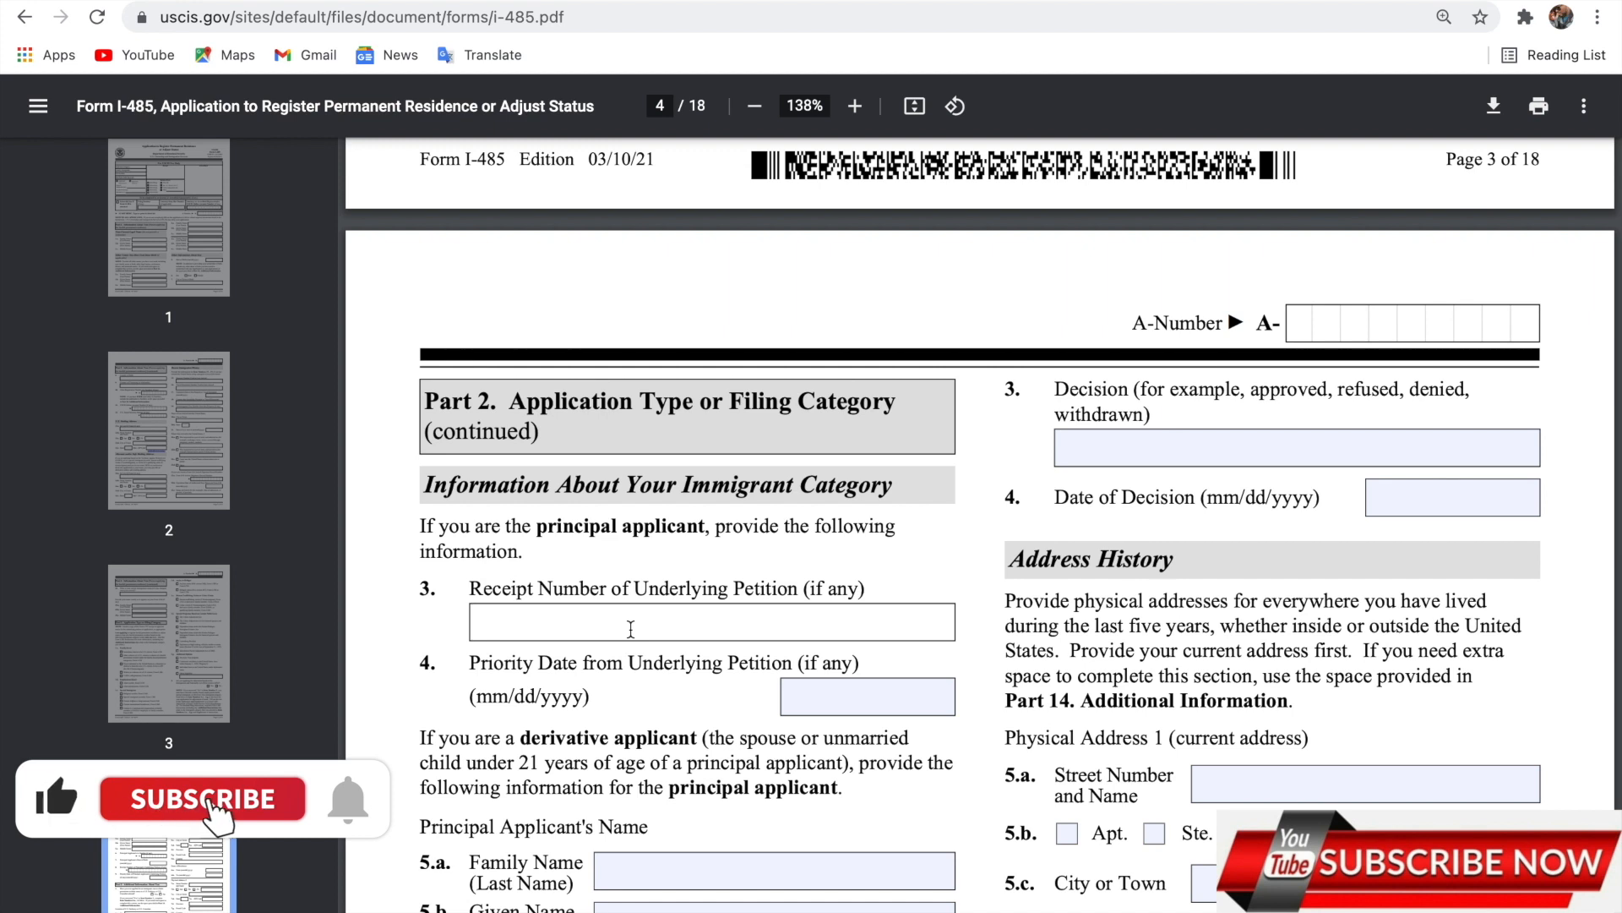
{"action": "type", "text": "1"}
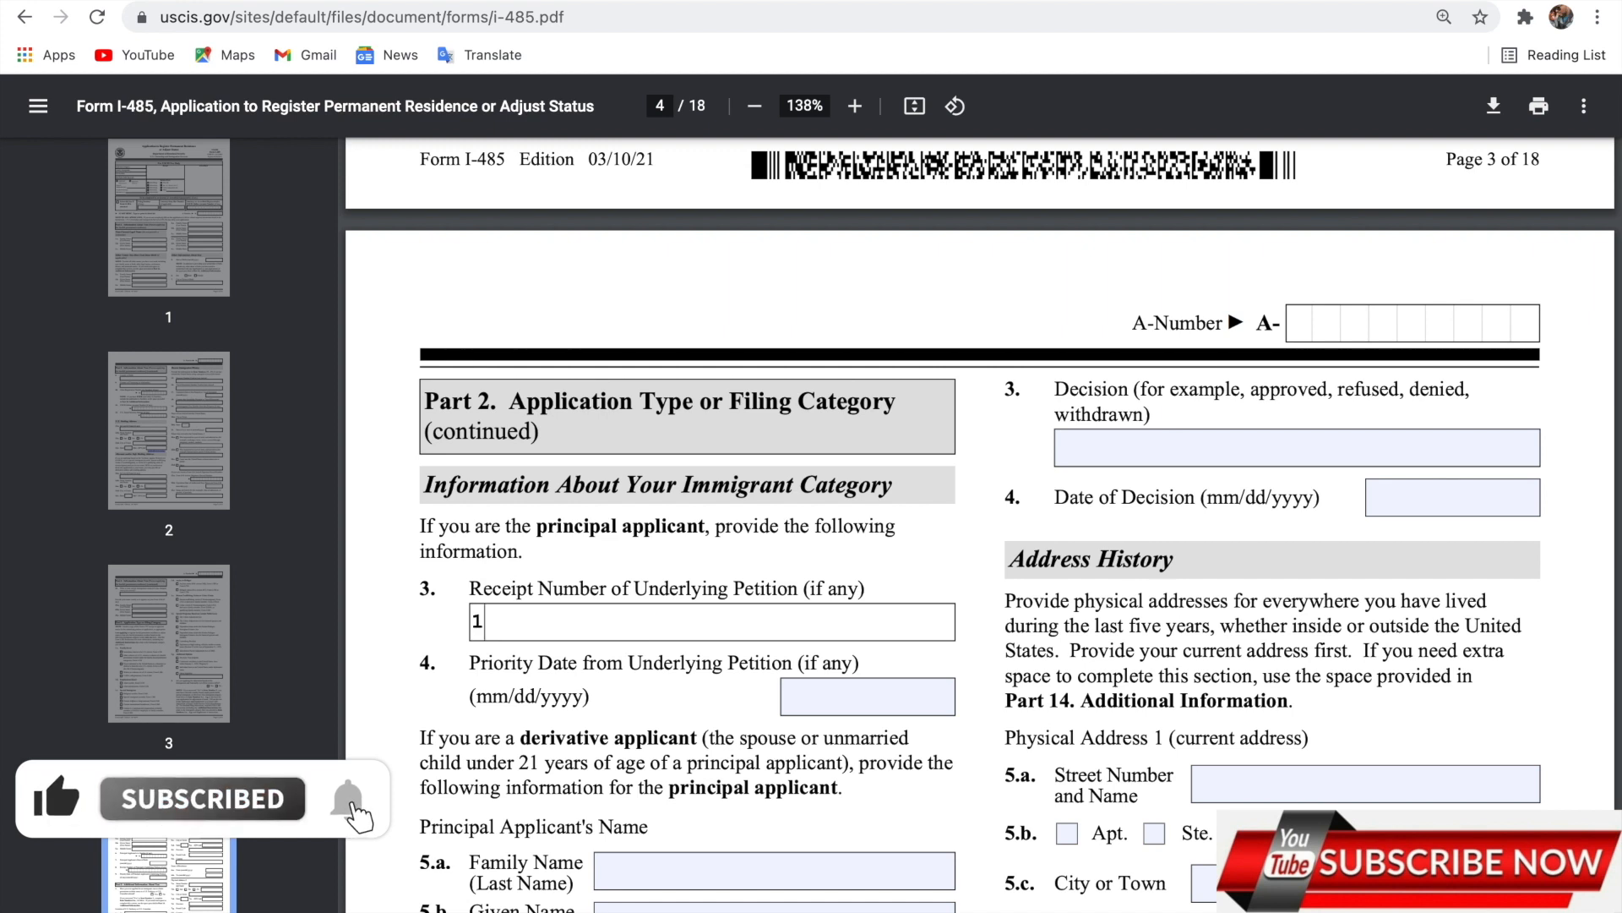
{"action": "type", "text": "2340"}
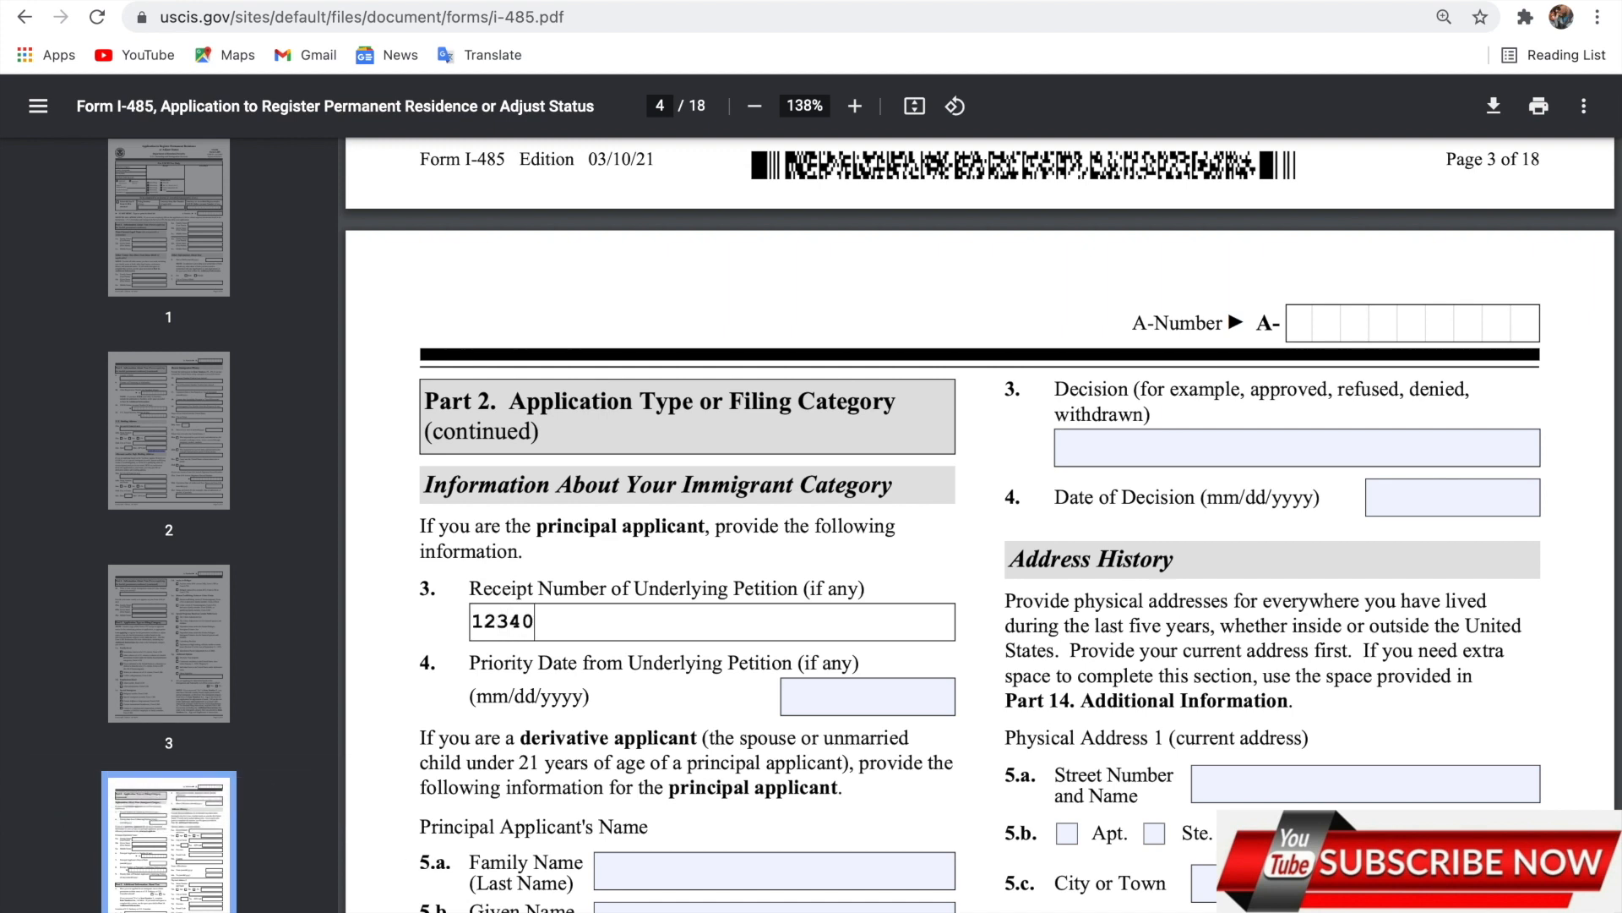
{"action": "type", "text": "eo56"}
{"action": "left_click", "coordinate": [859, 692]}
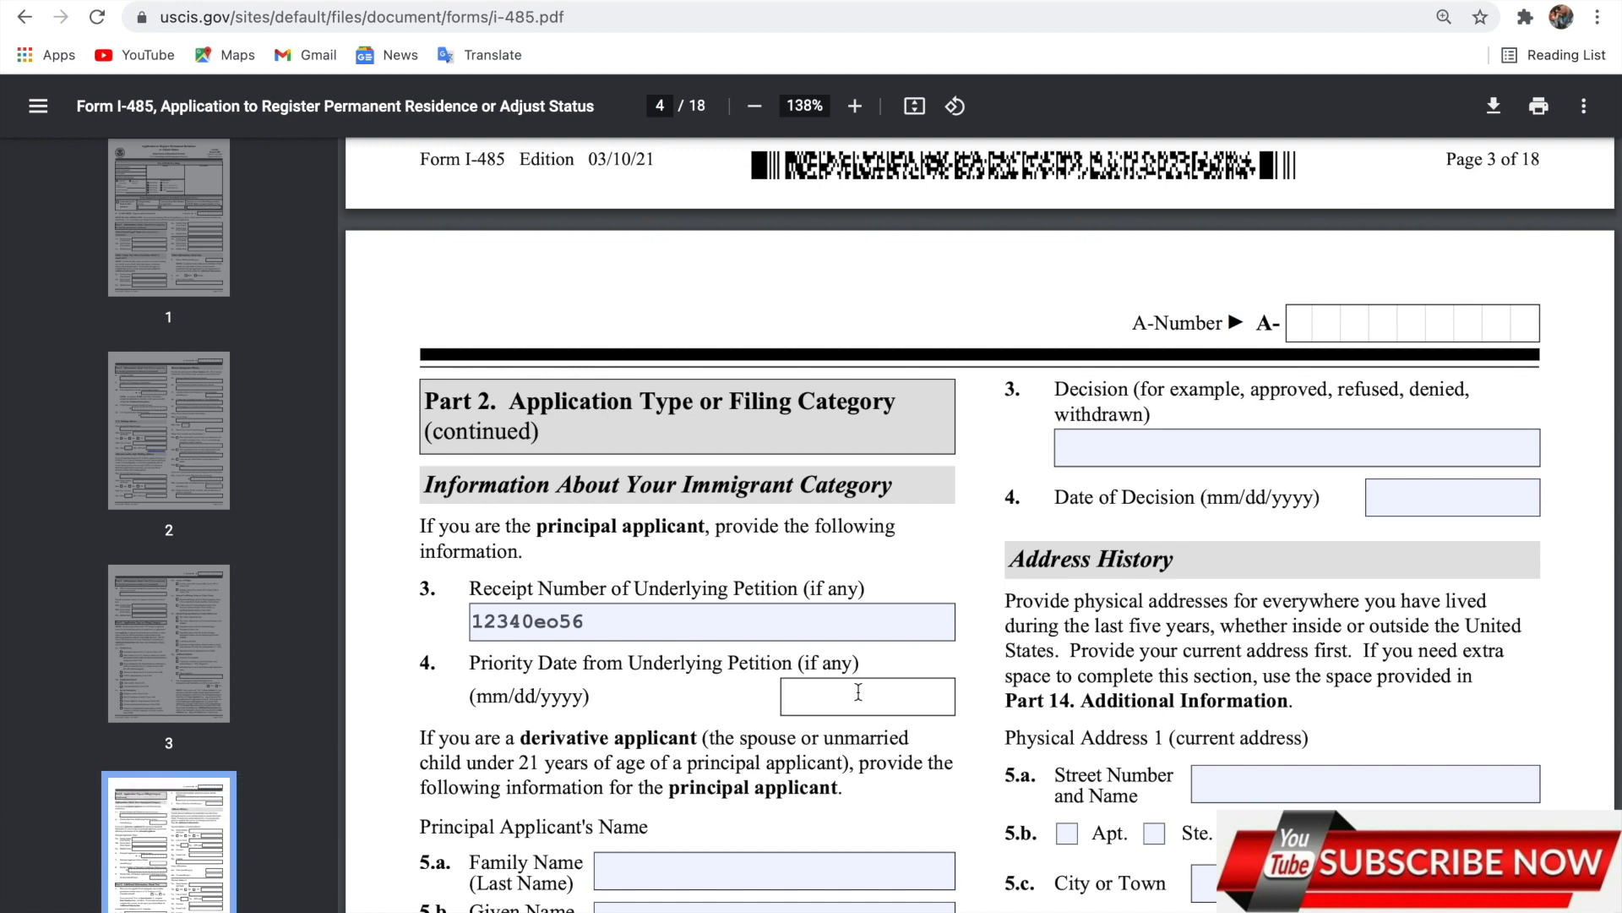
{"action": "type", "text": "7/13/2020"}
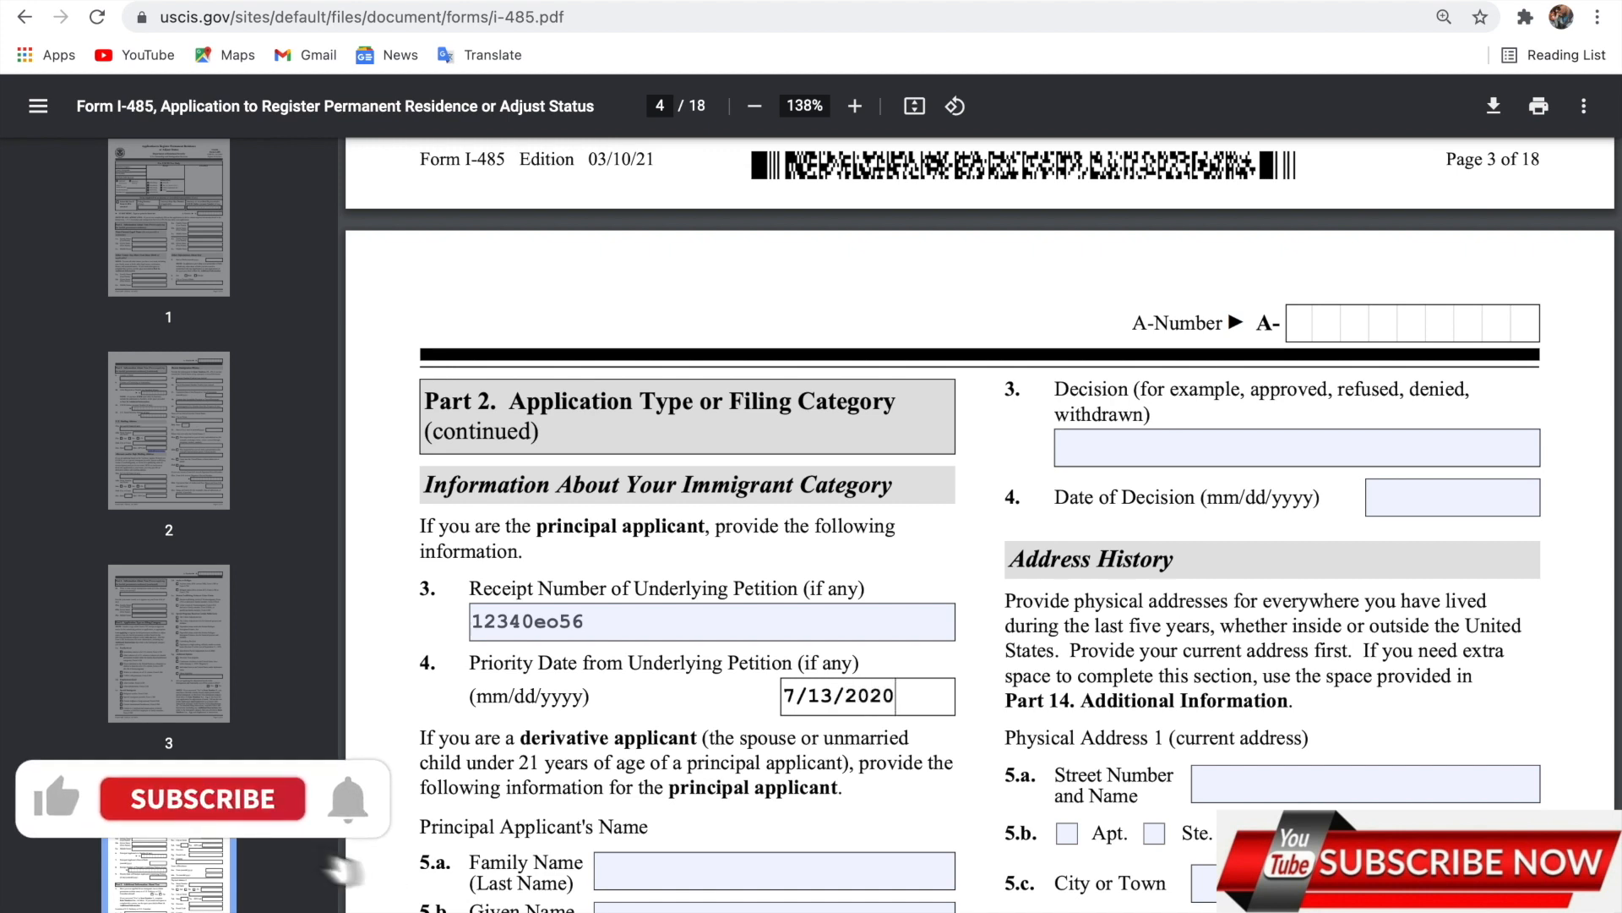
{"action": "scroll", "coordinate": [722, 856], "scroll_direction": "down", "scroll_amount": 2}
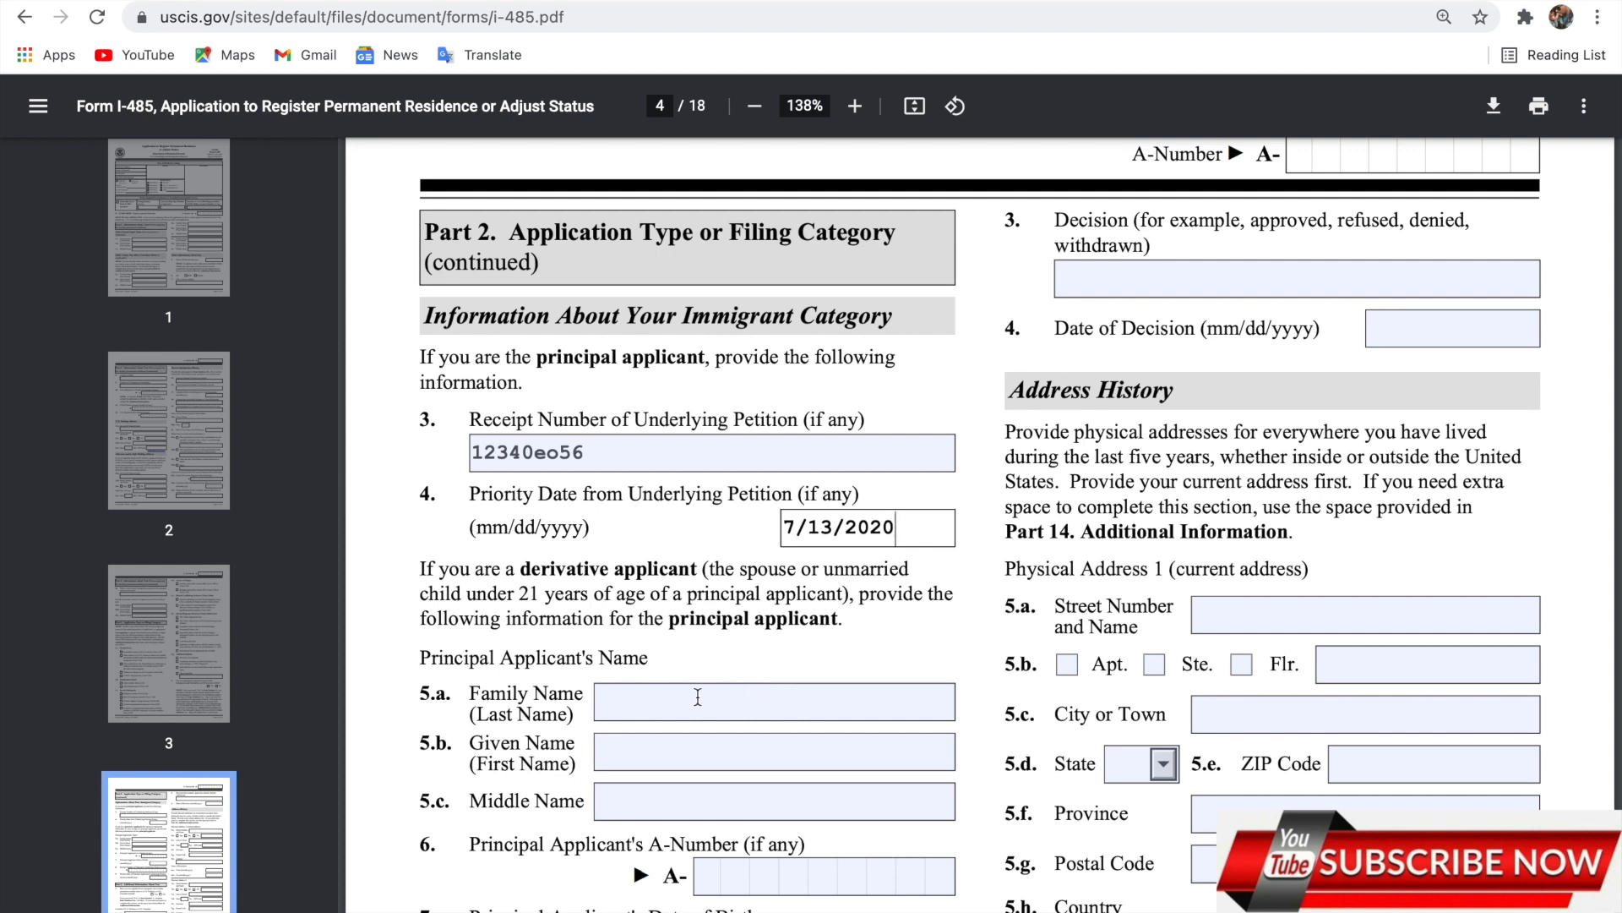
Enter the principal applicant's family name and given name.
{"action": "left_click", "coordinate": [696, 696]}
{"action": "type", "text": "koo"}
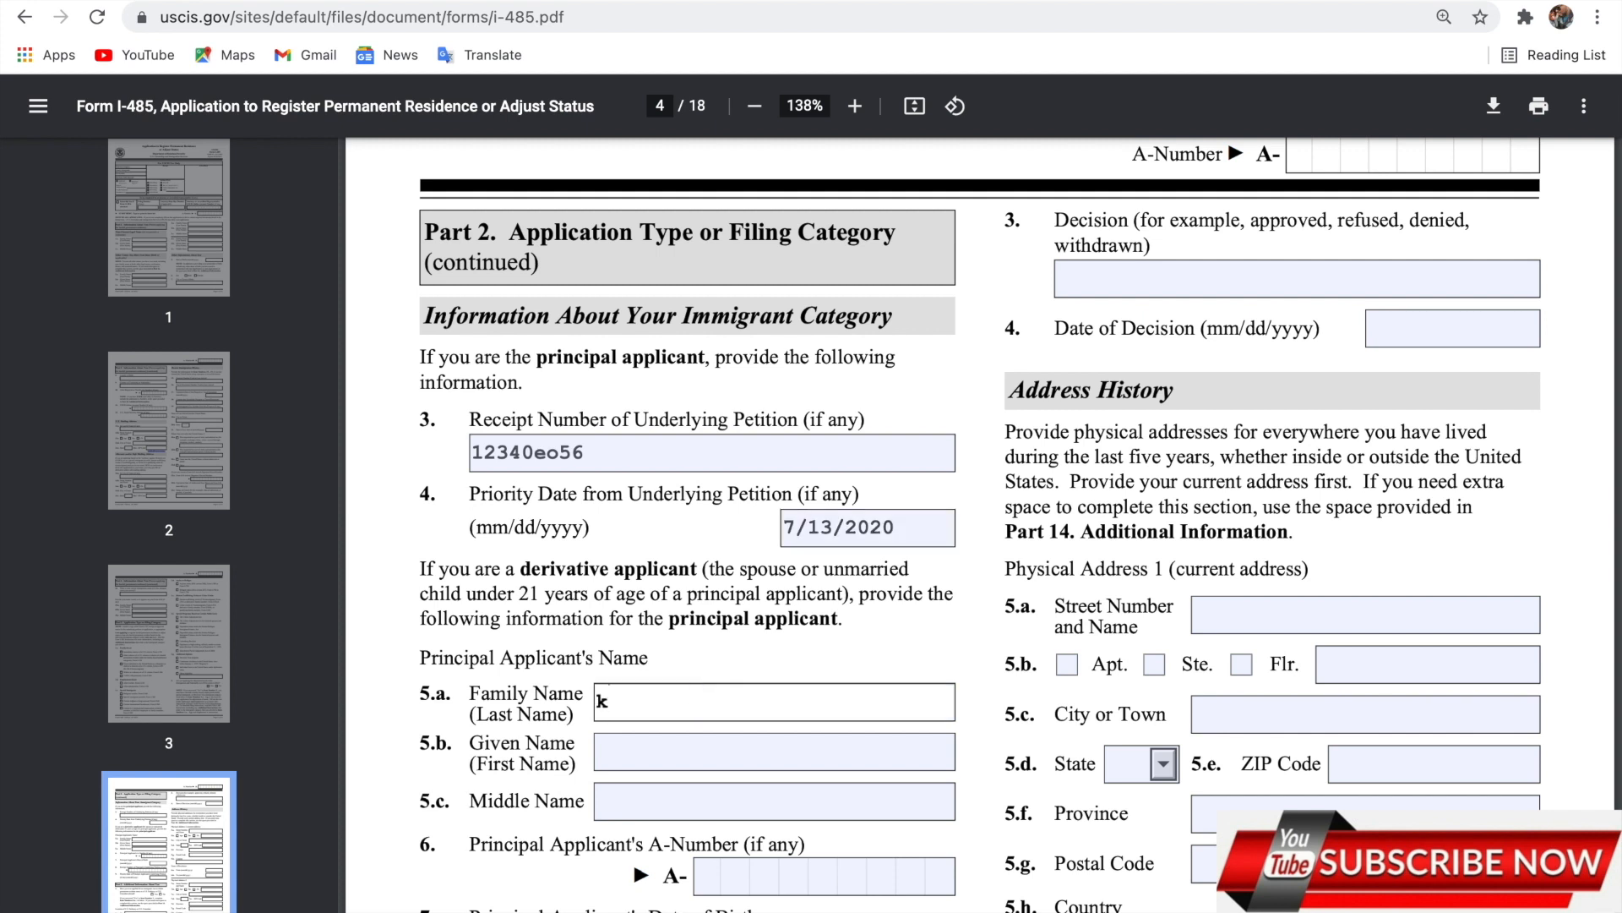
{"action": "left_click", "coordinate": [686, 743]}
{"action": "type", "text": "frank"}
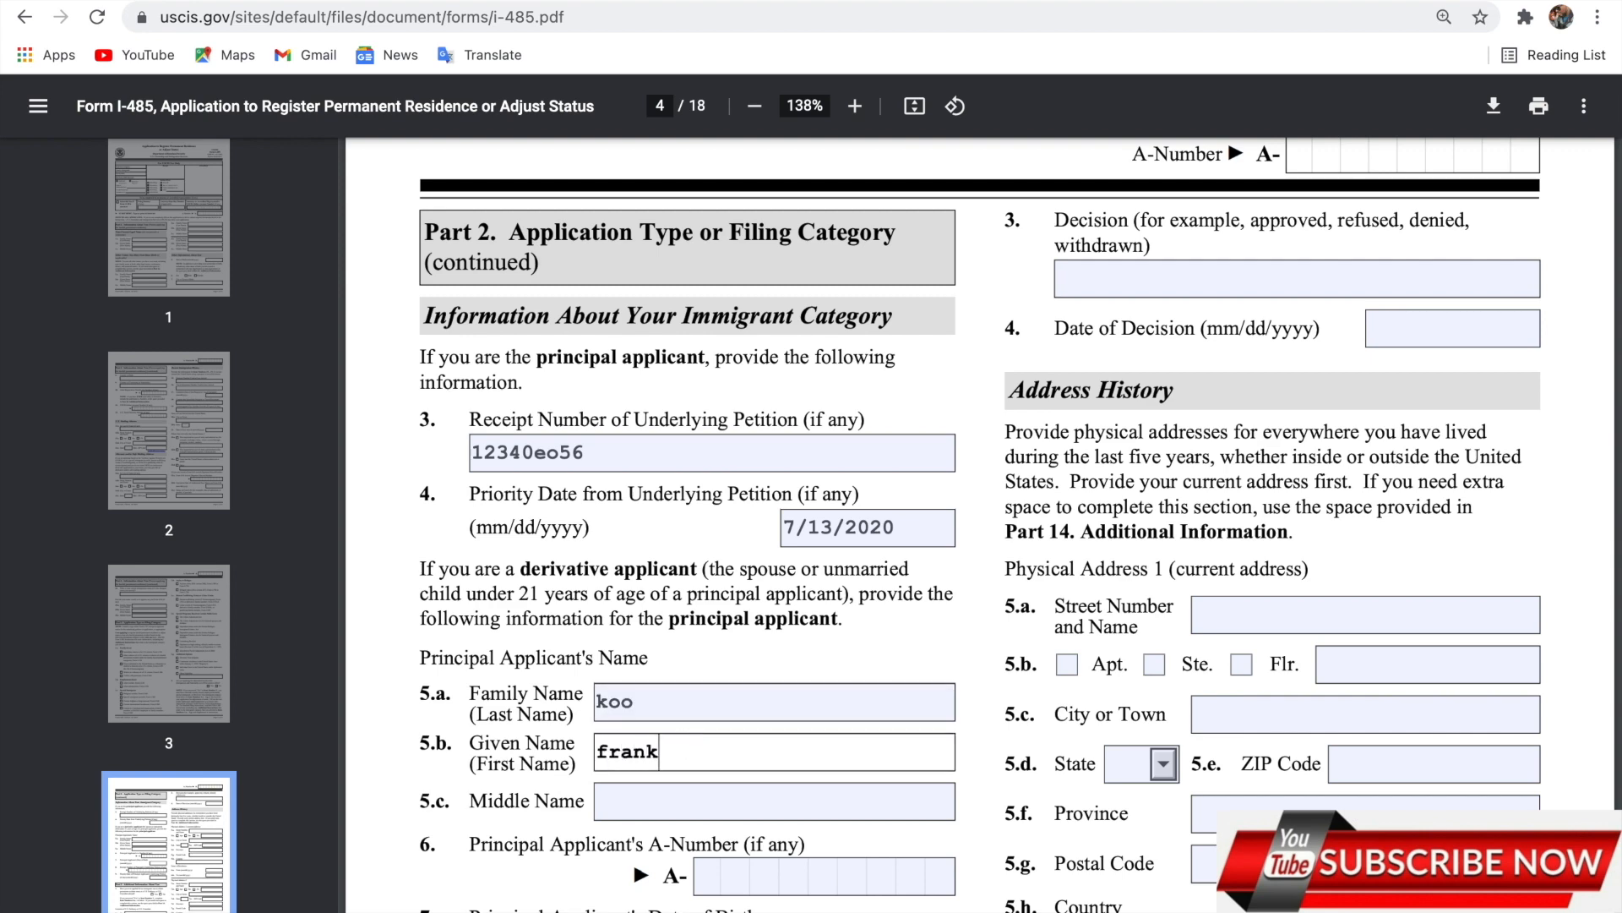
{"action": "scroll", "coordinate": [685, 722], "scroll_direction": "down", "scroll_amount": 3}
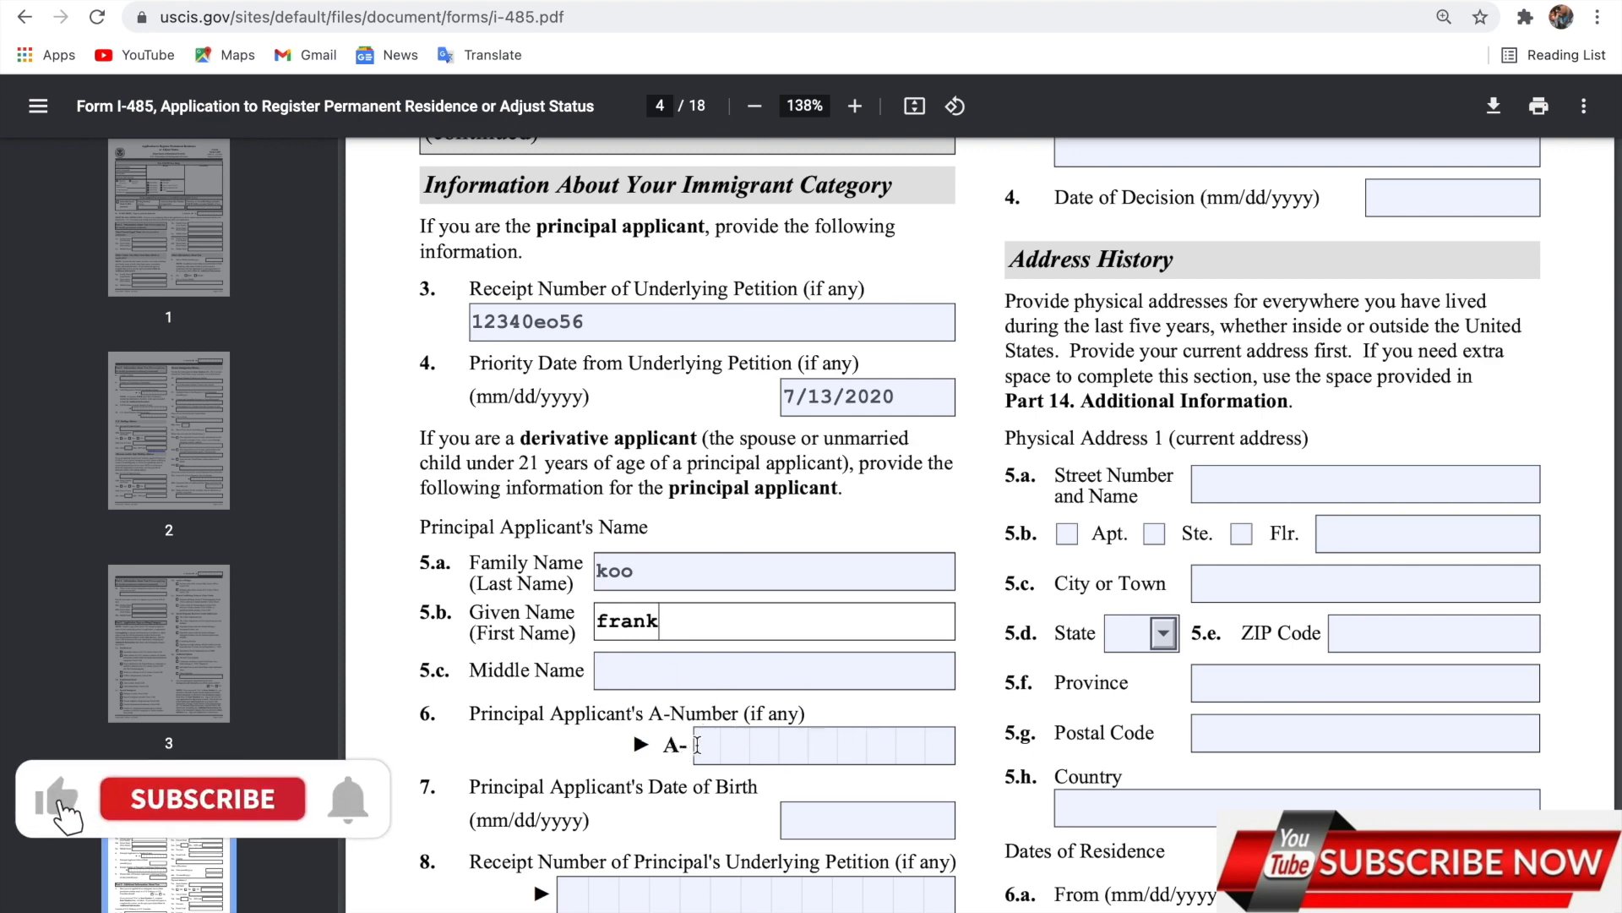
{"action": "scroll", "coordinate": [787, 594], "scroll_direction": "down", "scroll_amount": 3}
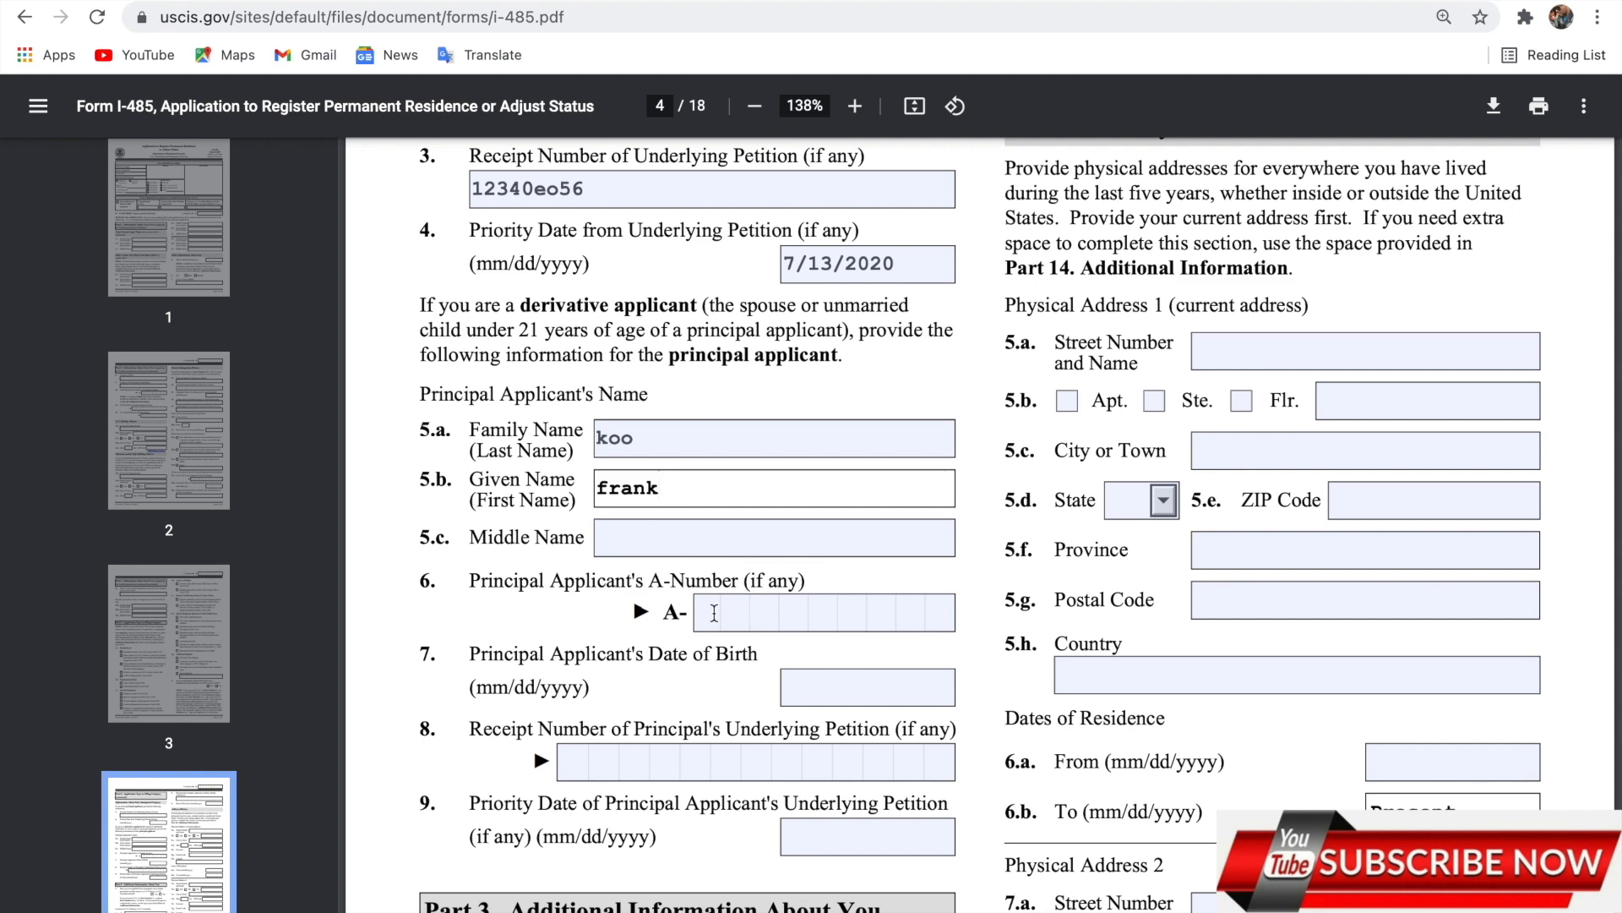
{"action": "scroll", "coordinate": [714, 613], "scroll_direction": "up", "scroll_amount": 3}
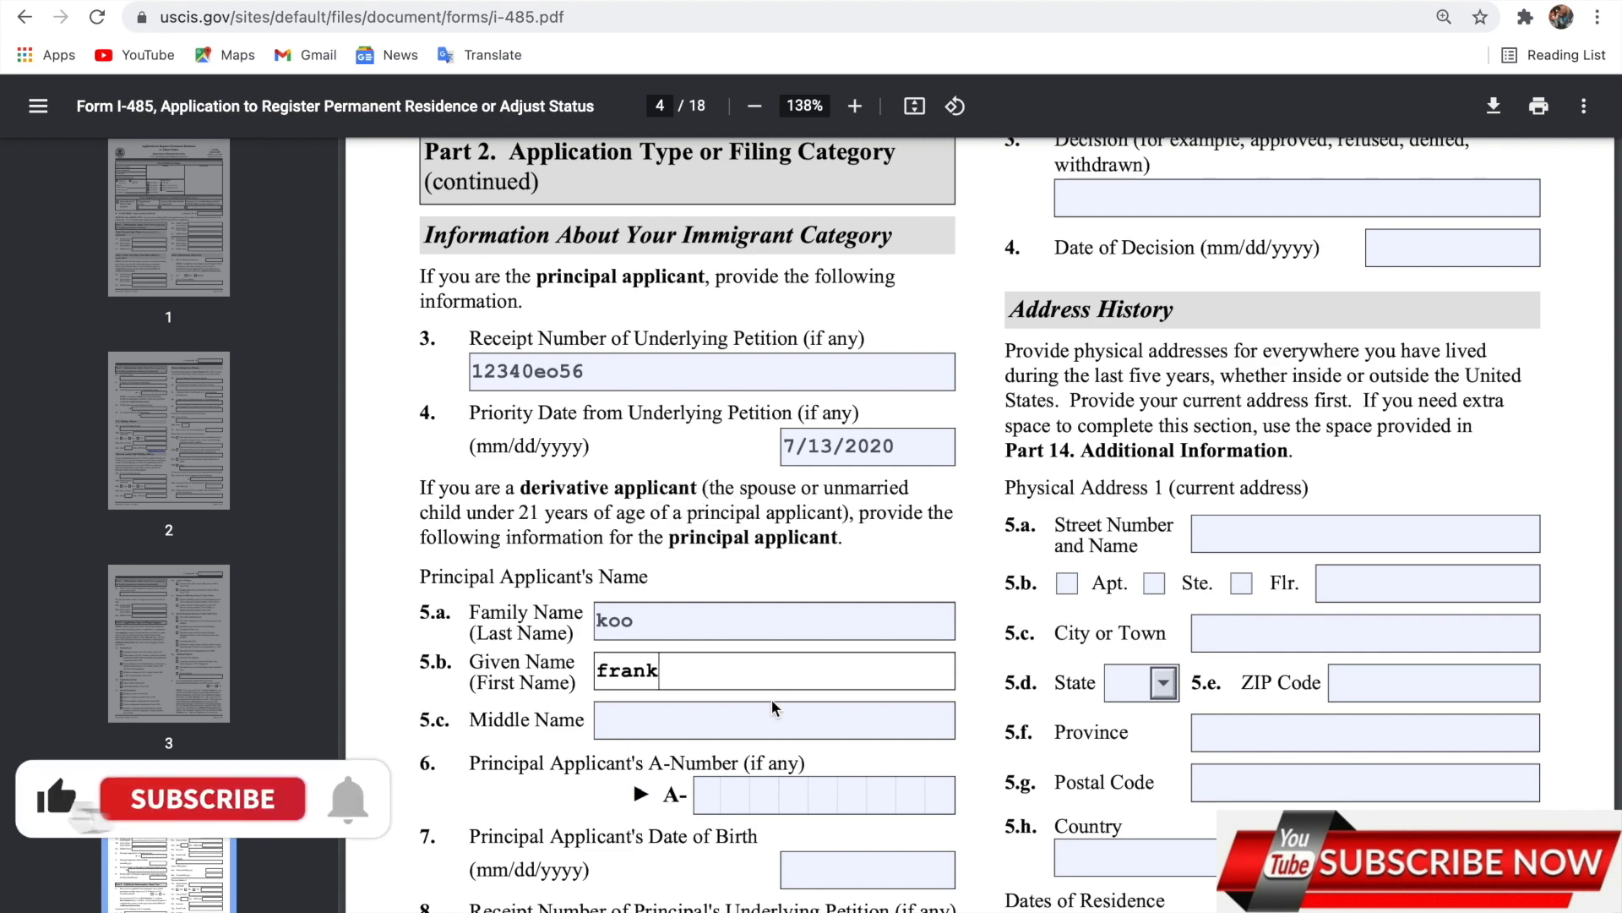
{"action": "scroll", "coordinate": [776, 708], "scroll_direction": "down", "scroll_amount": 4}
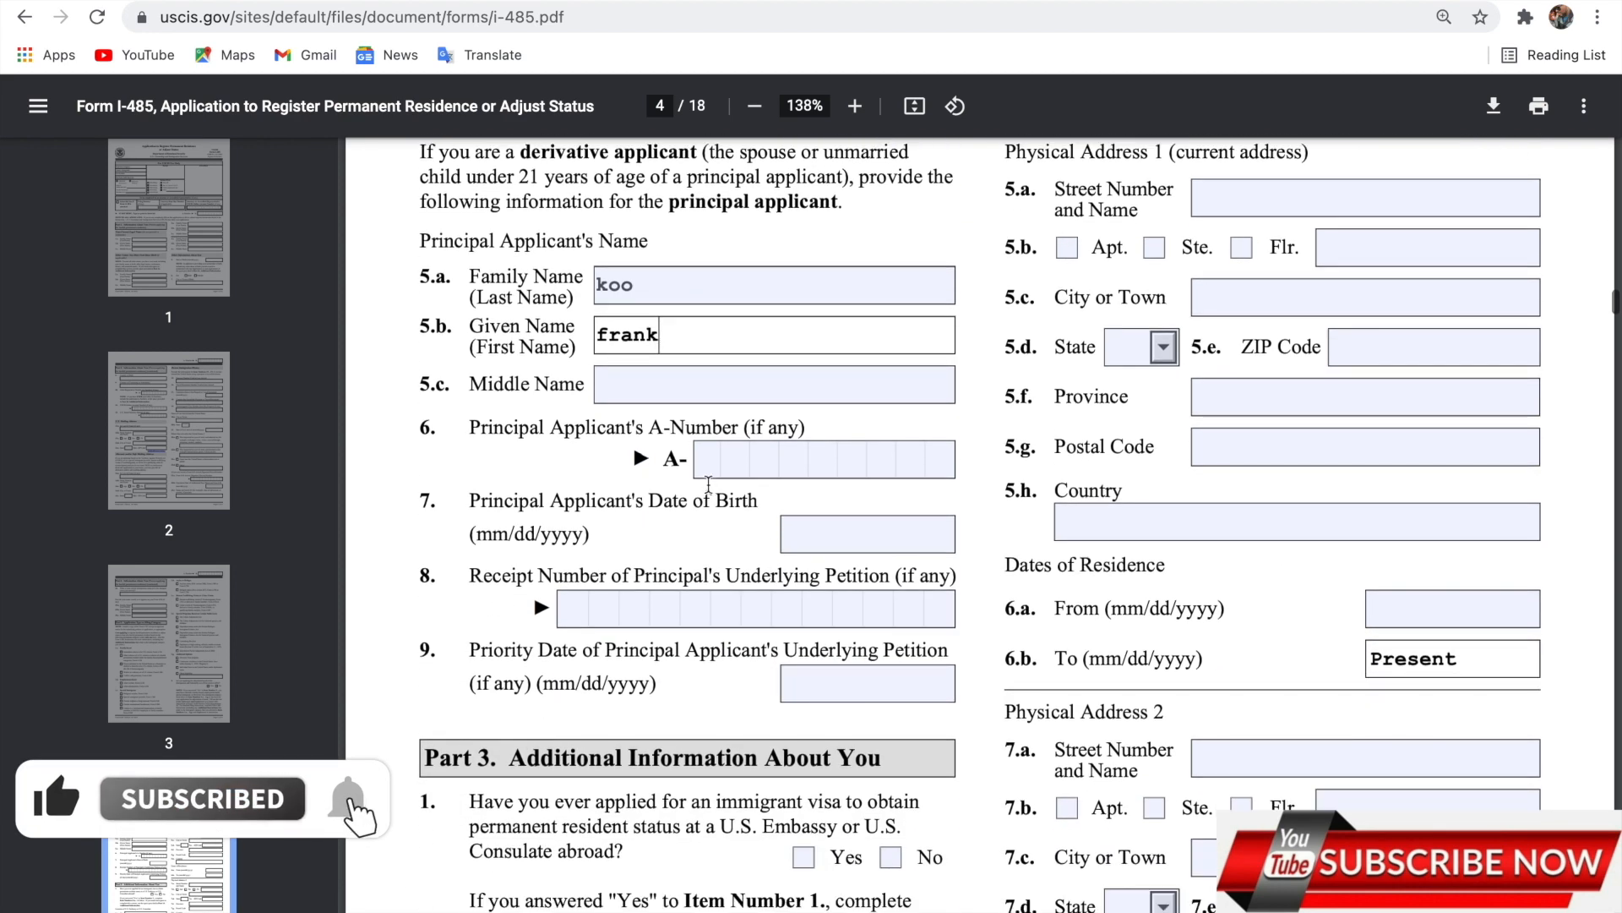
Enter the principal's A-Number and date of birth, and begin the item 8 receipt number.
{"action": "left_click", "coordinate": [708, 461]}
{"action": "type", "text": "12"}
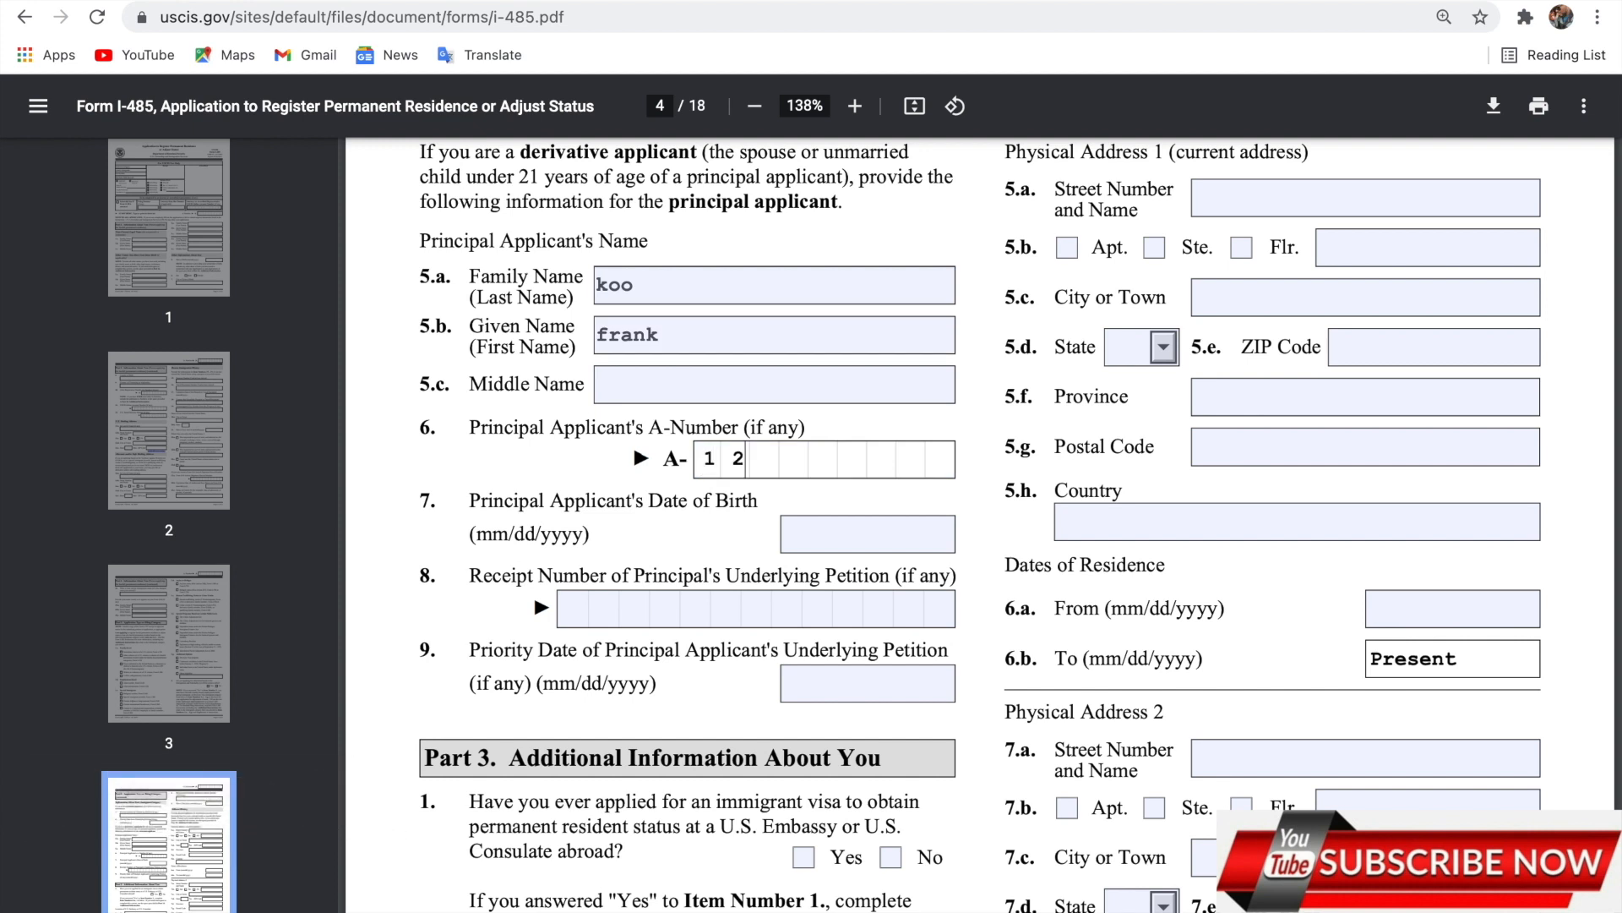
{"action": "type", "text": "3457855"}
{"action": "left_click", "coordinate": [794, 529]}
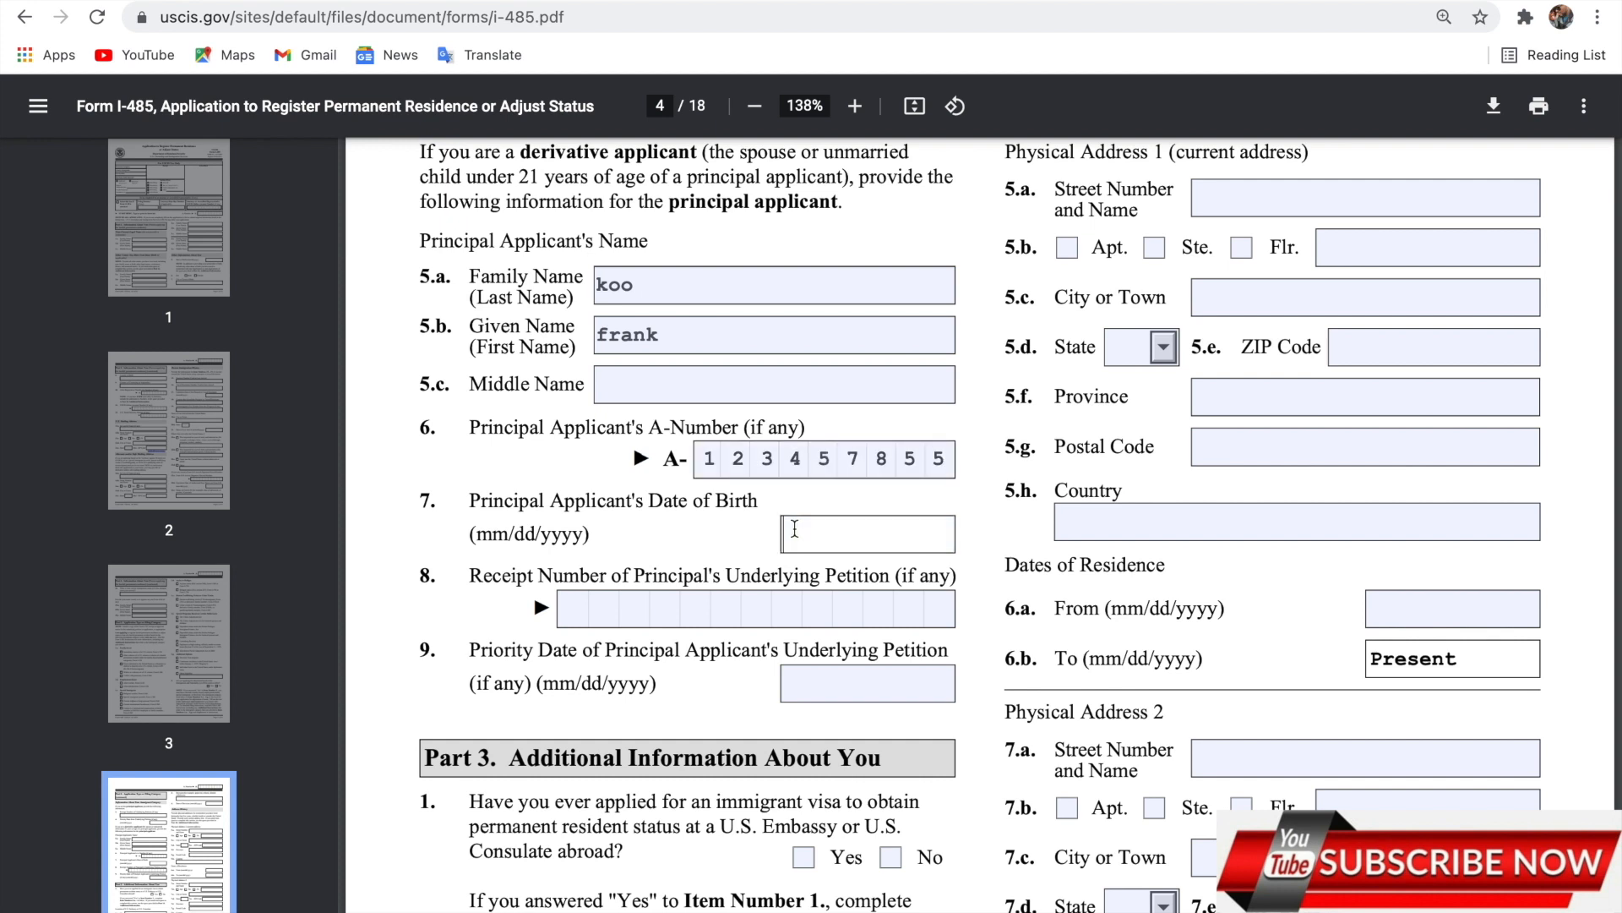
{"action": "type", "text": "6/13"}
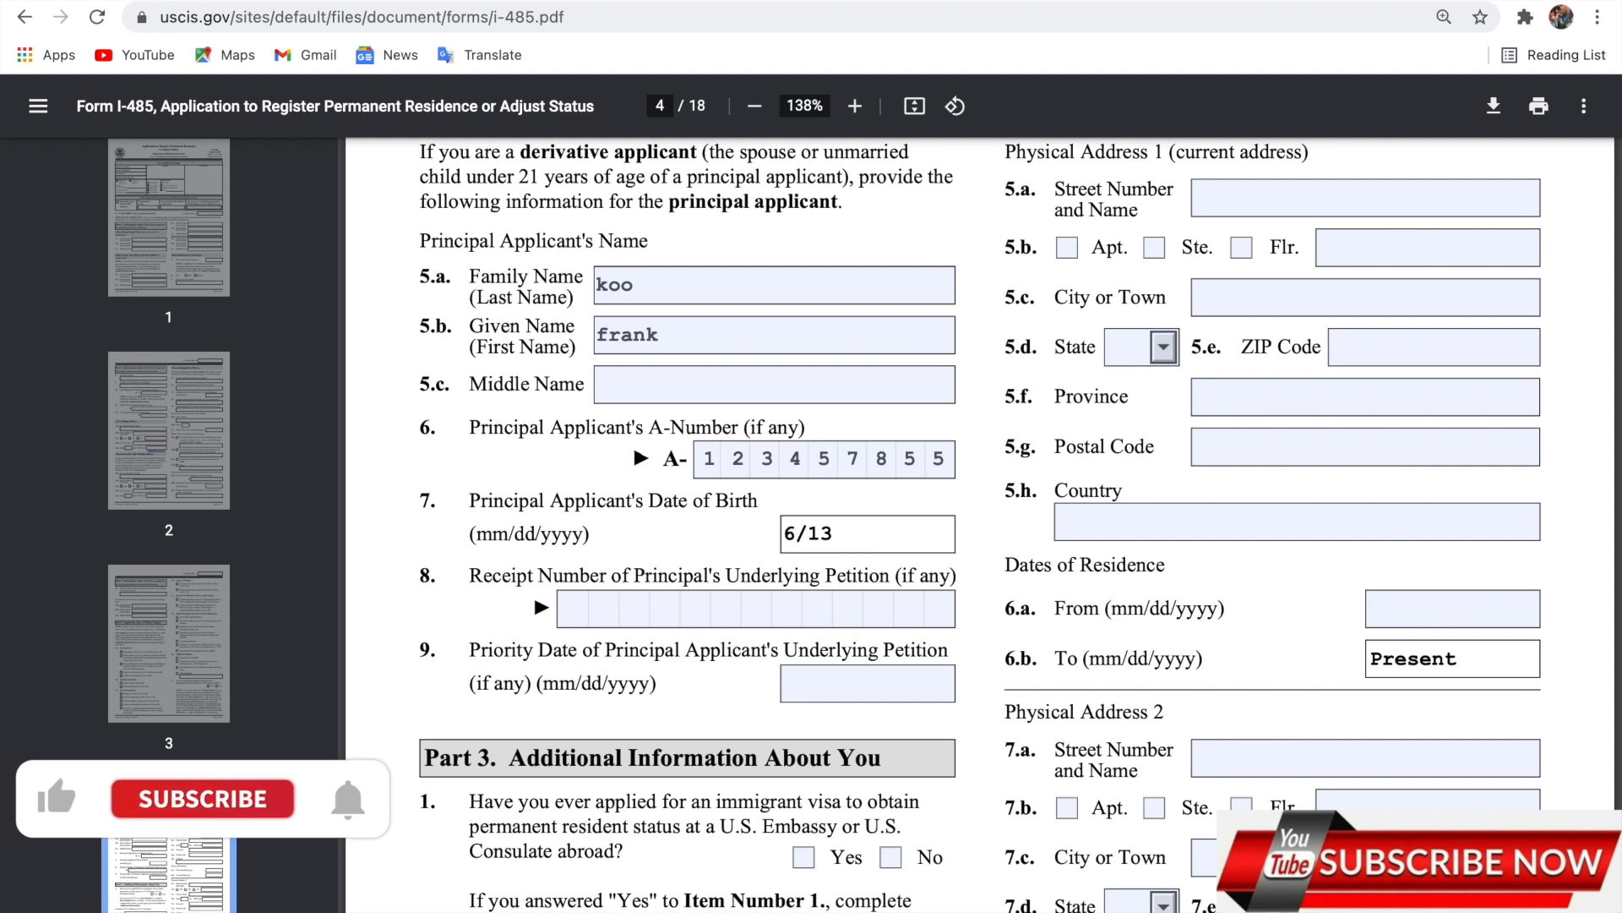
{"action": "type", "text": "/201"}
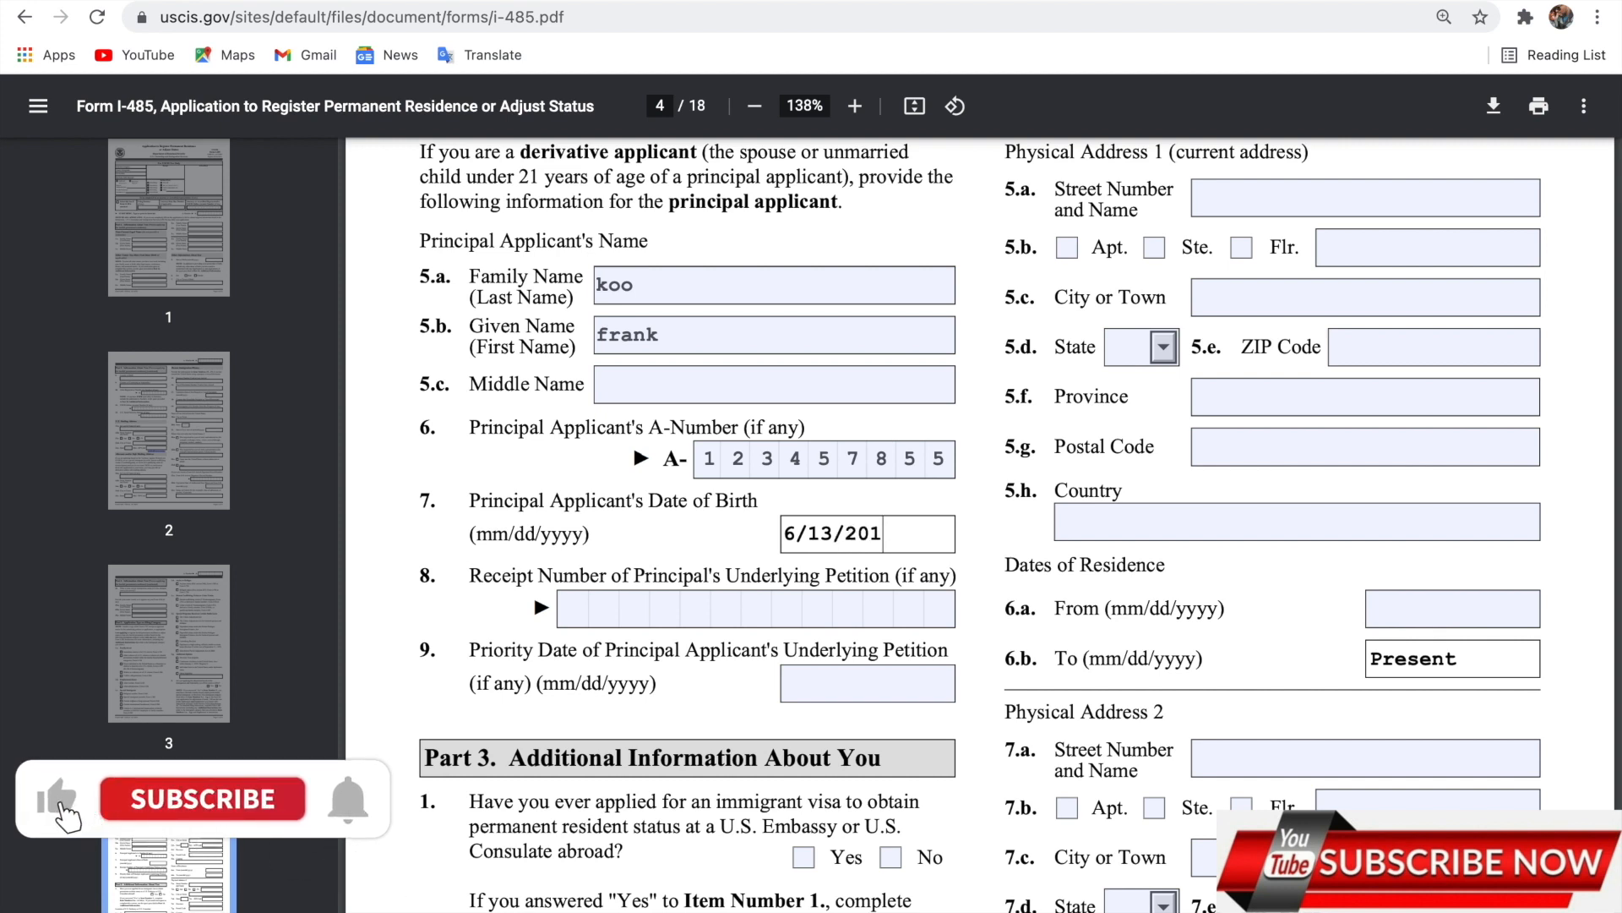
{"action": "key", "text": "BackSpace"}
{"action": "type", "text": "21"}
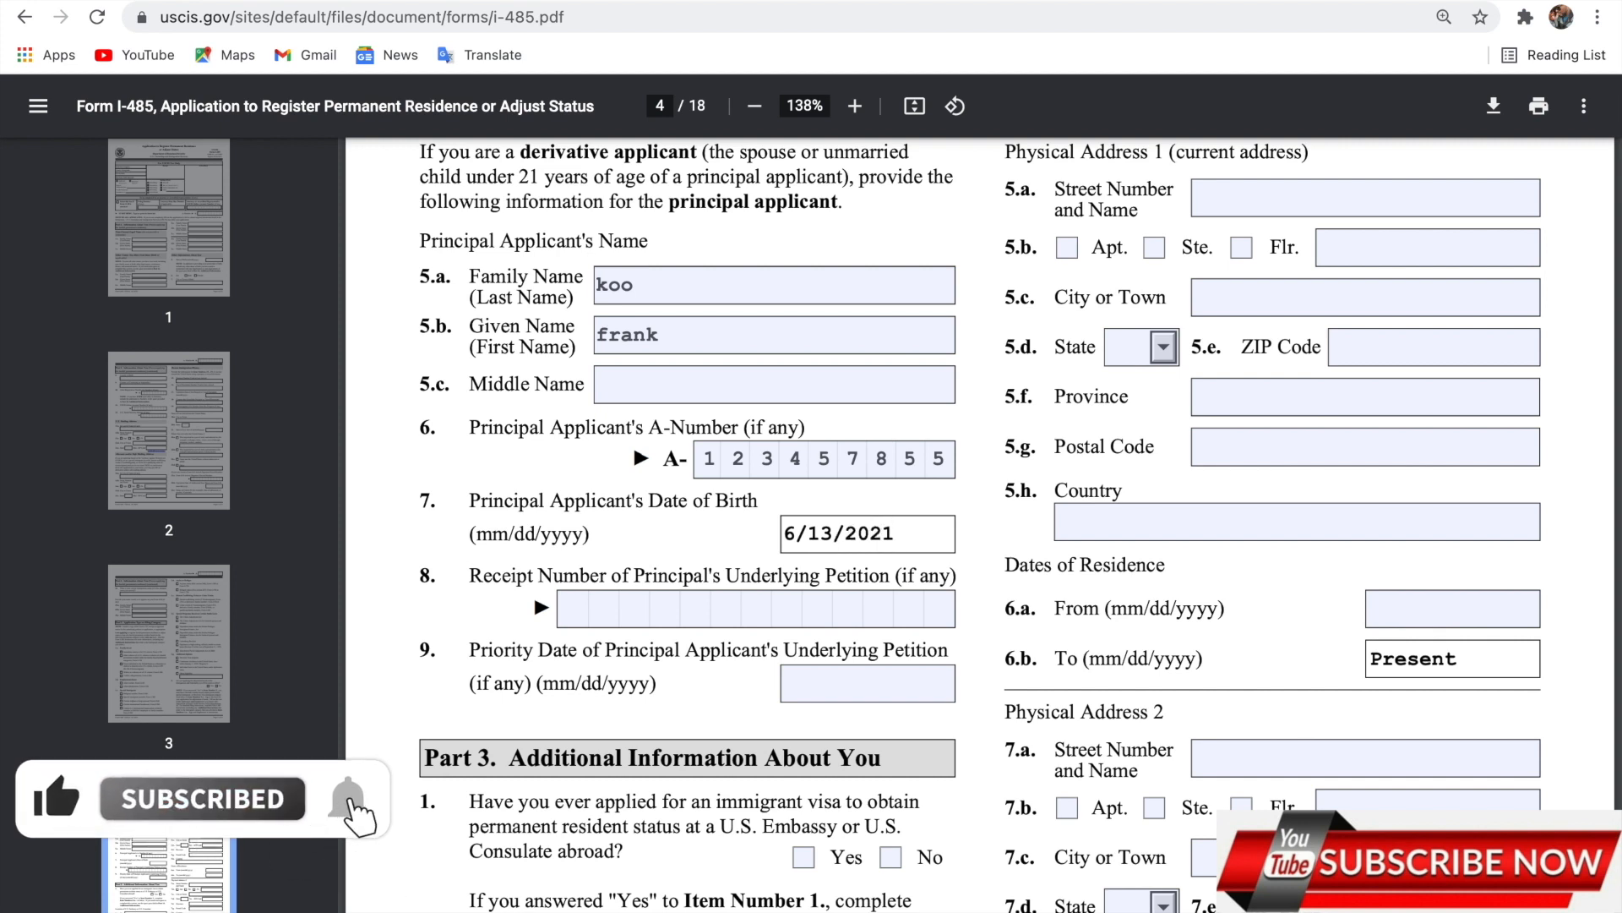
{"action": "left_click", "coordinate": [563, 610]}
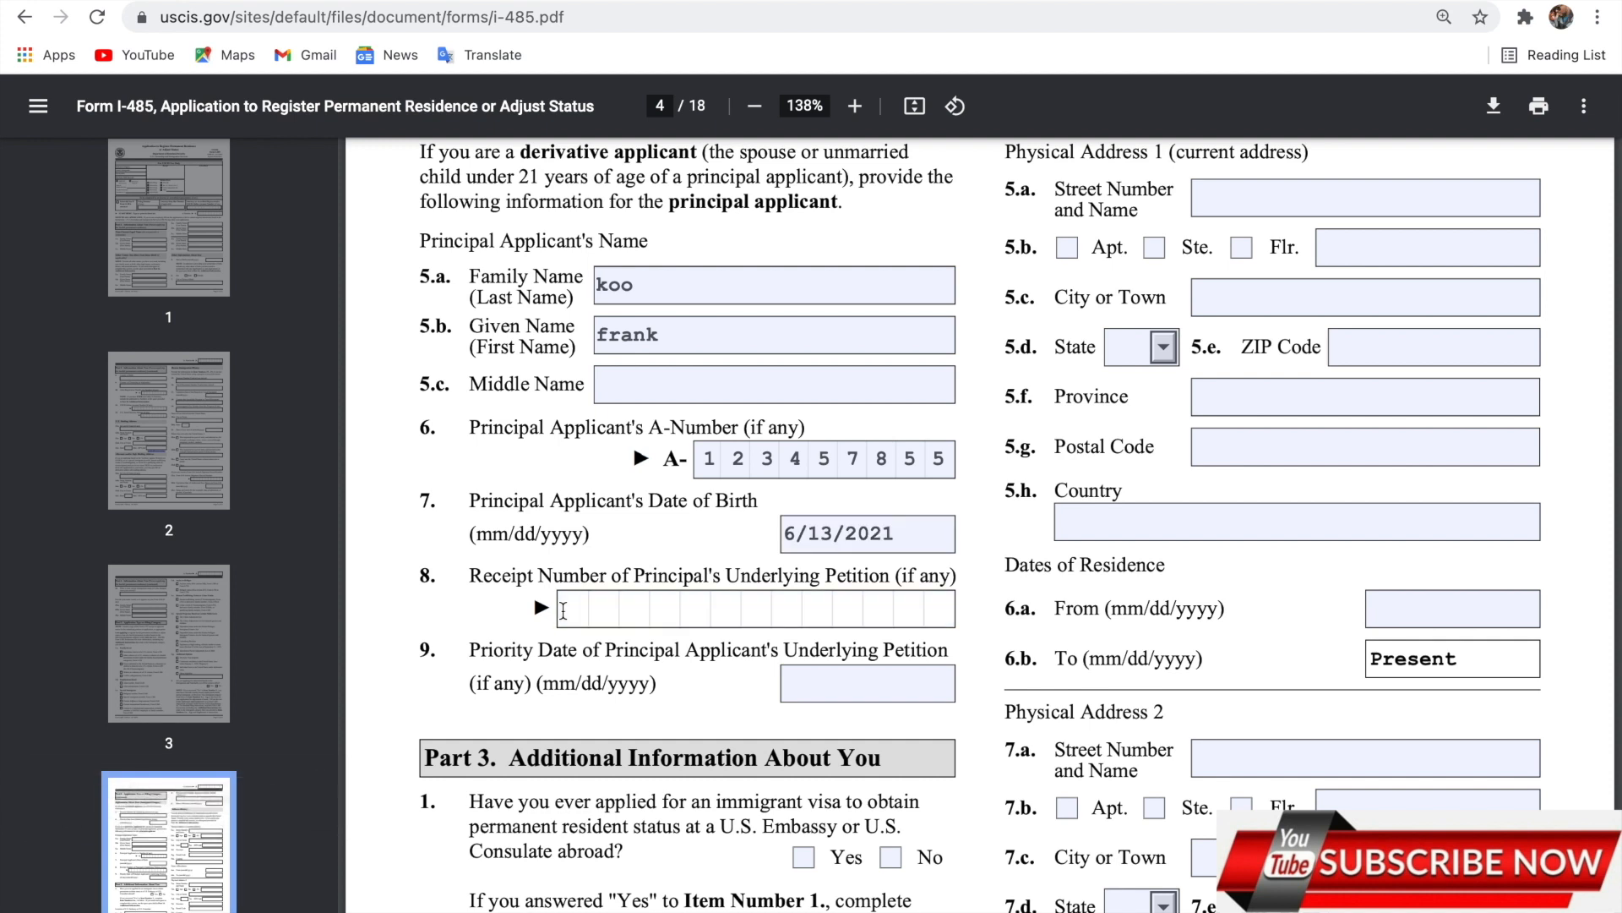
{"action": "type", "text": "123457663"}
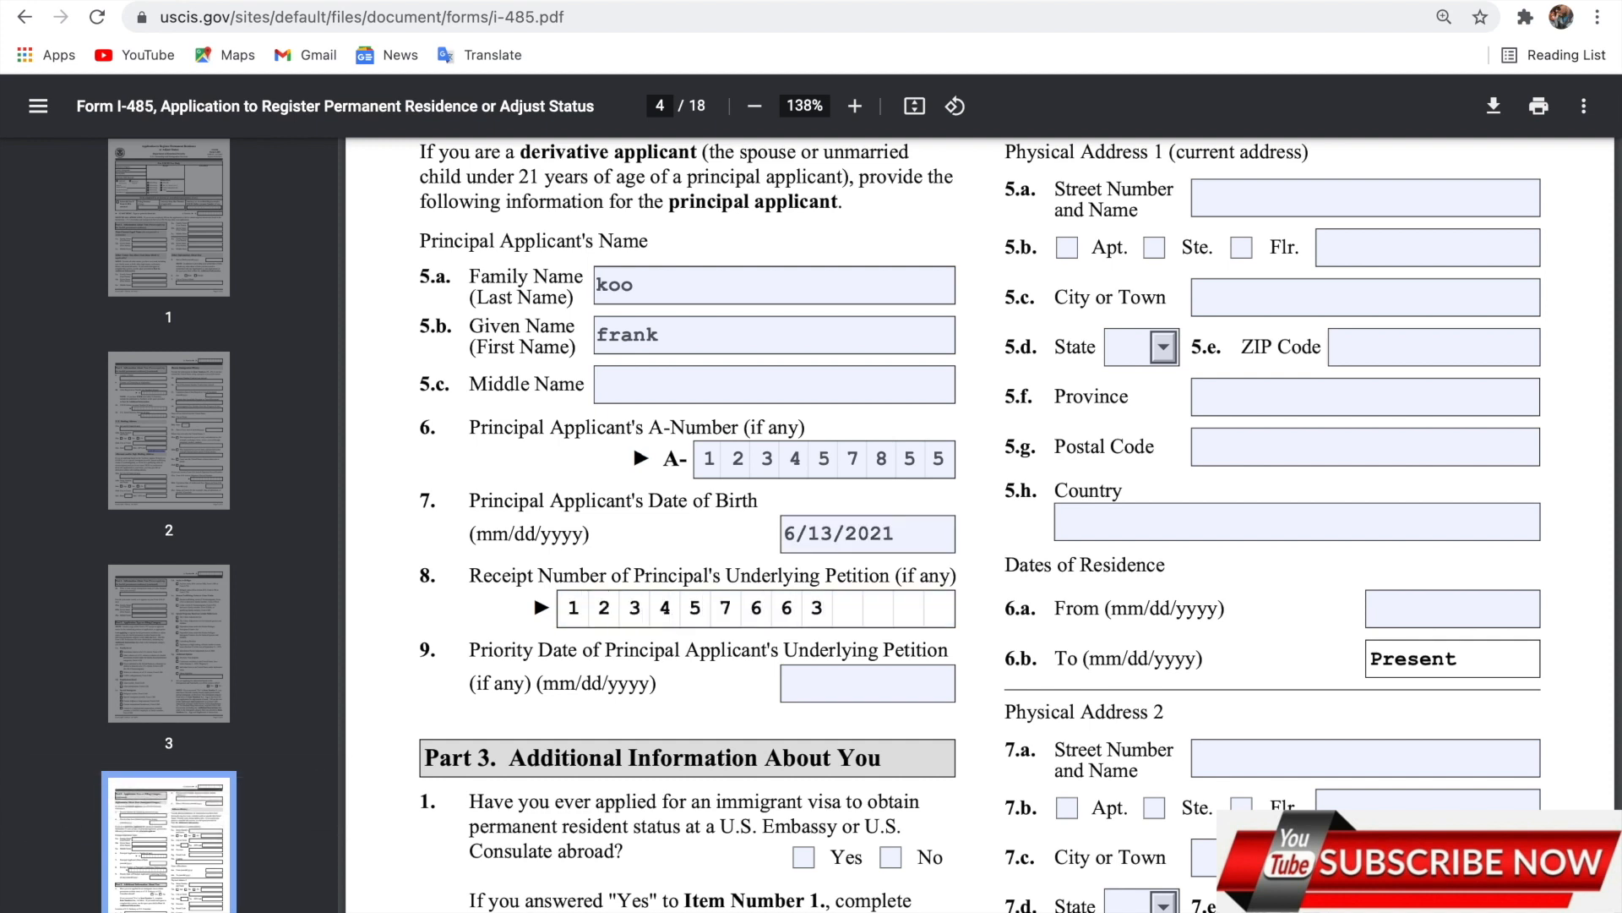
{"action": "type", "text": "9962"}
Set the principal's item 9 priority date to 7/12/2021 and scroll down to Part 3.
{"action": "left_click", "coordinate": [801, 679]}
{"action": "type", "text": "7/1"}
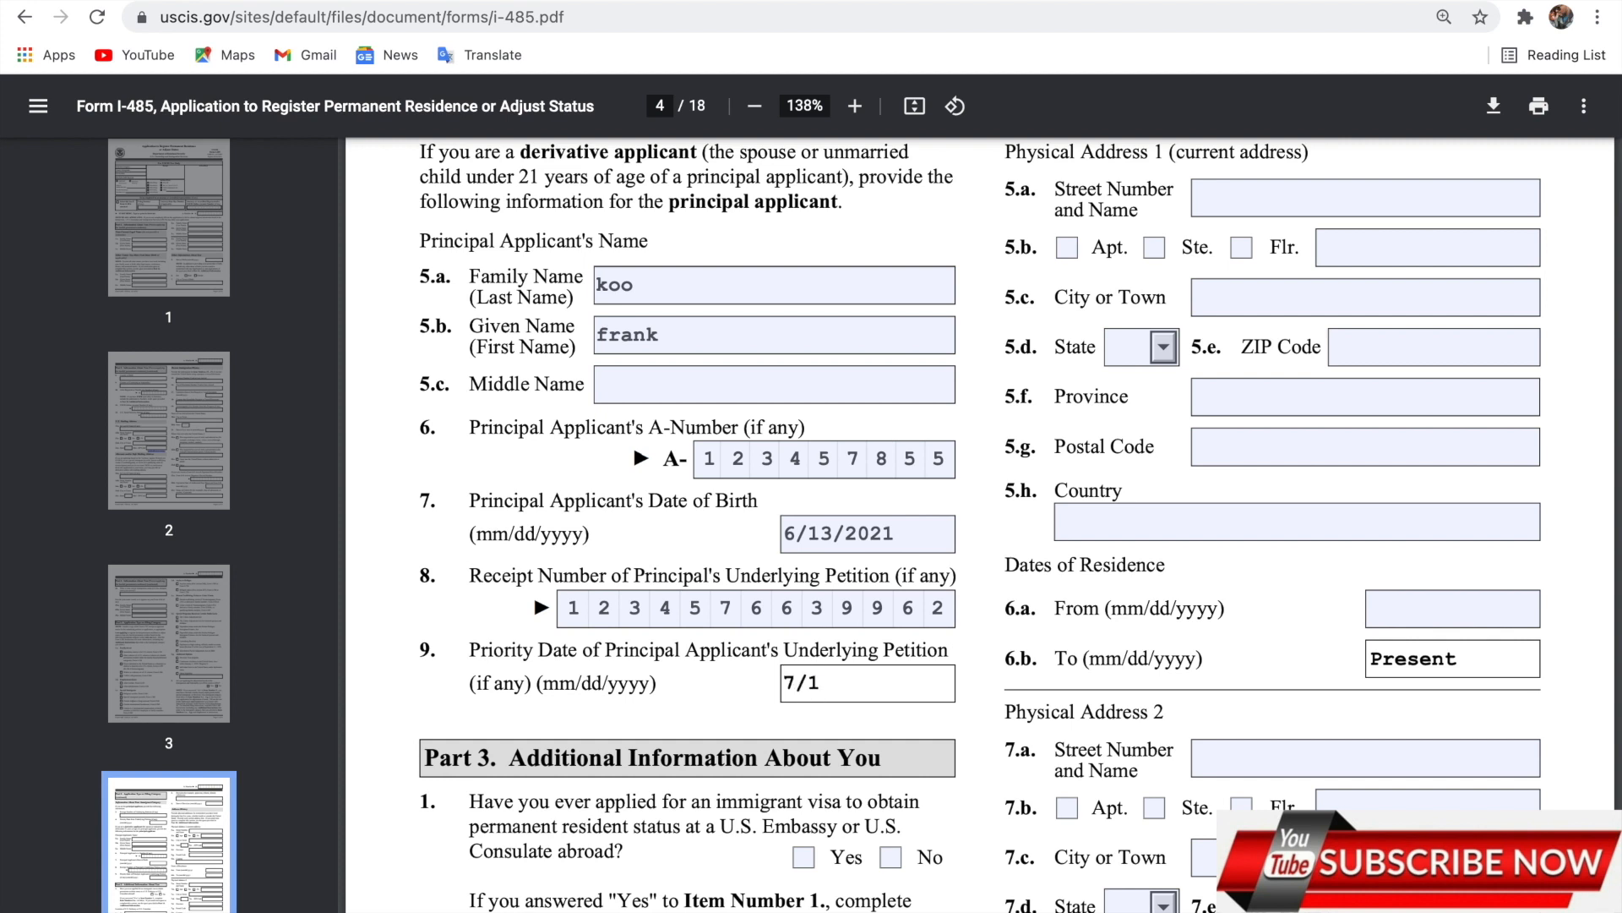
{"action": "type", "text": "2021"}
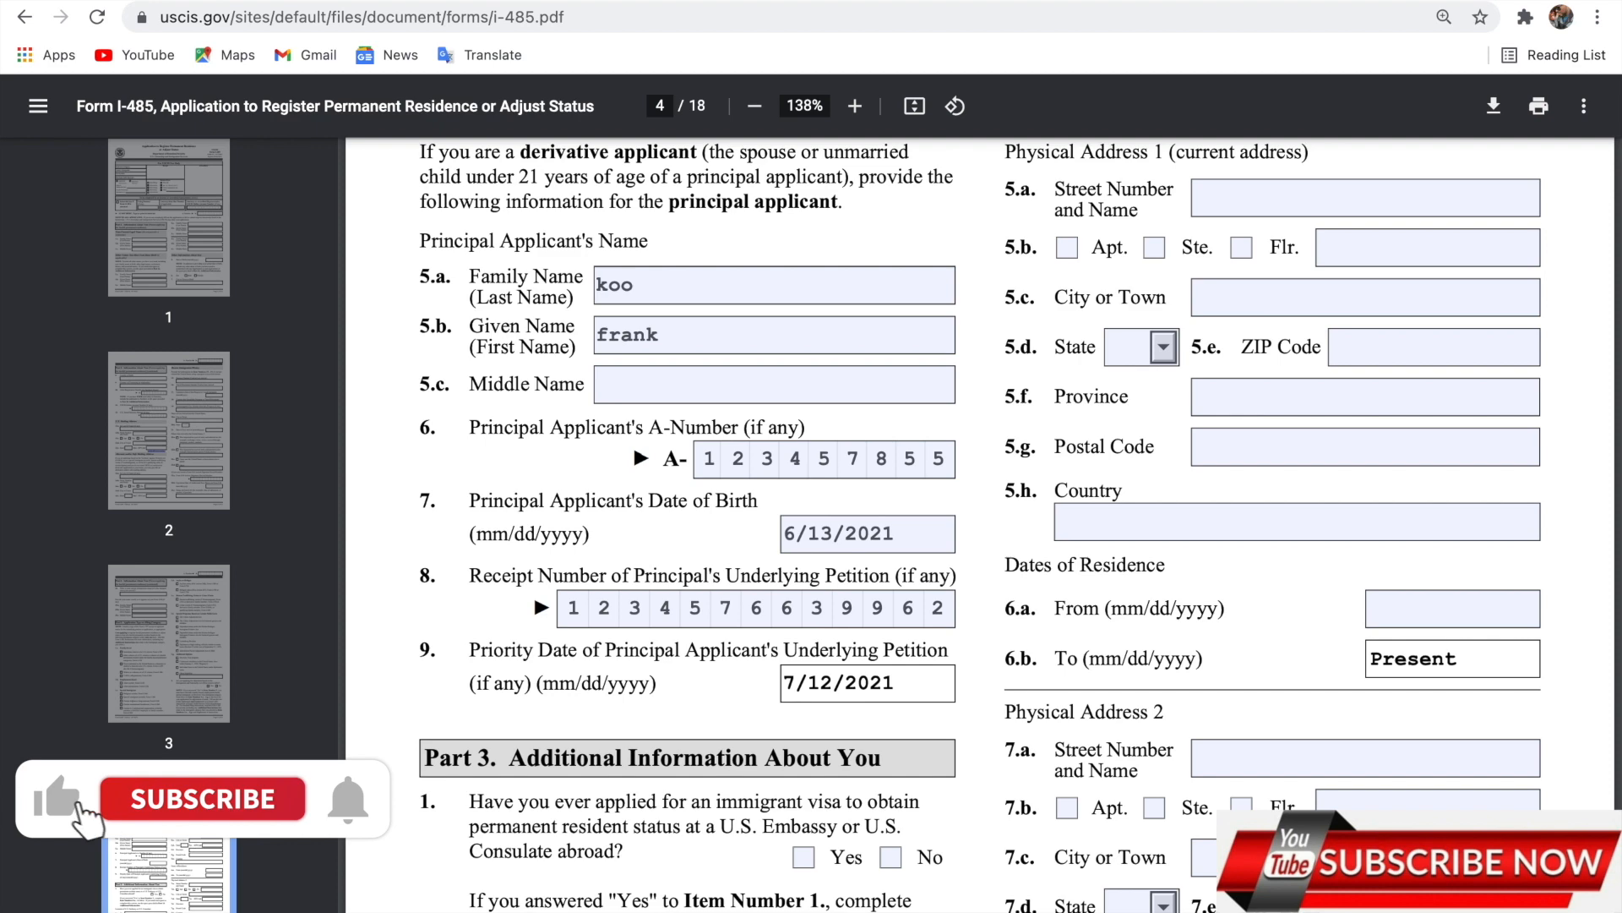
{"action": "scroll", "coordinate": [811, 523], "scroll_direction": "down", "scroll_amount": 5}
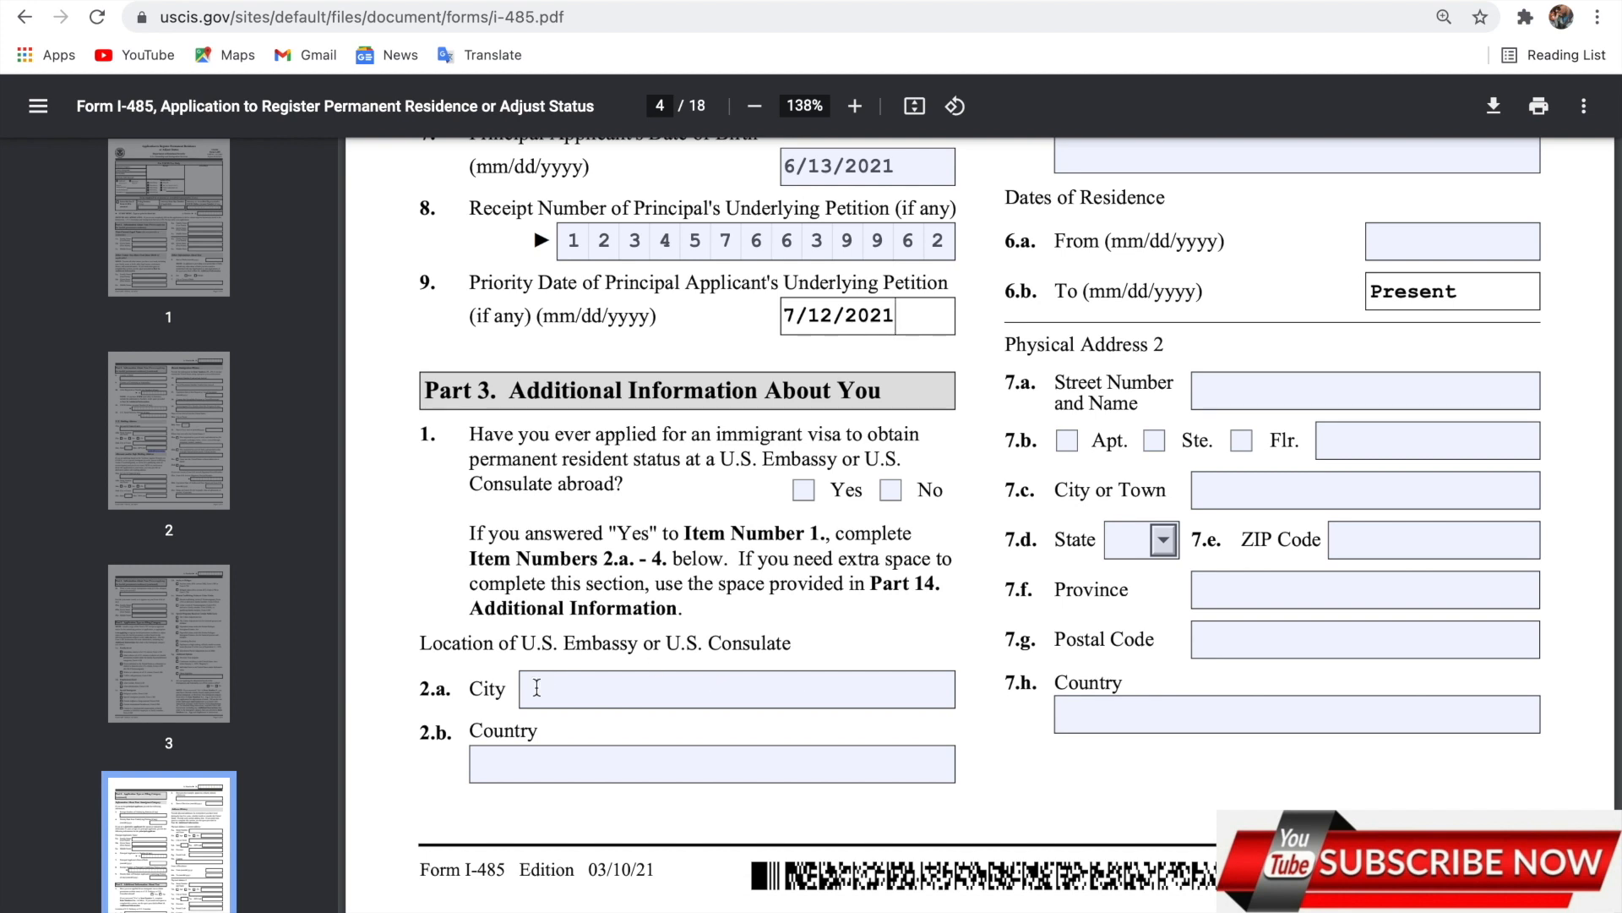
Mark No for Part 3 item 1: never applied abroad for an immigrant visa.
{"action": "left_click", "coordinate": [892, 490]}
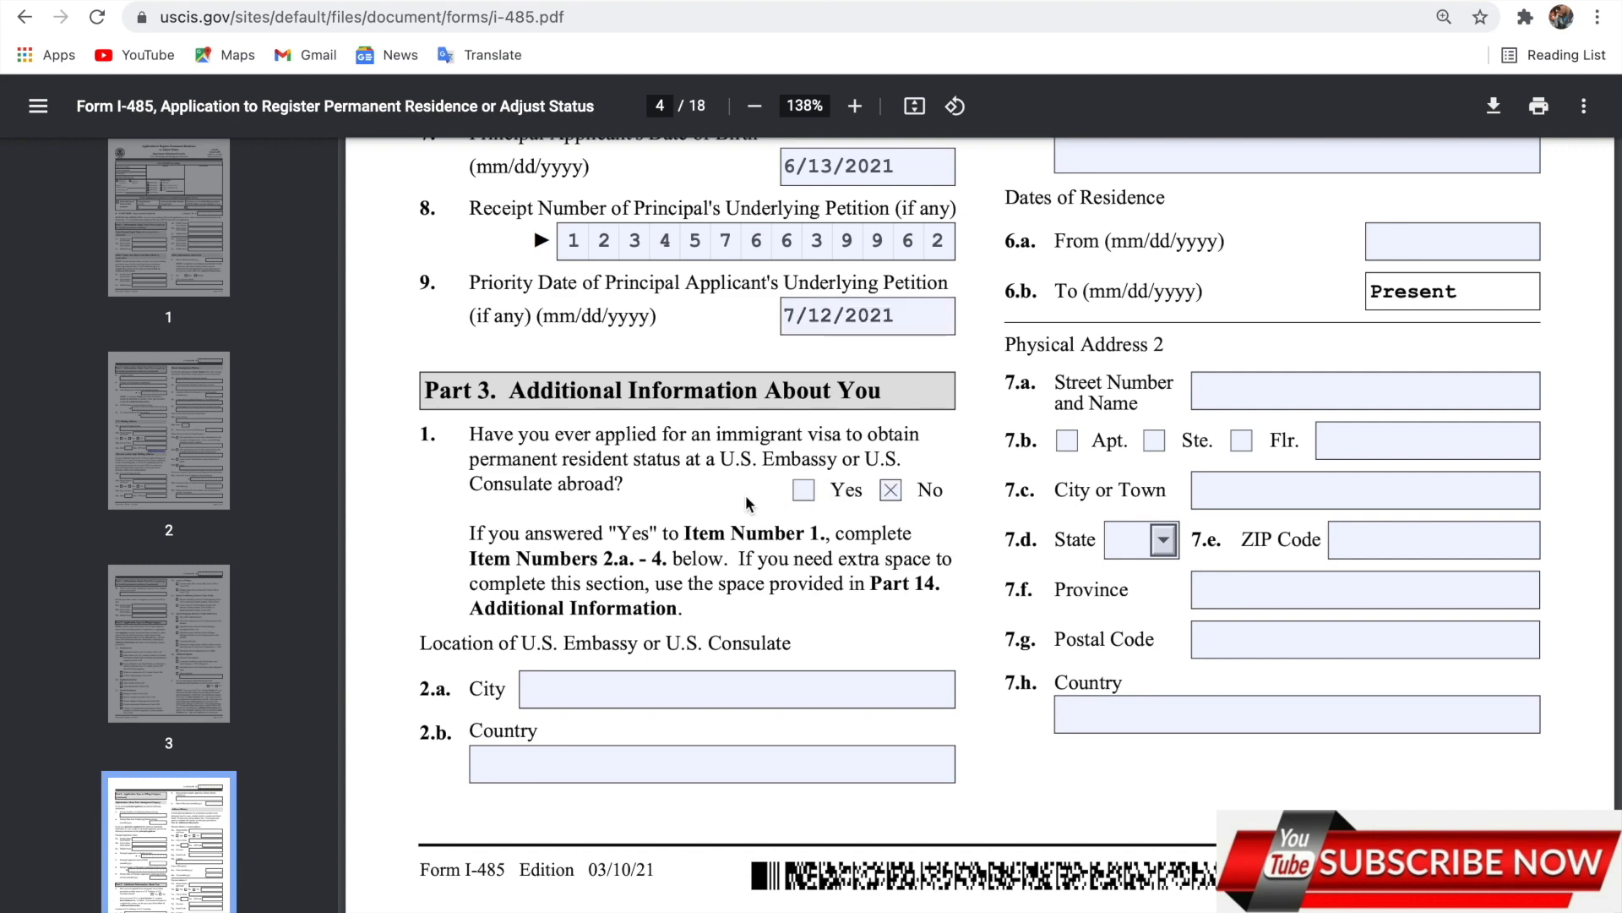
{"action": "scroll", "coordinate": [746, 494], "scroll_direction": "down", "scroll_amount": 2}
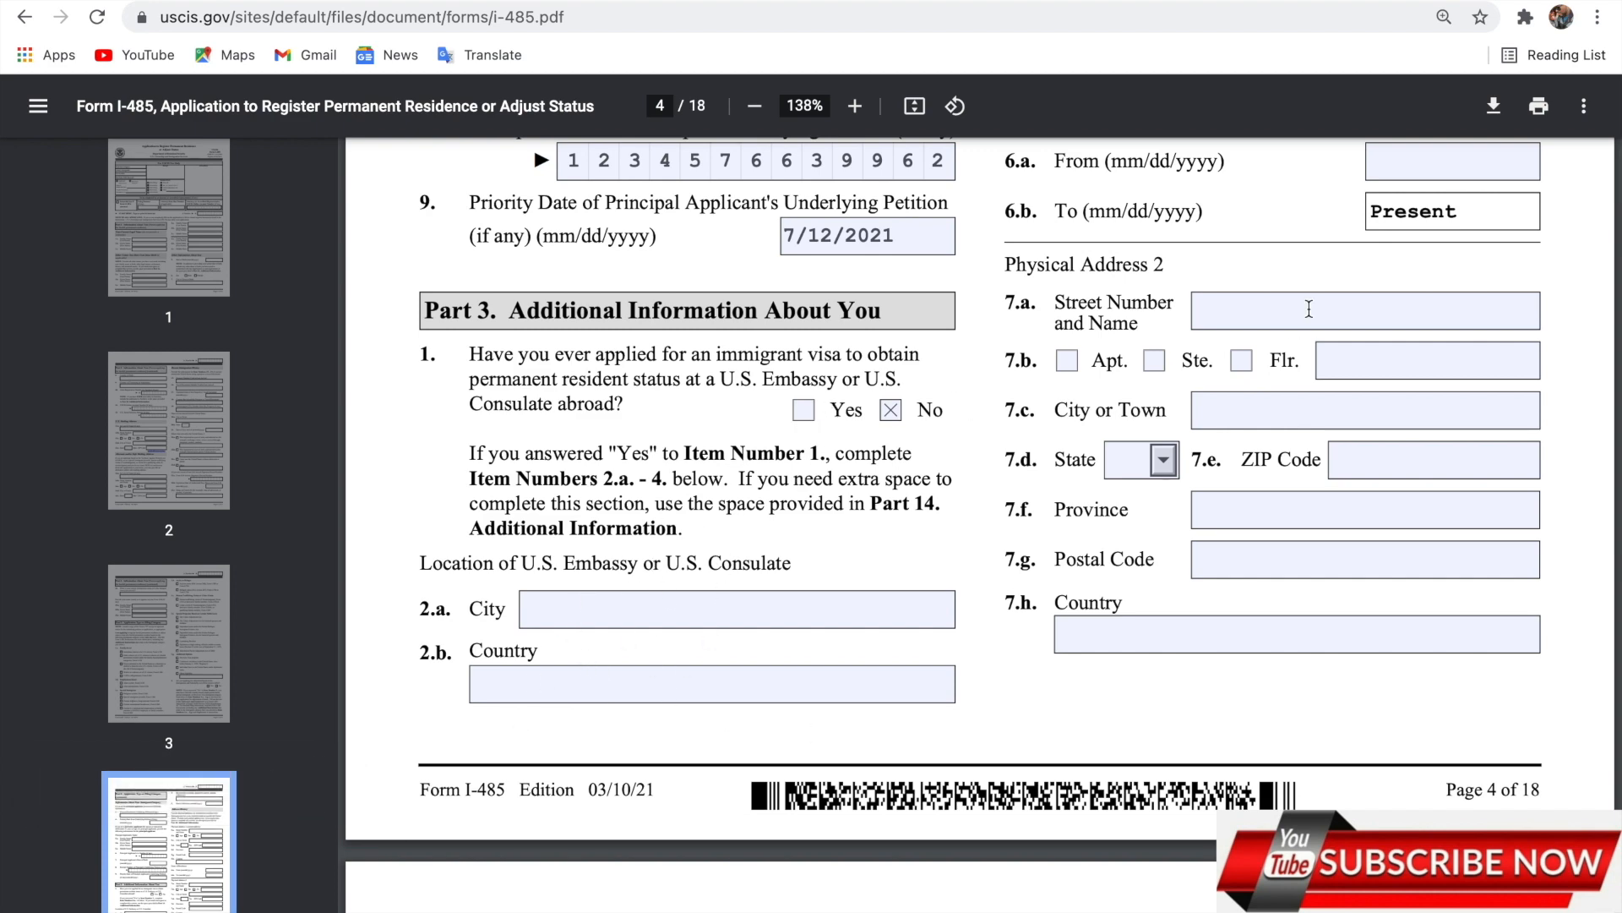
{"action": "scroll", "coordinate": [1309, 310], "scroll_direction": "up", "scroll_amount": 15}
Scroll through the page 4 entries down to the top of page 5, Part 3 continued.
{"action": "scroll", "coordinate": [1304, 322], "scroll_direction": "up", "scroll_amount": 1}
{"action": "scroll", "coordinate": [1357, 610], "scroll_direction": "down", "scroll_amount": 2}
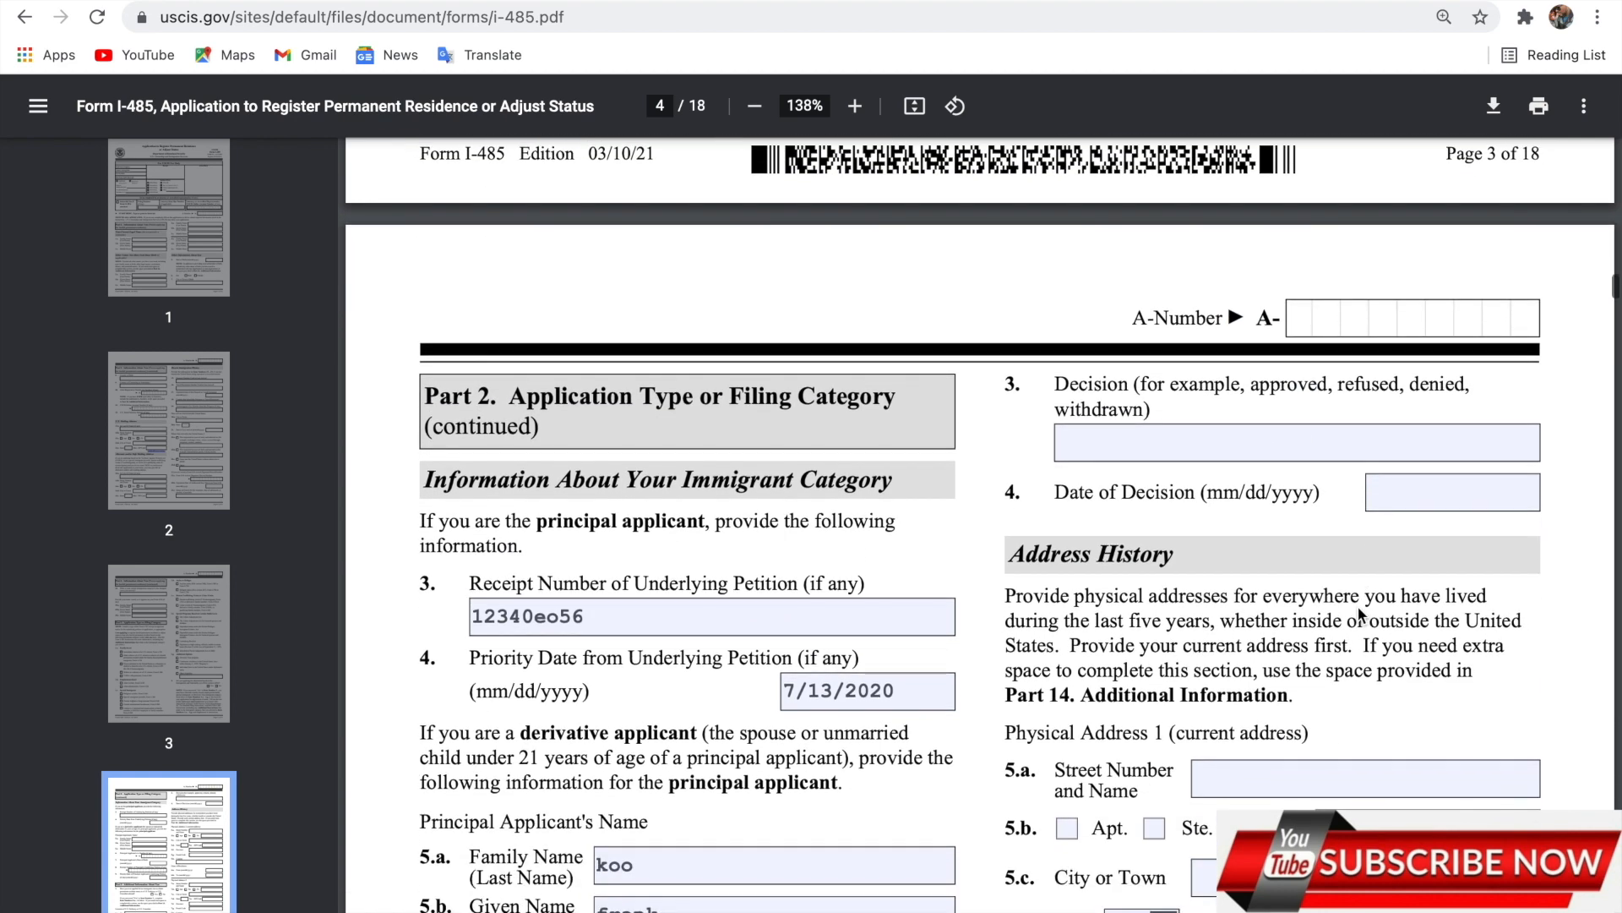
{"action": "scroll", "coordinate": [1357, 605], "scroll_direction": "down", "scroll_amount": 2}
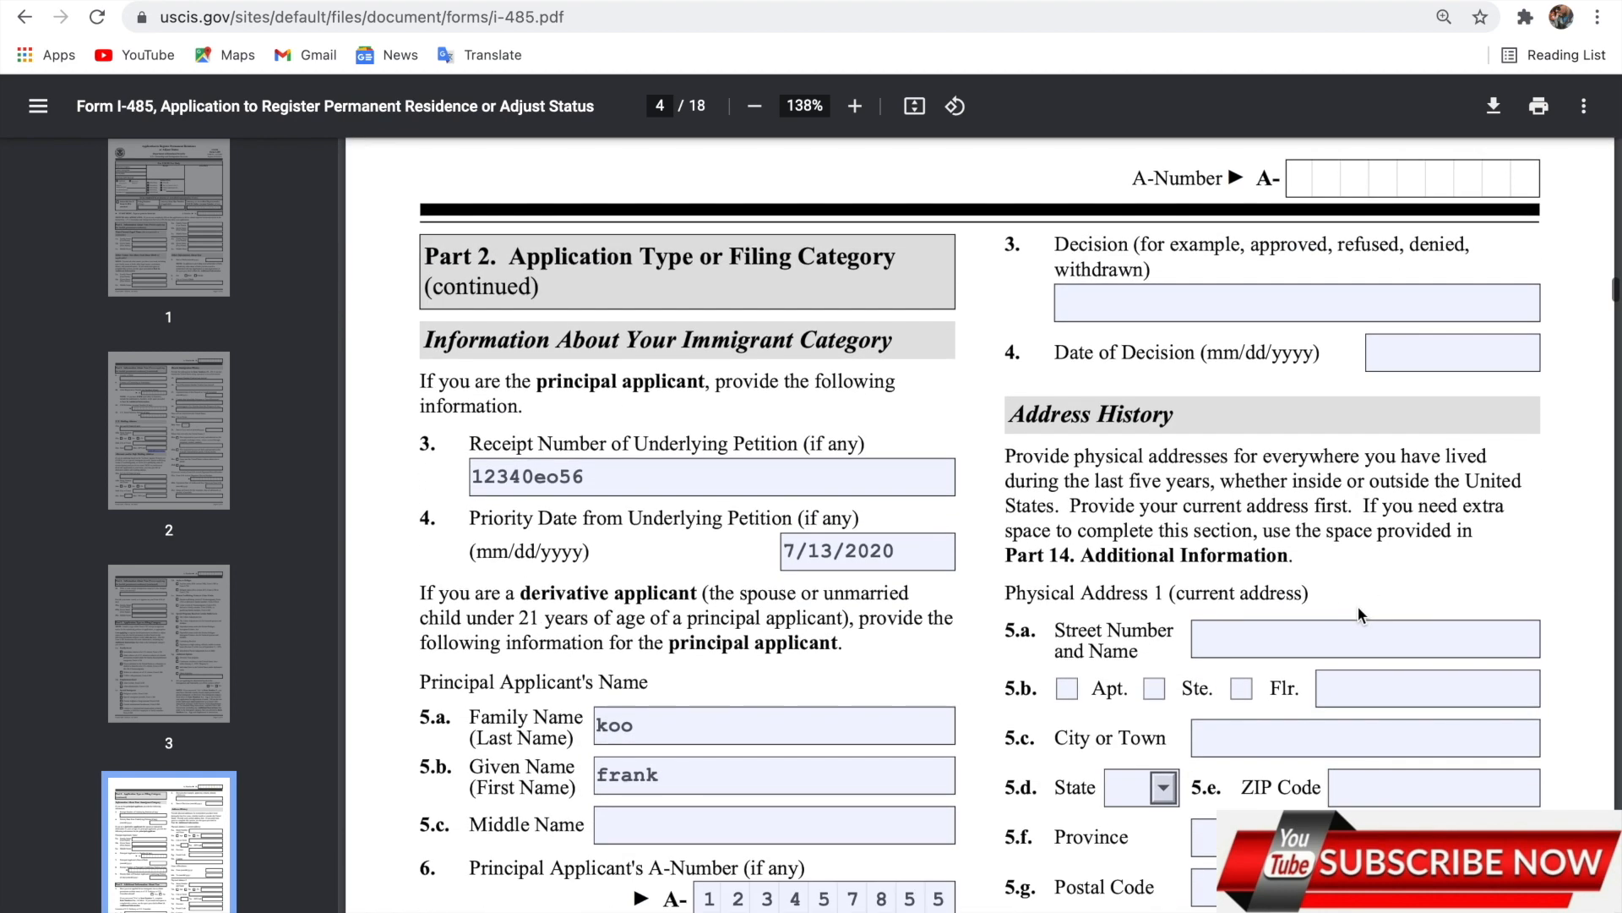
{"action": "scroll", "coordinate": [1299, 556], "scroll_direction": "down", "scroll_amount": 2}
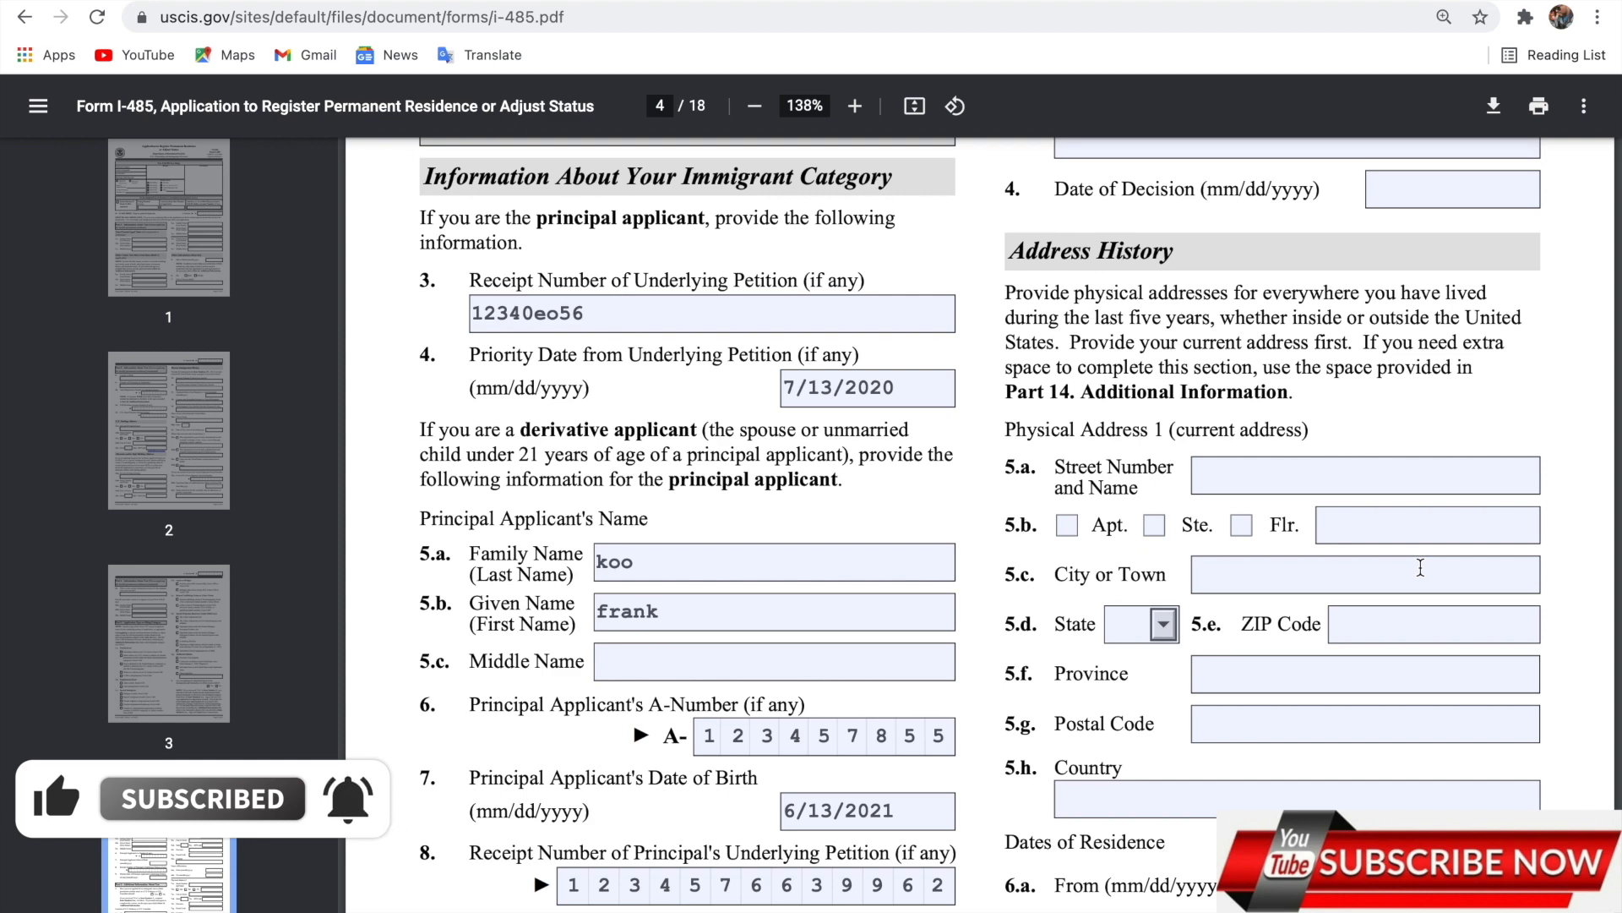
{"action": "scroll", "coordinate": [1420, 568], "scroll_direction": "down", "scroll_amount": 2}
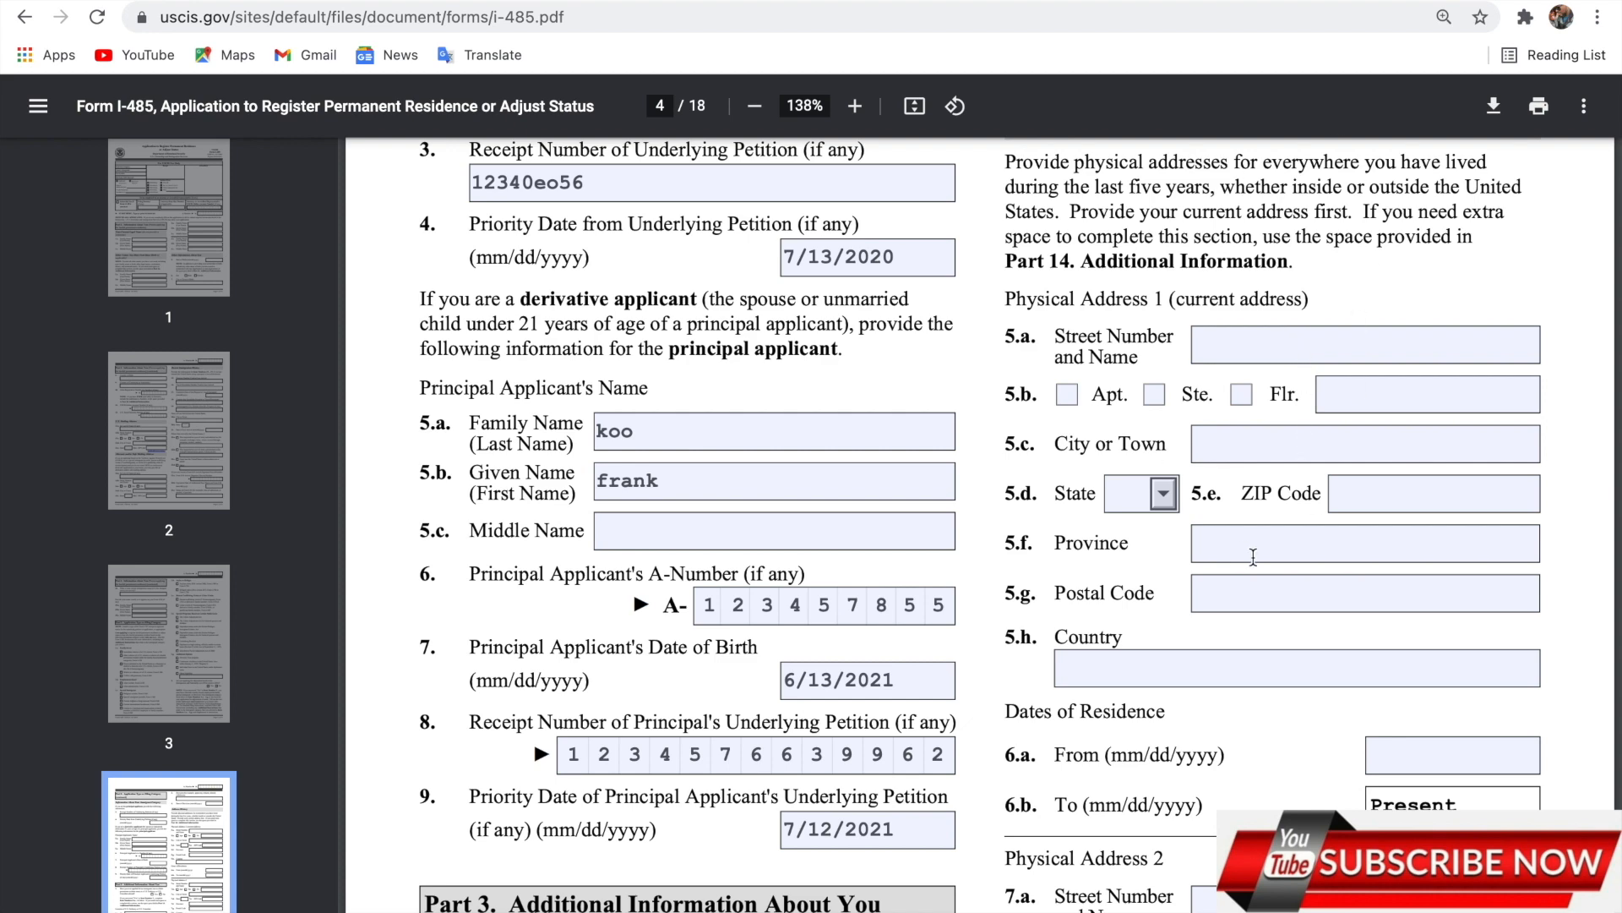
{"action": "scroll", "coordinate": [1289, 523], "scroll_direction": "down", "scroll_amount": 4}
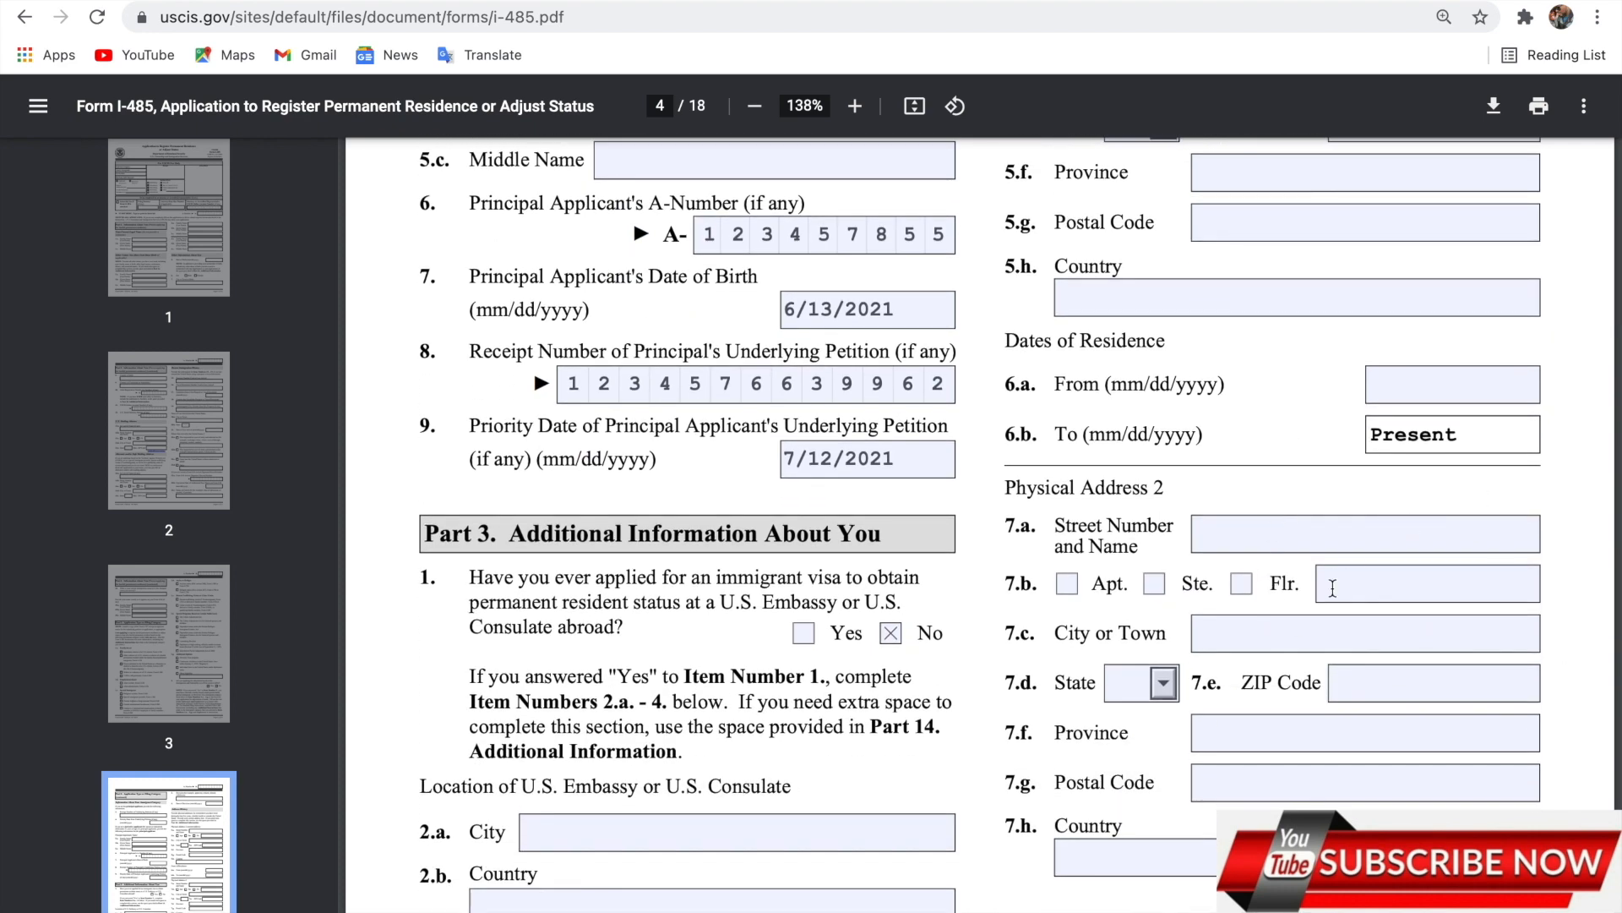
{"action": "scroll", "coordinate": [1330, 625], "scroll_direction": "up", "scroll_amount": 3}
{"action": "scroll", "coordinate": [1330, 627], "scroll_direction": "up", "scroll_amount": 2}
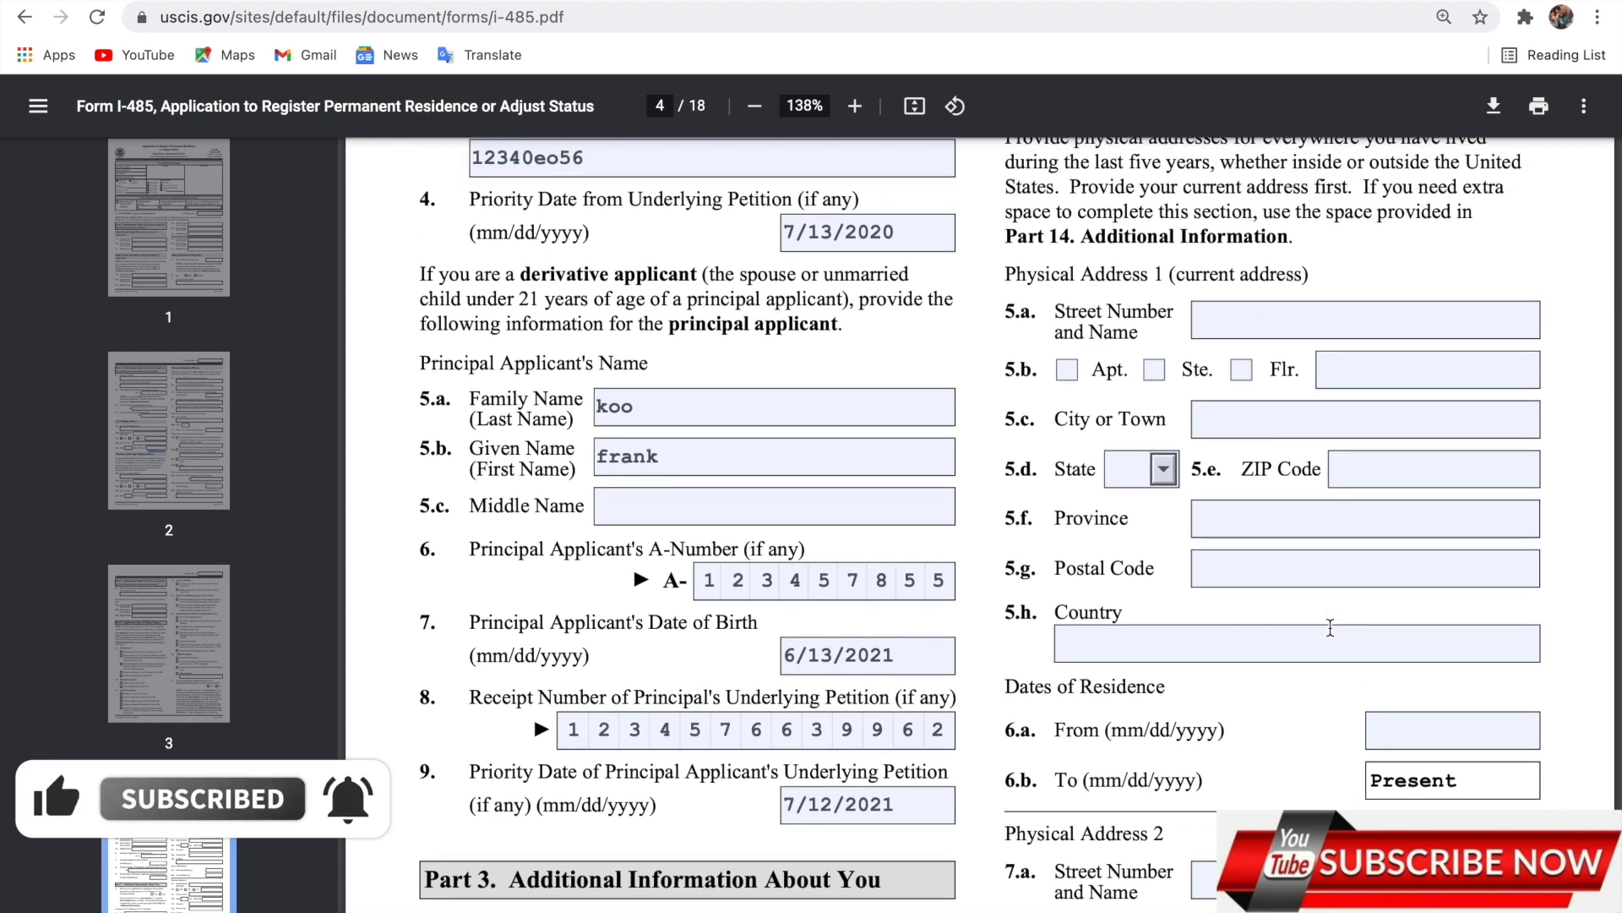
{"action": "scroll", "coordinate": [1330, 627], "scroll_direction": "down", "scroll_amount": 2}
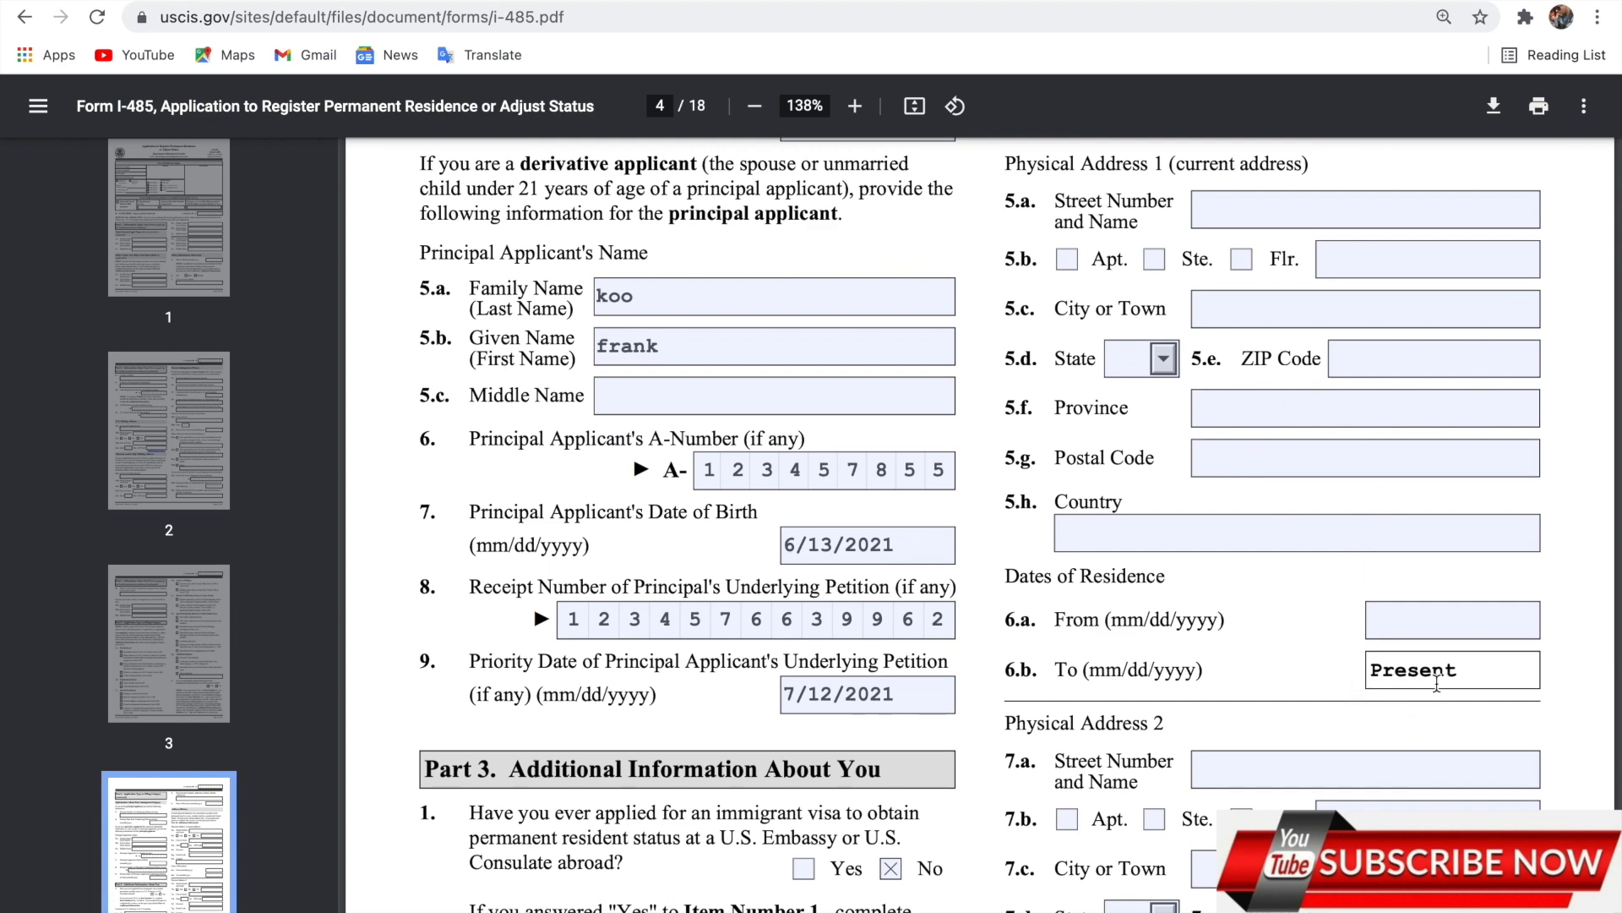
{"action": "scroll", "coordinate": [1399, 544], "scroll_direction": "up", "scroll_amount": 2}
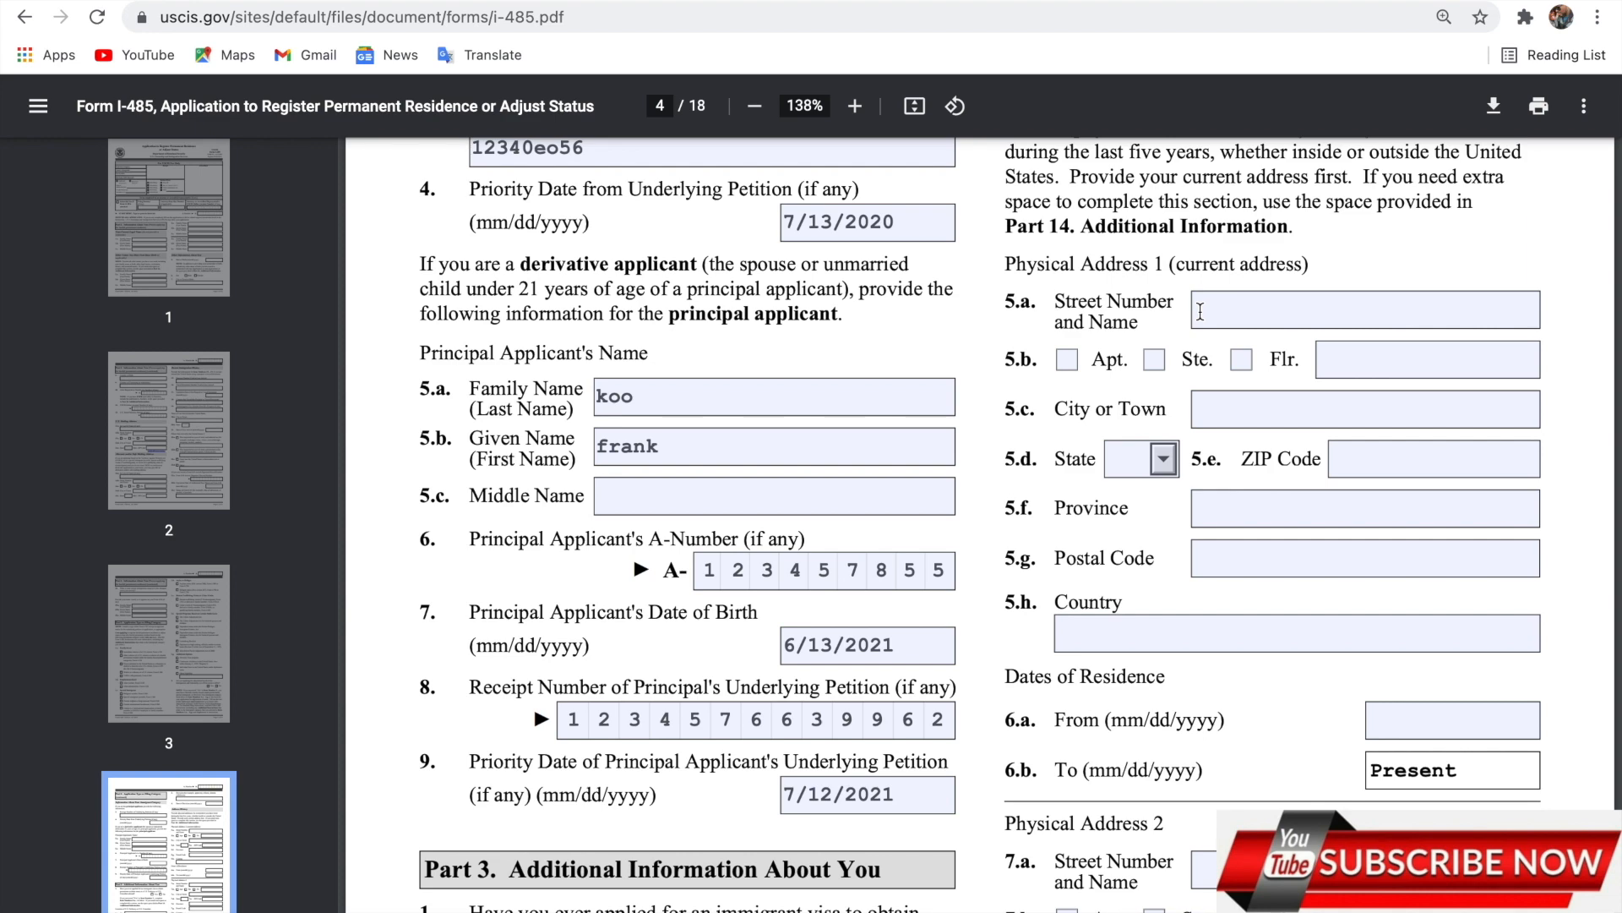
{"action": "scroll", "coordinate": [1372, 652], "scroll_direction": "down", "scroll_amount": 5}
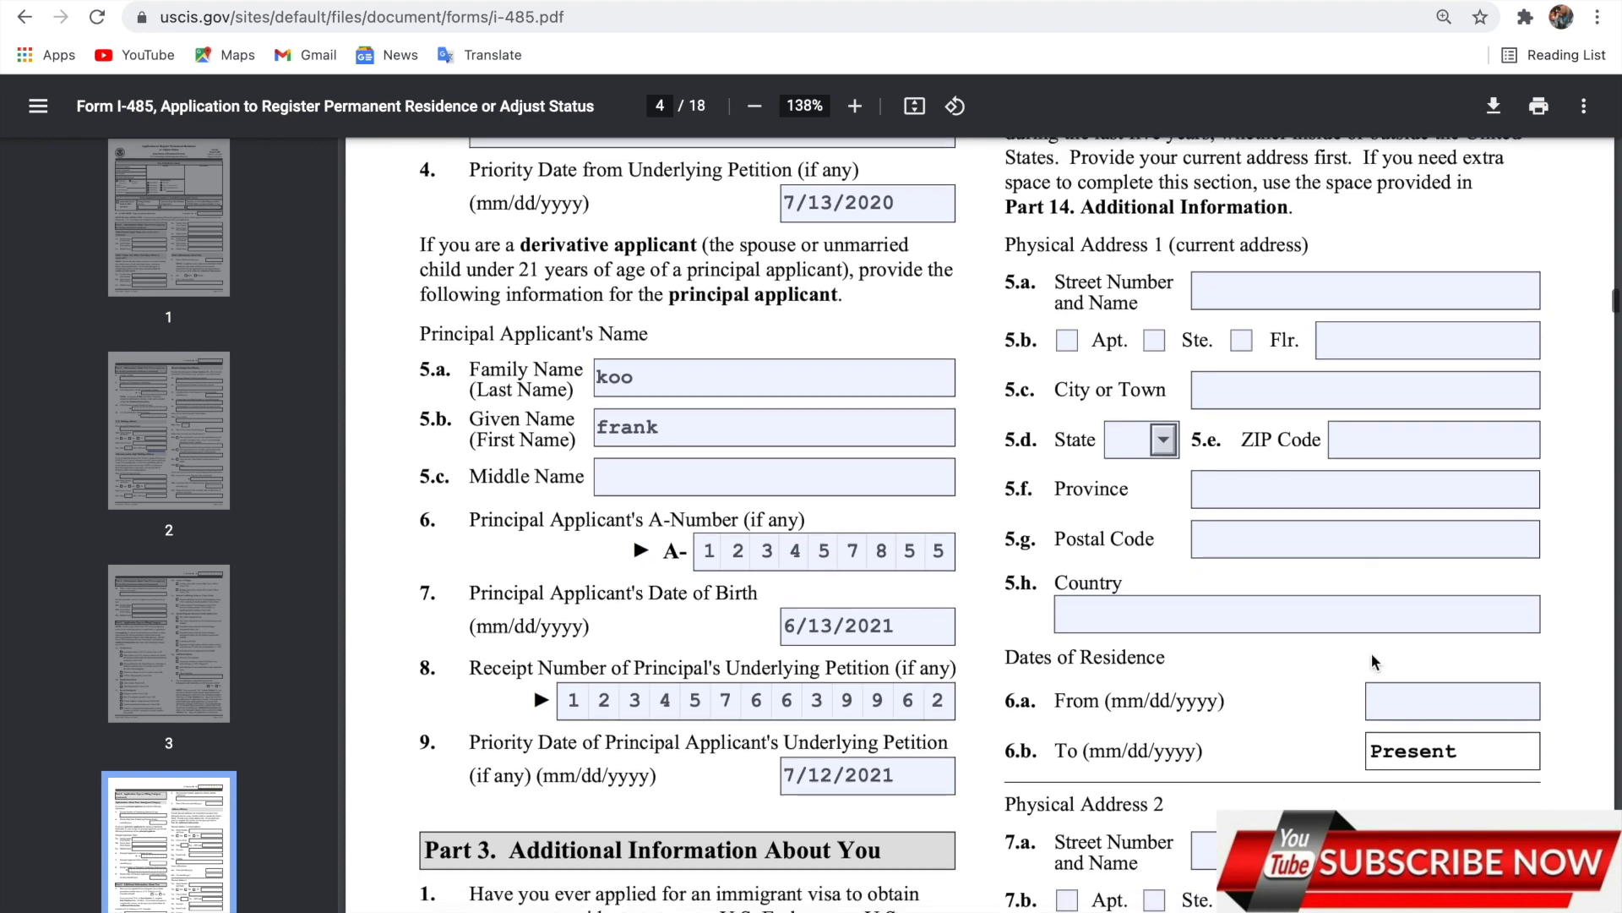
{"action": "scroll", "coordinate": [1371, 652], "scroll_direction": "down", "scroll_amount": 2}
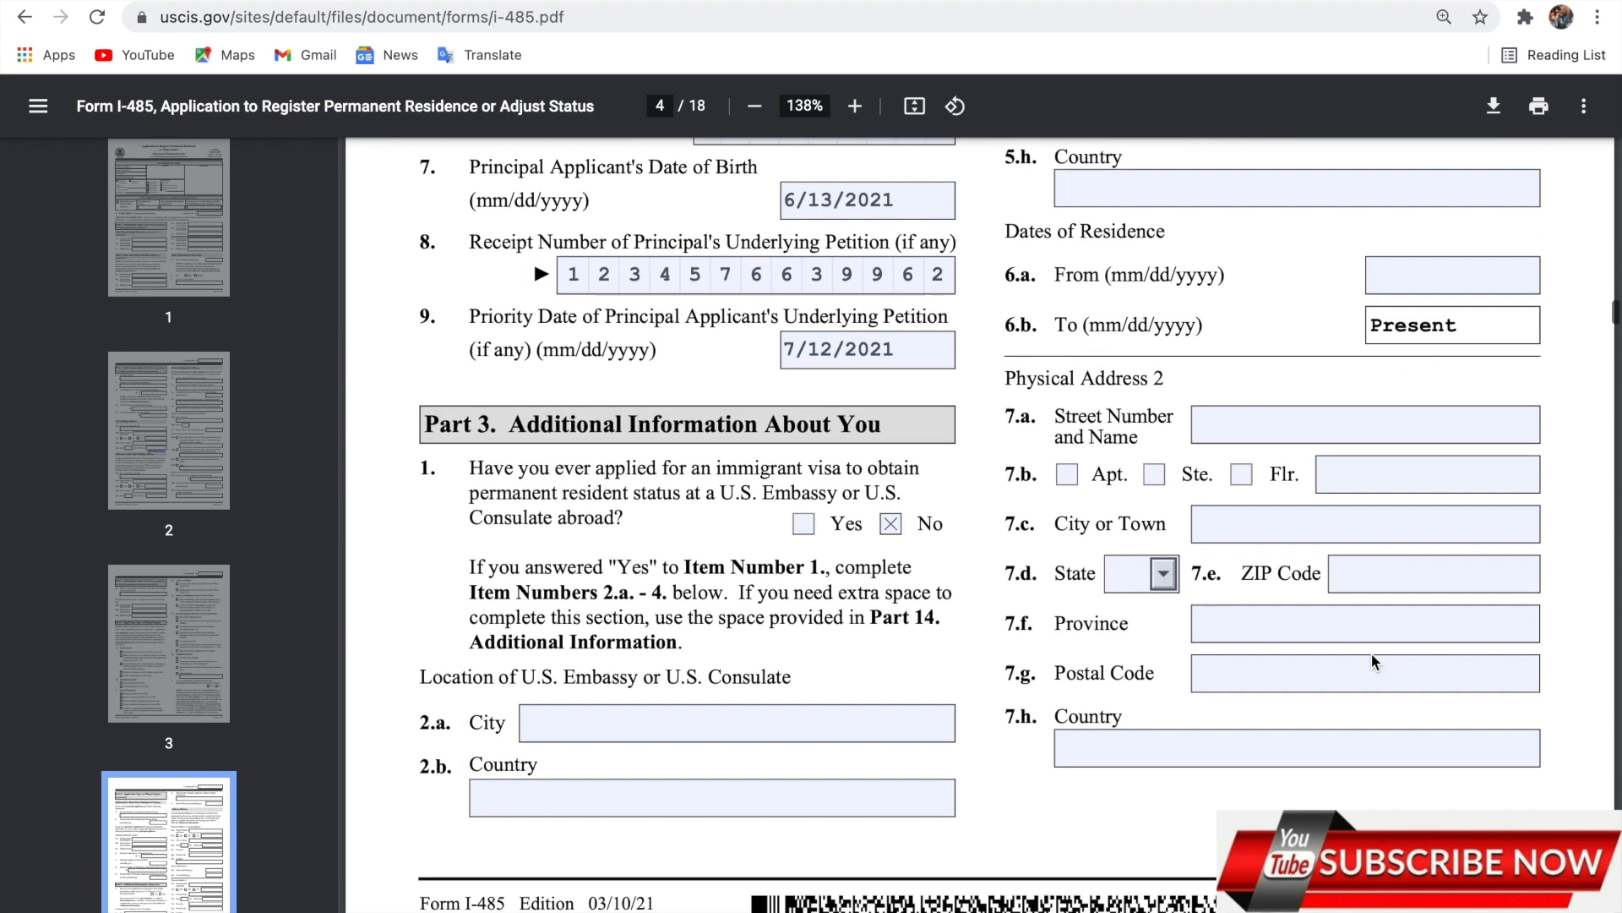
{"action": "scroll", "coordinate": [1291, 617], "scroll_direction": "down", "scroll_amount": 7}
{"action": "scroll", "coordinate": [1289, 615], "scroll_direction": "down", "scroll_amount": 2}
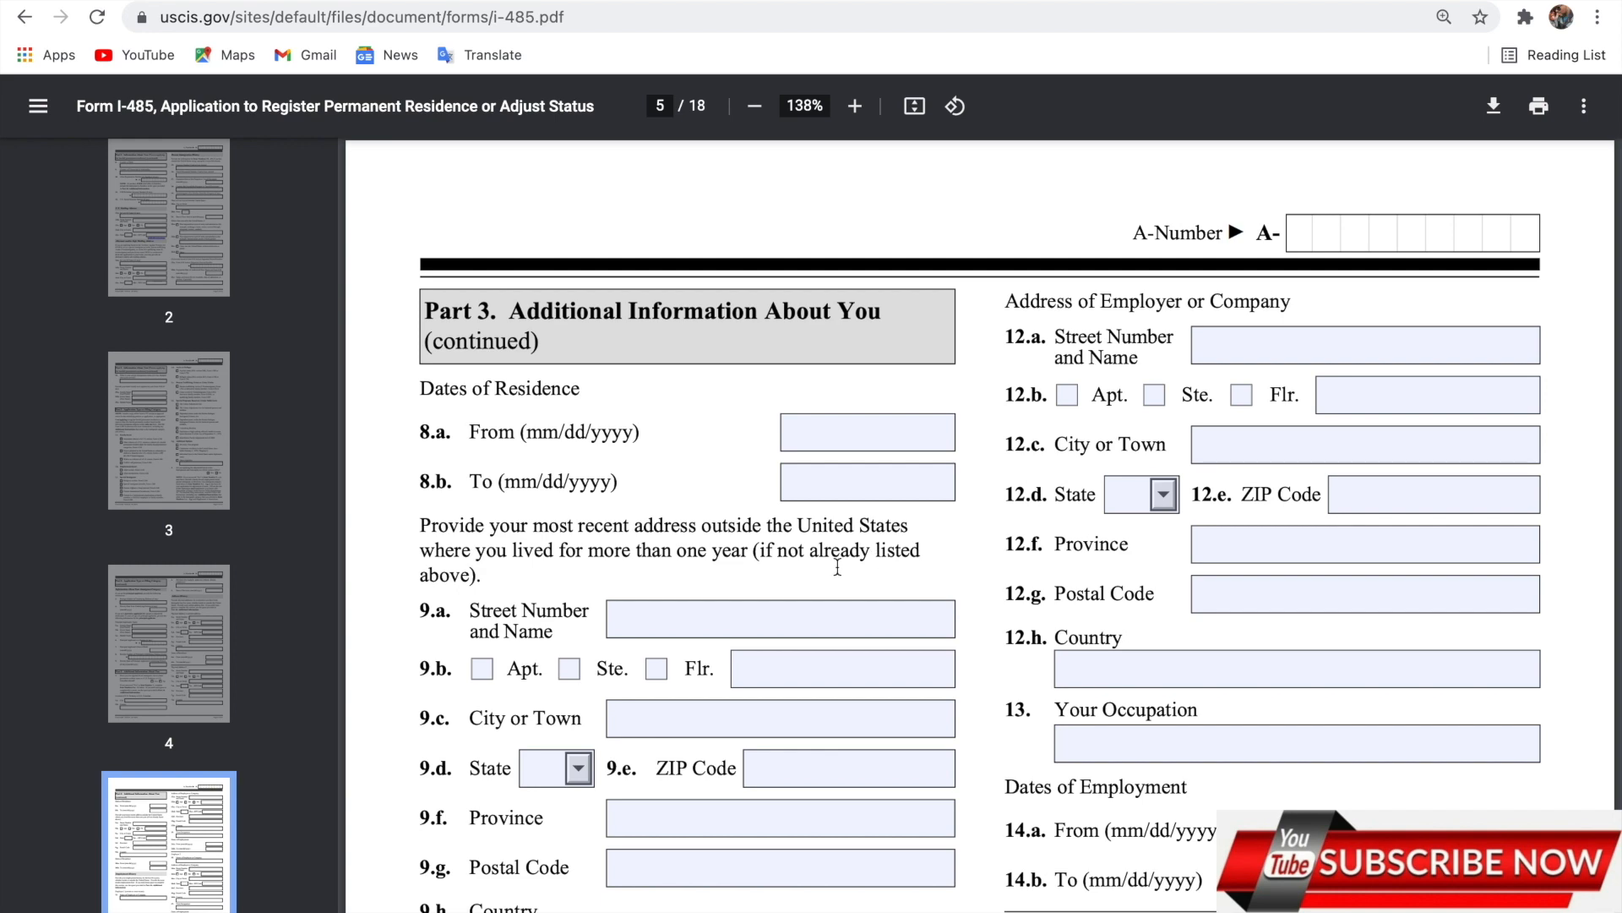
Scroll past page 5's address and Employment History fields to the top of page 6.
{"action": "scroll", "coordinate": [855, 633], "scroll_direction": "down", "scroll_amount": 2}
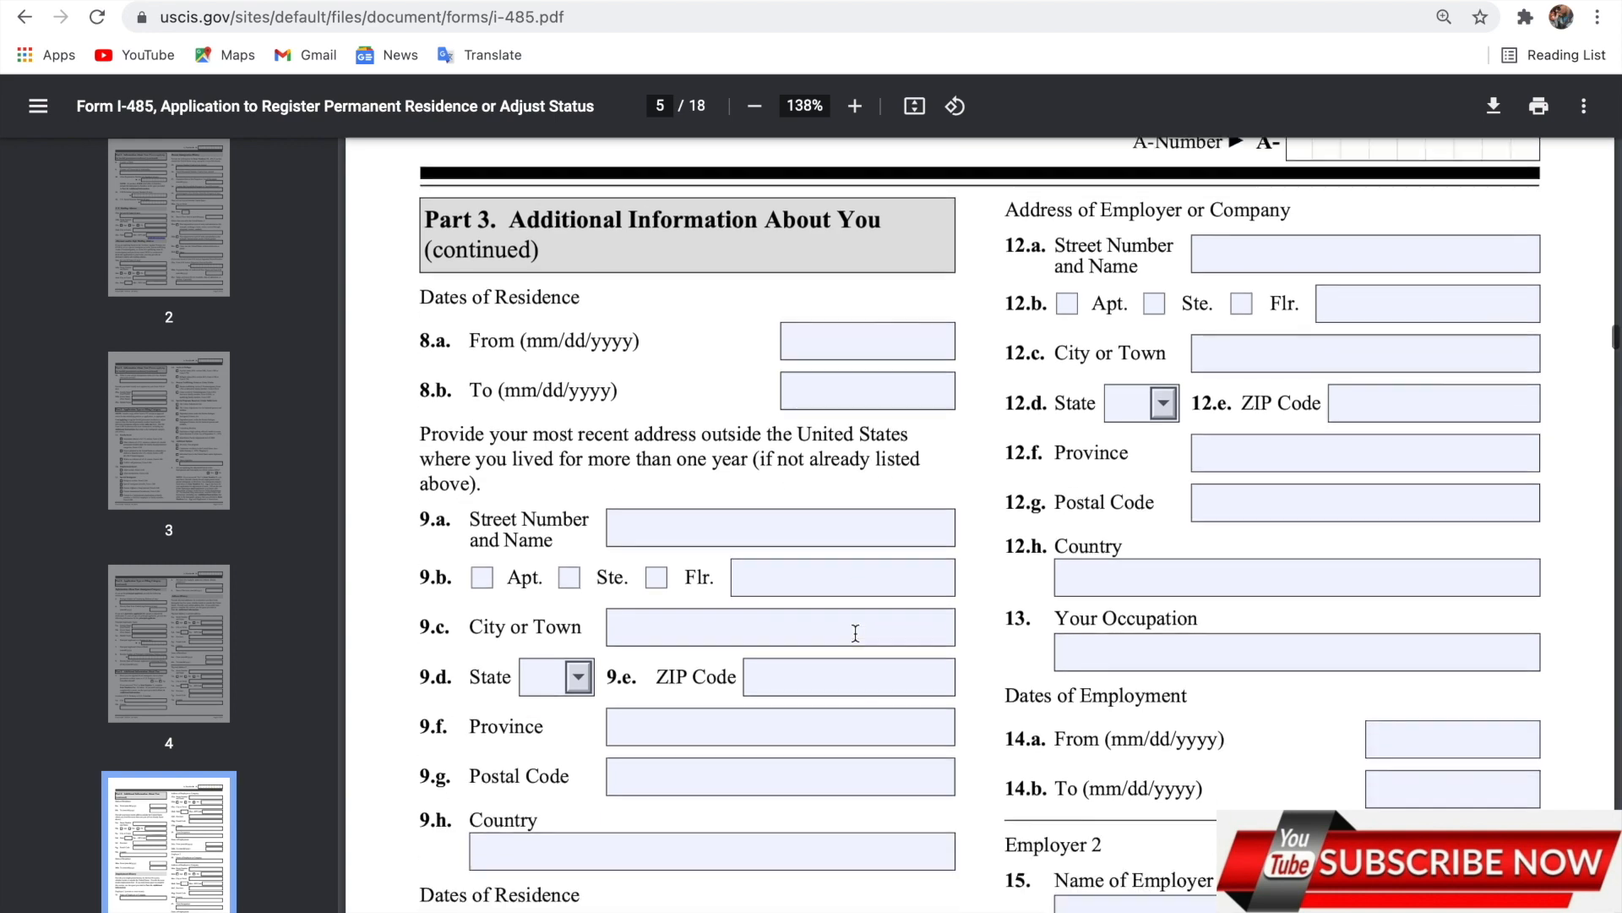
{"action": "scroll", "coordinate": [855, 633], "scroll_direction": "down", "scroll_amount": 2}
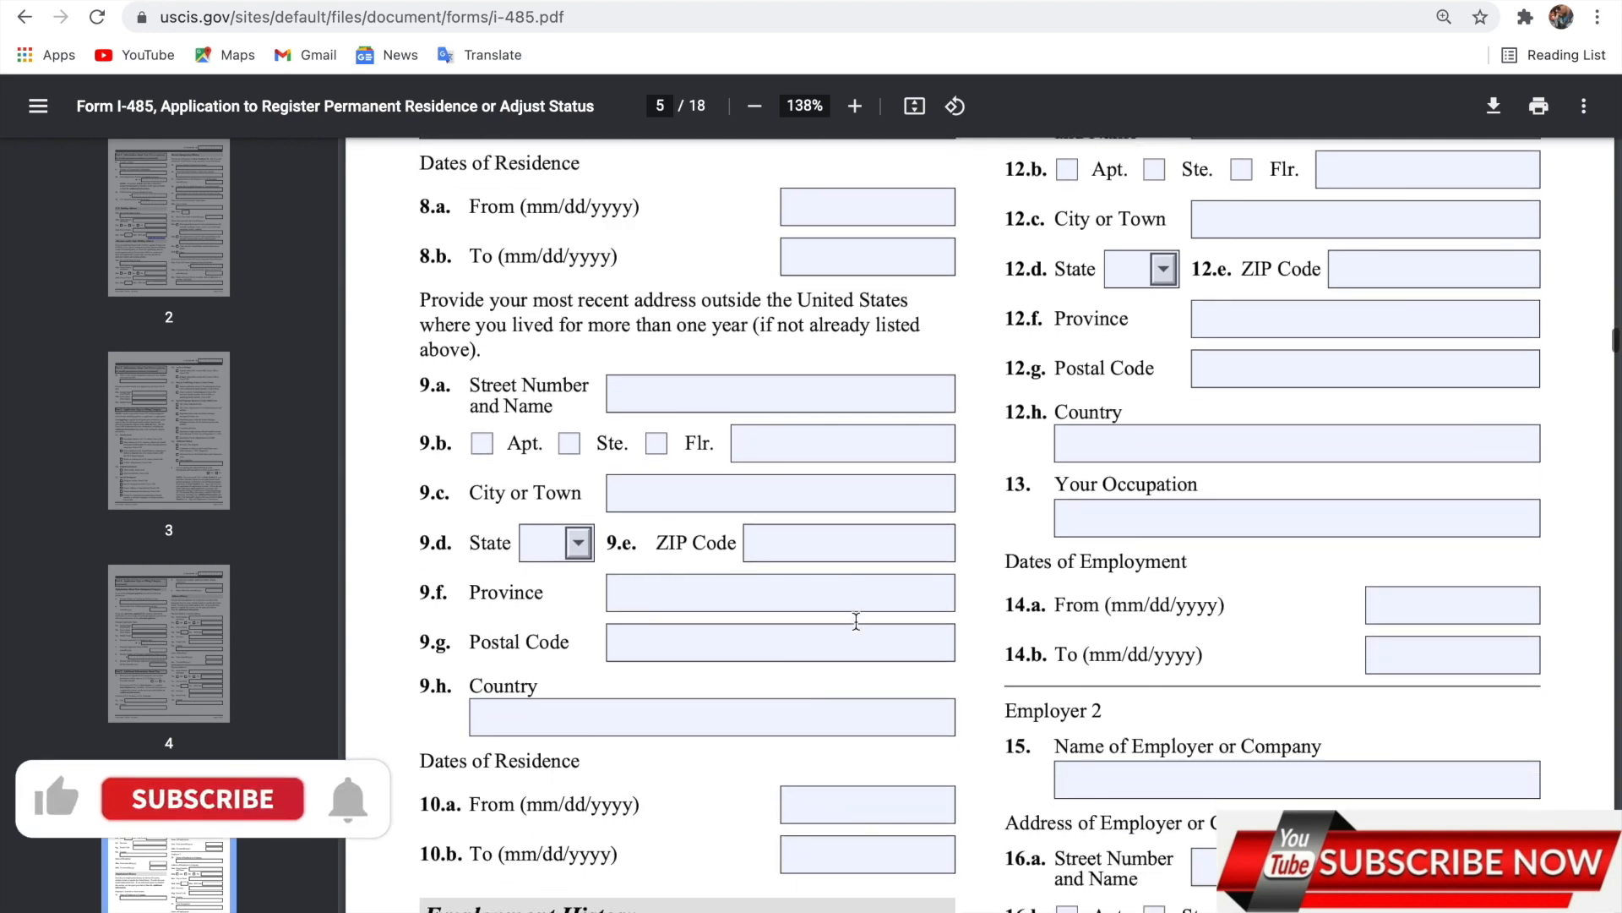
{"action": "scroll", "coordinate": [856, 621], "scroll_direction": "down", "scroll_amount": 3}
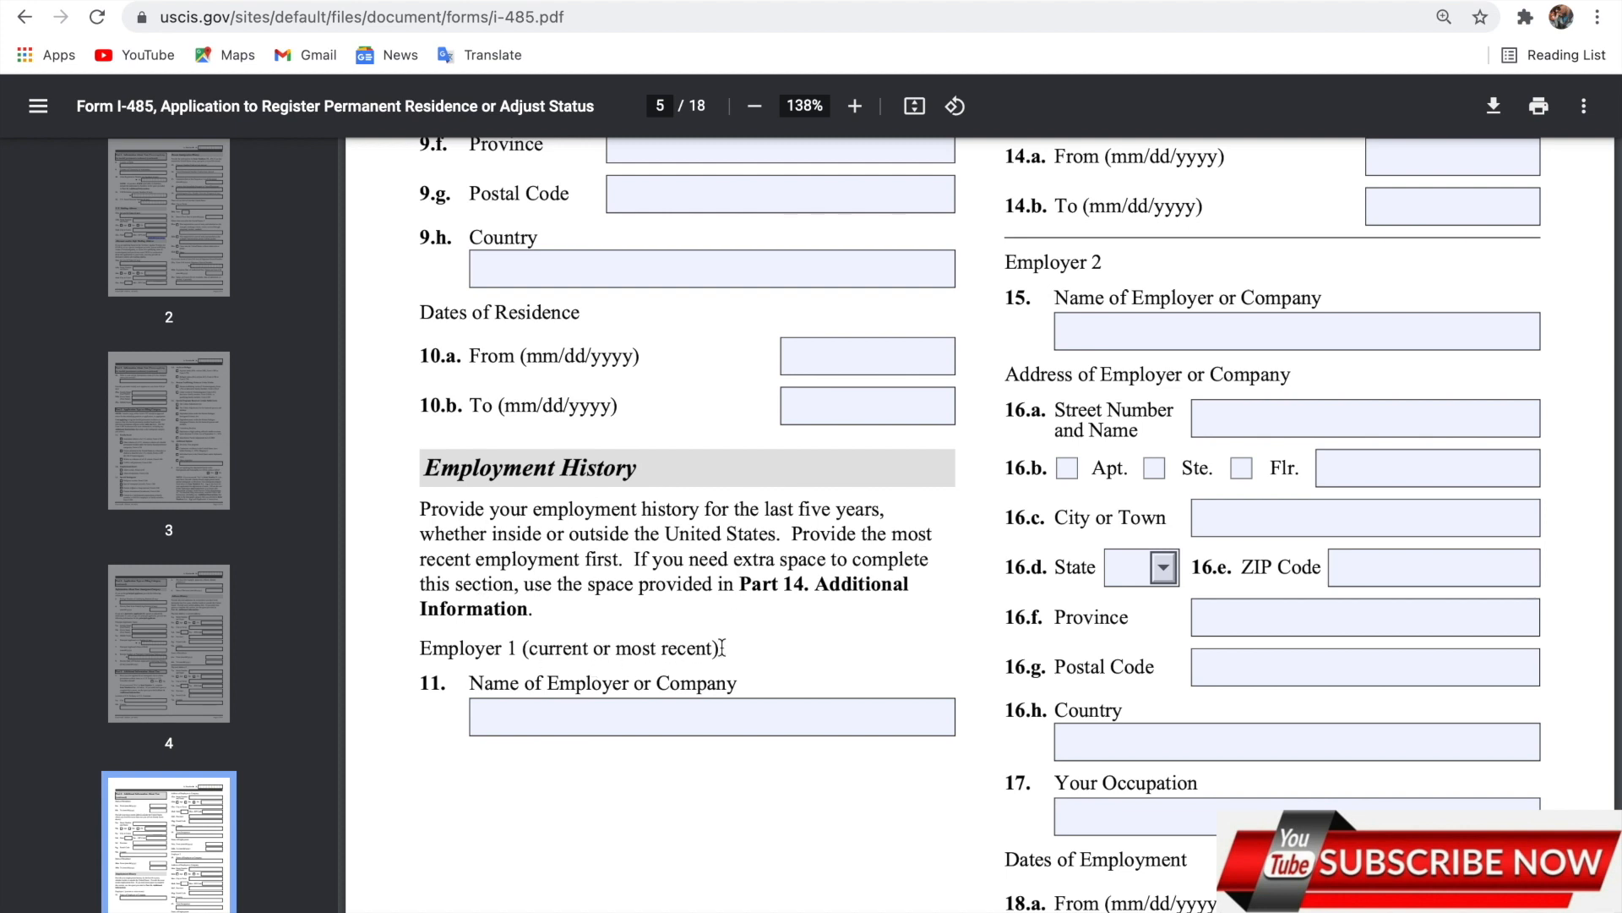
{"action": "scroll", "coordinate": [768, 651], "scroll_direction": "down", "scroll_amount": 1}
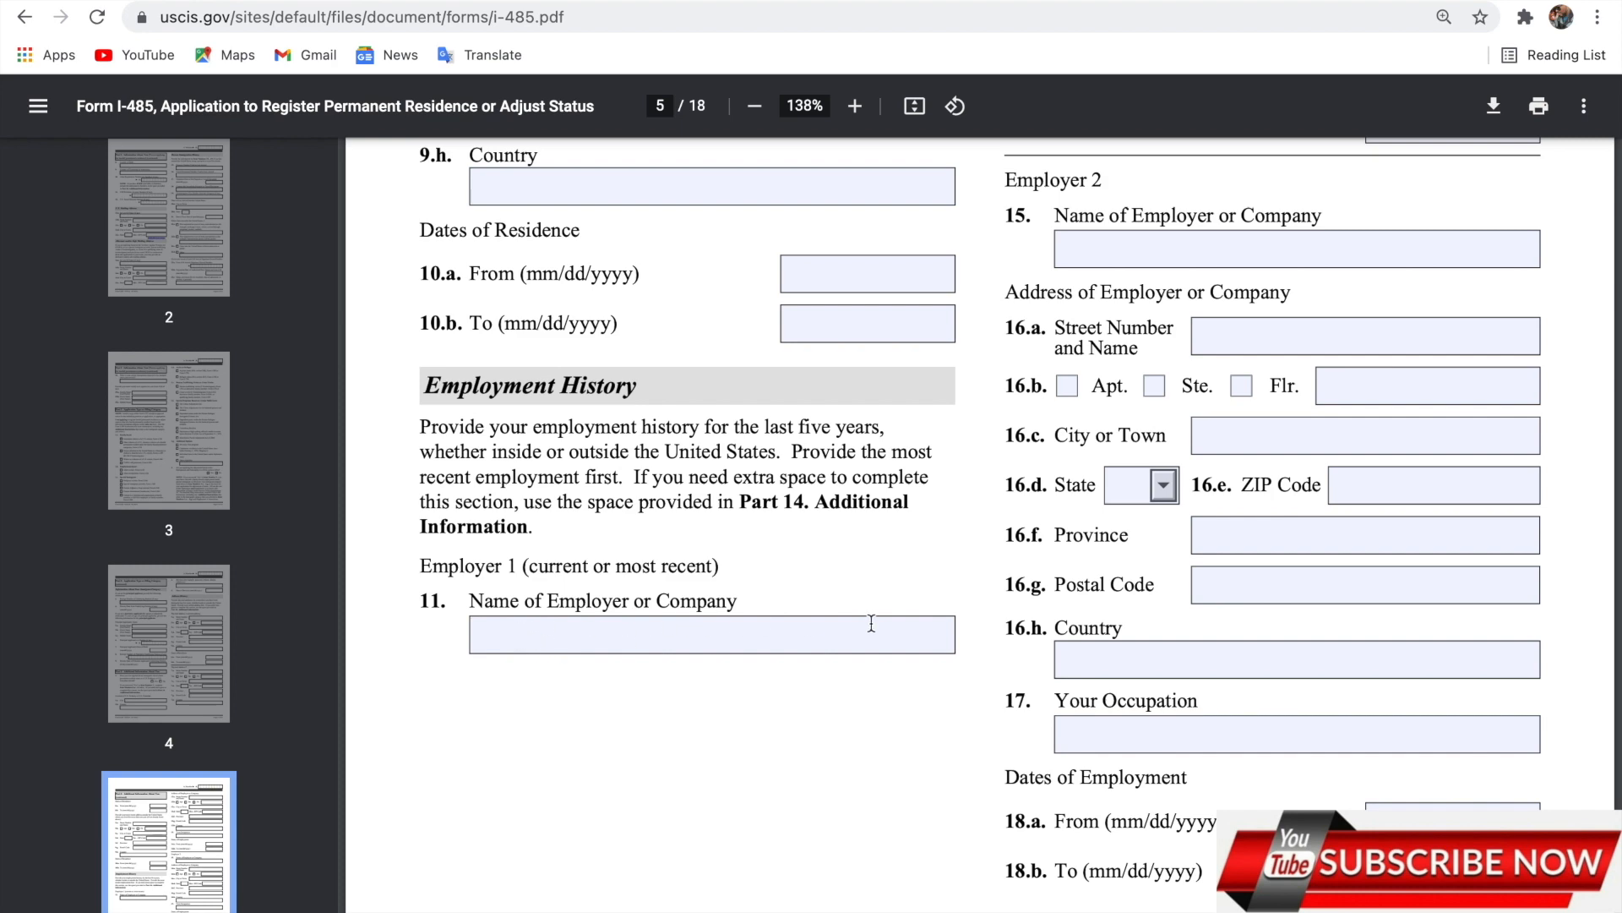
{"action": "scroll", "coordinate": [829, 647], "scroll_direction": "up", "scroll_amount": 10}
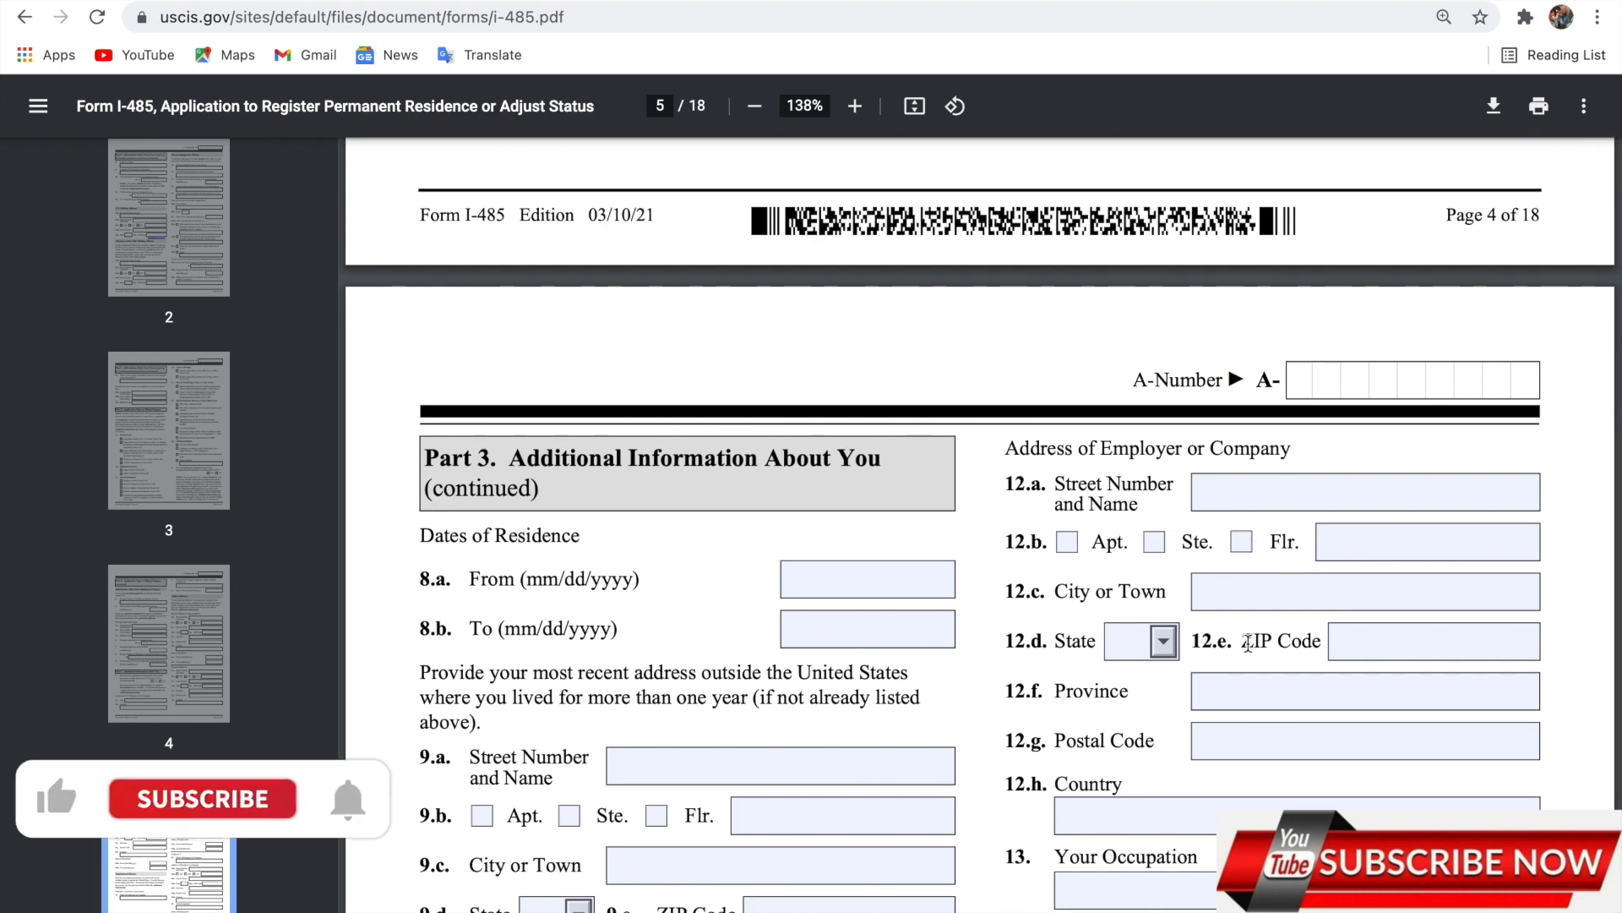
{"action": "scroll", "coordinate": [1248, 642], "scroll_direction": "down", "scroll_amount": 6}
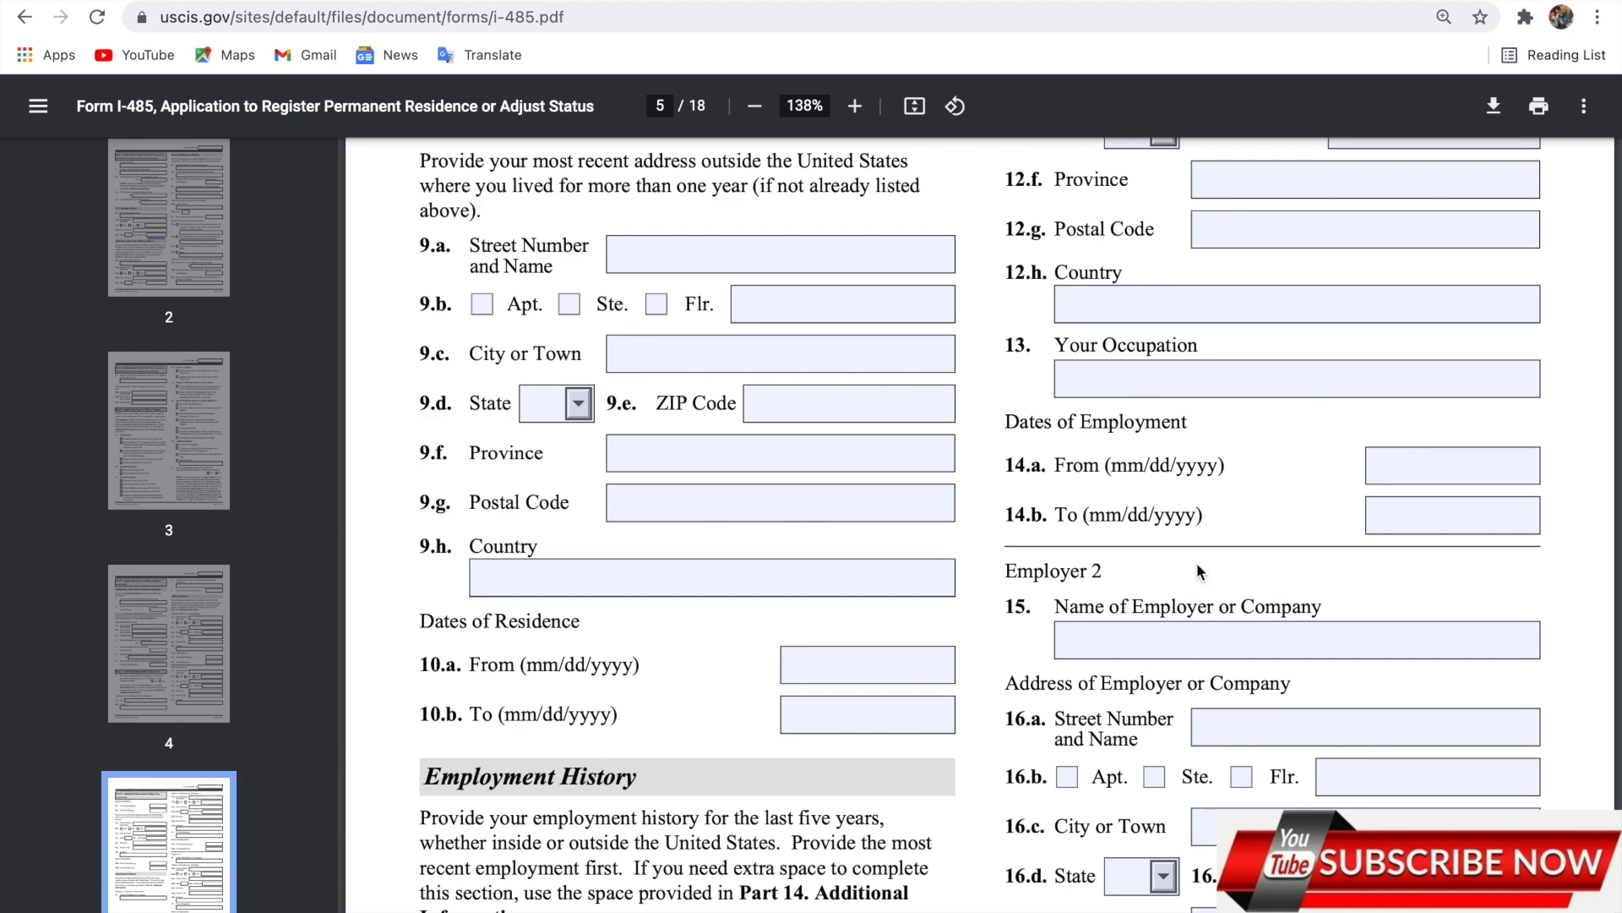
{"action": "scroll", "coordinate": [1221, 689], "scroll_direction": "down", "scroll_amount": 5}
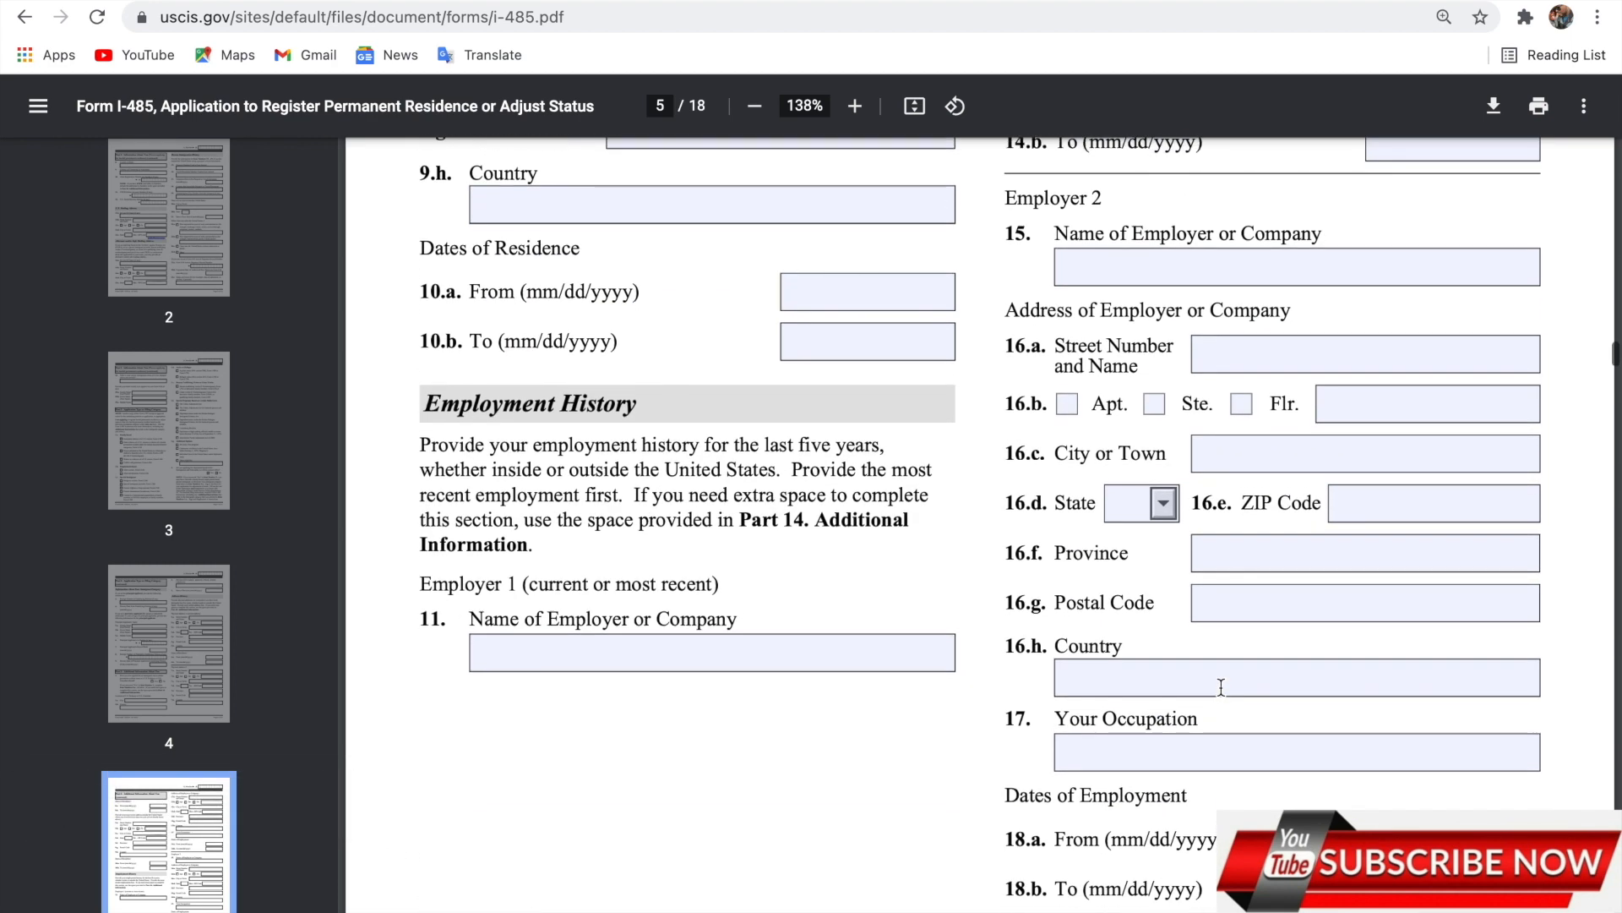
{"action": "scroll", "coordinate": [1177, 526], "scroll_direction": "down", "scroll_amount": 8}
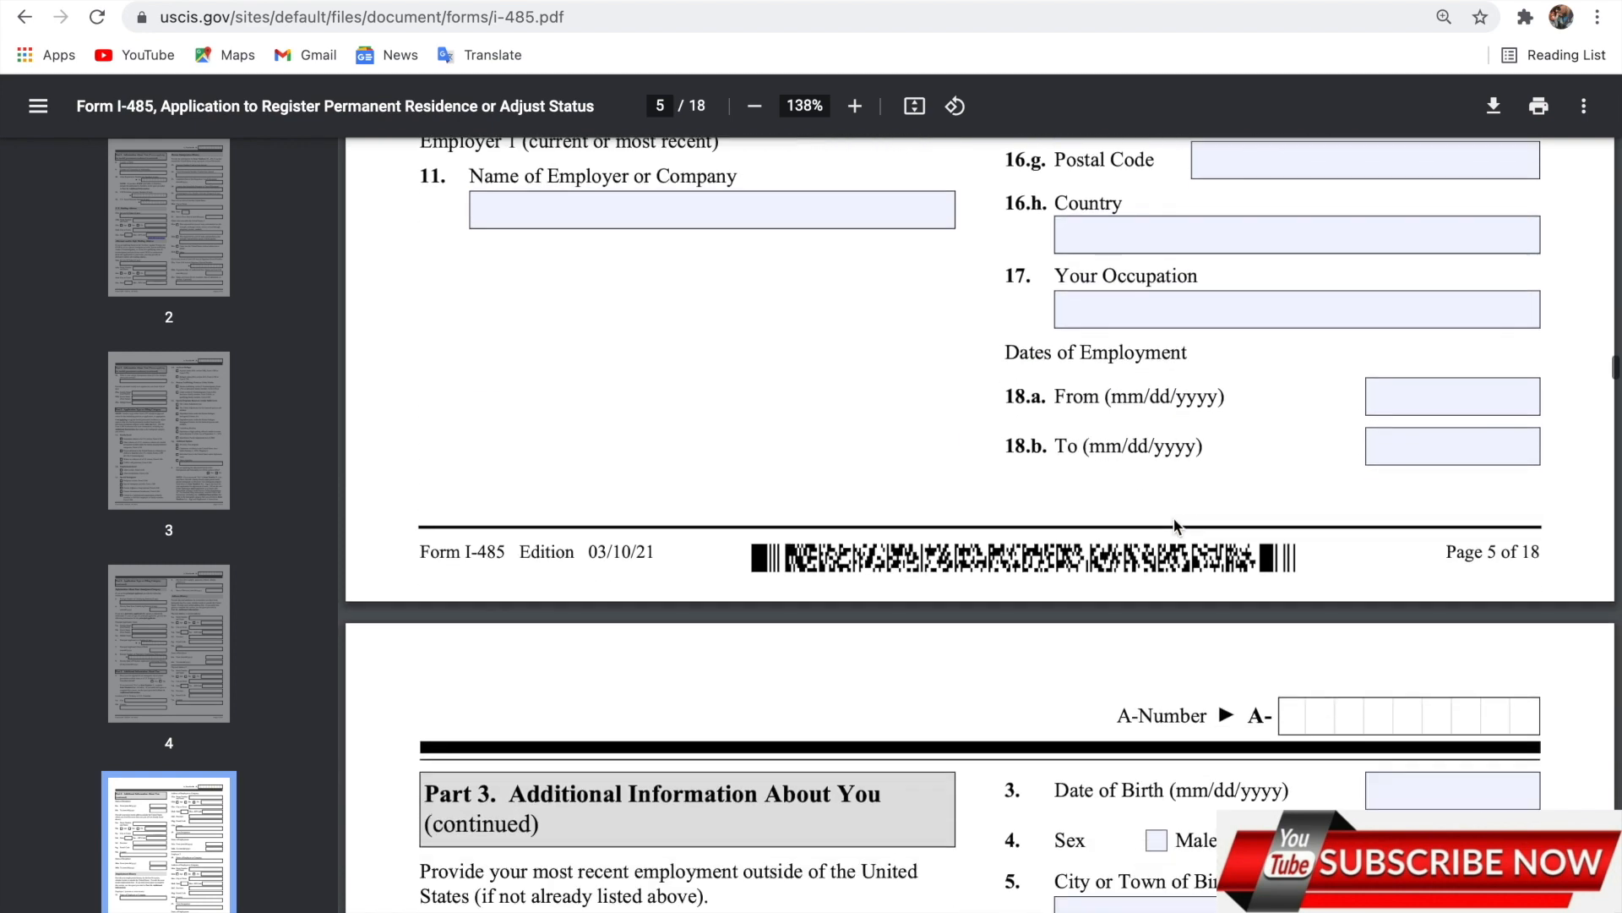
{"action": "scroll", "coordinate": [1177, 526], "scroll_direction": "up", "scroll_amount": 3}
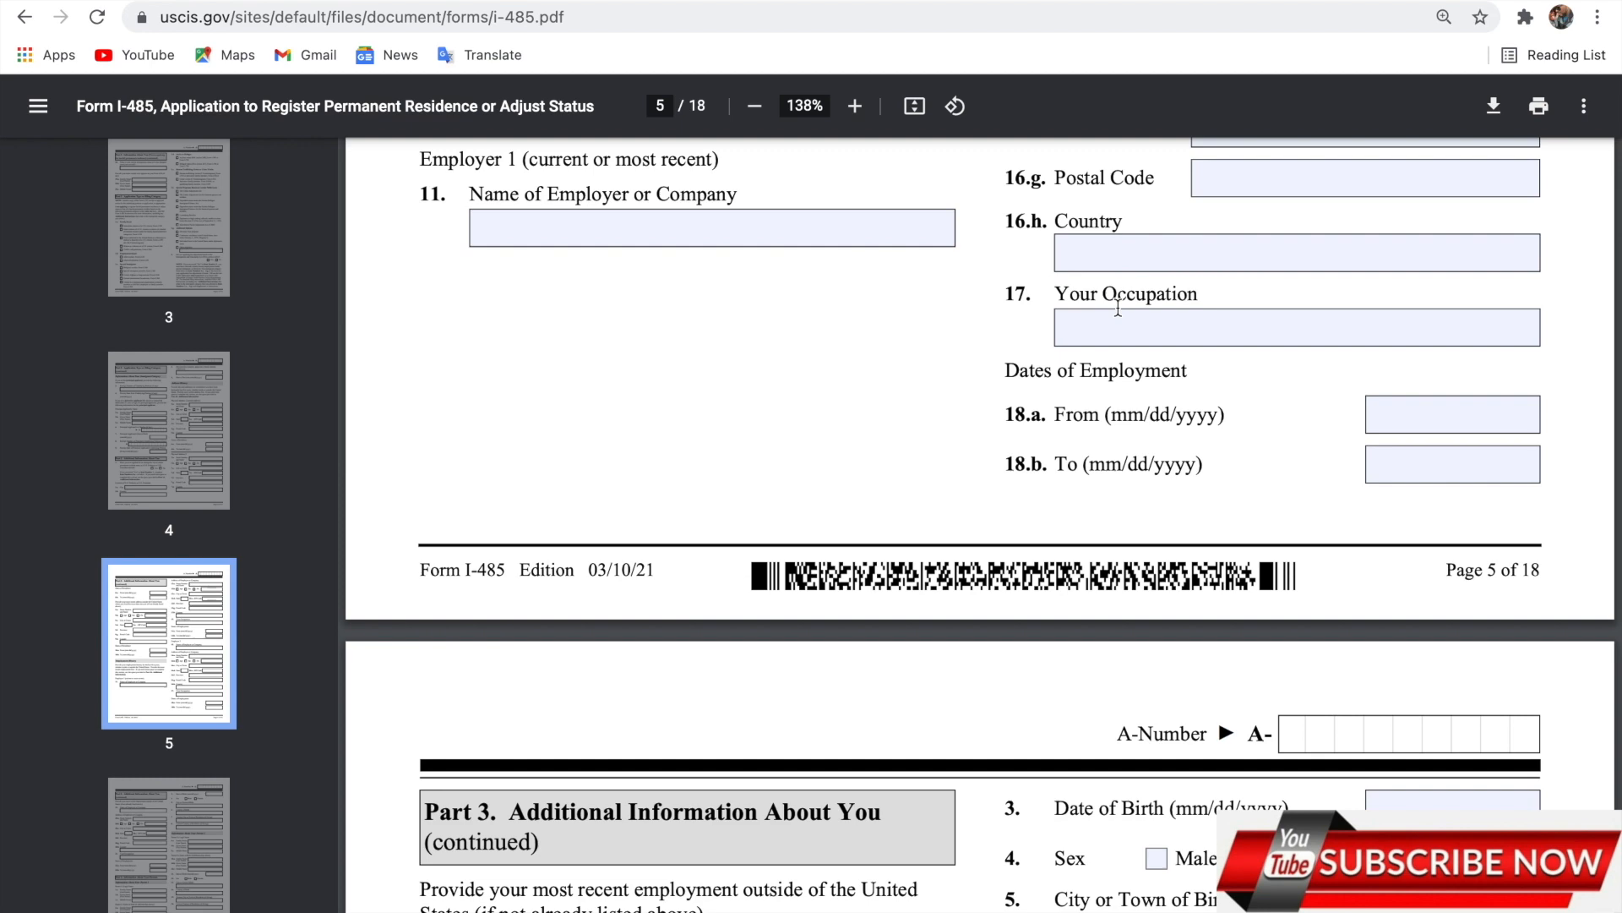
{"action": "scroll", "coordinate": [1110, 312], "scroll_direction": "down", "scroll_amount": 6}
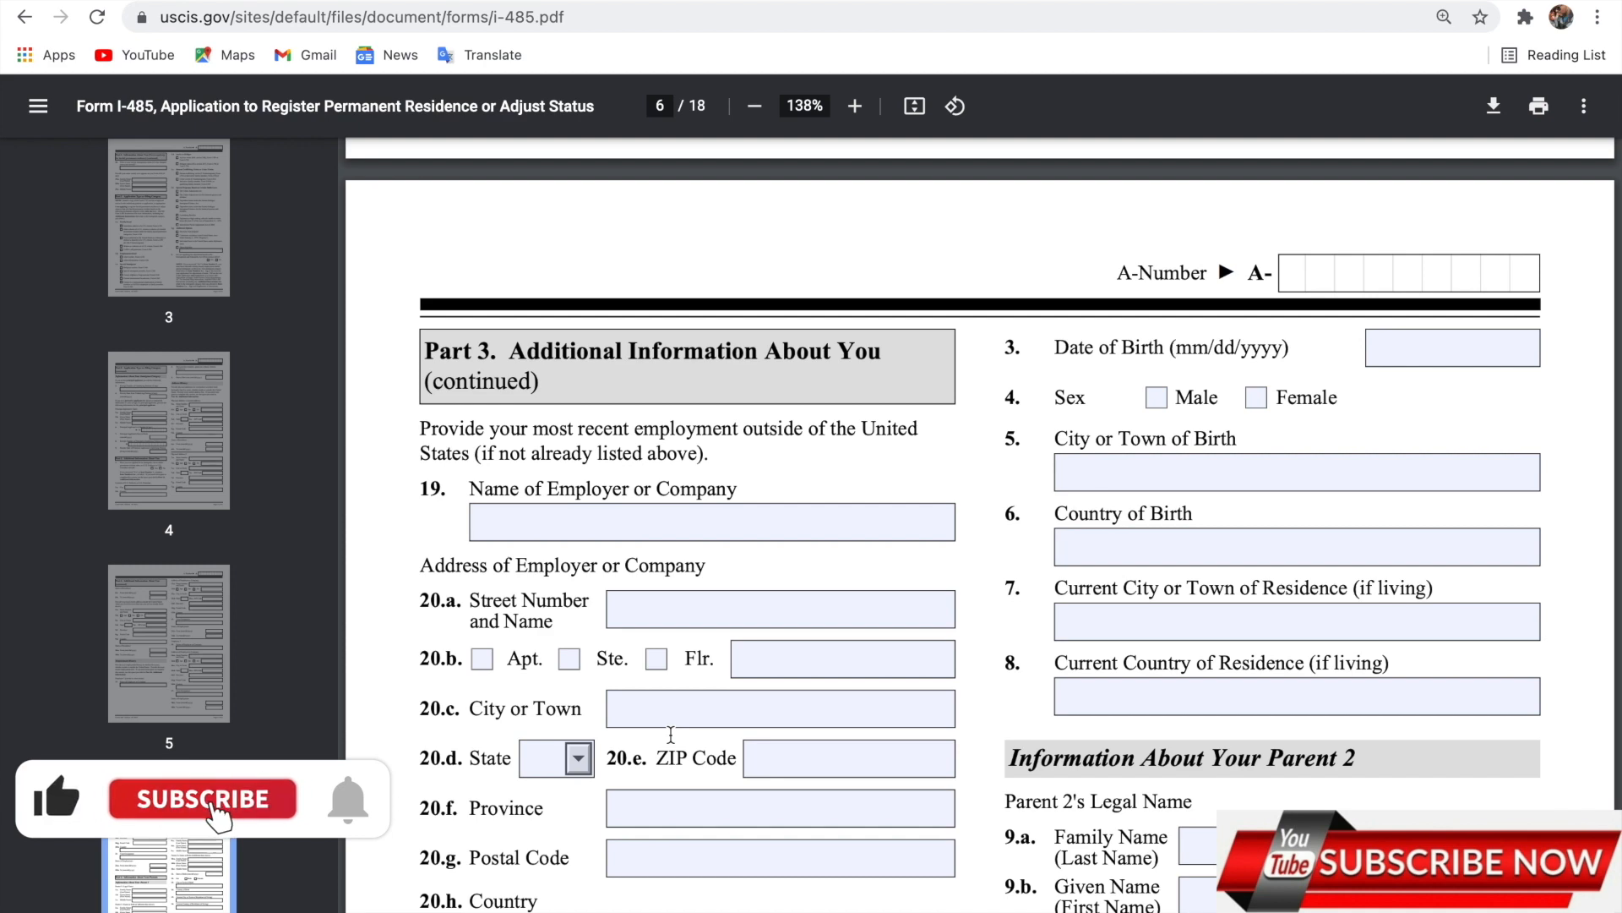
Scroll from Part 4 on page 6 down to Part 5 Marital History on page 7.
{"action": "scroll", "coordinate": [671, 734], "scroll_direction": "down", "scroll_amount": 3}
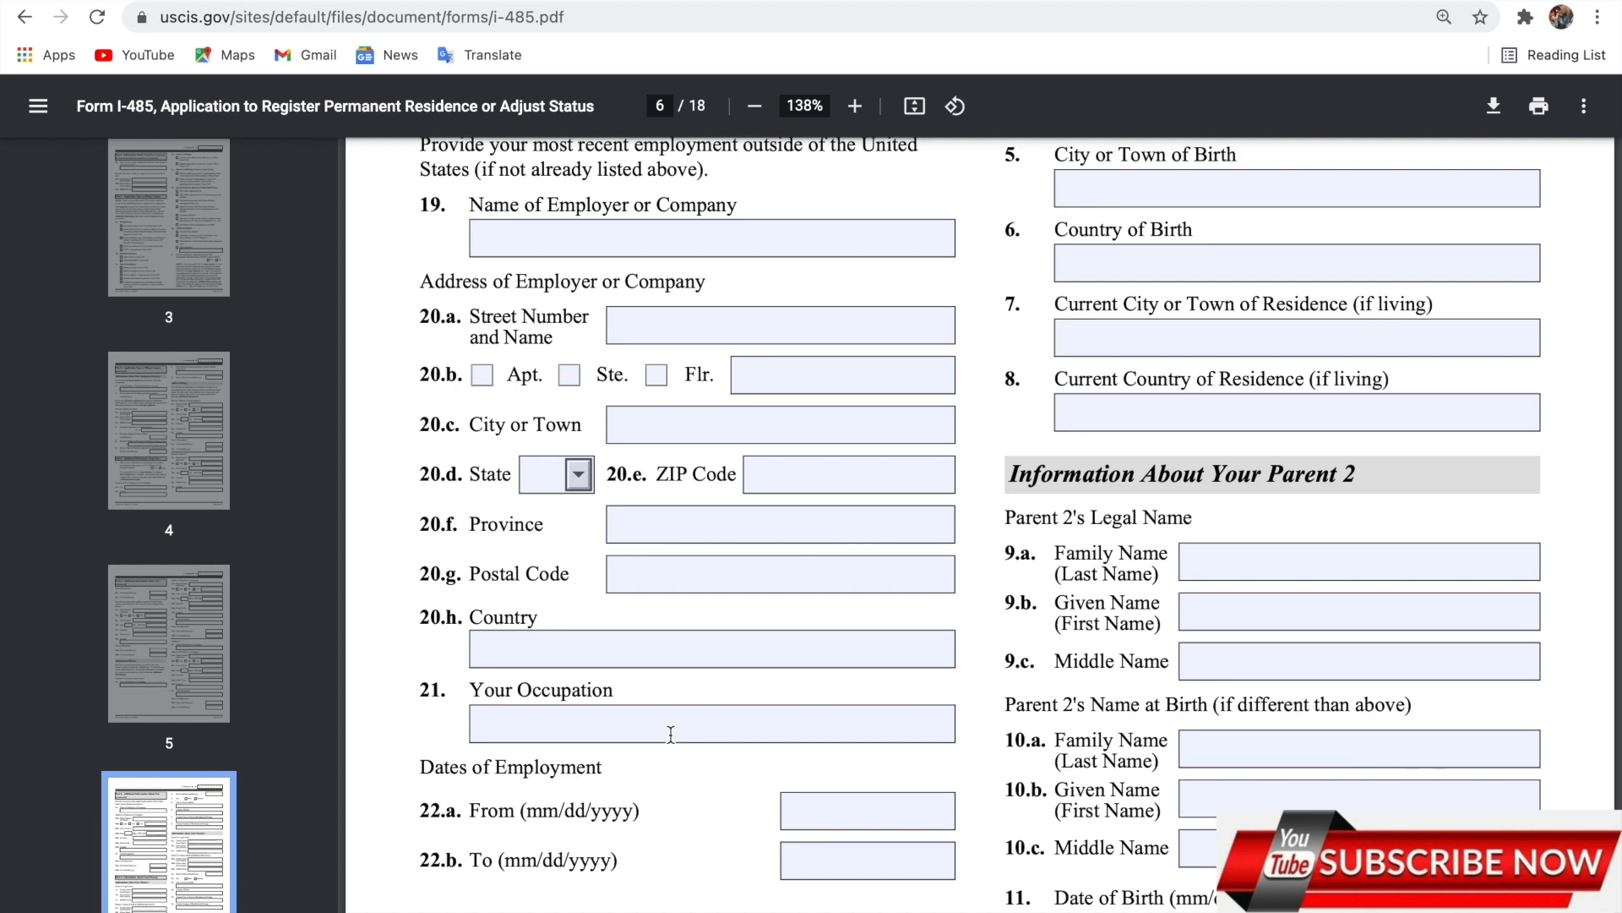
{"action": "scroll", "coordinate": [671, 734], "scroll_direction": "down", "scroll_amount": 6}
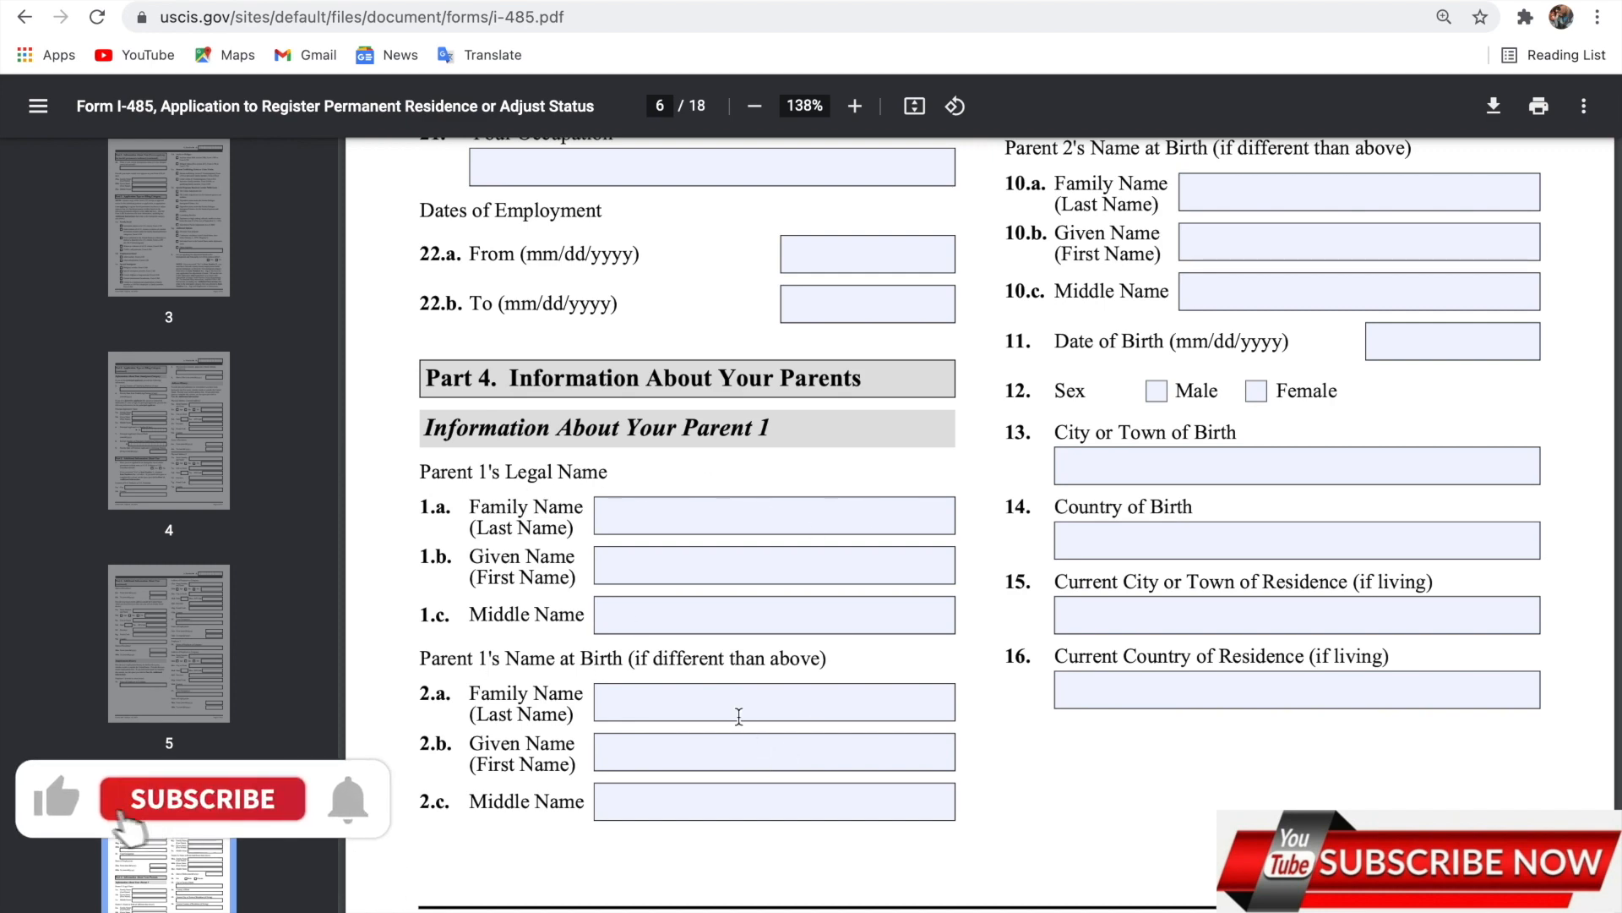
{"action": "scroll", "coordinate": [841, 781], "scroll_direction": "up", "scroll_amount": 4}
{"action": "scroll", "coordinate": [841, 785], "scroll_direction": "up", "scroll_amount": 2}
{"action": "scroll", "coordinate": [841, 784], "scroll_direction": "up", "scroll_amount": 1}
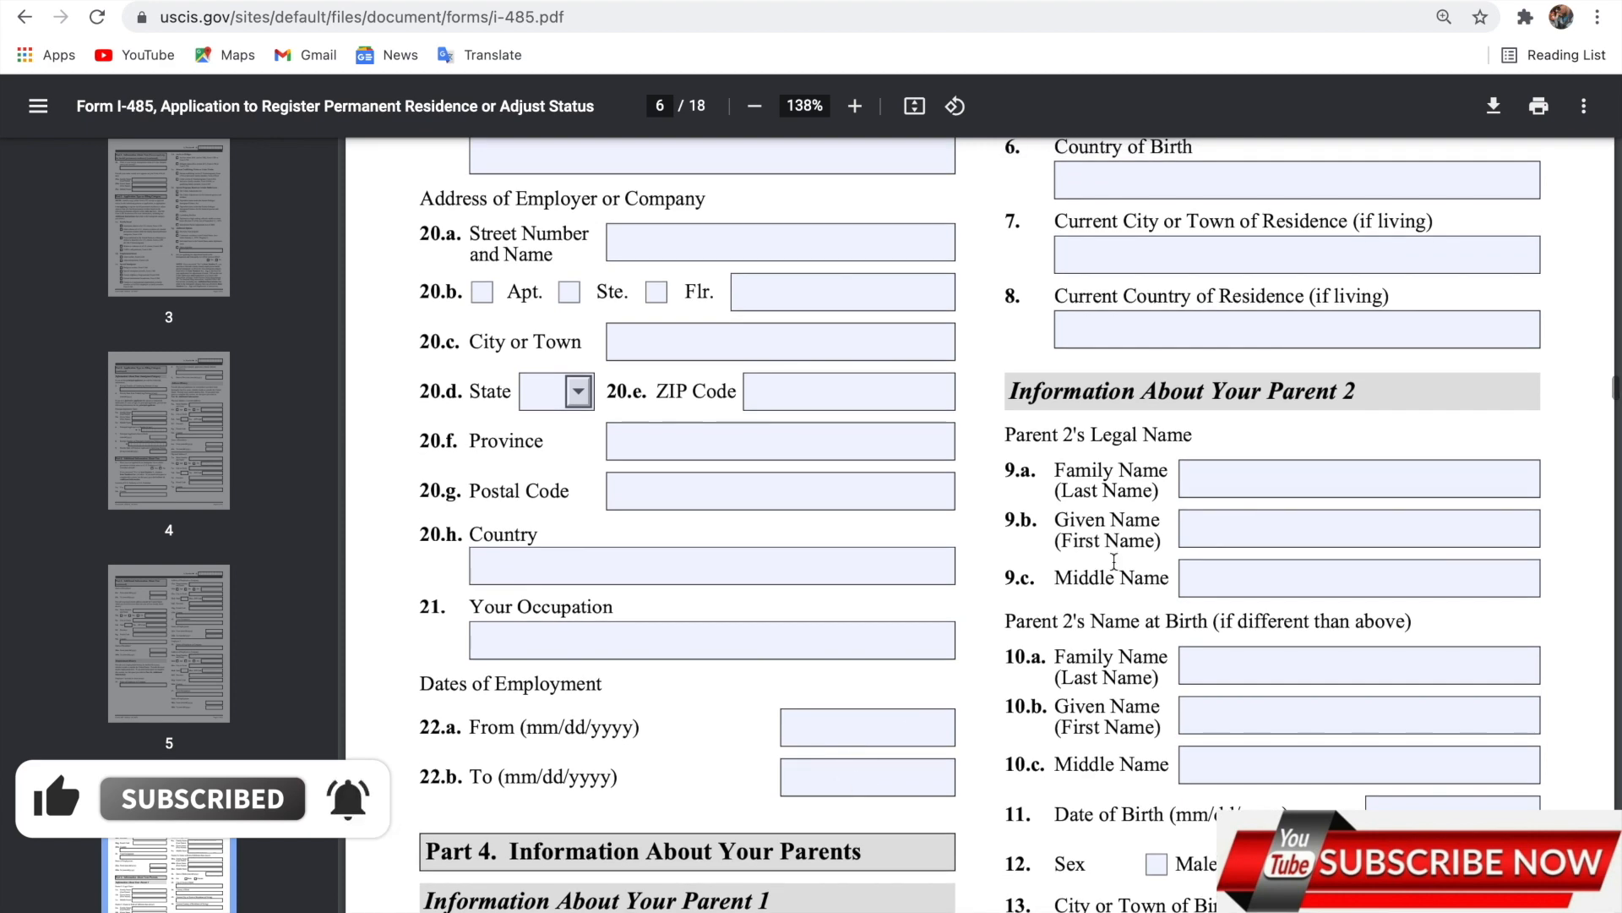
{"action": "scroll", "coordinate": [1085, 585], "scroll_direction": "up", "scroll_amount": 3}
{"action": "scroll", "coordinate": [1177, 513], "scroll_direction": "up", "scroll_amount": 1}
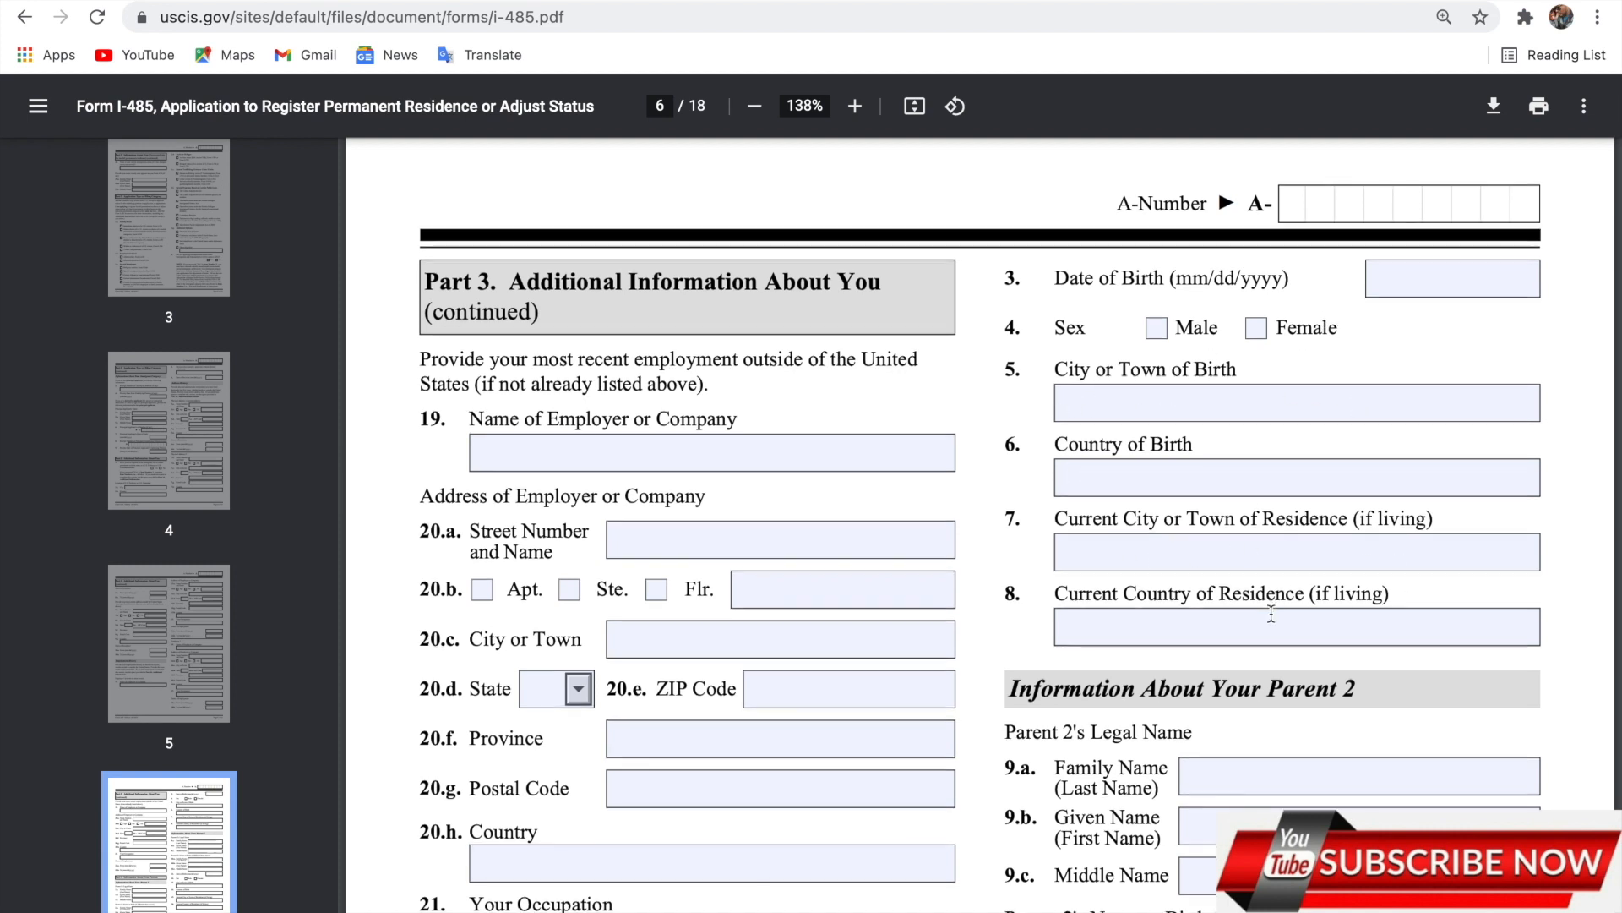
{"action": "scroll", "coordinate": [1271, 614], "scroll_direction": "down", "scroll_amount": 1}
{"action": "scroll", "coordinate": [1271, 612], "scroll_direction": "down", "scroll_amount": 2}
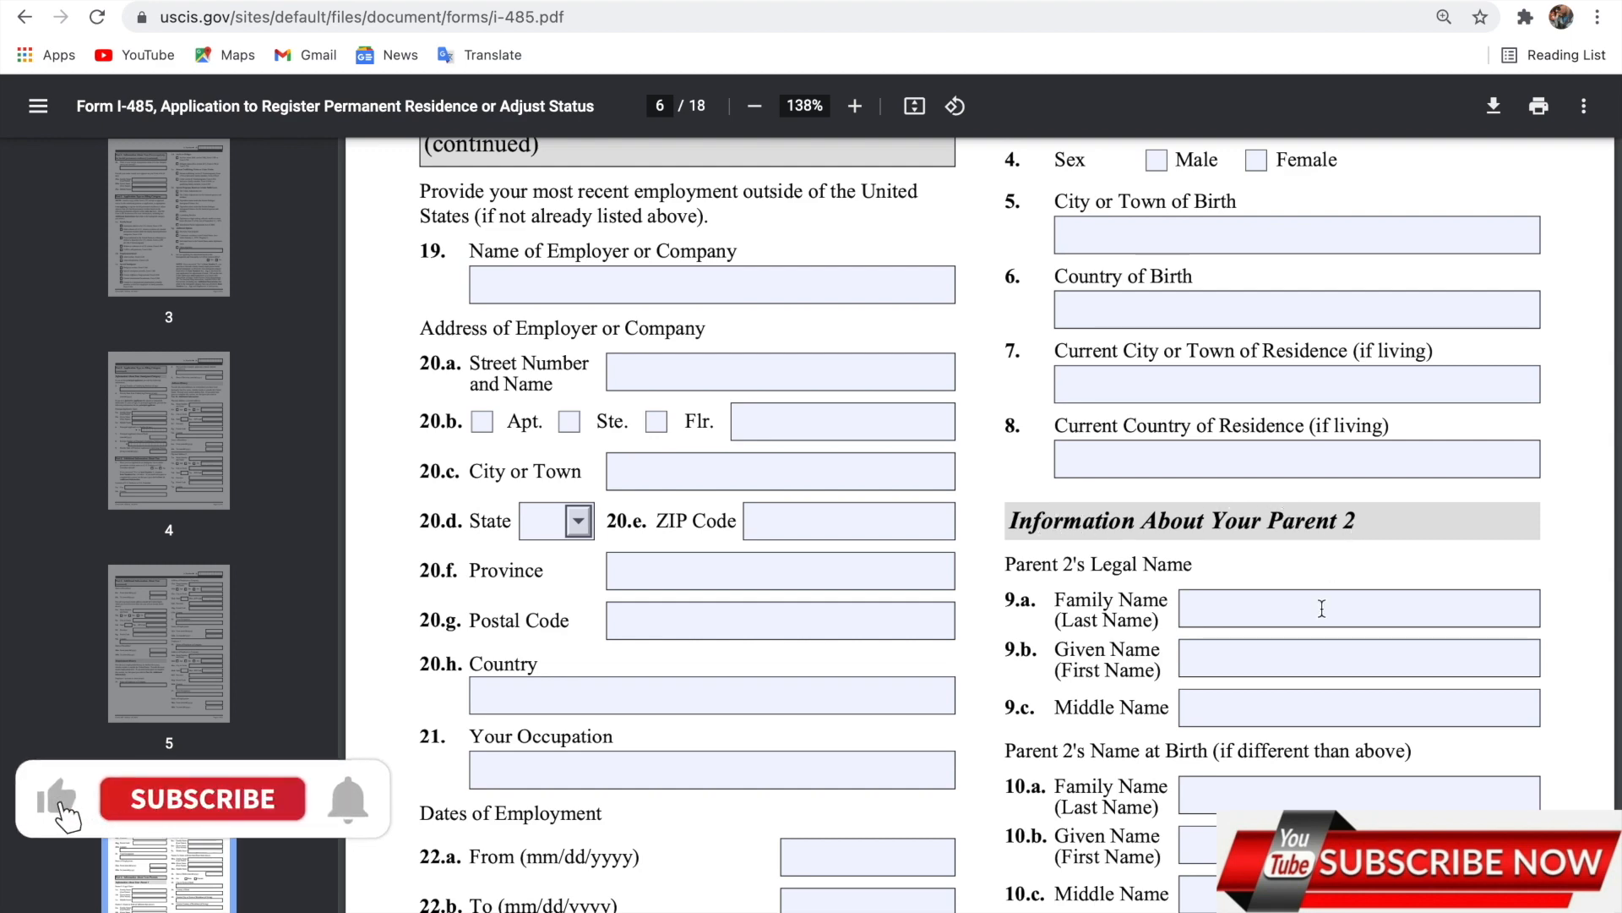
{"action": "scroll", "coordinate": [1322, 608], "scroll_direction": "down", "scroll_amount": 2}
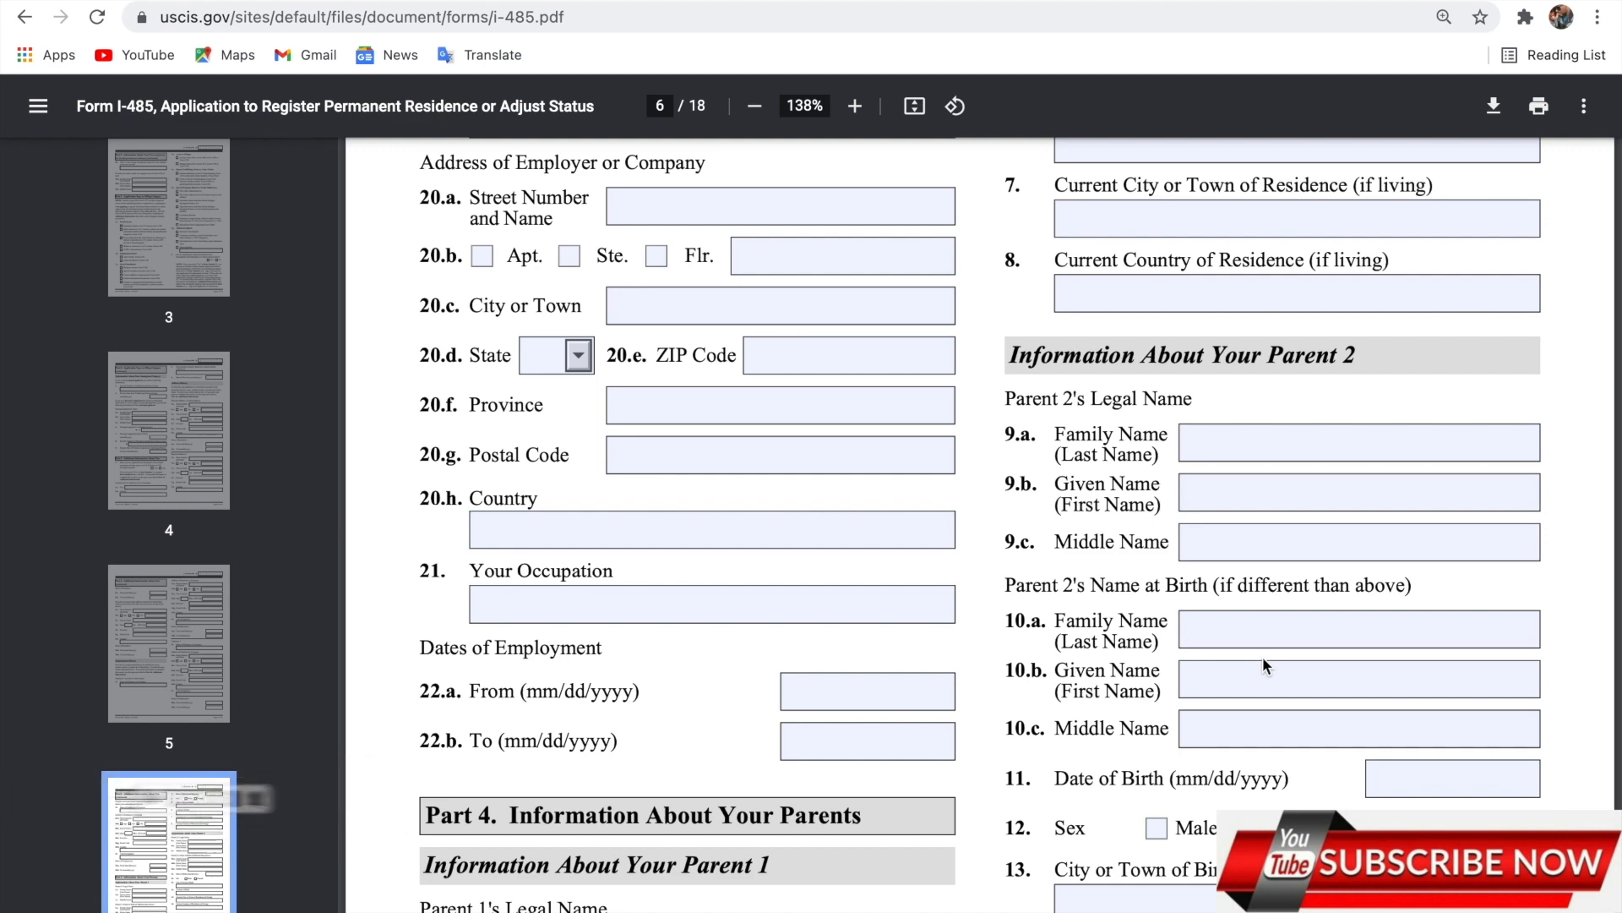
{"action": "scroll", "coordinate": [1265, 664], "scroll_direction": "down", "scroll_amount": 5}
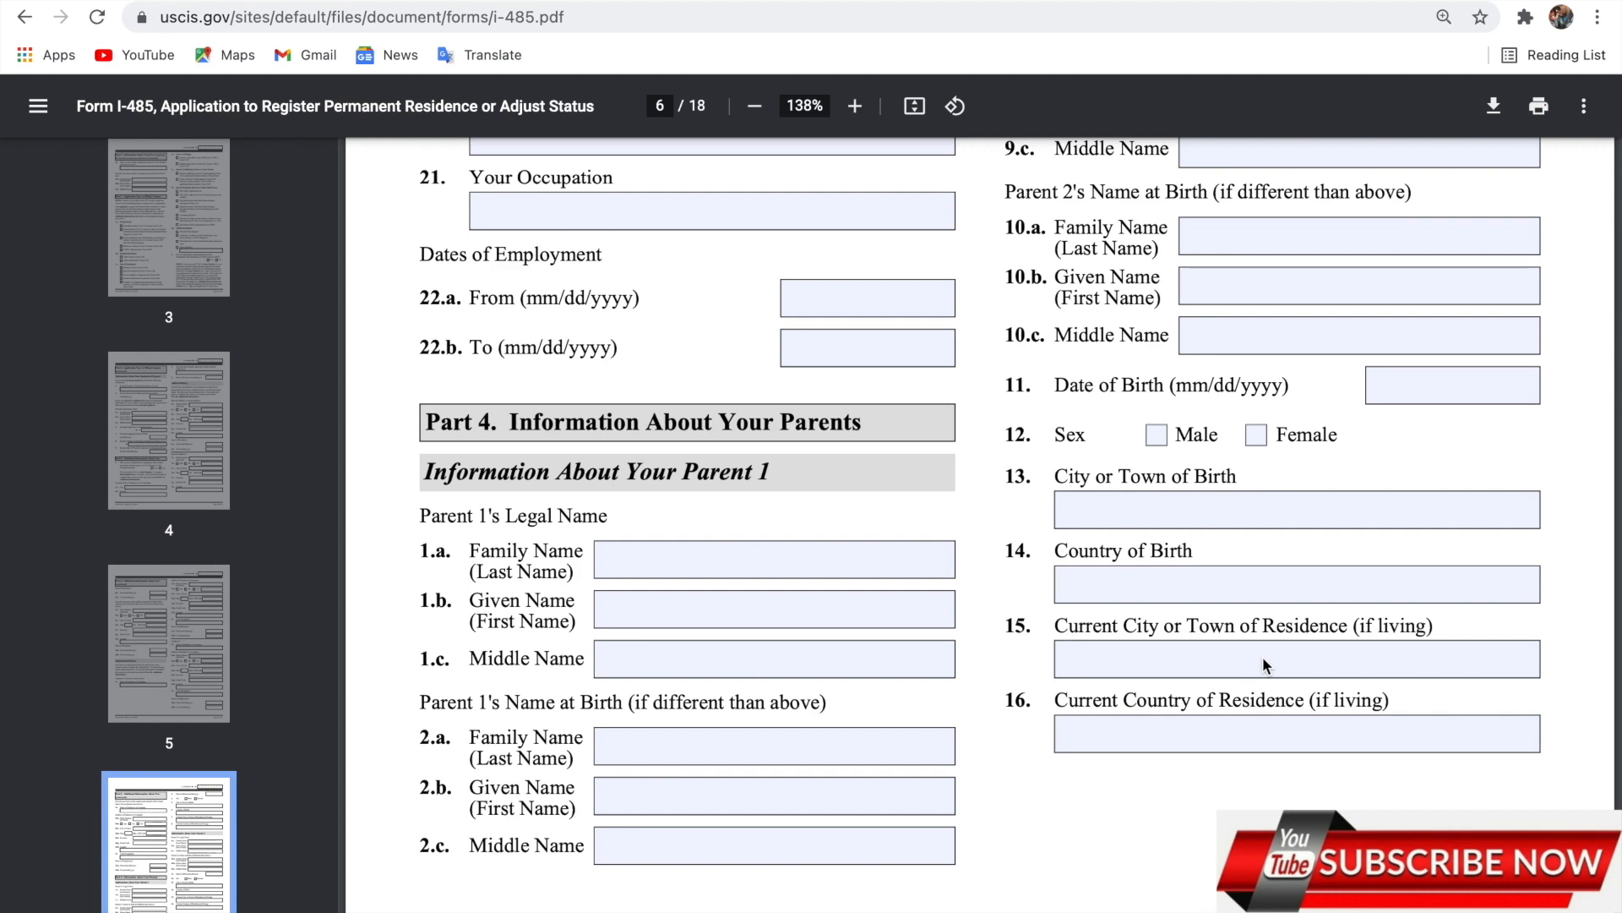
{"action": "scroll", "coordinate": [1264, 665], "scroll_direction": "down", "scroll_amount": 1}
{"action": "scroll", "coordinate": [1264, 664], "scroll_direction": "down", "scroll_amount": 5}
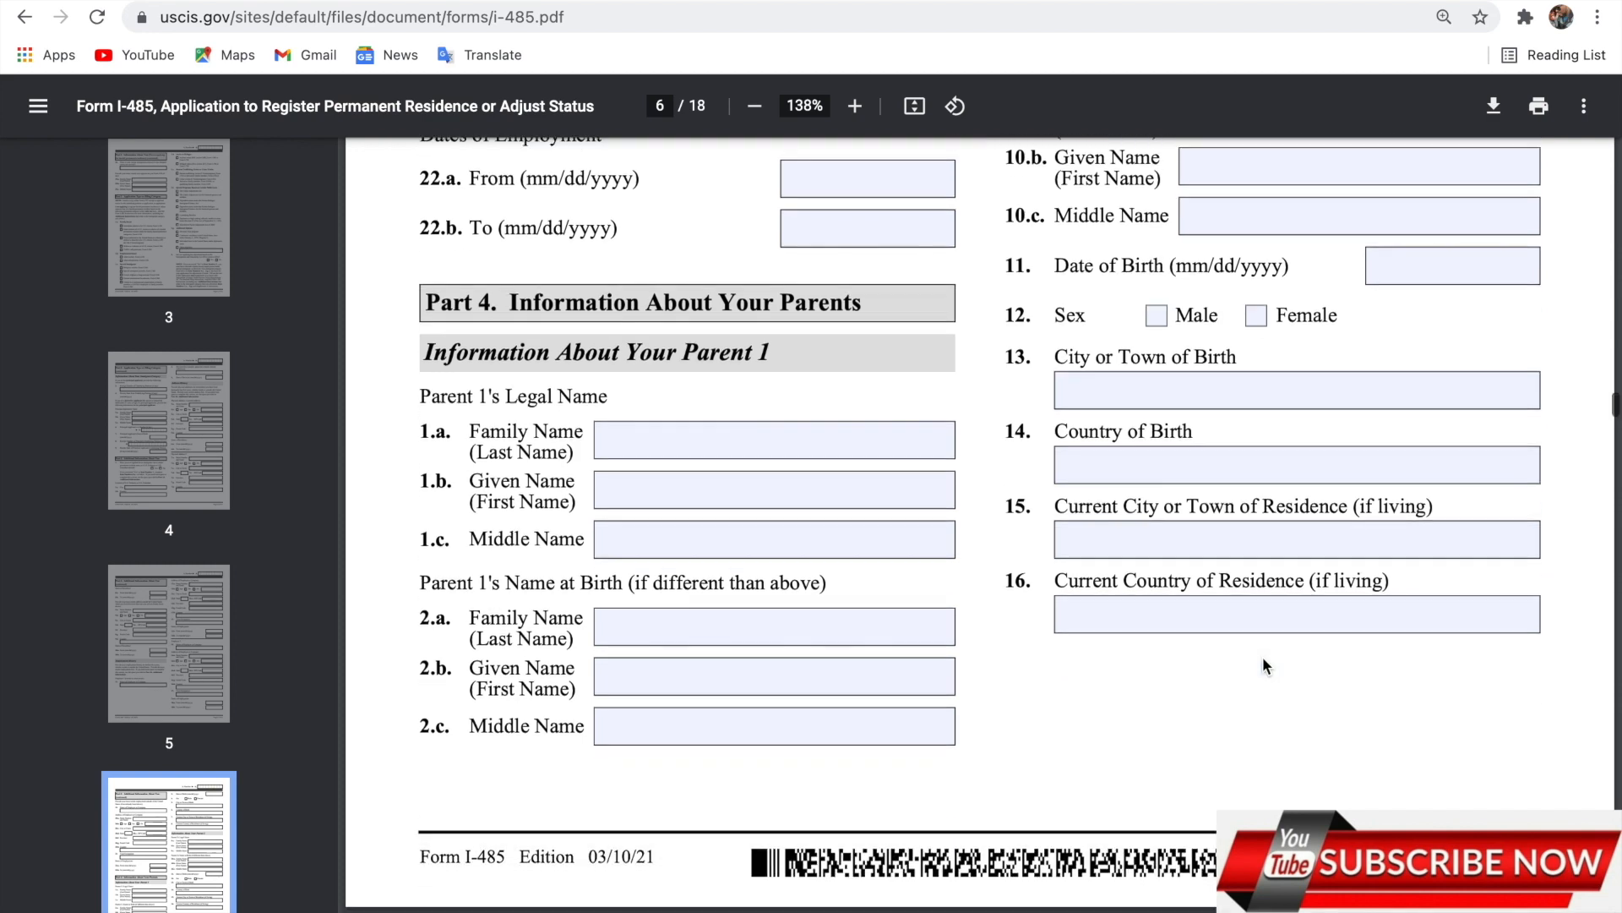
{"action": "scroll", "coordinate": [1263, 657], "scroll_direction": "down", "scroll_amount": 2}
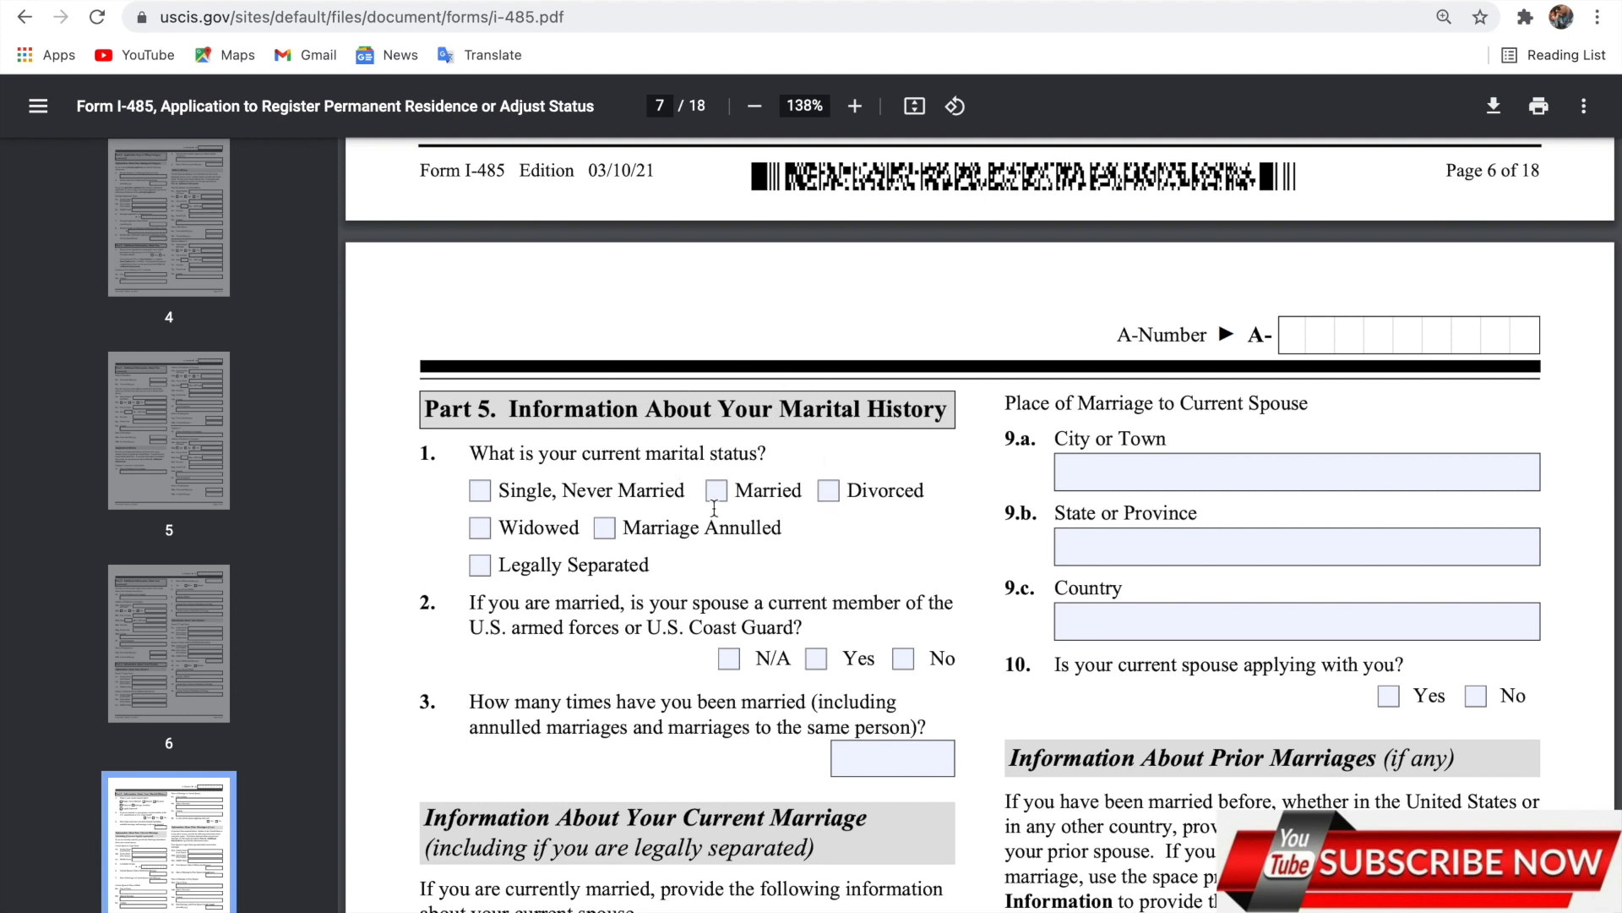
{"action": "scroll", "coordinate": [714, 508], "scroll_direction": "down", "scroll_amount": 3}
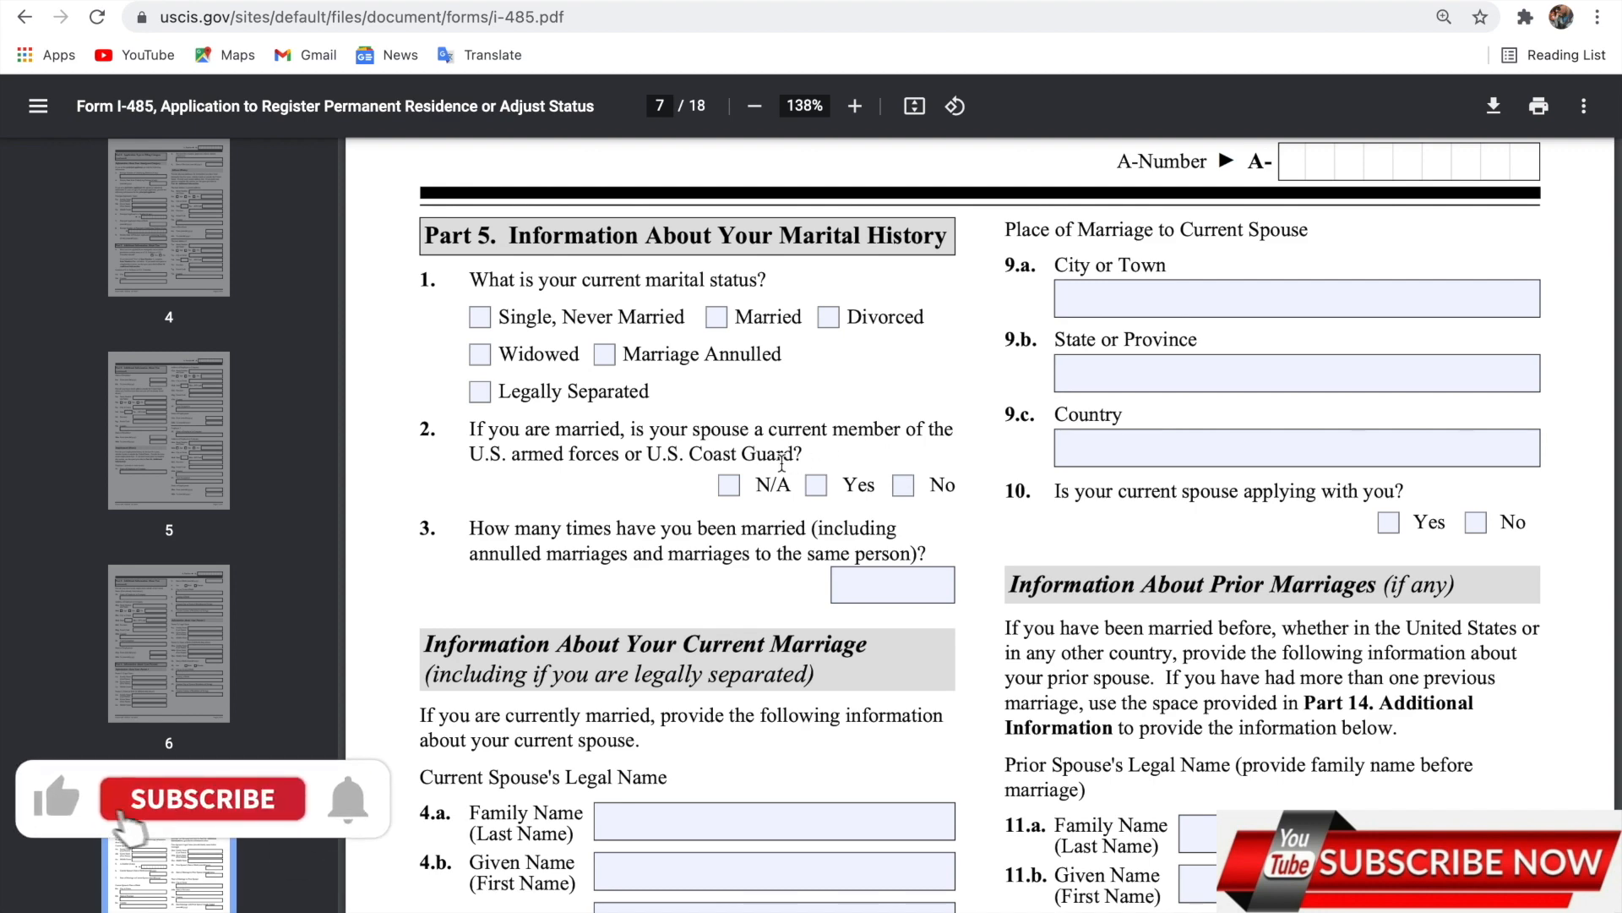
{"action": "scroll", "coordinate": [782, 460], "scroll_direction": "down", "scroll_amount": 2}
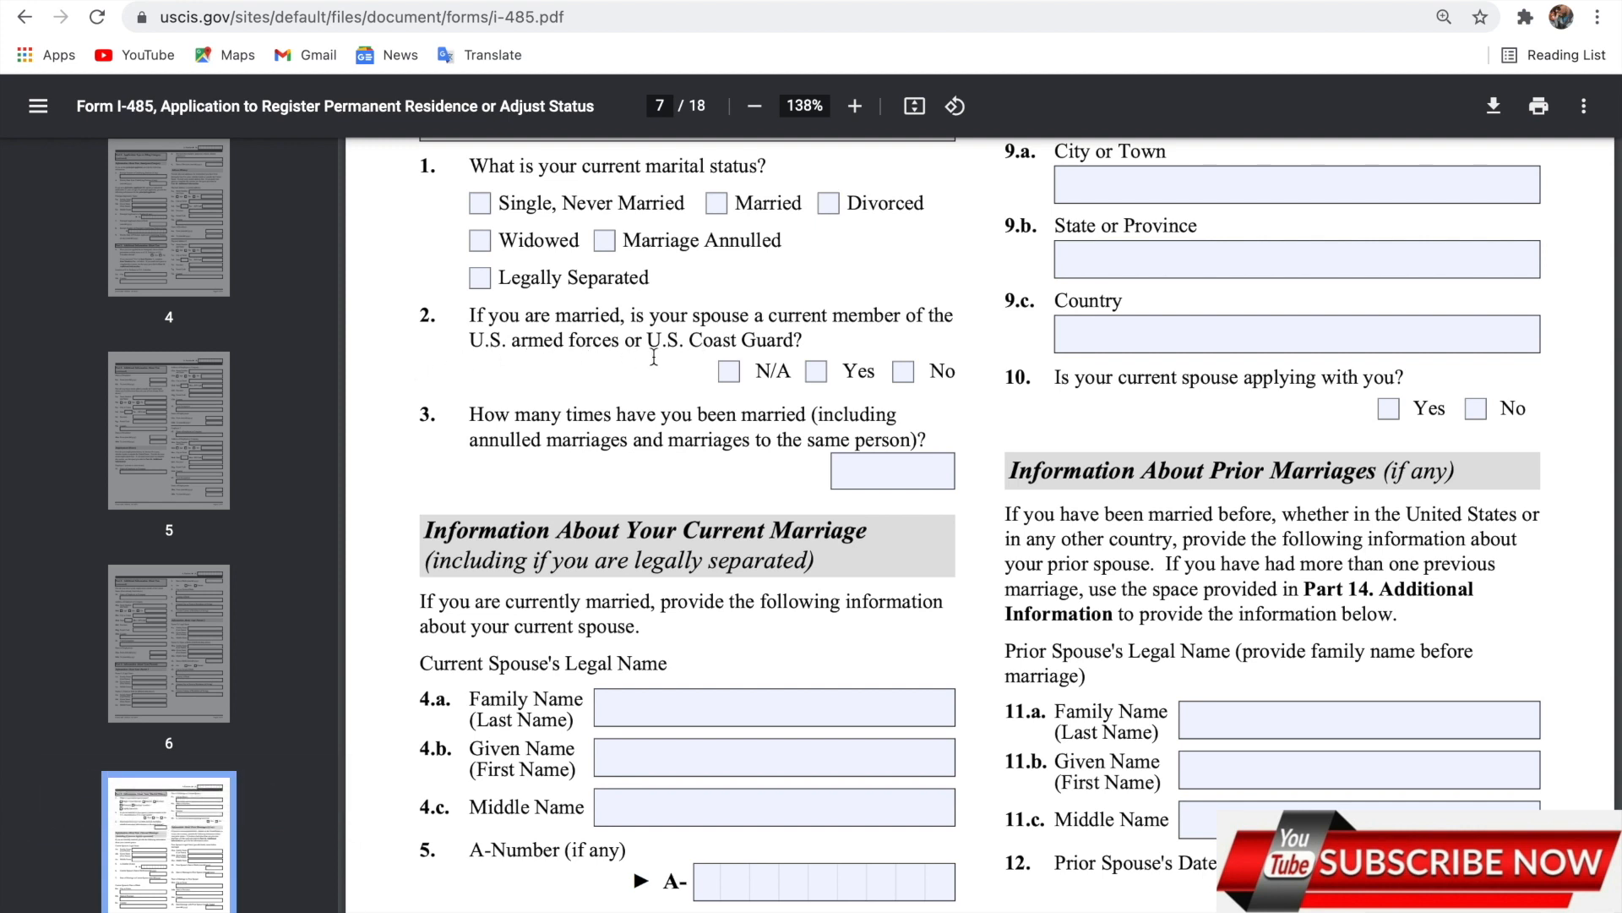
Answer No to question 2, whether the spouse serves in the armed forces.
{"action": "left_click", "coordinate": [904, 375]}
{"action": "left_click", "coordinate": [651, 394]}
{"action": "scroll", "coordinate": [651, 394], "scroll_direction": "down", "scroll_amount": 1}
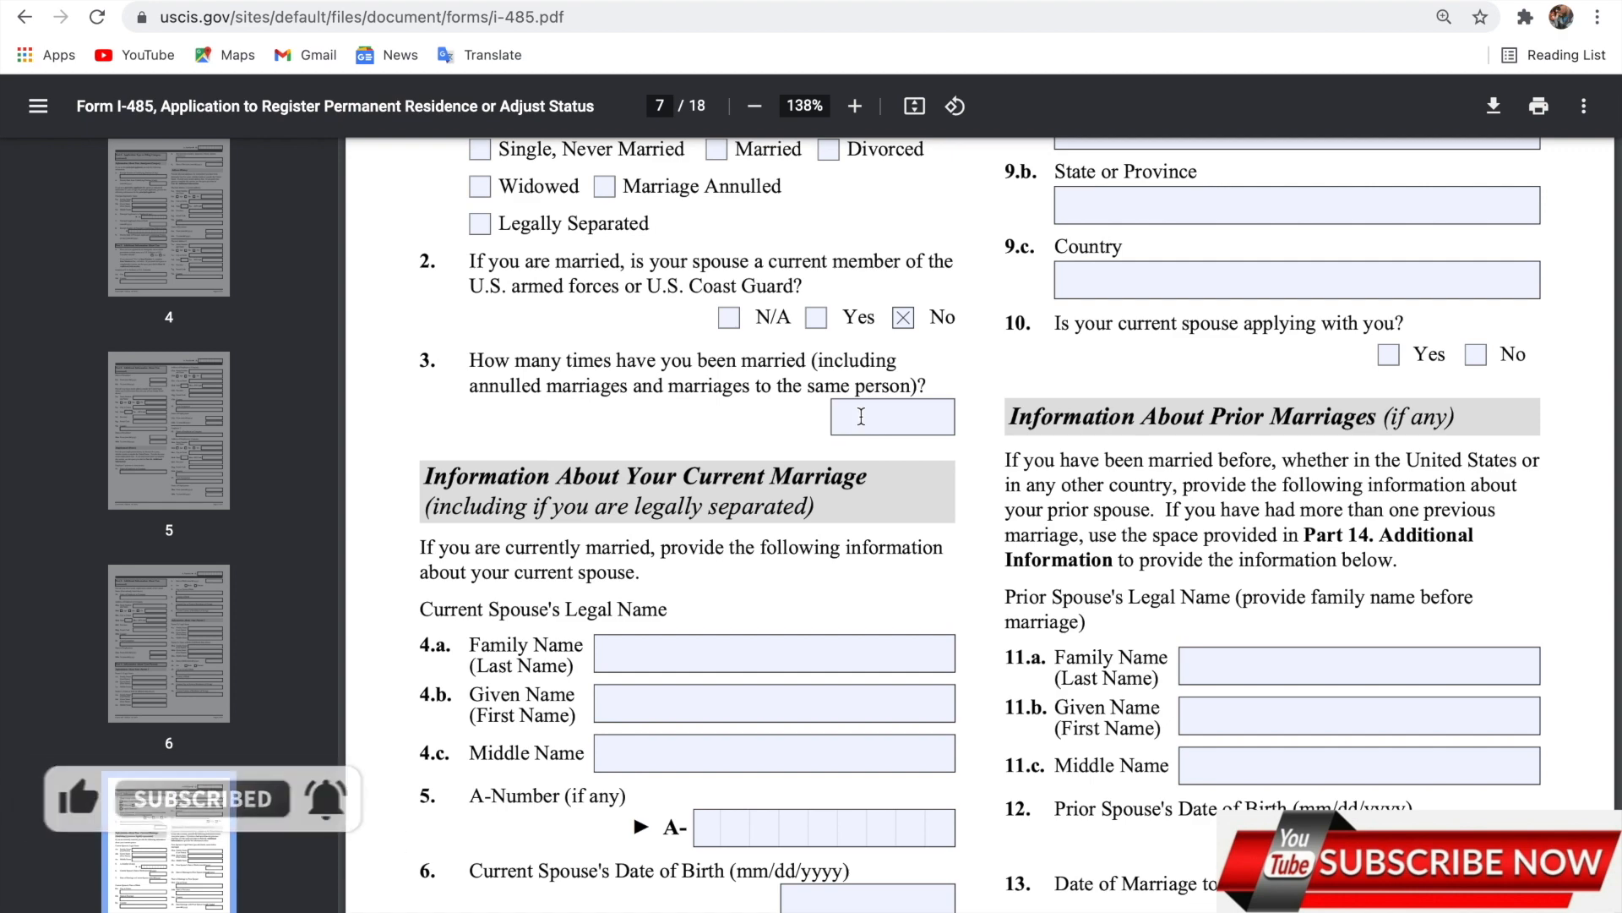
{"action": "scroll", "coordinate": [861, 416], "scroll_direction": "down", "scroll_amount": 3}
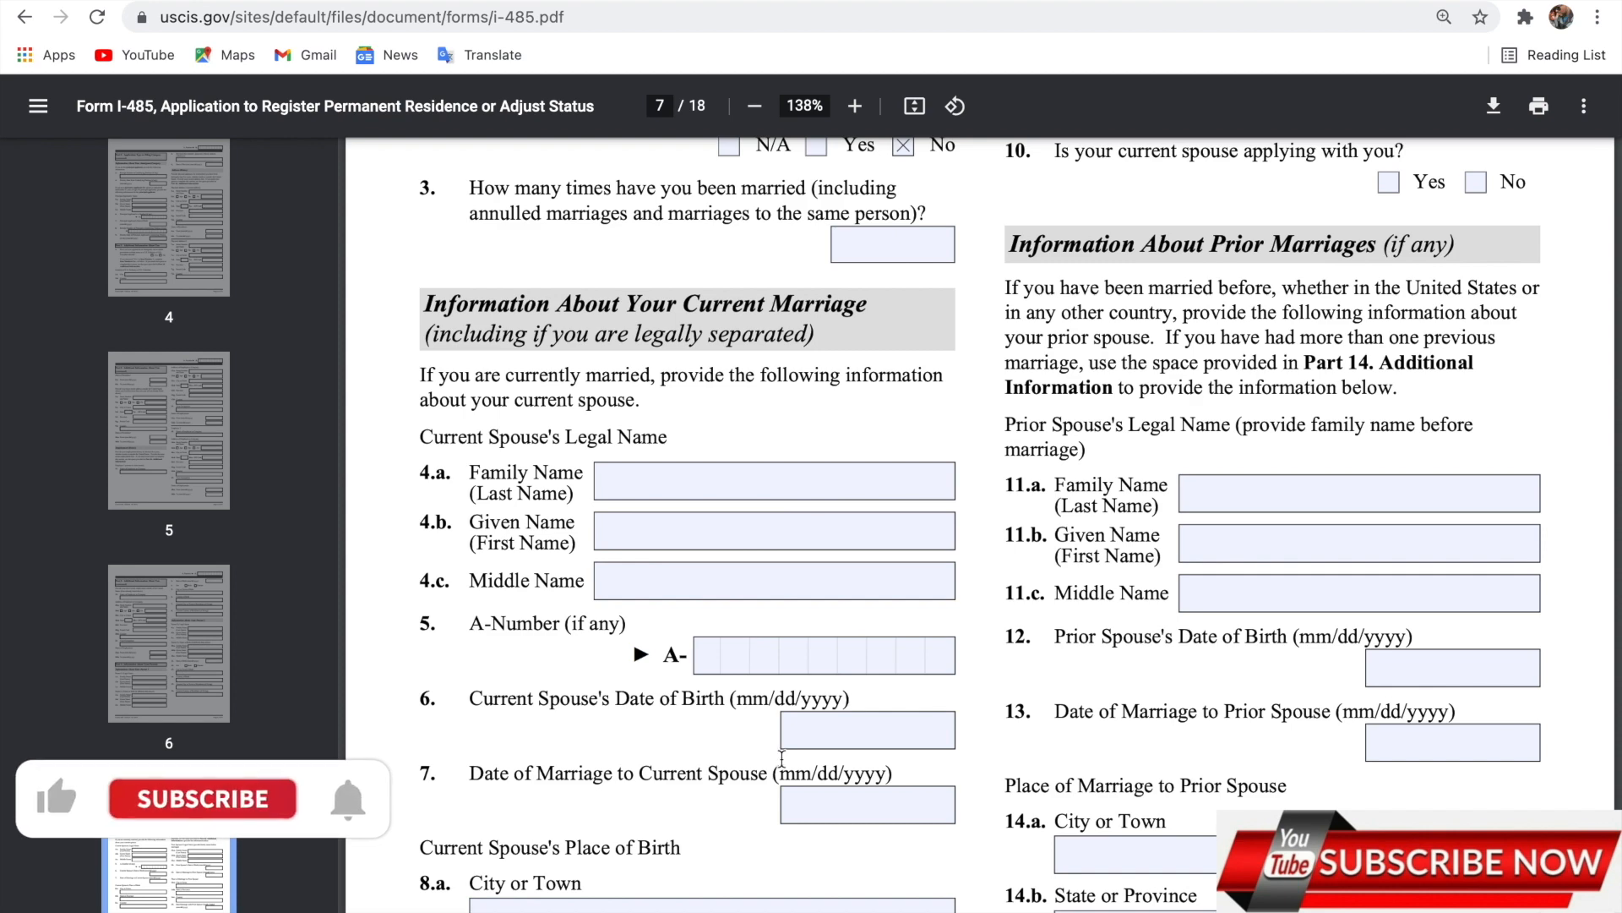
{"action": "scroll", "coordinate": [782, 758], "scroll_direction": "down", "scroll_amount": 2}
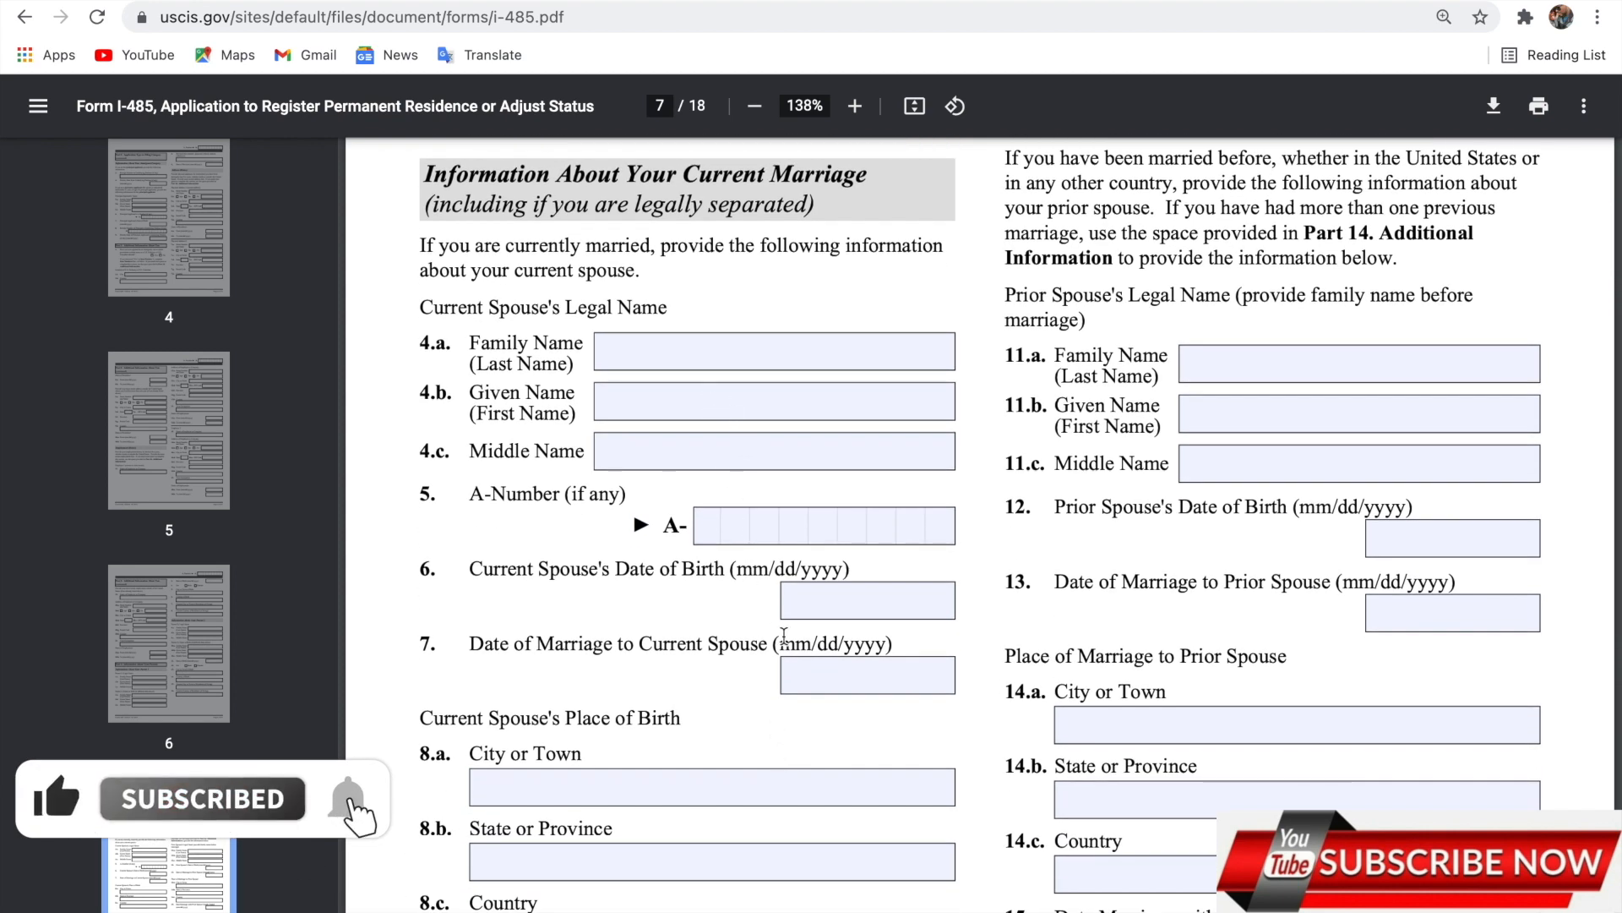
{"action": "scroll", "coordinate": [667, 800], "scroll_direction": "down", "scroll_amount": 3}
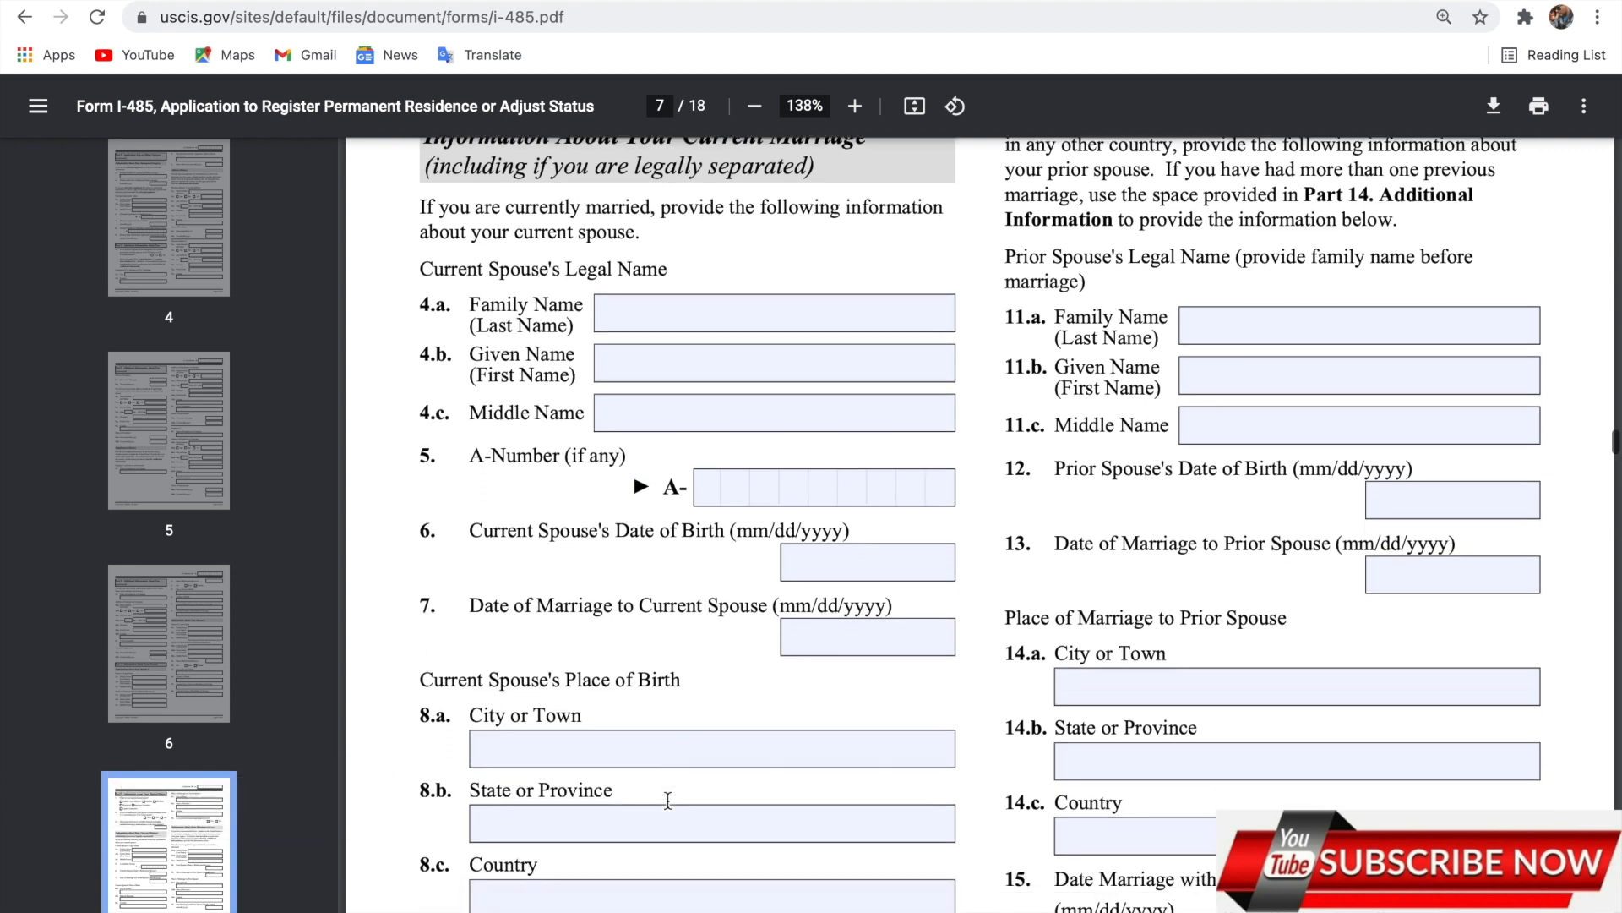
{"action": "scroll", "coordinate": [668, 800], "scroll_direction": "up", "scroll_amount": 10}
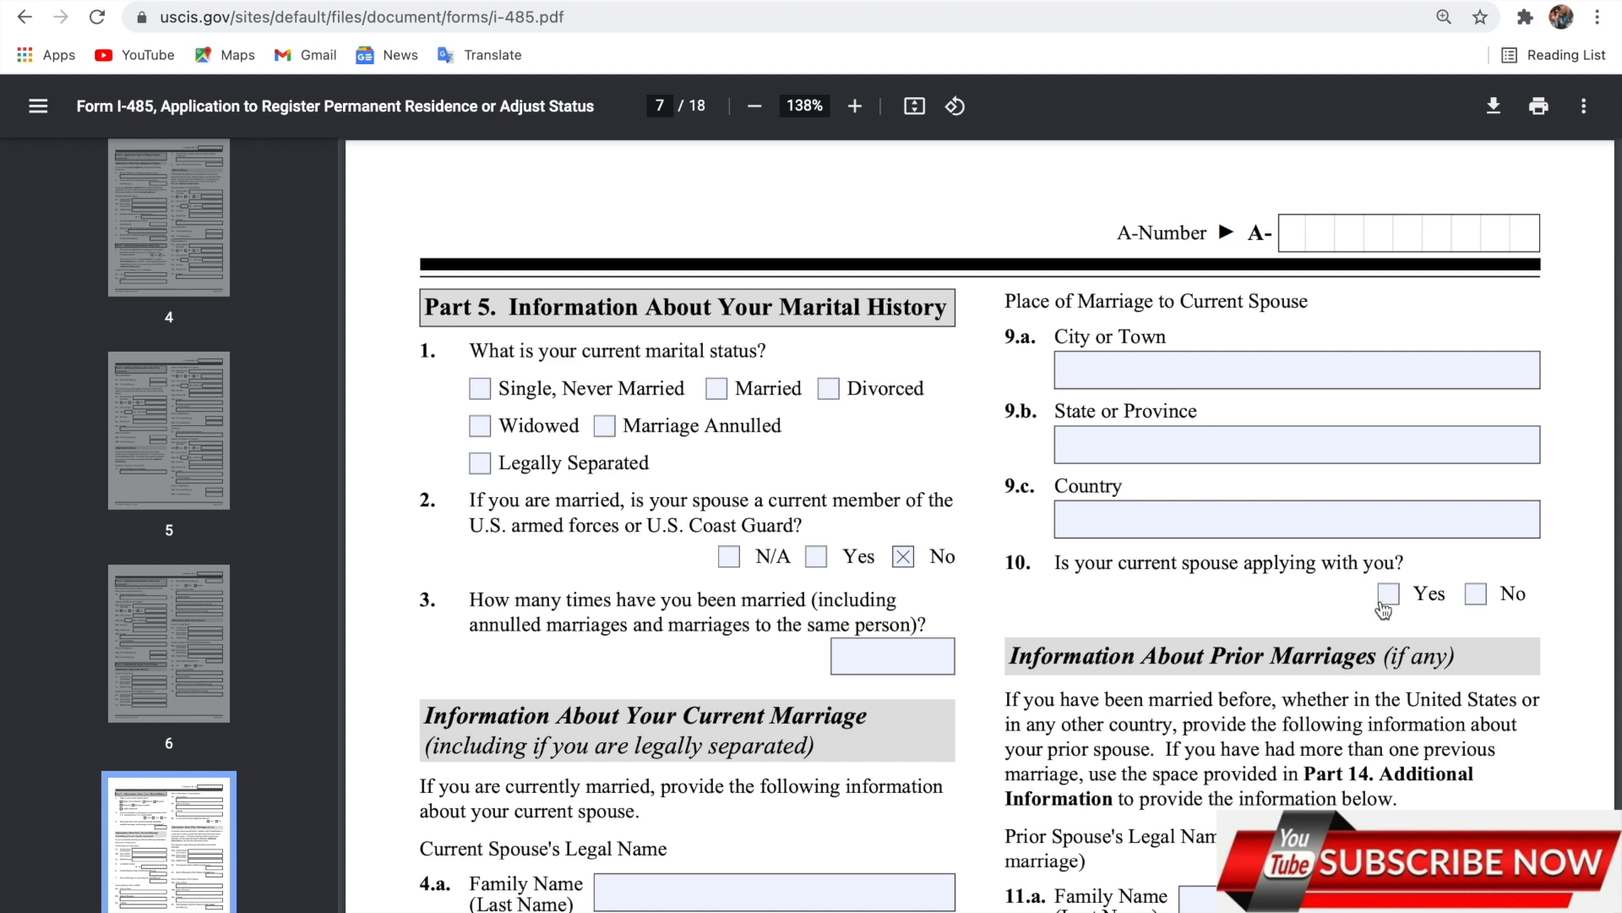
Answer No to question 10 on the current spouse applying with you, then scroll to page 8.
{"action": "left_click", "coordinate": [1477, 594]}
{"action": "scroll", "coordinate": [1366, 605], "scroll_direction": "down", "scroll_amount": 3}
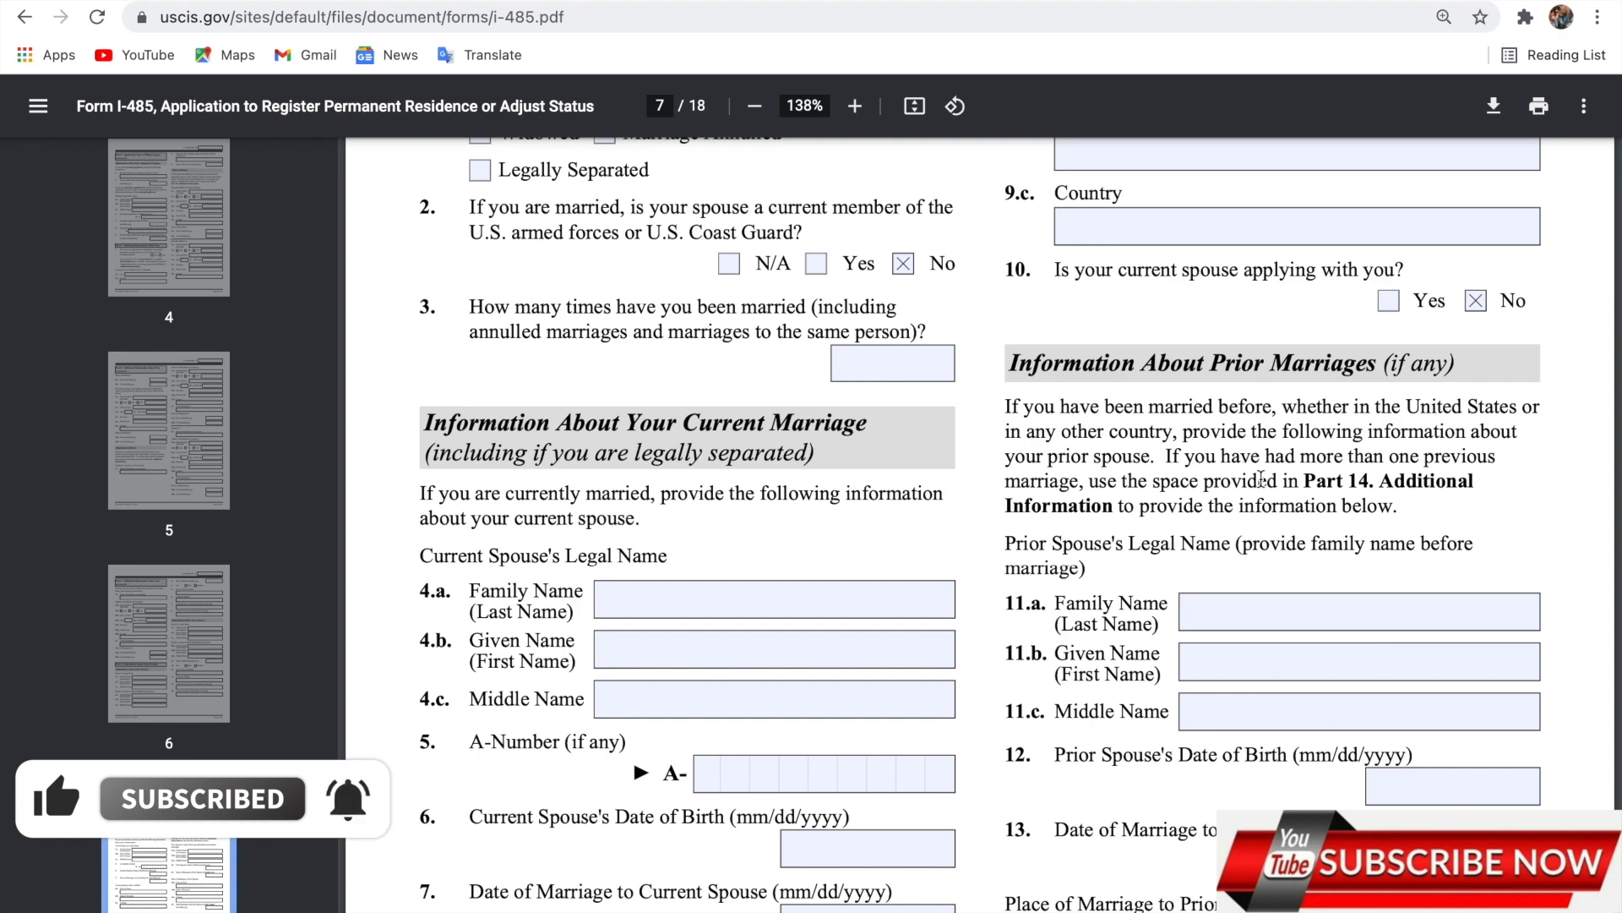
{"action": "scroll", "coordinate": [1296, 686], "scroll_direction": "down", "scroll_amount": 1}
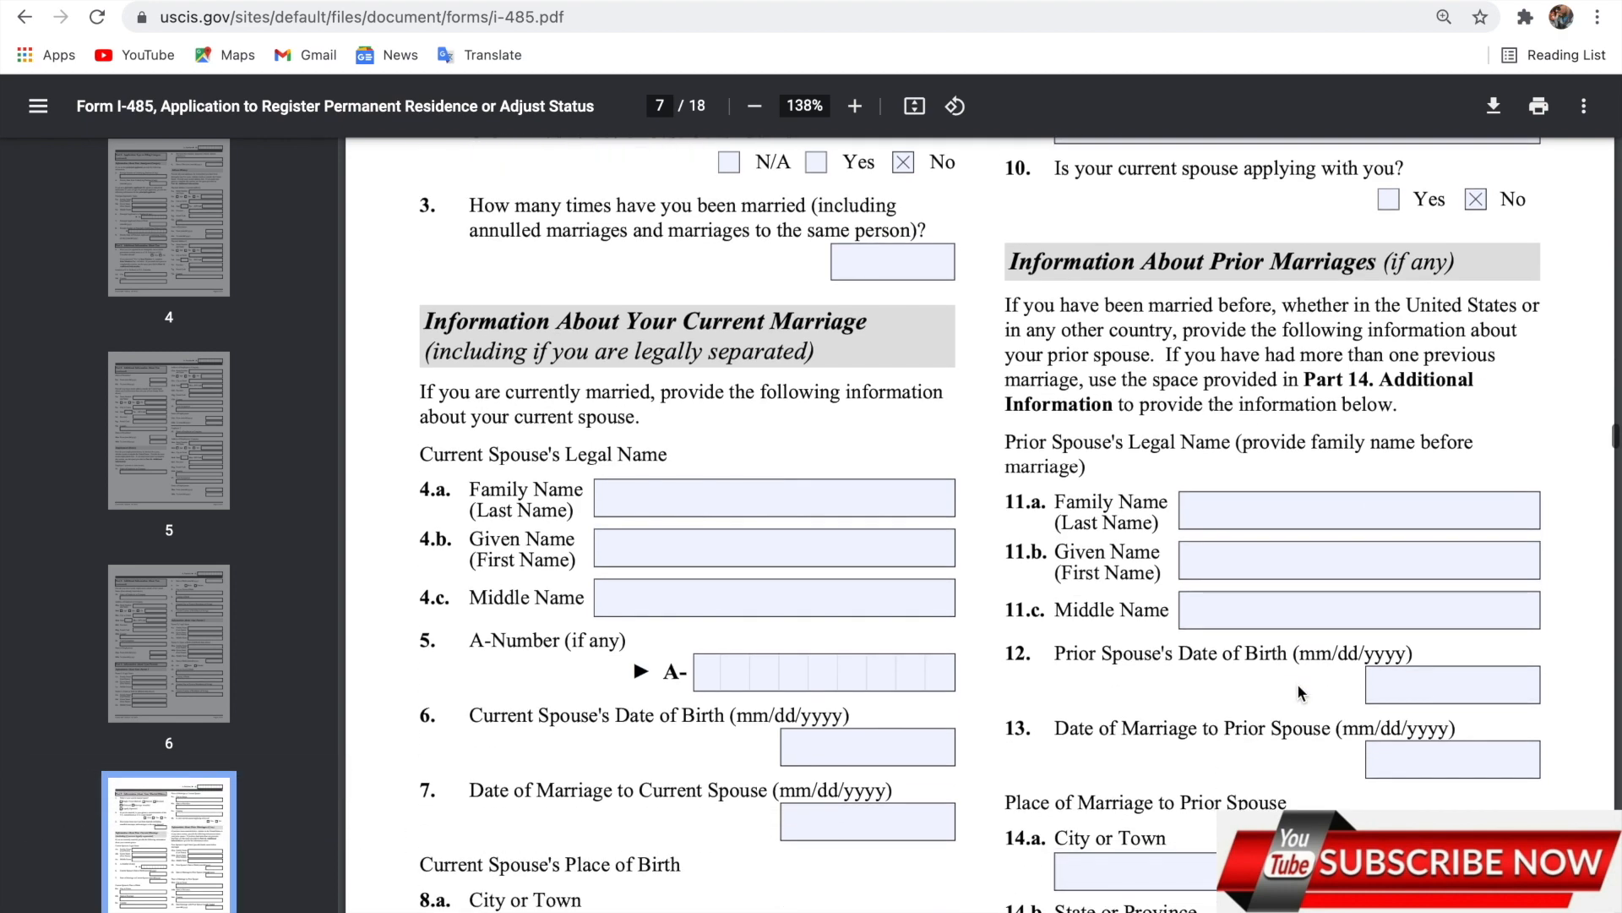
{"action": "scroll", "coordinate": [1296, 691], "scroll_direction": "down", "scroll_amount": 1}
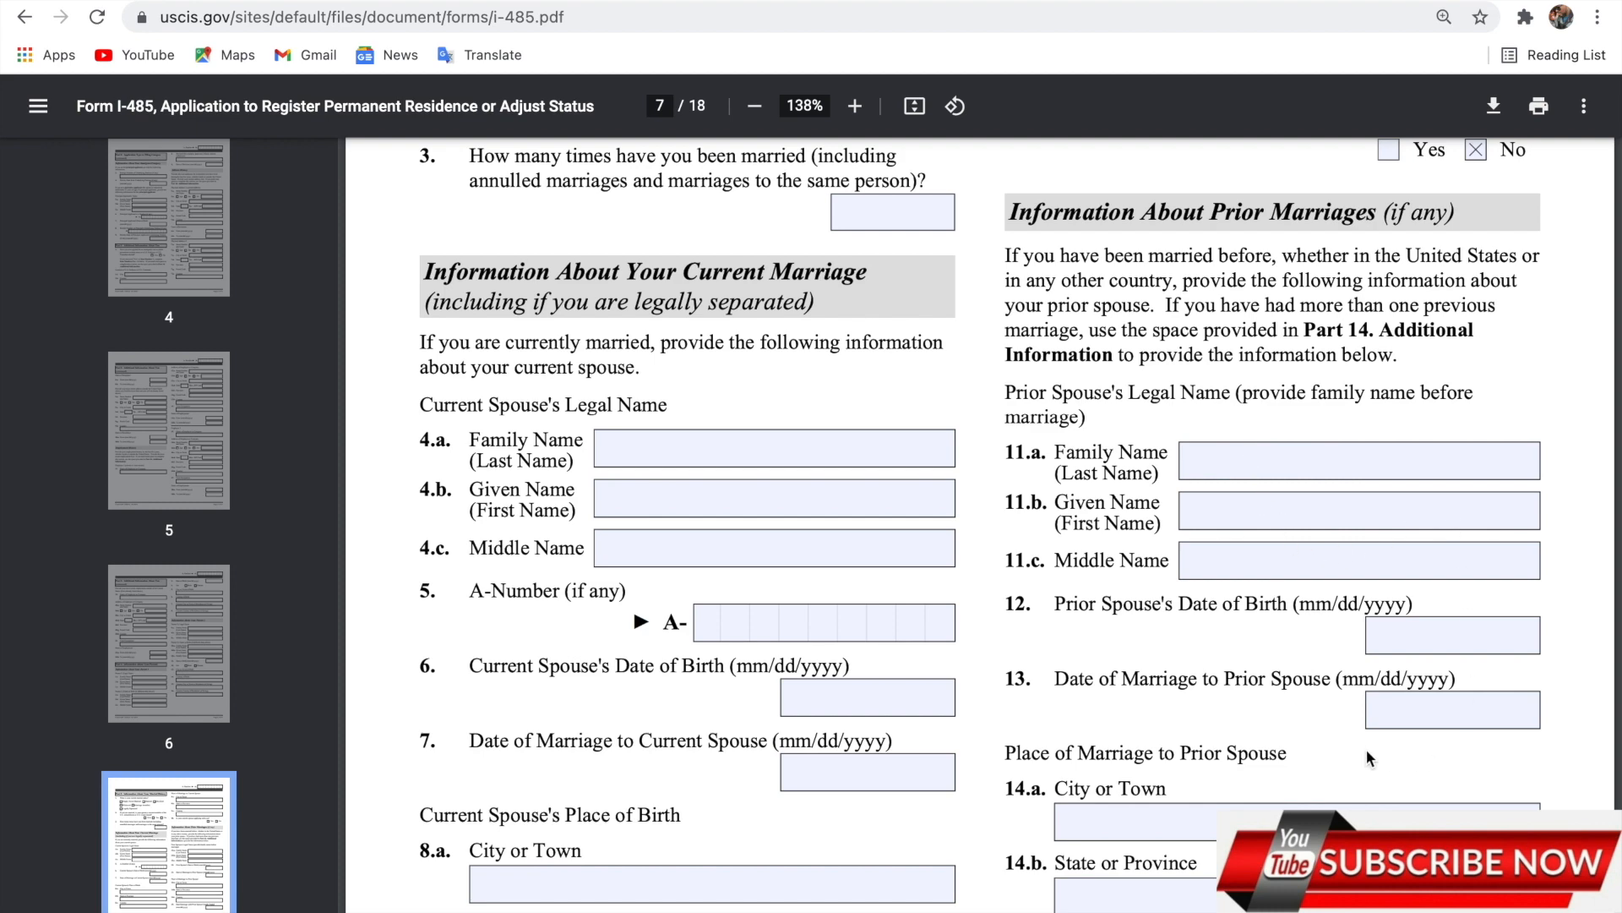
{"action": "scroll", "coordinate": [1351, 722], "scroll_direction": "down", "scroll_amount": 2}
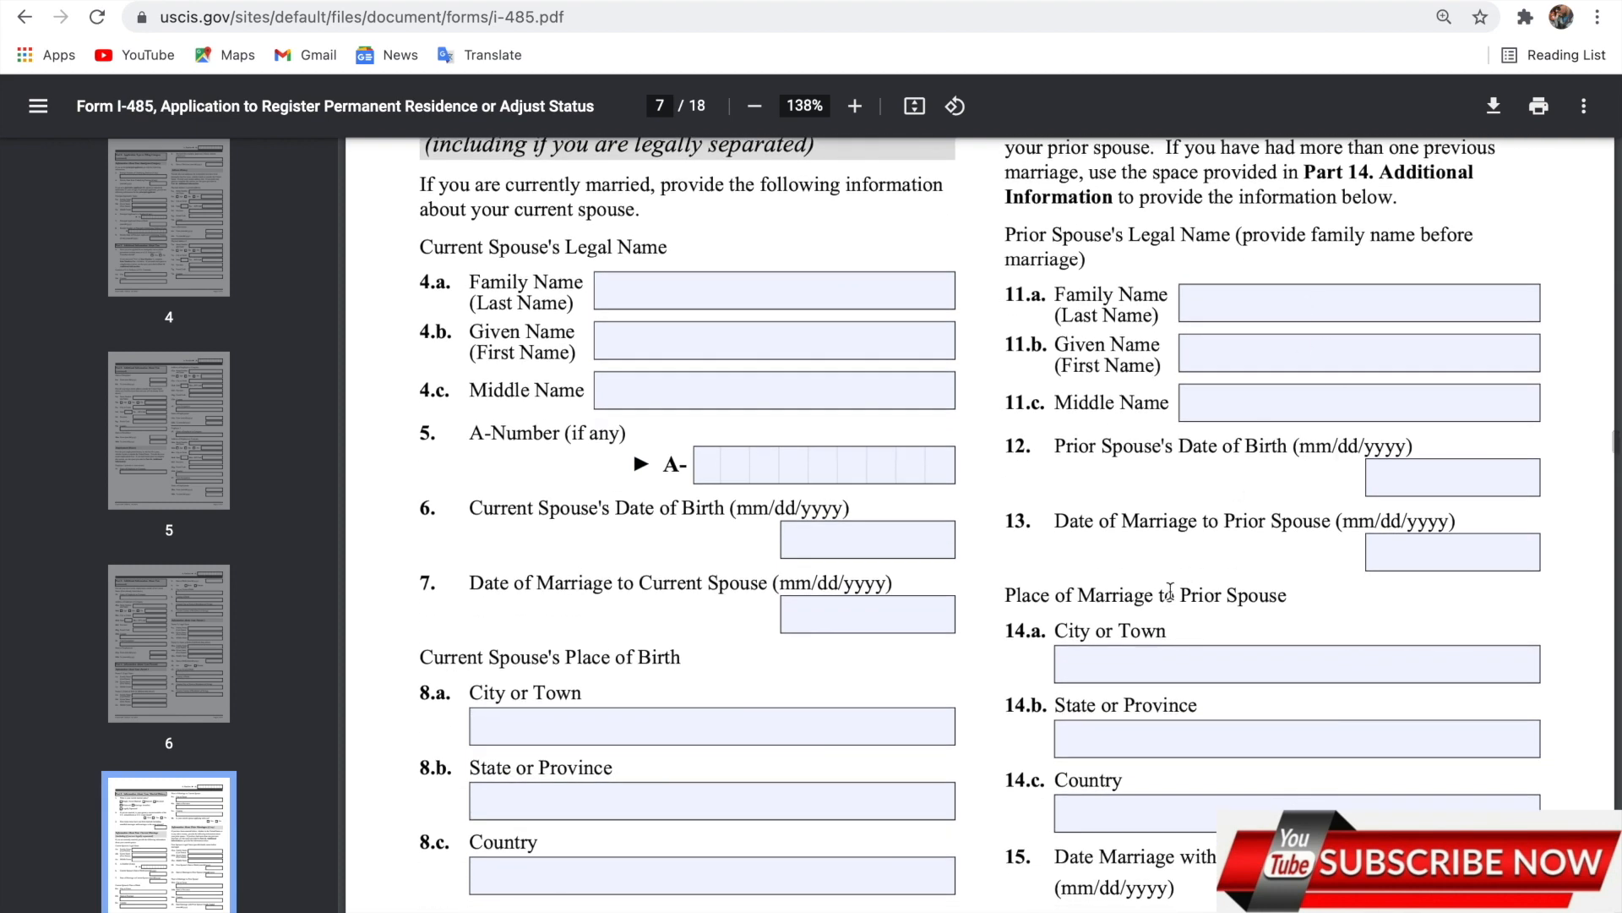
{"action": "scroll", "coordinate": [1212, 666], "scroll_direction": "down", "scroll_amount": 6}
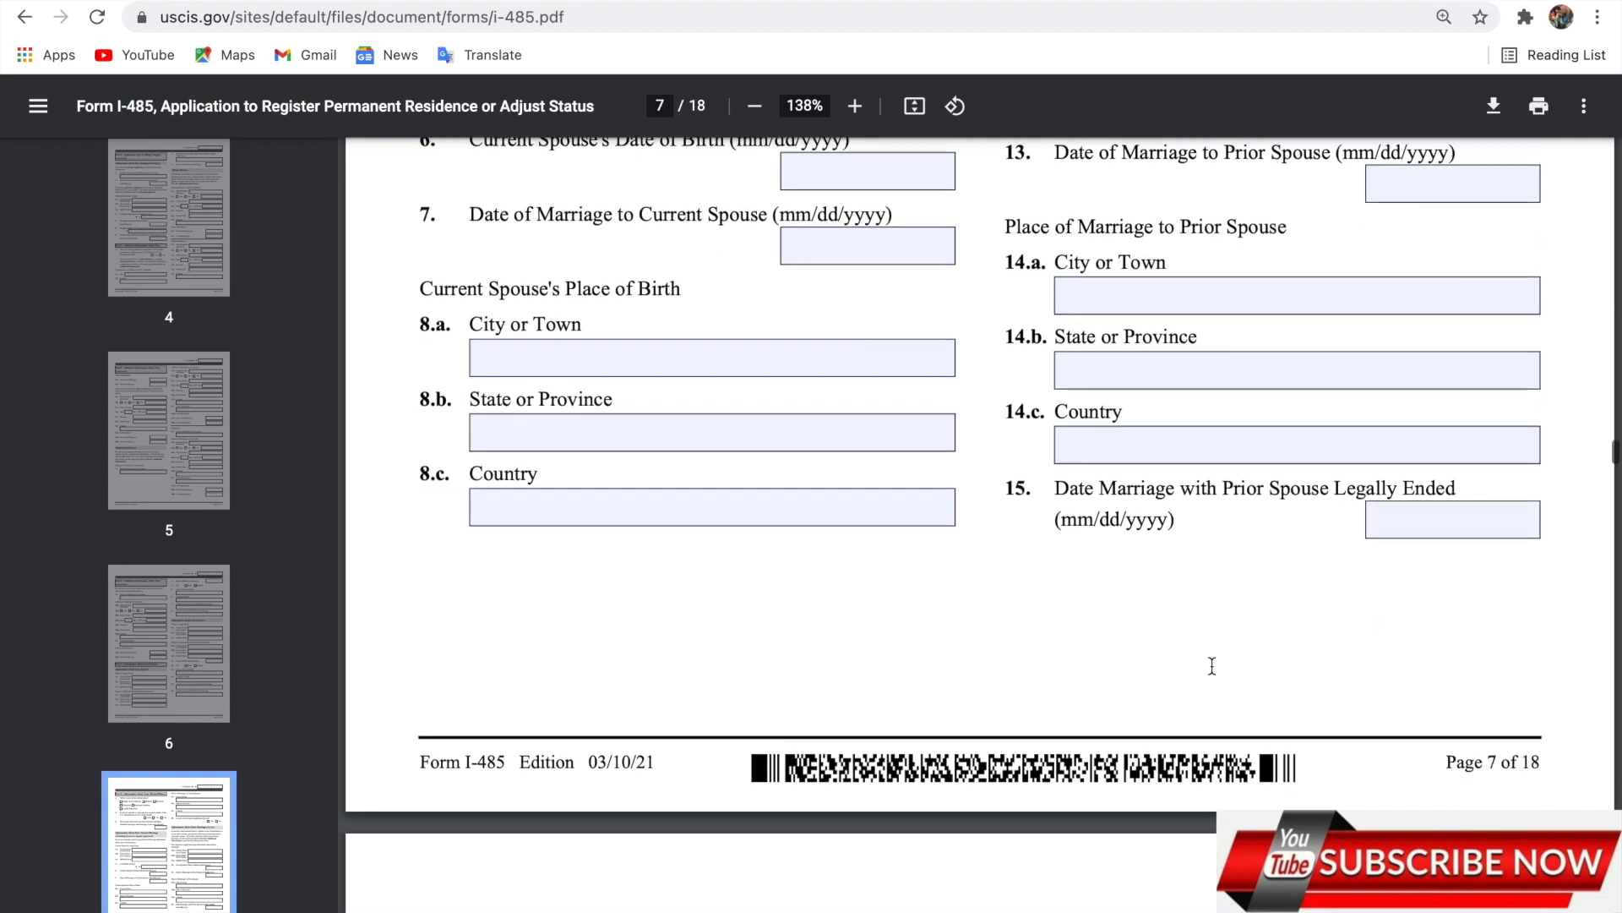
{"action": "scroll", "coordinate": [1217, 410], "scroll_direction": "down", "scroll_amount": 2}
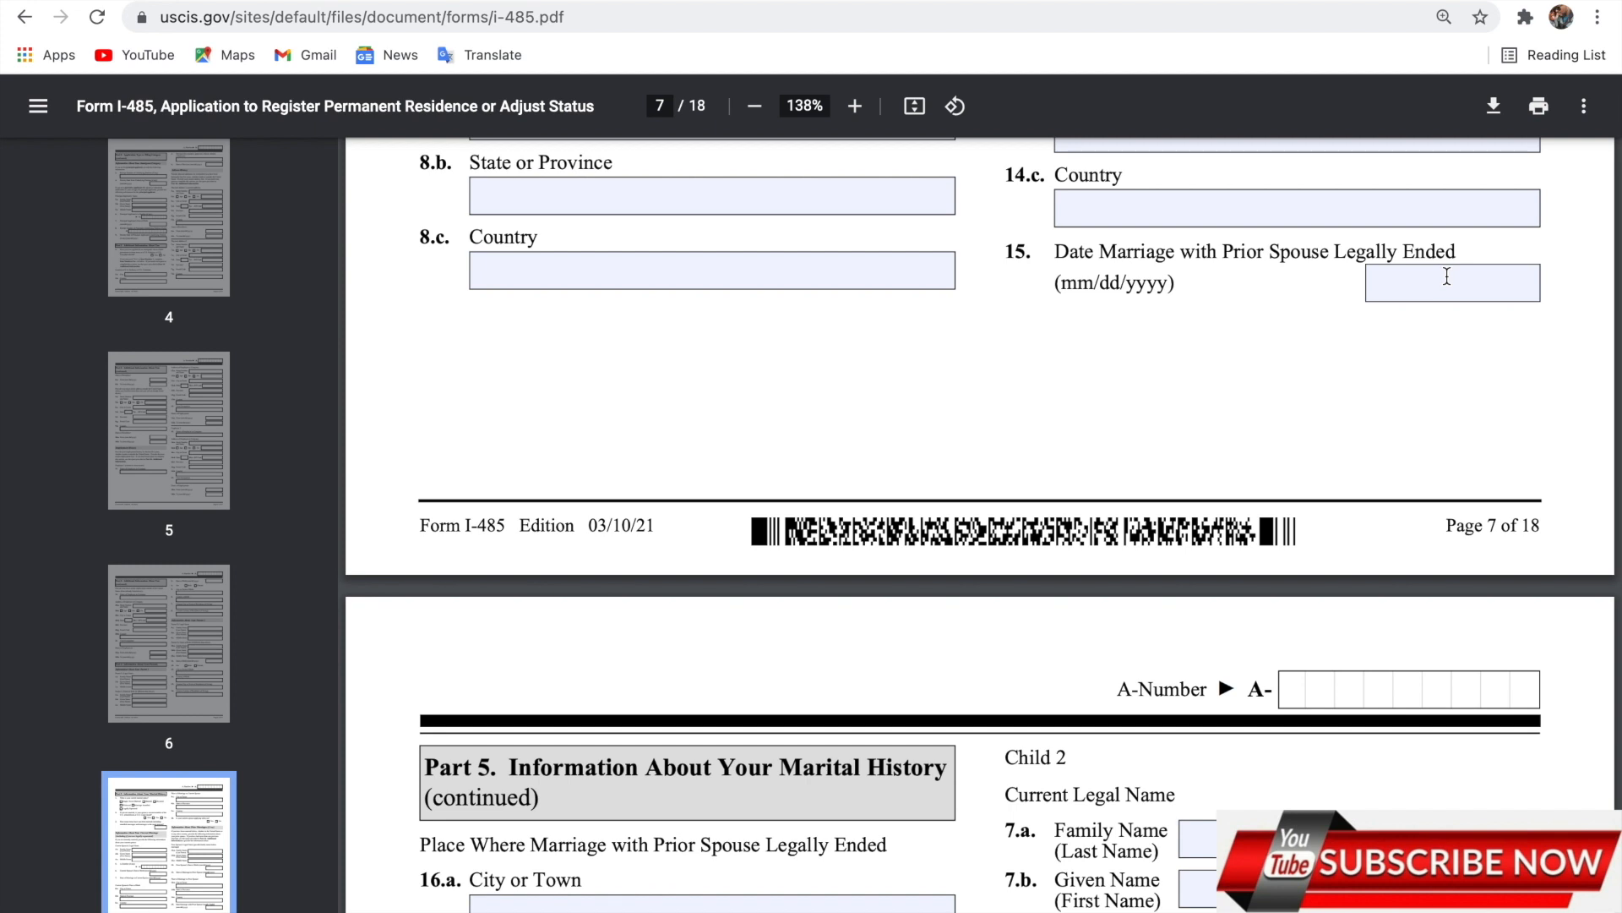
{"action": "scroll", "coordinate": [1446, 276], "scroll_direction": "up", "scroll_amount": 3}
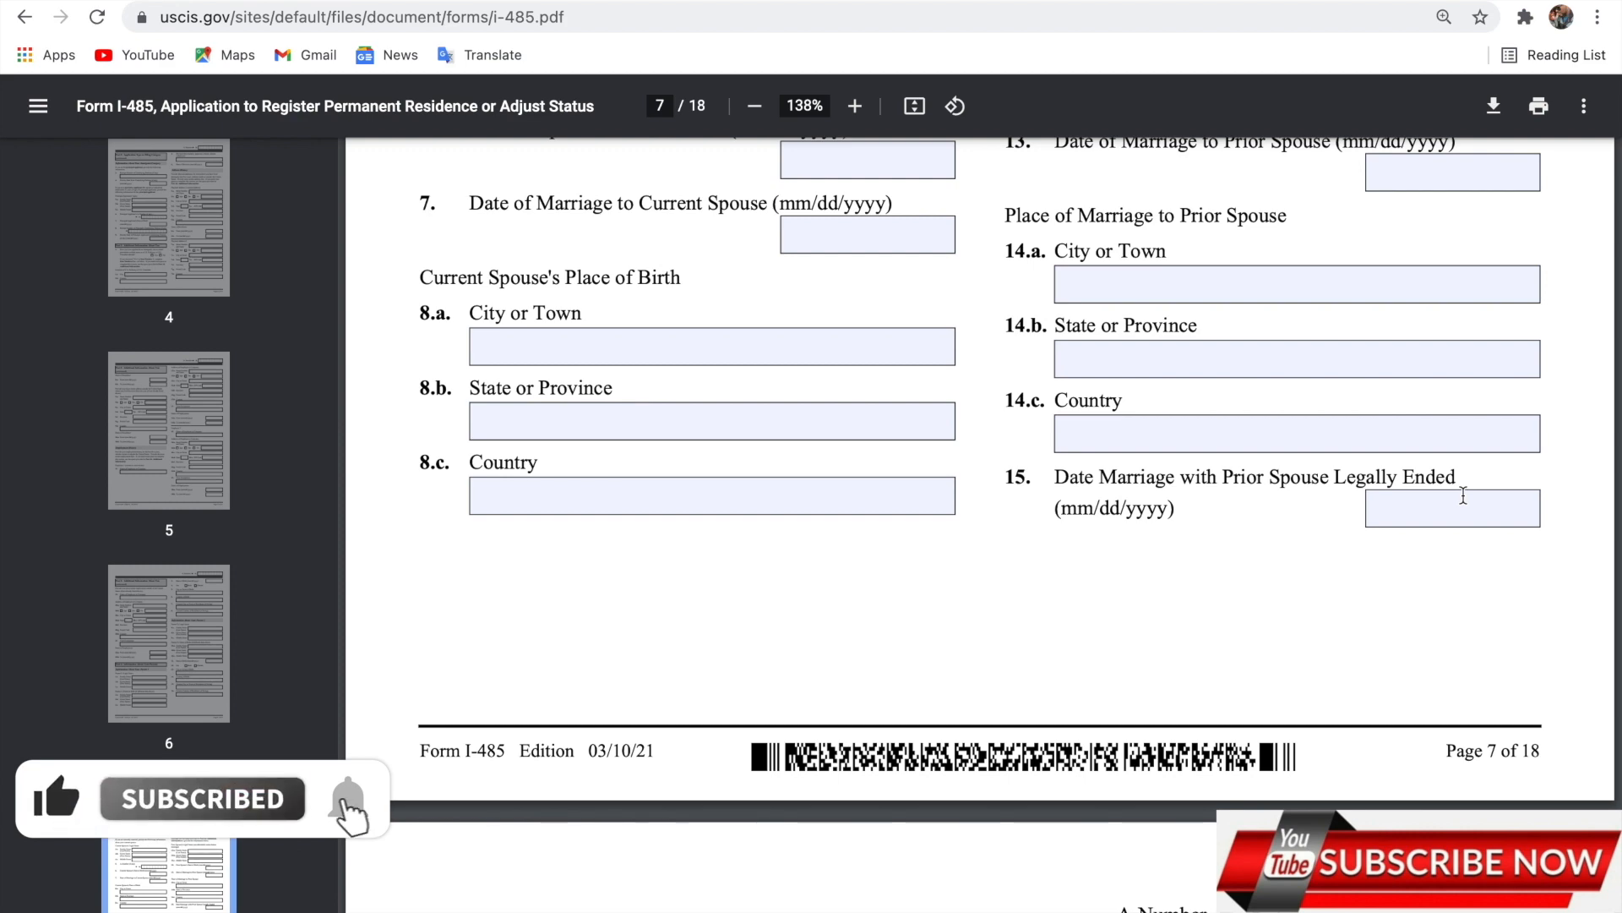
{"action": "scroll", "coordinate": [1463, 496], "scroll_direction": "down", "scroll_amount": 8}
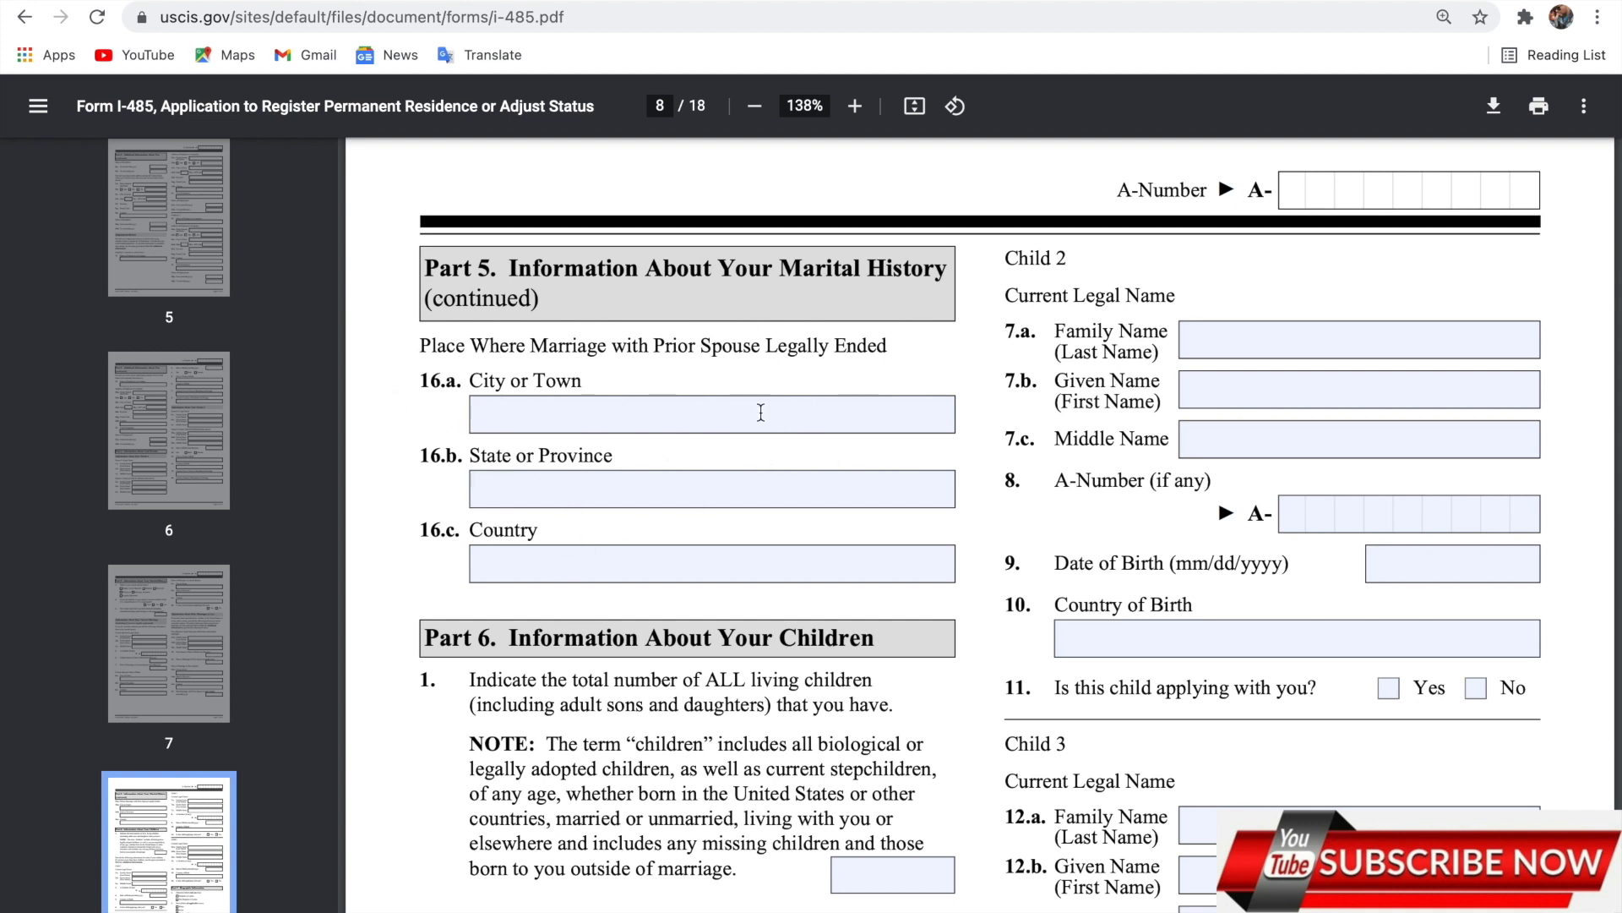
{"action": "scroll", "coordinate": [777, 496], "scroll_direction": "down", "scroll_amount": 2}
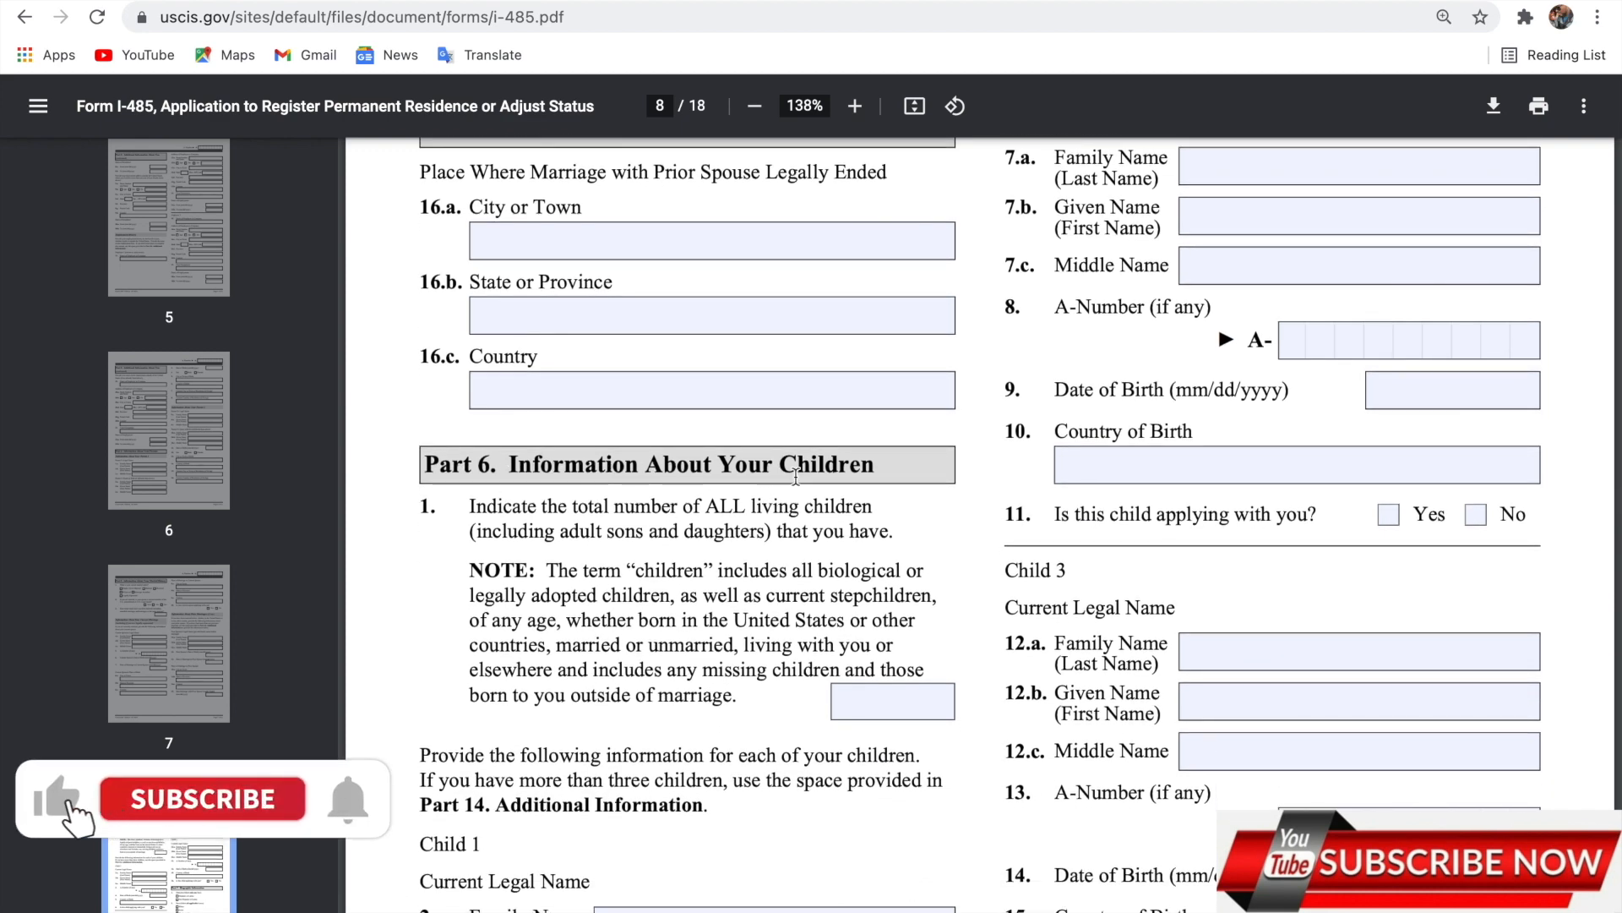
{"action": "scroll", "coordinate": [760, 541], "scroll_direction": "down", "scroll_amount": 2}
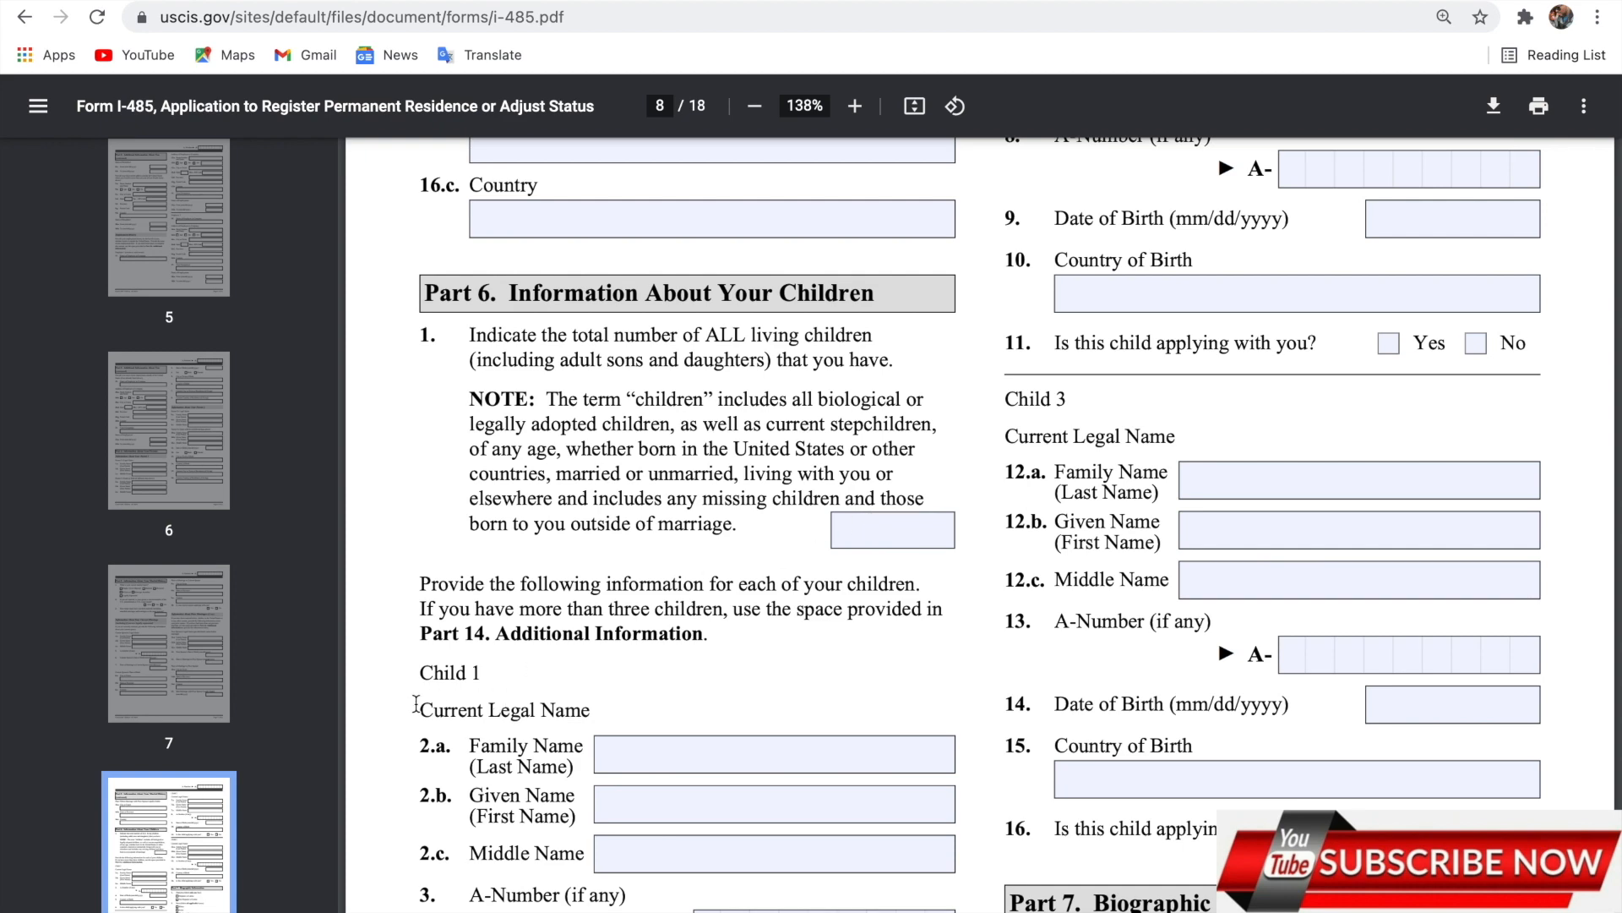
{"action": "scroll", "coordinate": [718, 683], "scroll_direction": "down", "scroll_amount": 1}
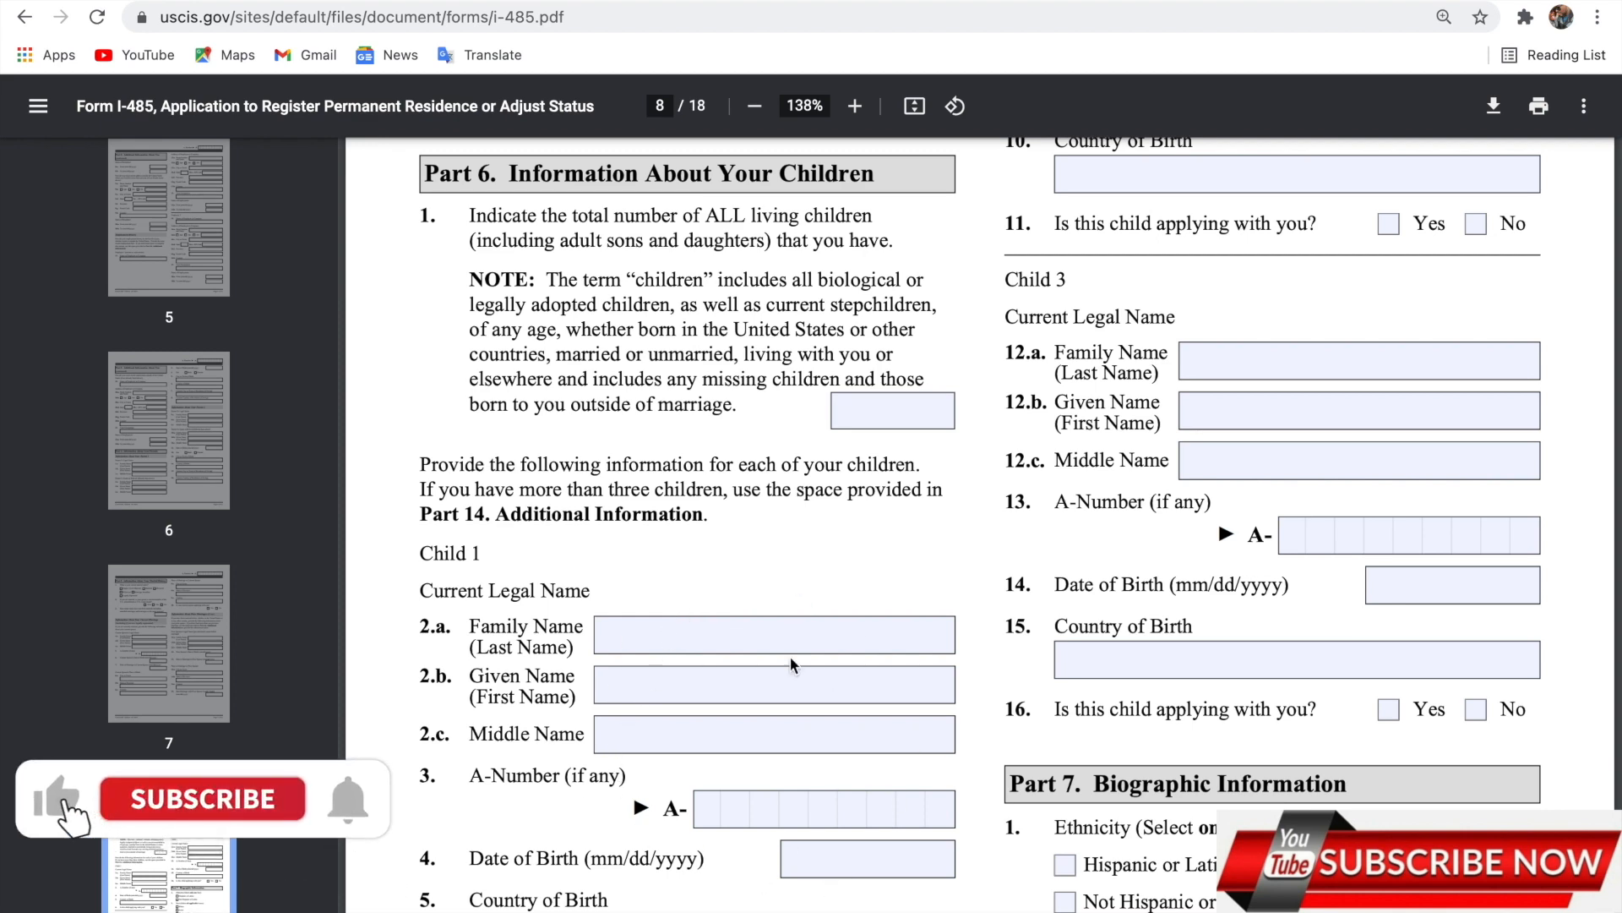
{"action": "scroll", "coordinate": [638, 720], "scroll_direction": "down", "scroll_amount": 1}
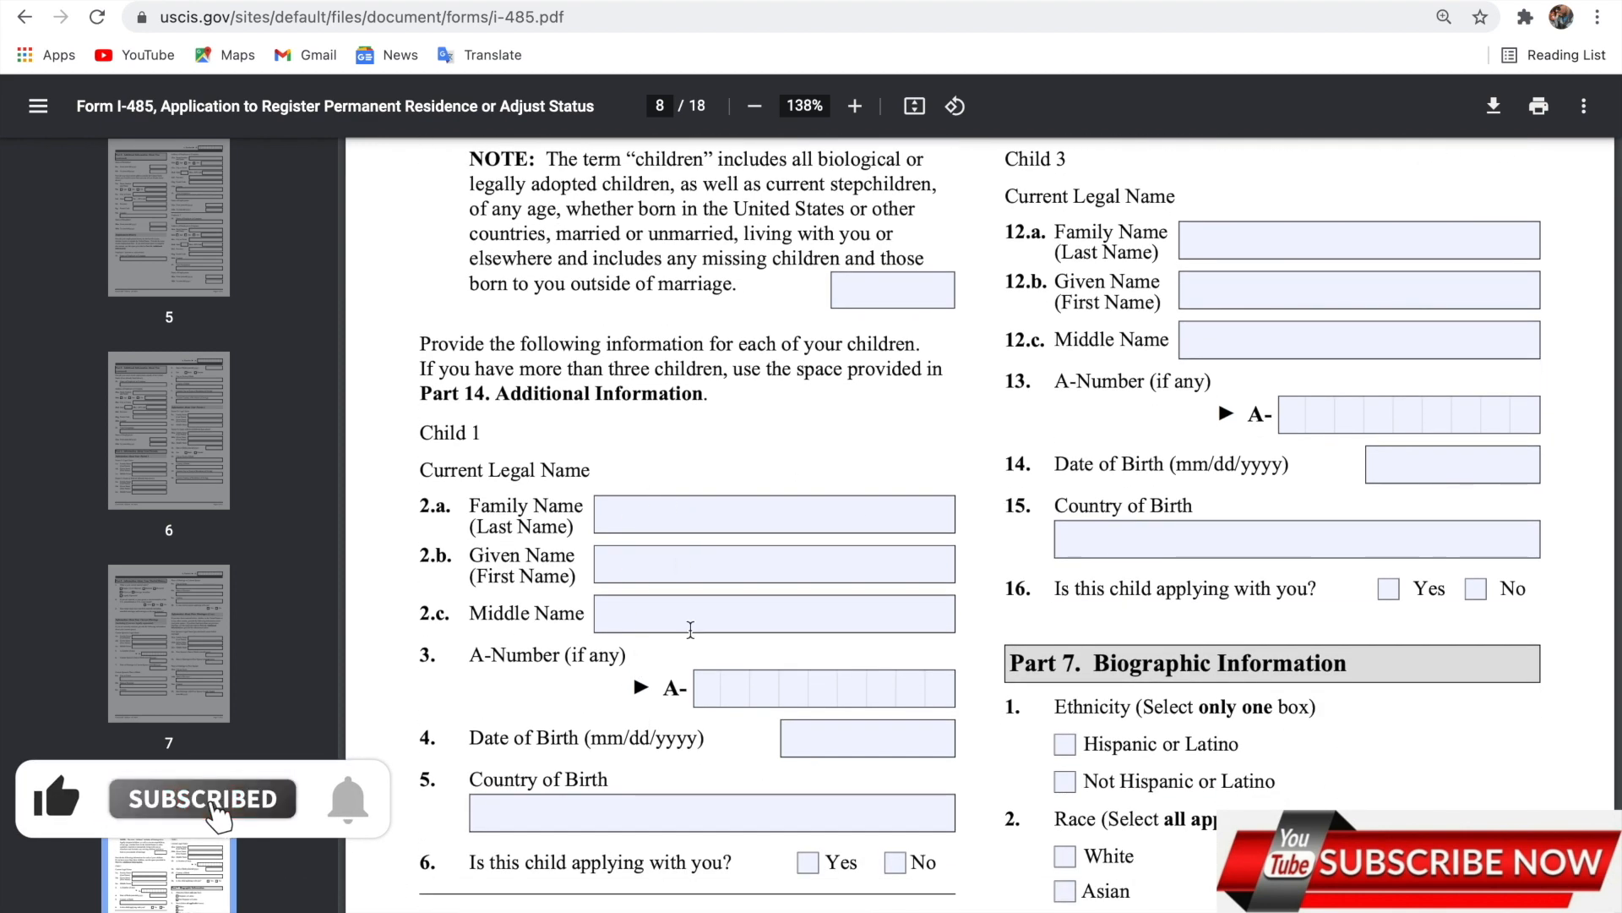
{"action": "scroll", "coordinate": [681, 566], "scroll_direction": "up", "scroll_amount": 8}
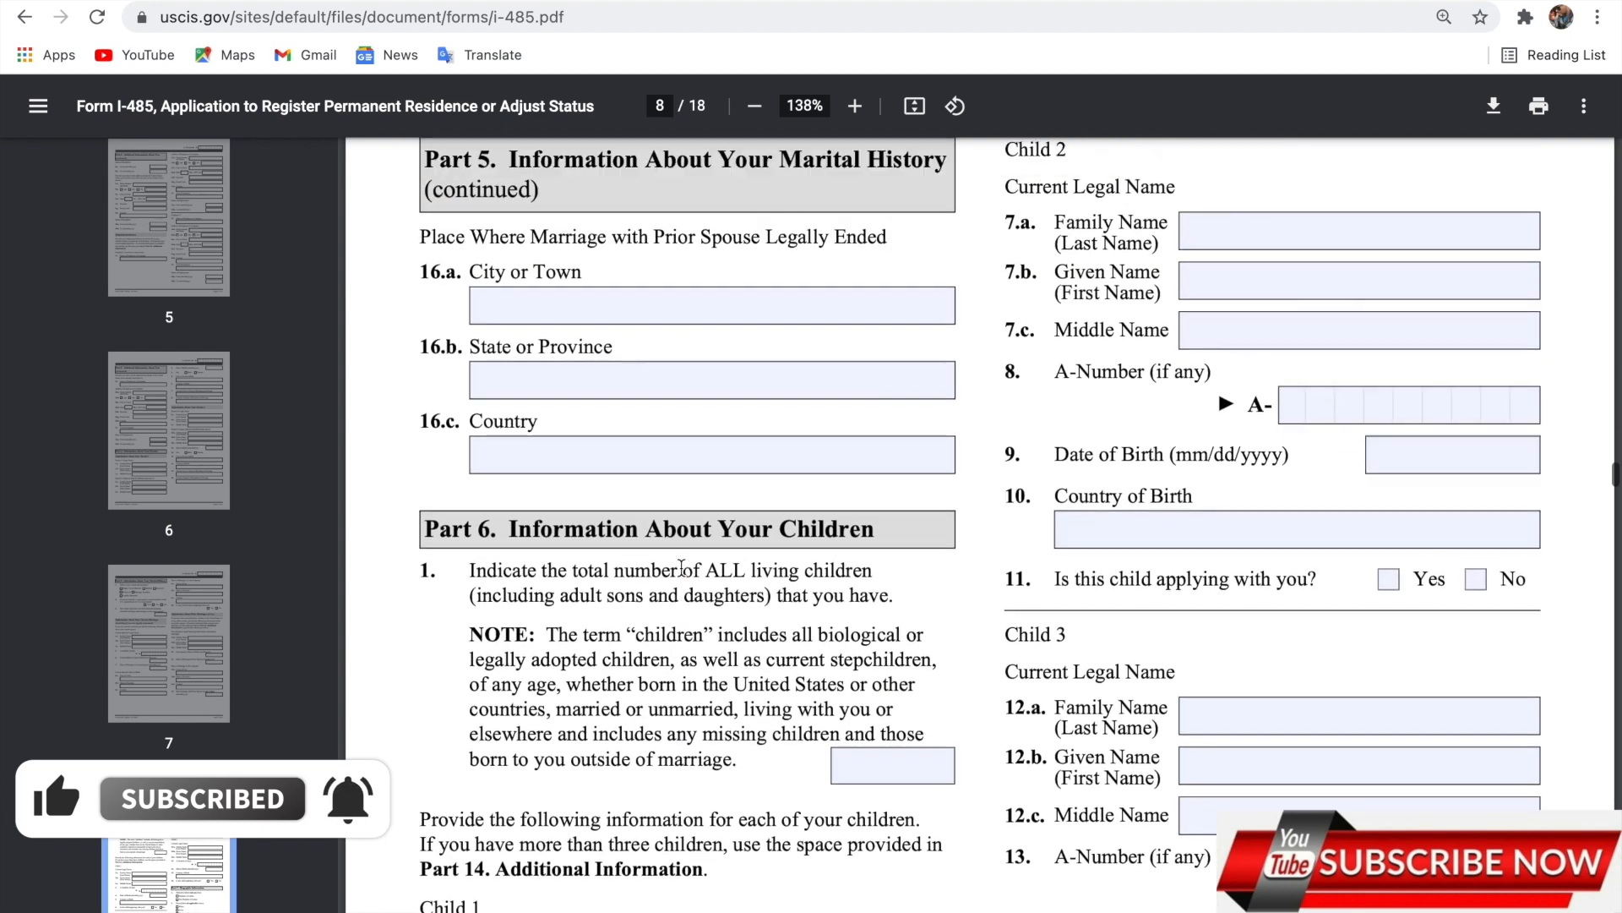
{"action": "scroll", "coordinate": [681, 566], "scroll_direction": "up", "scroll_amount": 1}
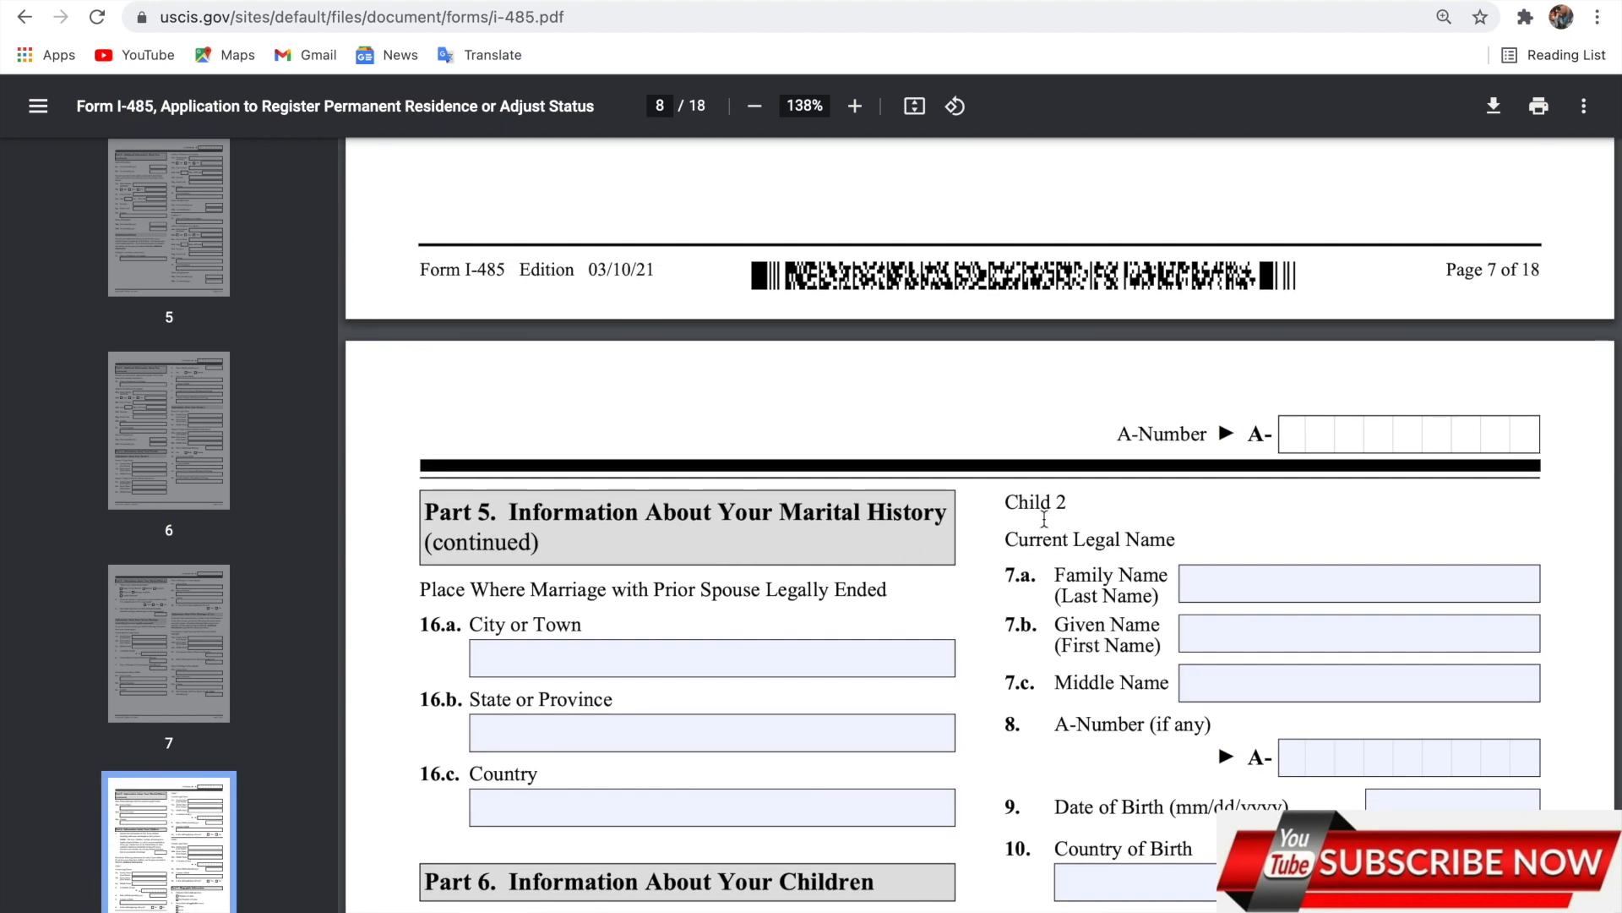
{"action": "scroll", "coordinate": [1199, 560], "scroll_direction": "up", "scroll_amount": 1}
{"action": "scroll", "coordinate": [1198, 559], "scroll_direction": "down", "scroll_amount": 2}
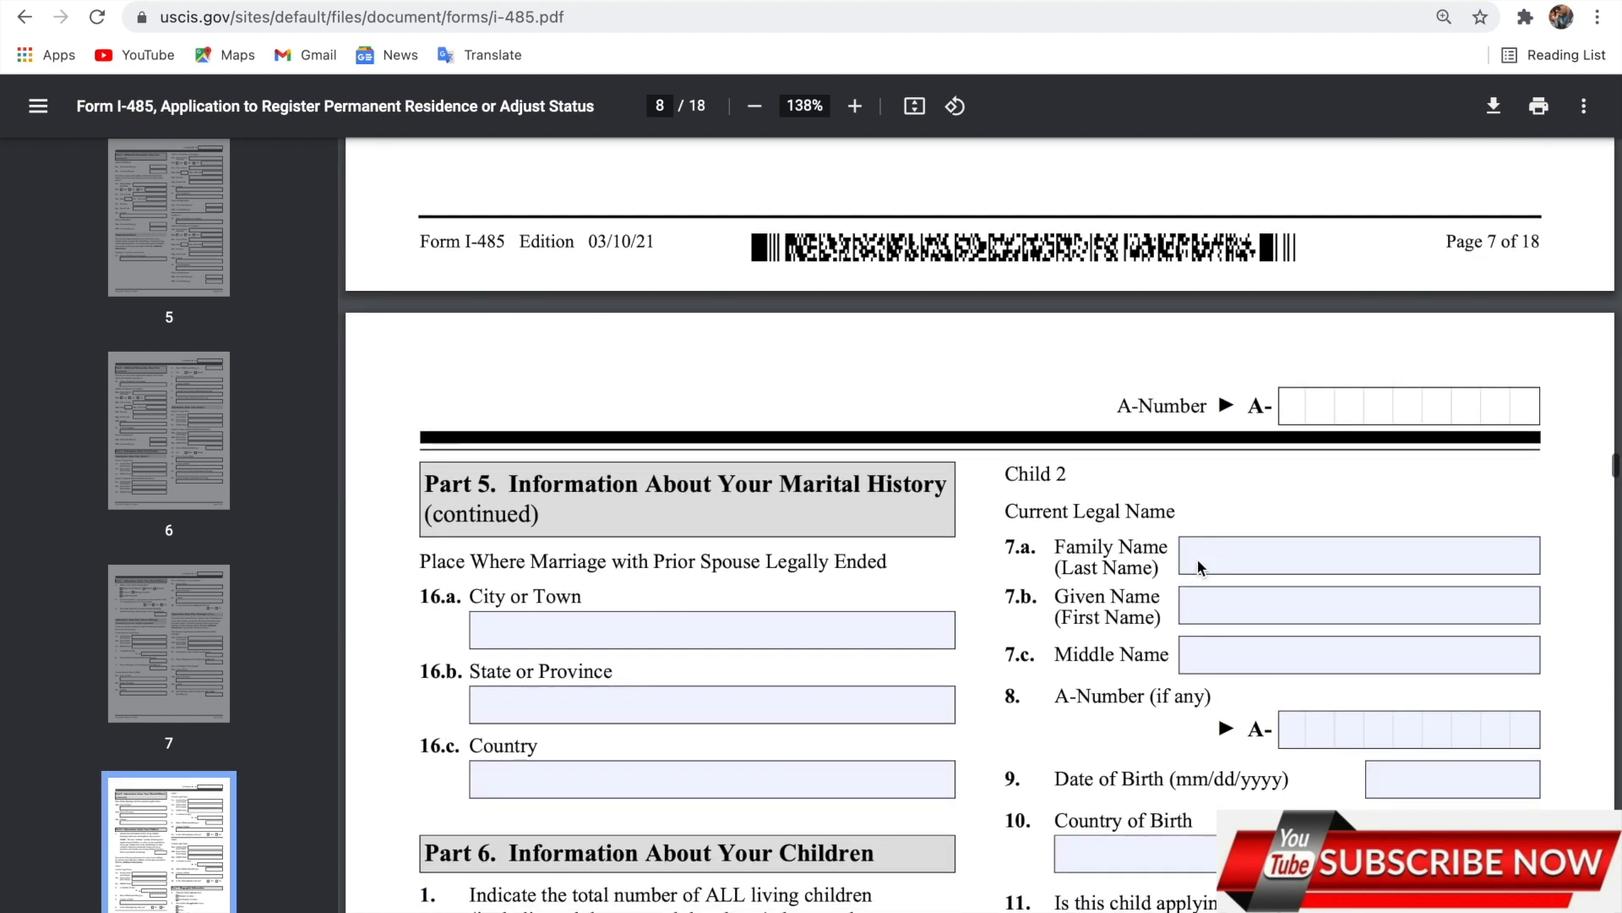
{"action": "scroll", "coordinate": [1199, 565], "scroll_direction": "down", "scroll_amount": 3}
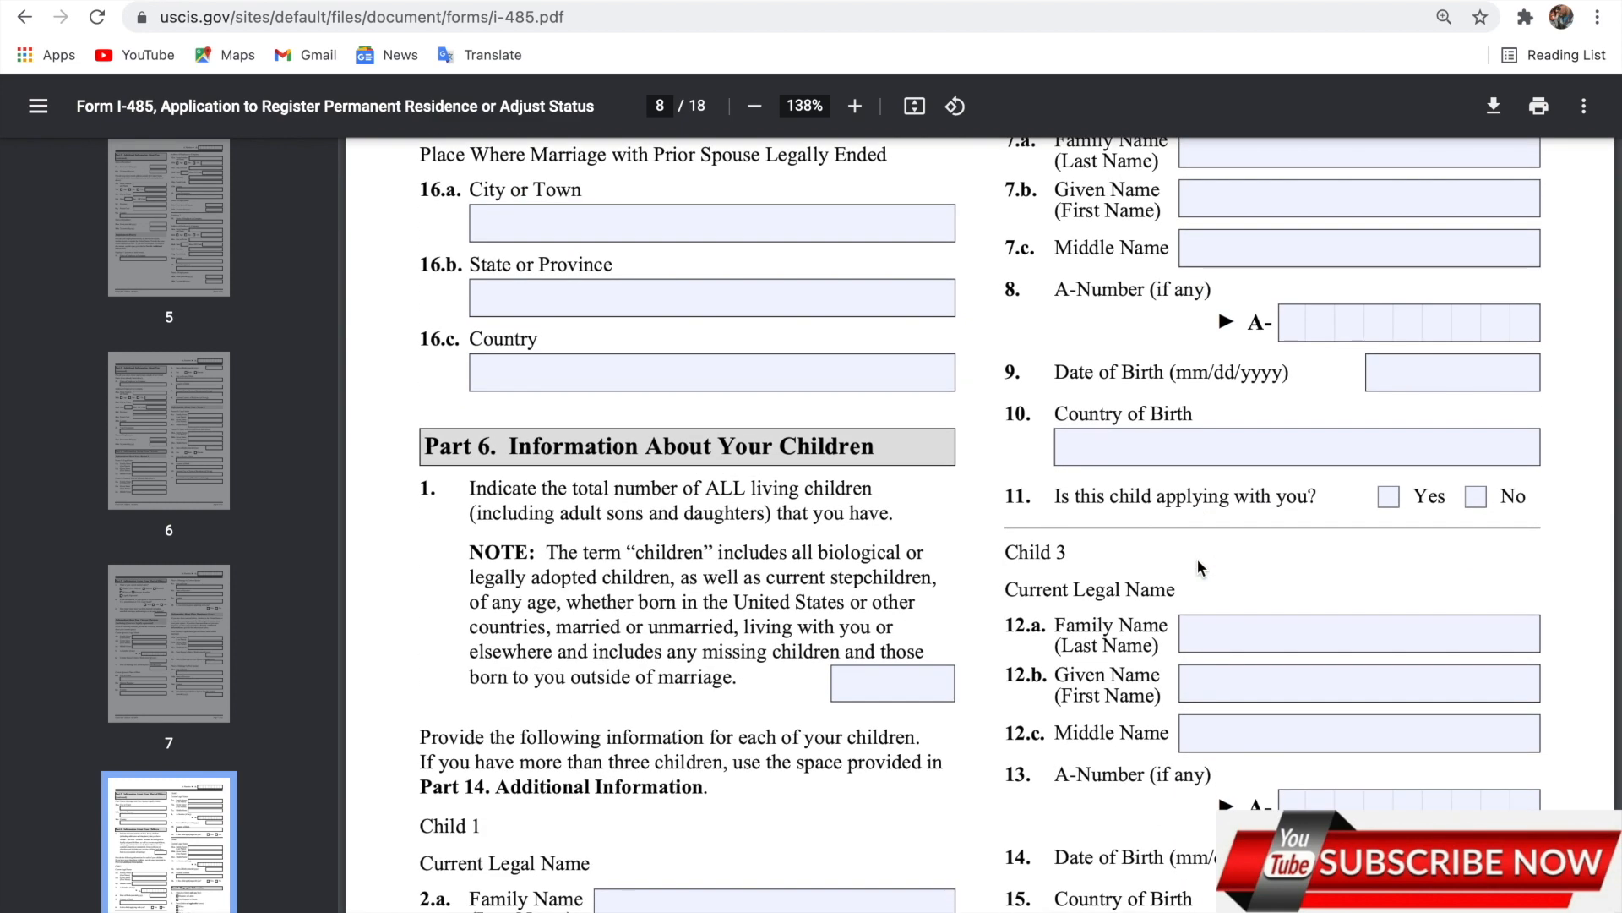
{"action": "scroll", "coordinate": [1200, 565], "scroll_direction": "down", "scroll_amount": 1}
{"action": "scroll", "coordinate": [1197, 558], "scroll_direction": "down", "scroll_amount": 2}
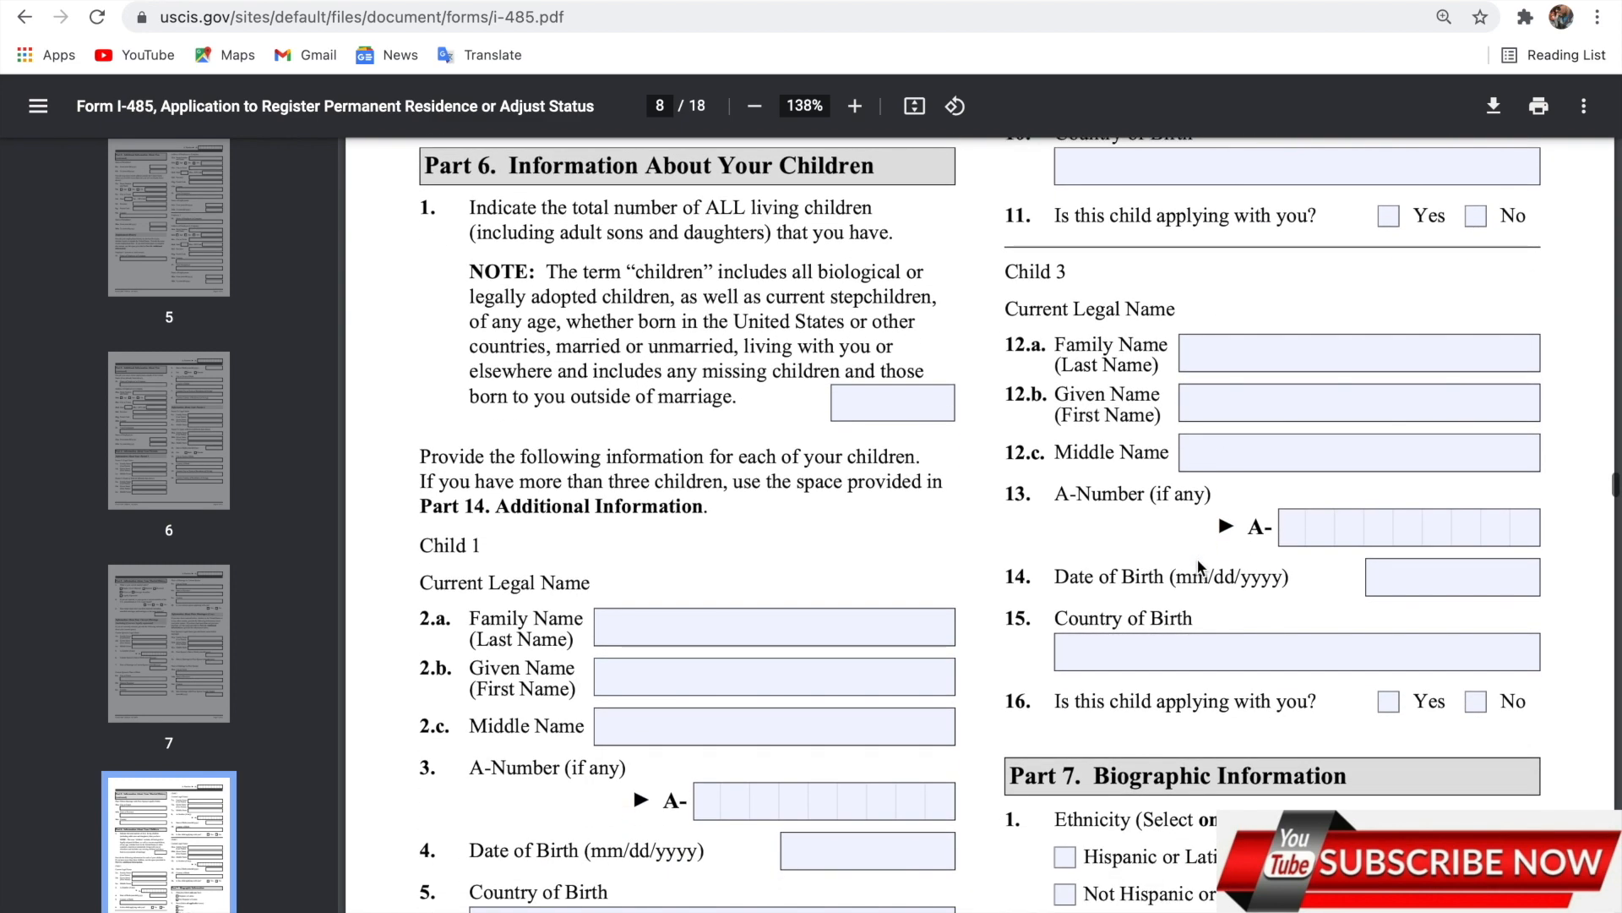
{"action": "scroll", "coordinate": [1198, 559], "scroll_direction": "down", "scroll_amount": 1}
{"action": "scroll", "coordinate": [1198, 559], "scroll_direction": "up", "scroll_amount": 3}
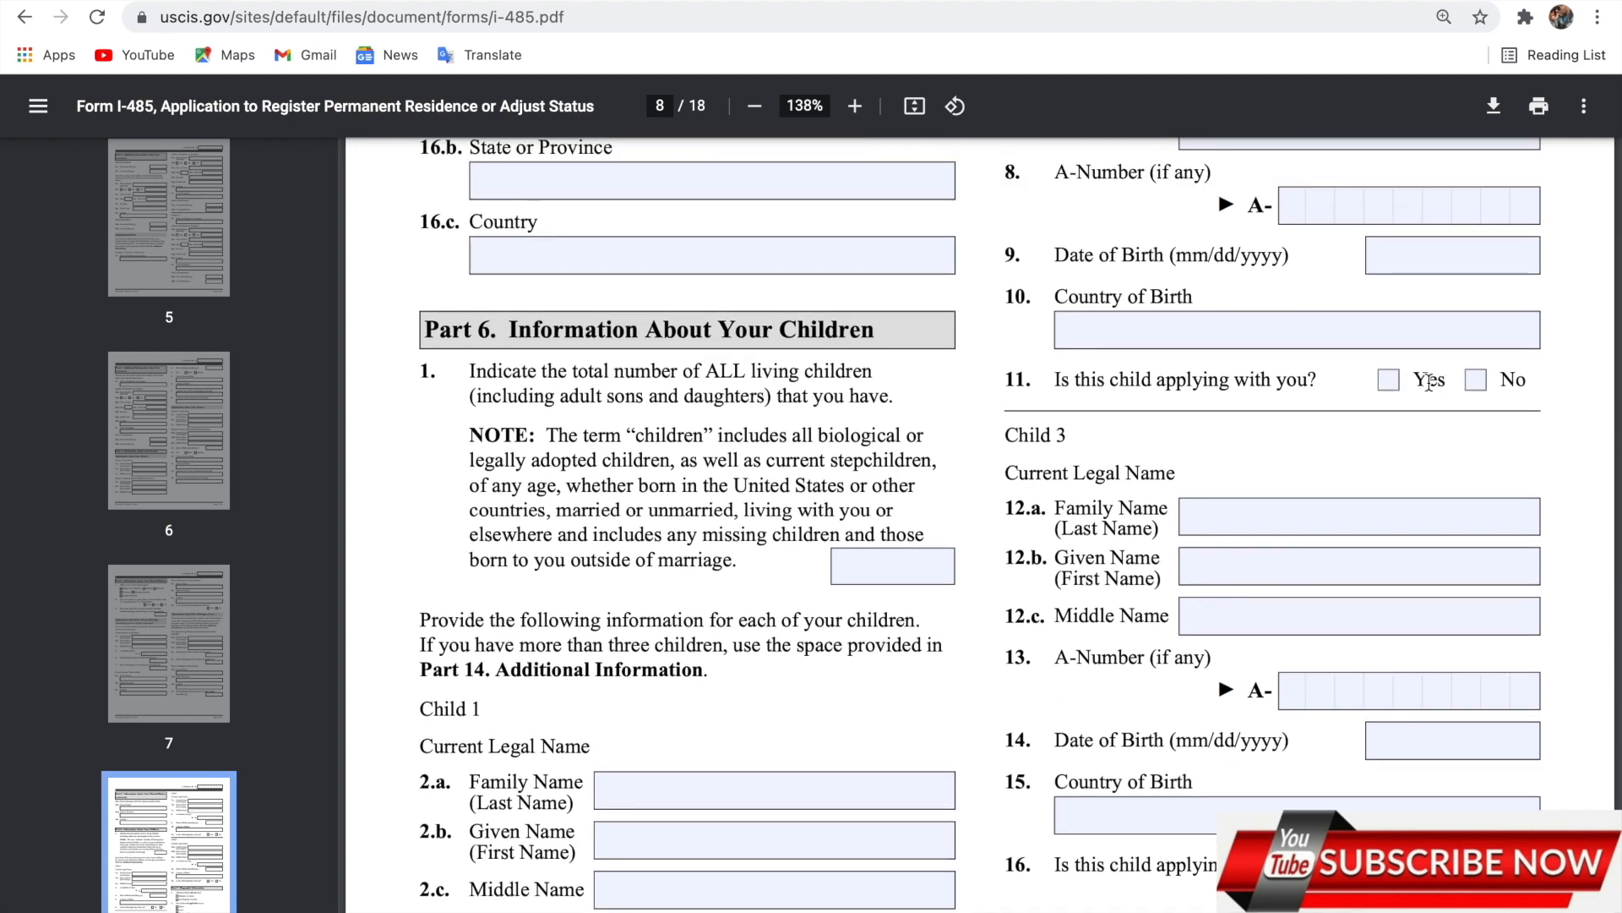
Answer No for Child 2 and Child 3 applying with you.
{"action": "left_click", "coordinate": [1478, 385]}
{"action": "scroll", "coordinate": [1357, 433], "scroll_direction": "down", "scroll_amount": 3}
{"action": "left_click", "coordinate": [1472, 546]}
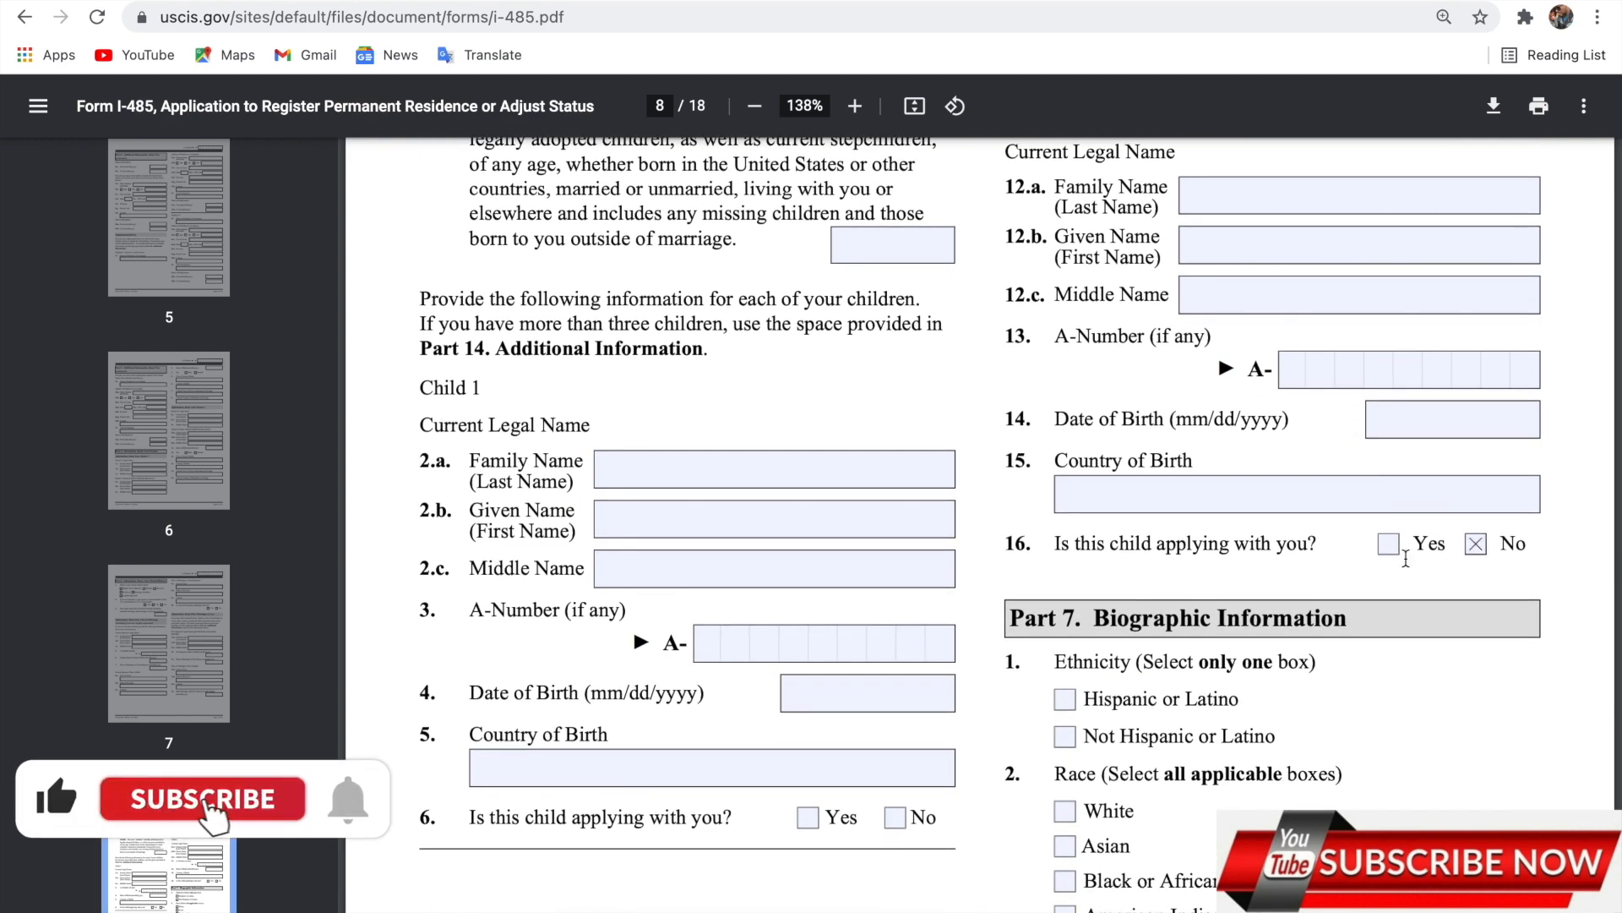
{"action": "scroll", "coordinate": [1386, 594], "scroll_direction": "down", "scroll_amount": 1}
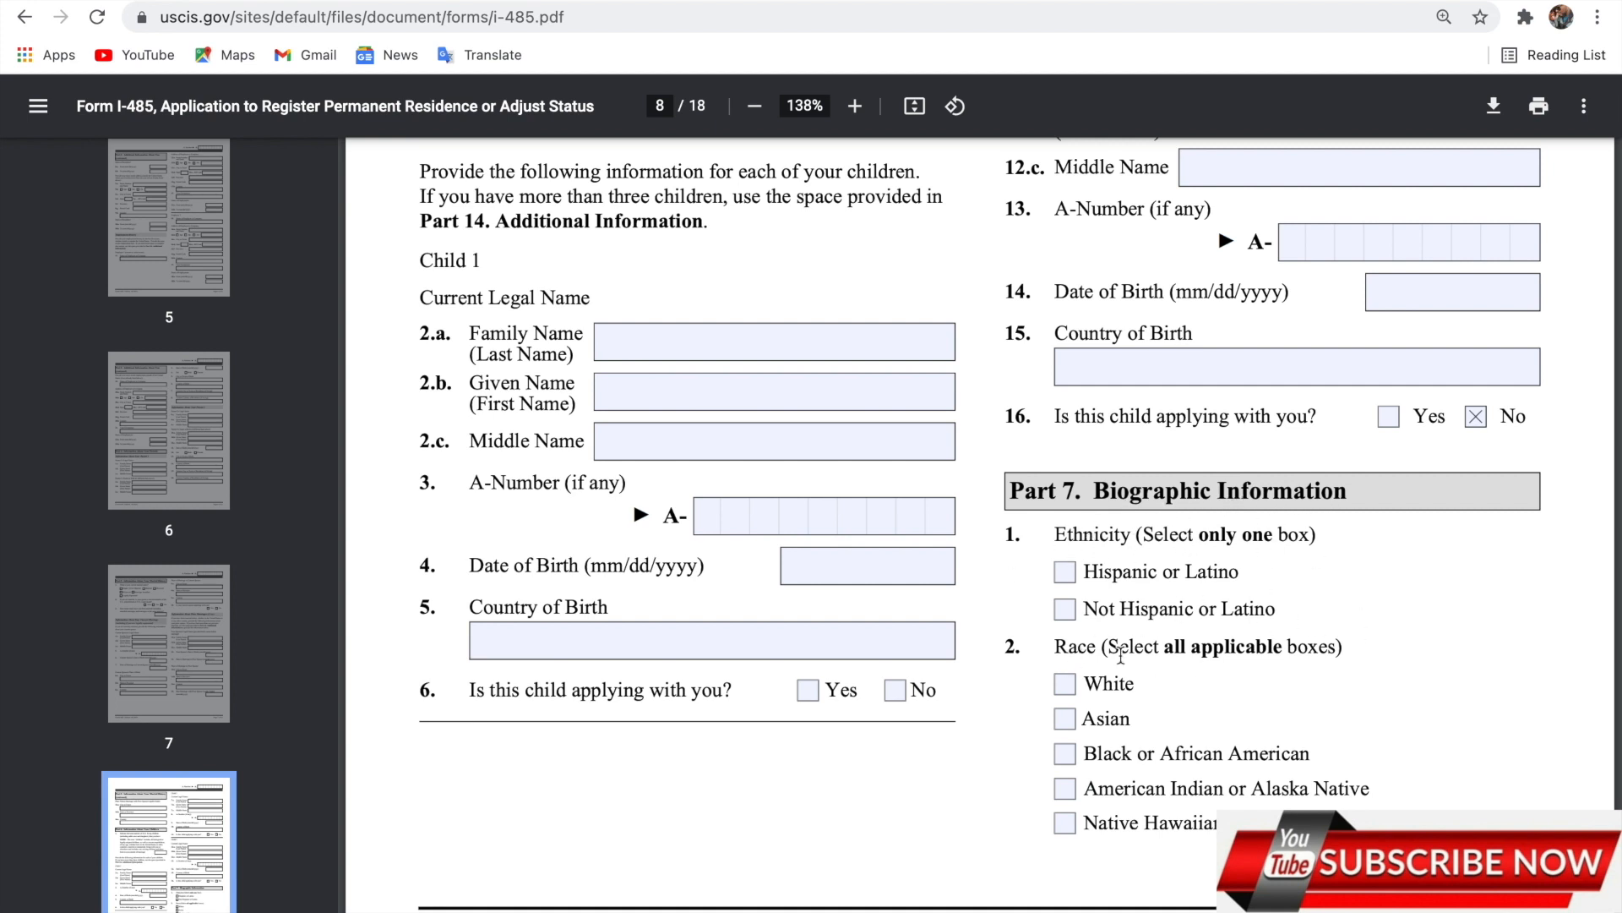
Mark ethnicity Not Hispanic or Latino and race Black or African American, then continue to page 9.
{"action": "left_click", "coordinate": [1064, 610]}
{"action": "left_click", "coordinate": [1257, 757]}
{"action": "left_click", "coordinate": [1069, 761]}
{"action": "left_click", "coordinate": [1305, 726]}
{"action": "scroll", "coordinate": [1301, 714], "scroll_direction": "down", "scroll_amount": 7}
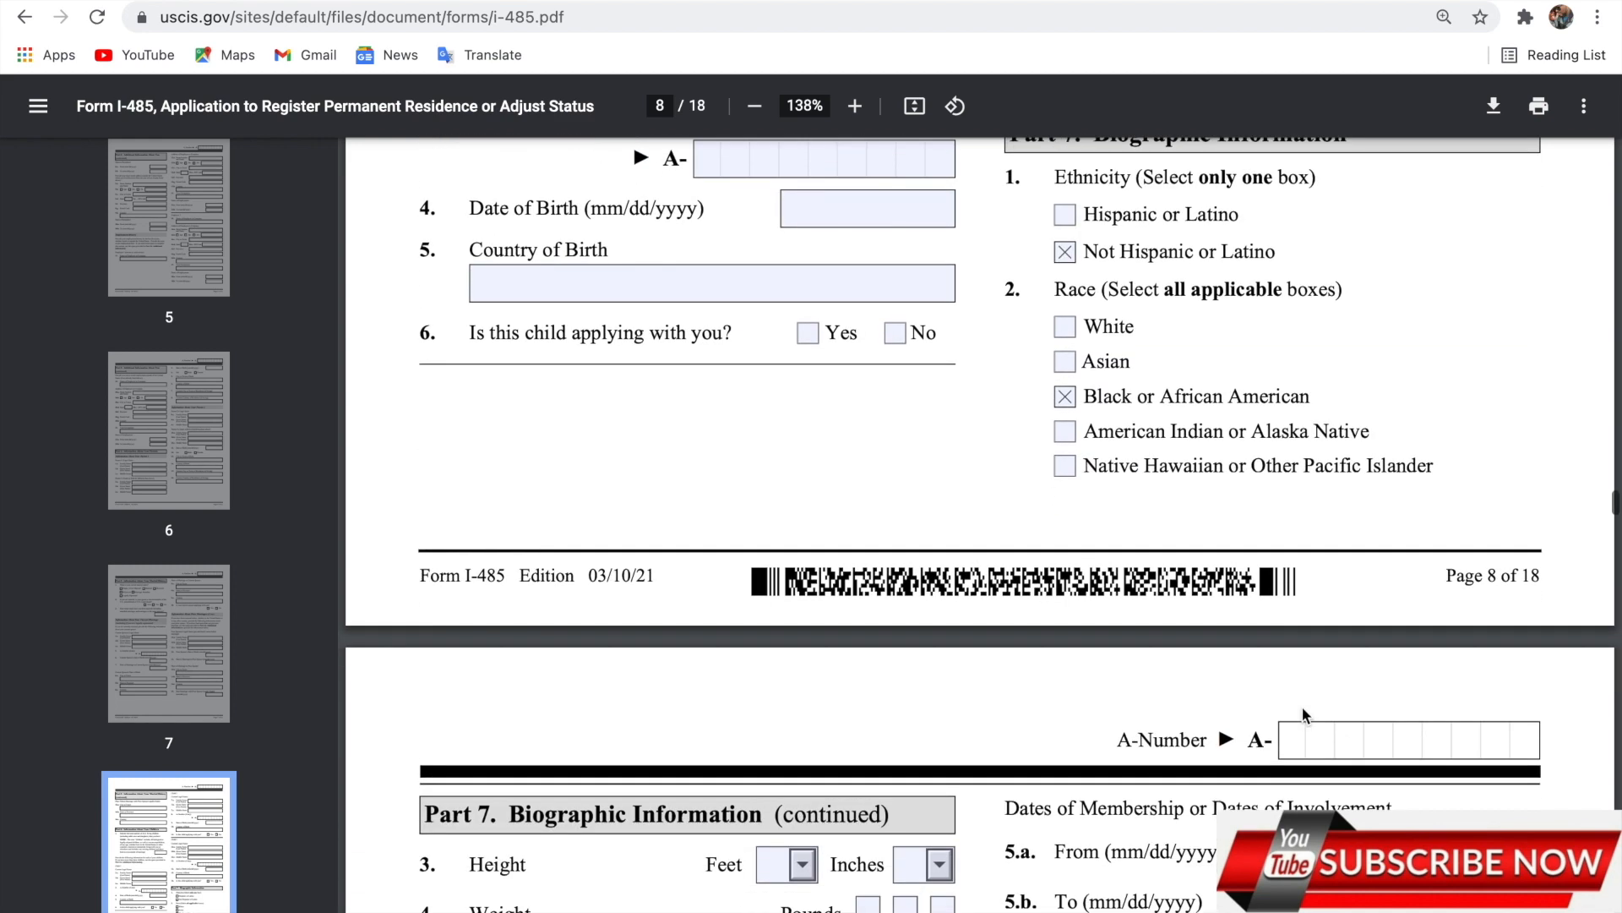
{"action": "scroll", "coordinate": [1301, 706], "scroll_direction": "down", "scroll_amount": 3}
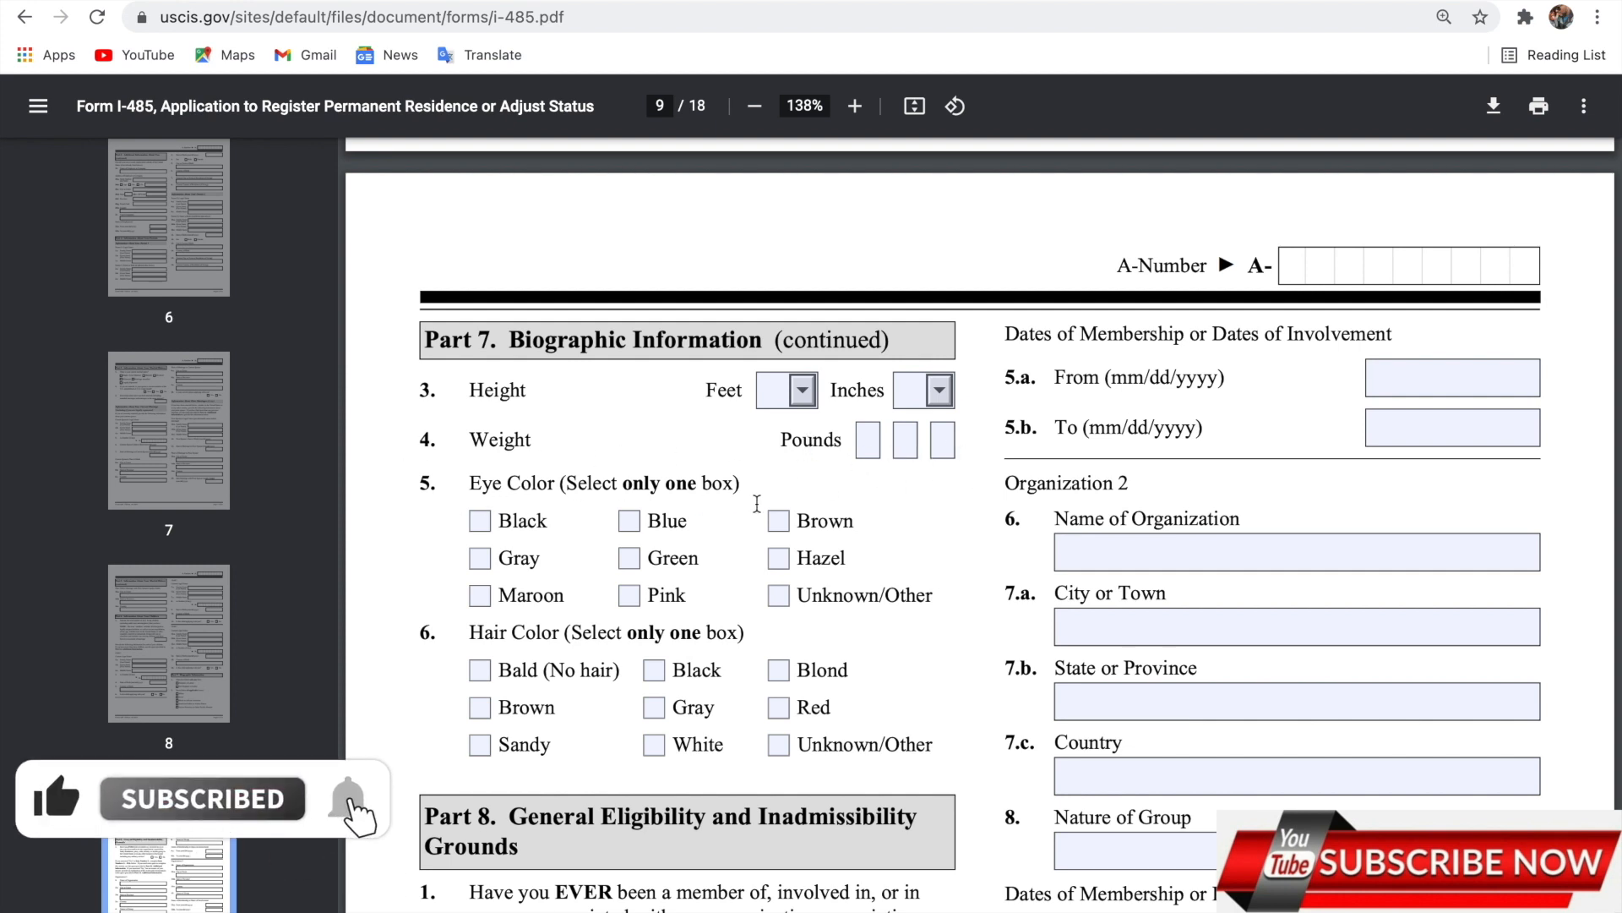
Mark eye colour Black and hair colour Blond.
{"action": "left_click", "coordinate": [479, 520]}
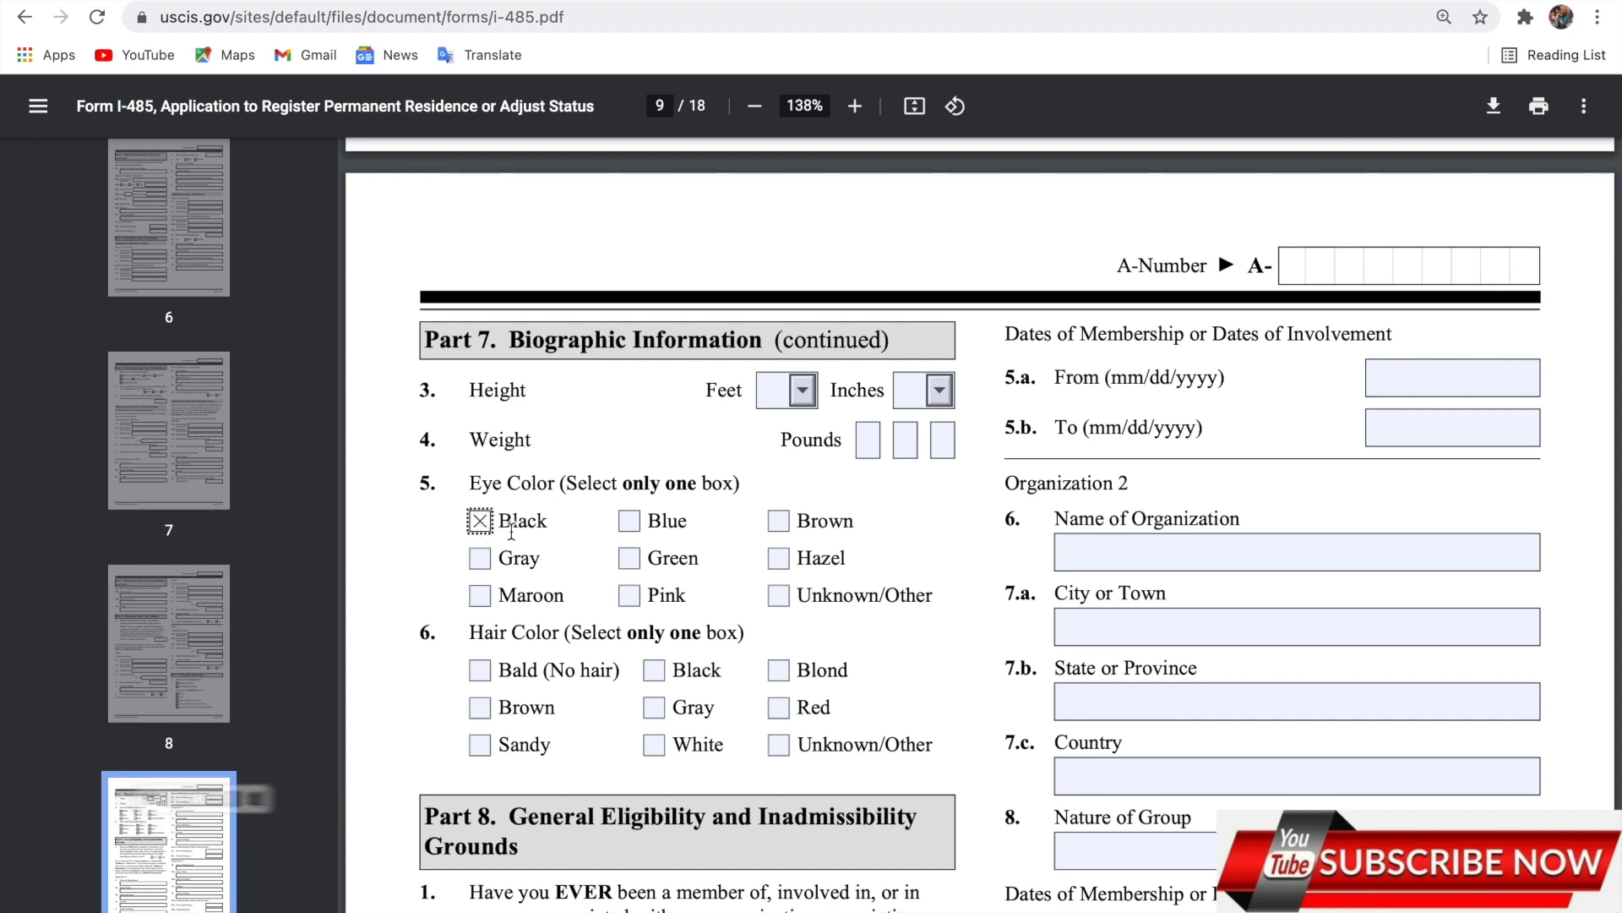
{"action": "left_click", "coordinate": [786, 676]}
{"action": "scroll", "coordinate": [885, 673], "scroll_direction": "down", "scroll_amount": 2}
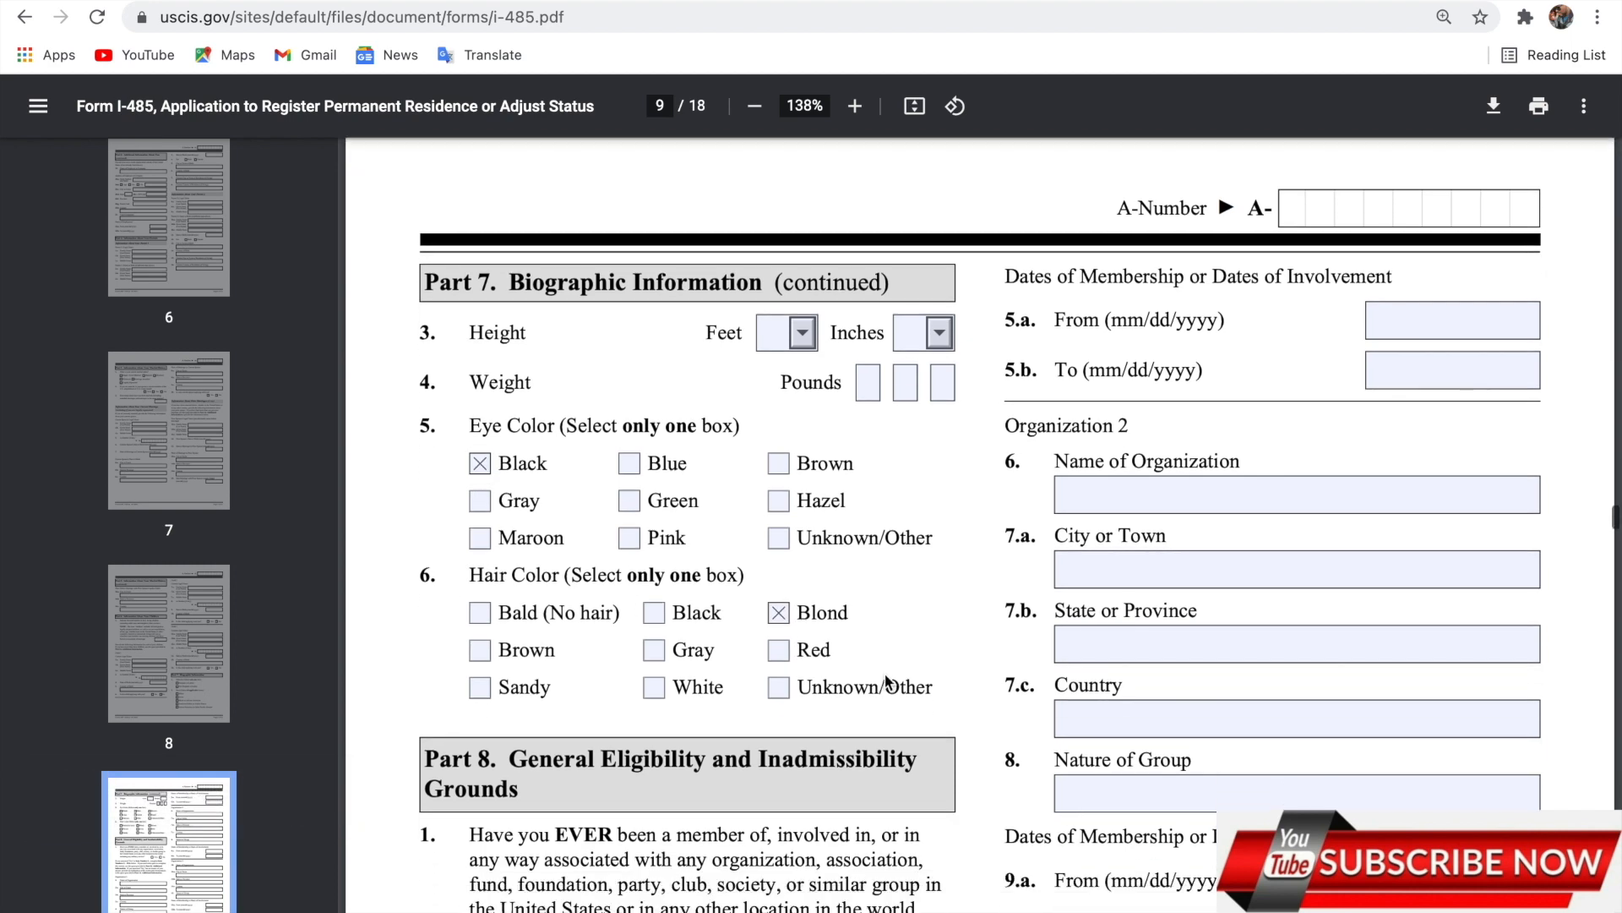
{"action": "scroll", "coordinate": [886, 678], "scroll_direction": "down", "scroll_amount": 5}
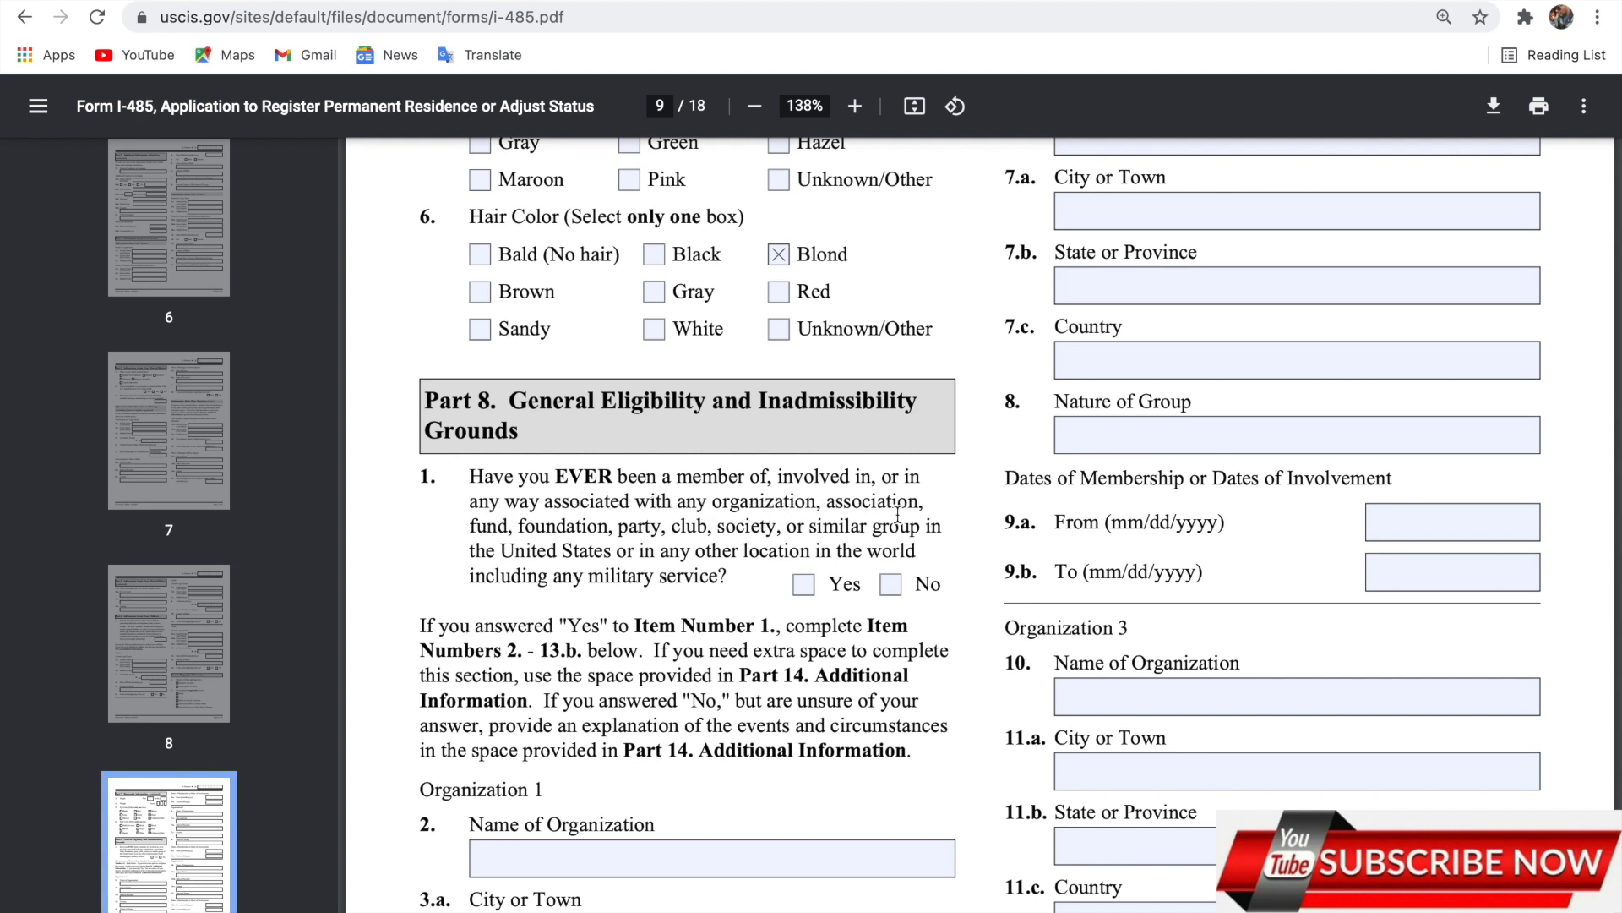
Answer No to Part 8 item 1 on organization membership, then continue to page 10.
{"action": "left_click", "coordinate": [896, 595]}
{"action": "scroll", "coordinate": [663, 738], "scroll_direction": "down", "scroll_amount": 6}
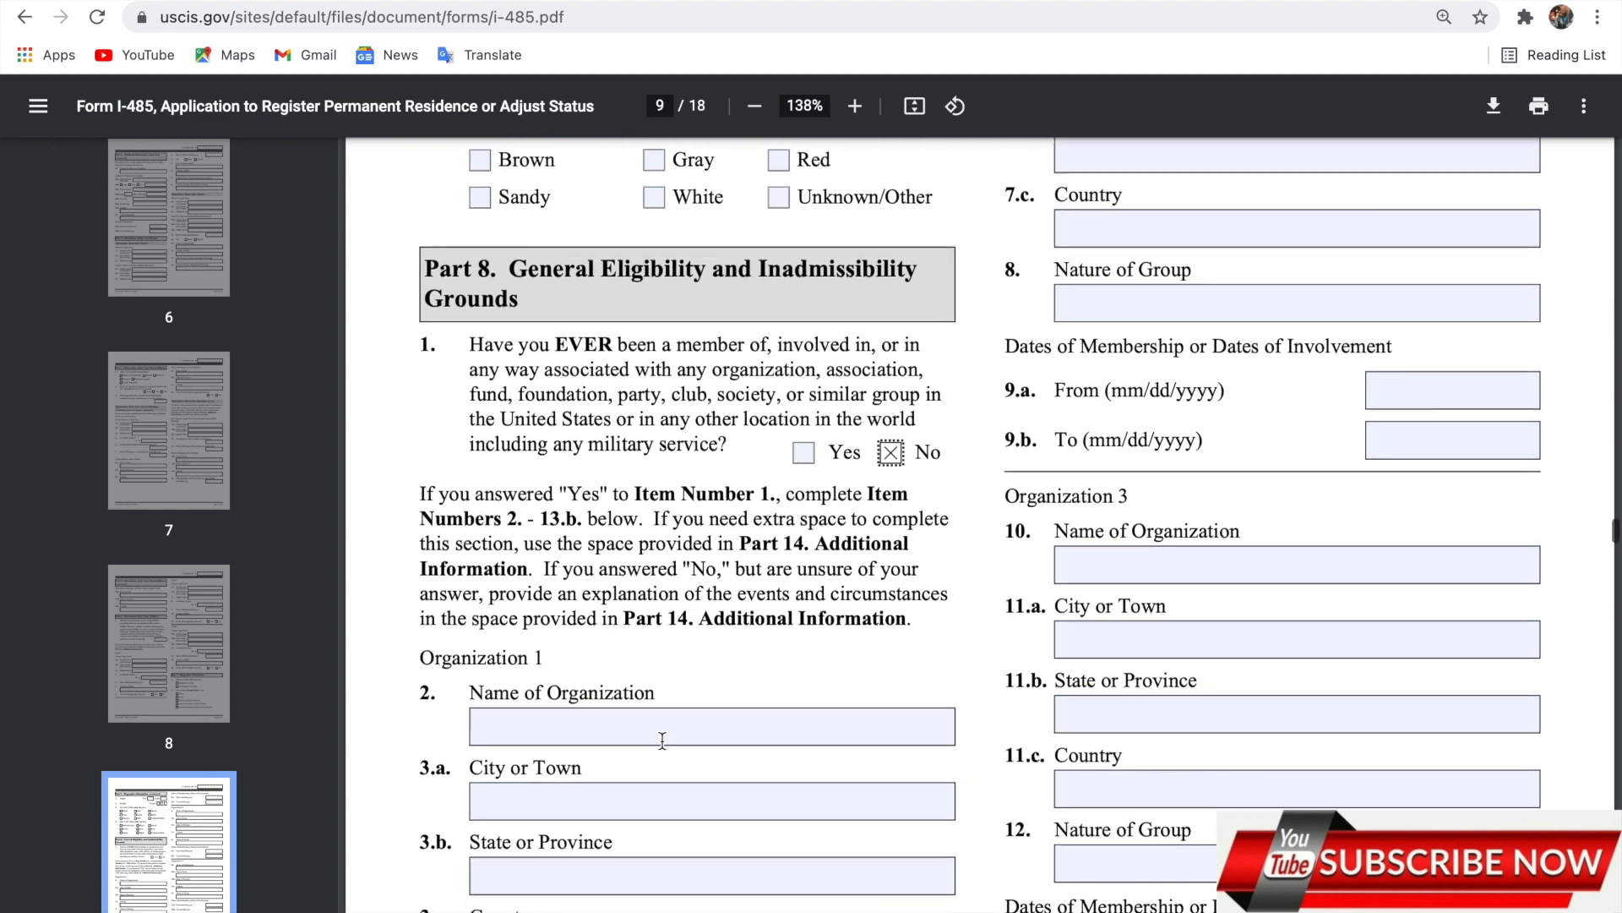
{"action": "scroll", "coordinate": [662, 739], "scroll_direction": "up", "scroll_amount": 9}
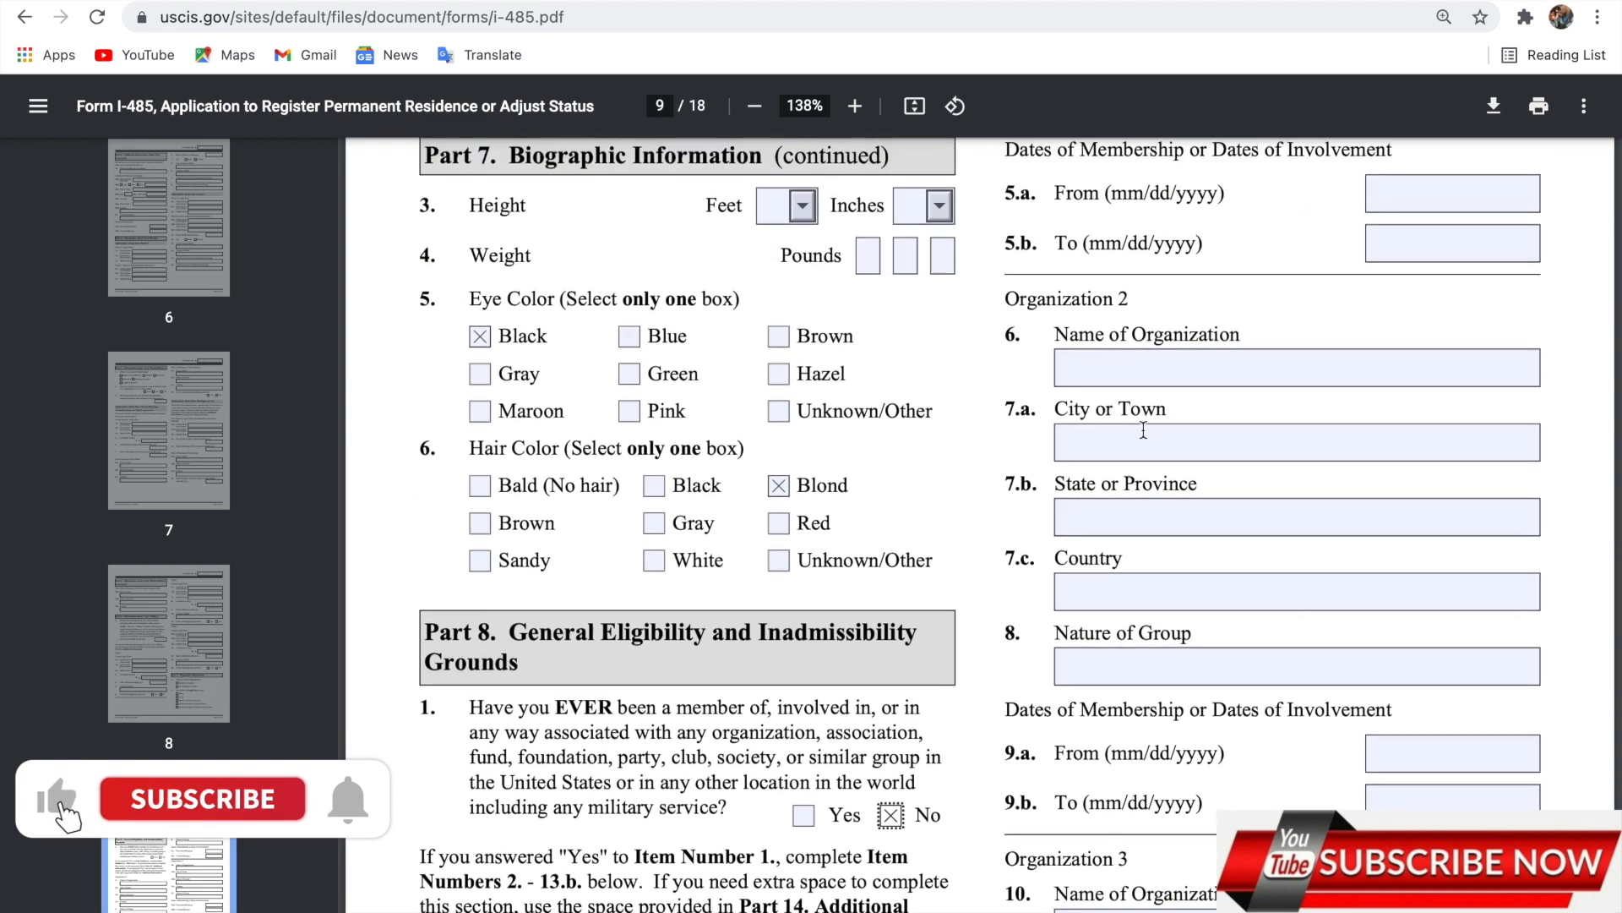
{"action": "scroll", "coordinate": [1156, 443], "scroll_direction": "up", "scroll_amount": 1}
{"action": "scroll", "coordinate": [1179, 685], "scroll_direction": "down", "scroll_amount": 5}
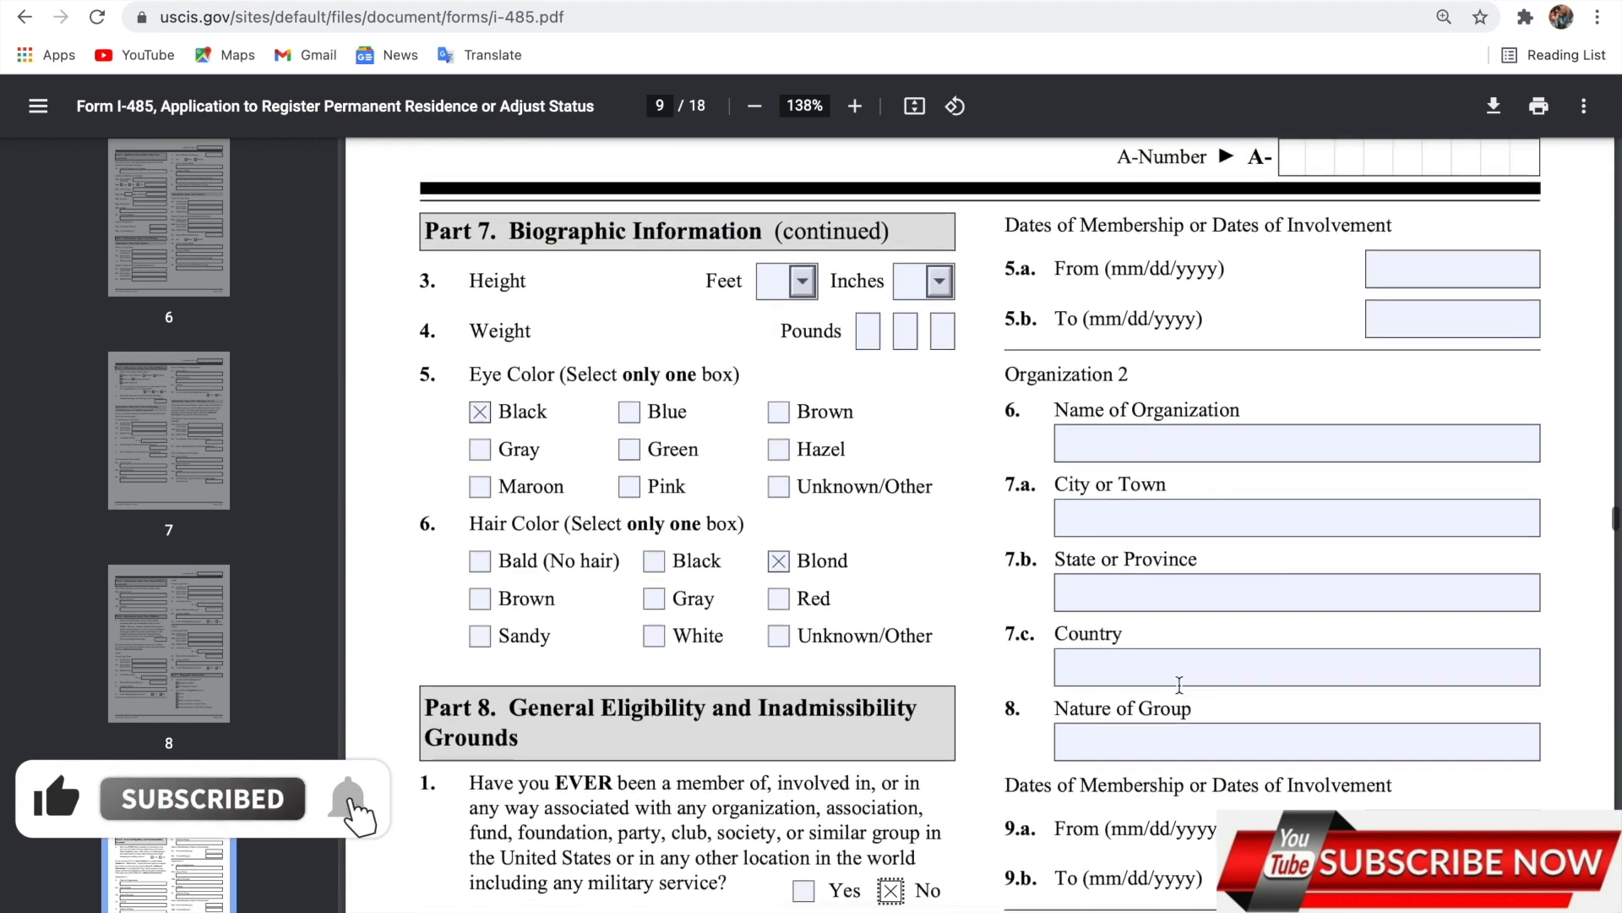
{"action": "scroll", "coordinate": [1179, 685], "scroll_direction": "down", "scroll_amount": 5}
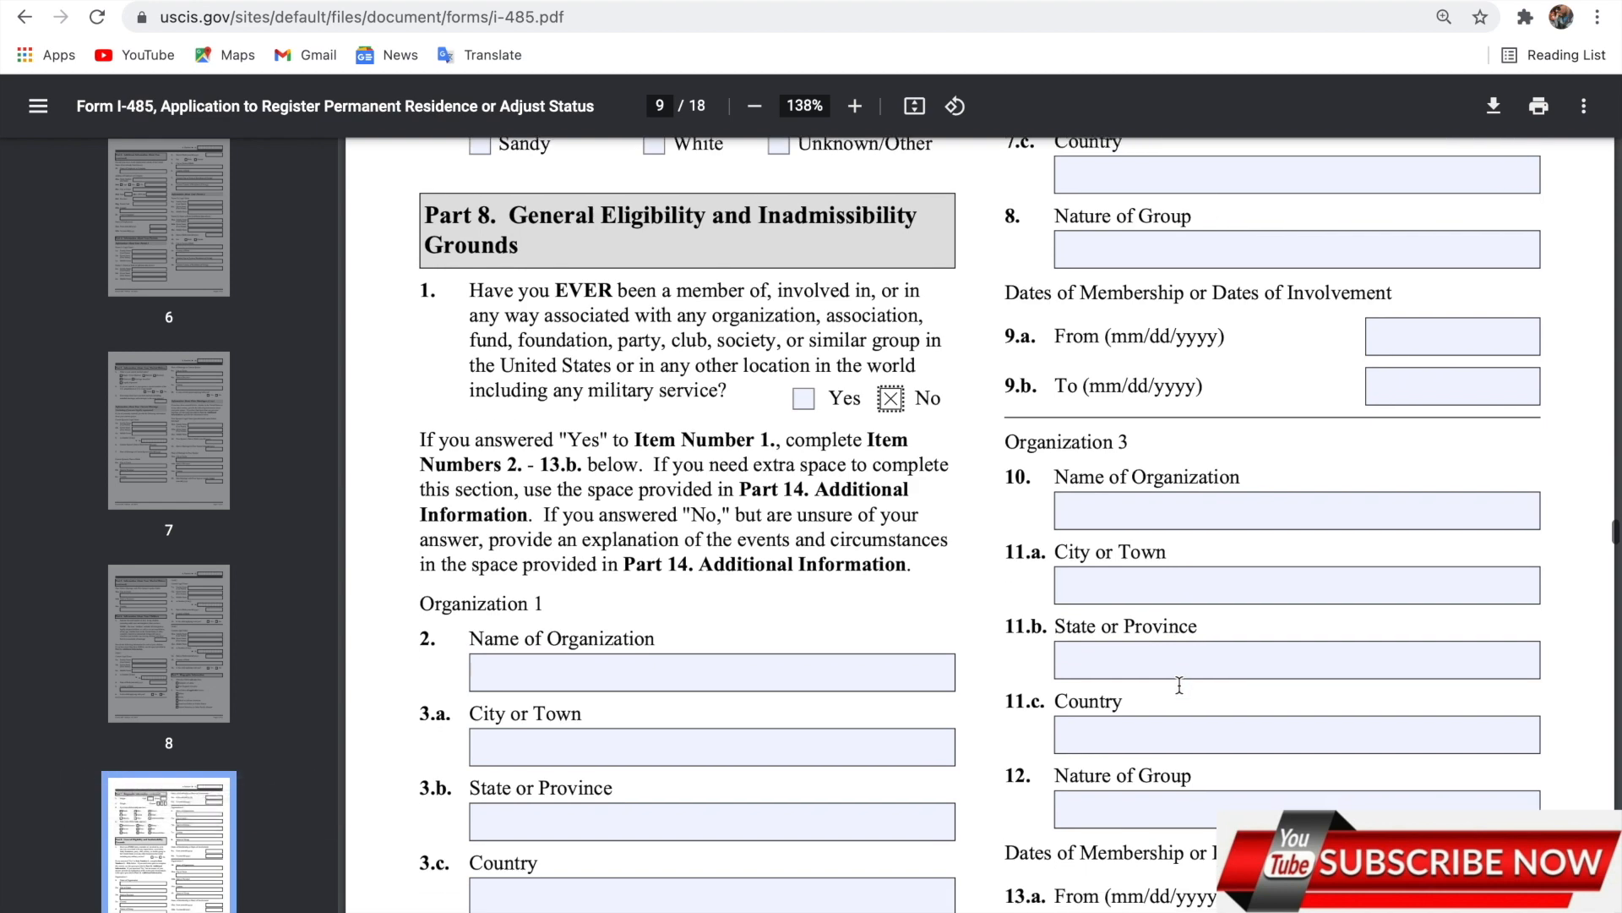
{"action": "scroll", "coordinate": [1179, 685], "scroll_direction": "down", "scroll_amount": 1}
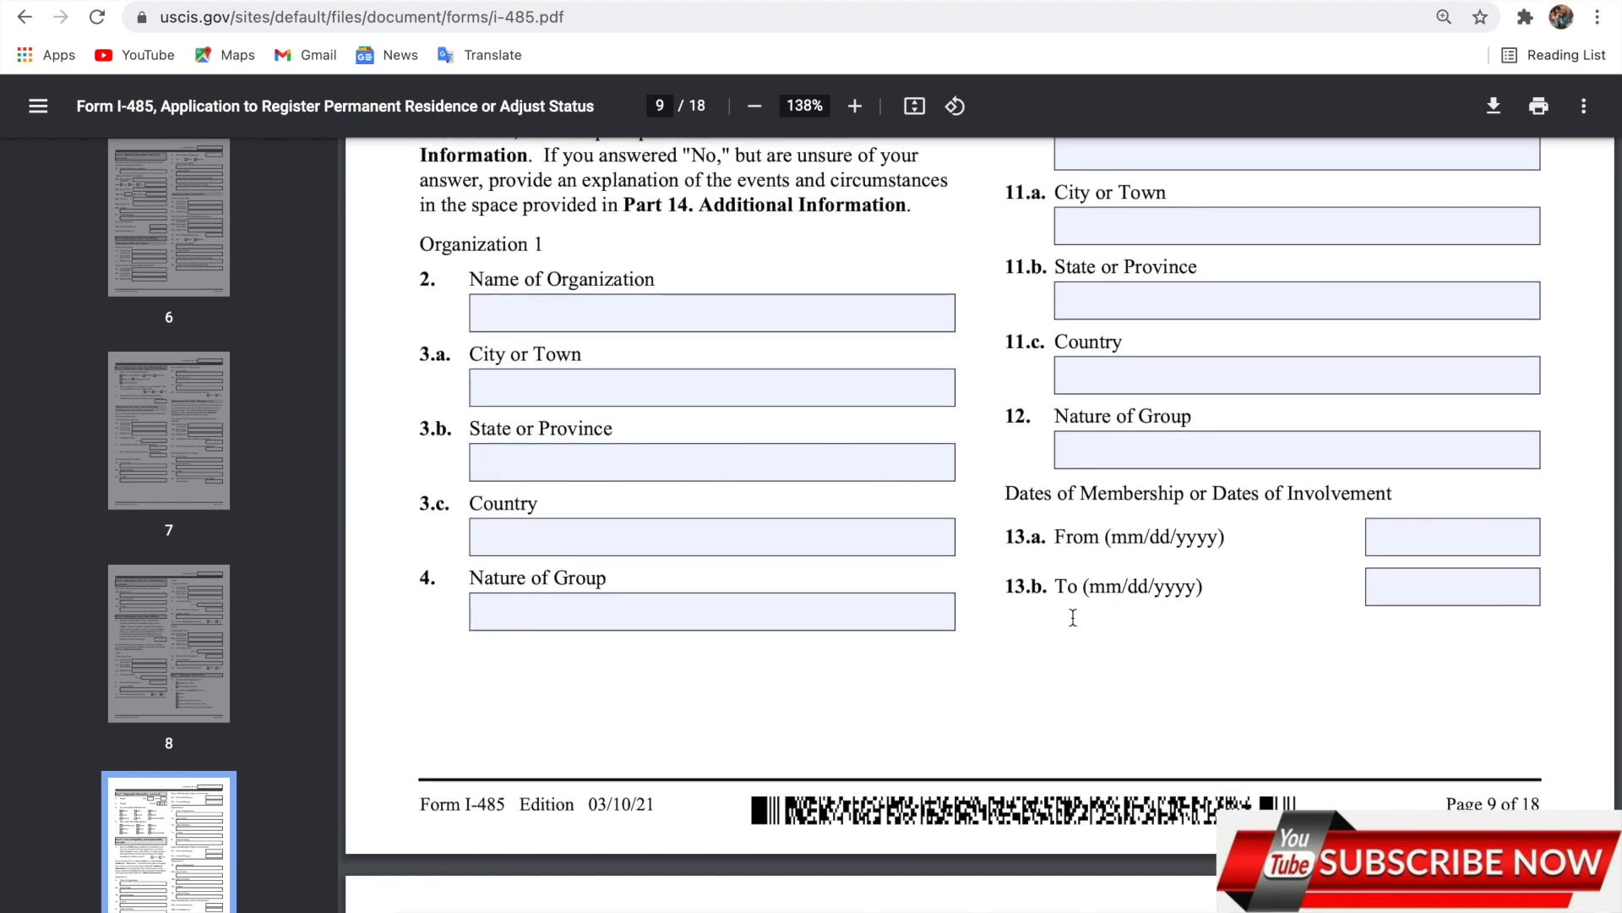
{"action": "scroll", "coordinate": [1074, 618], "scroll_direction": "down", "scroll_amount": 5}
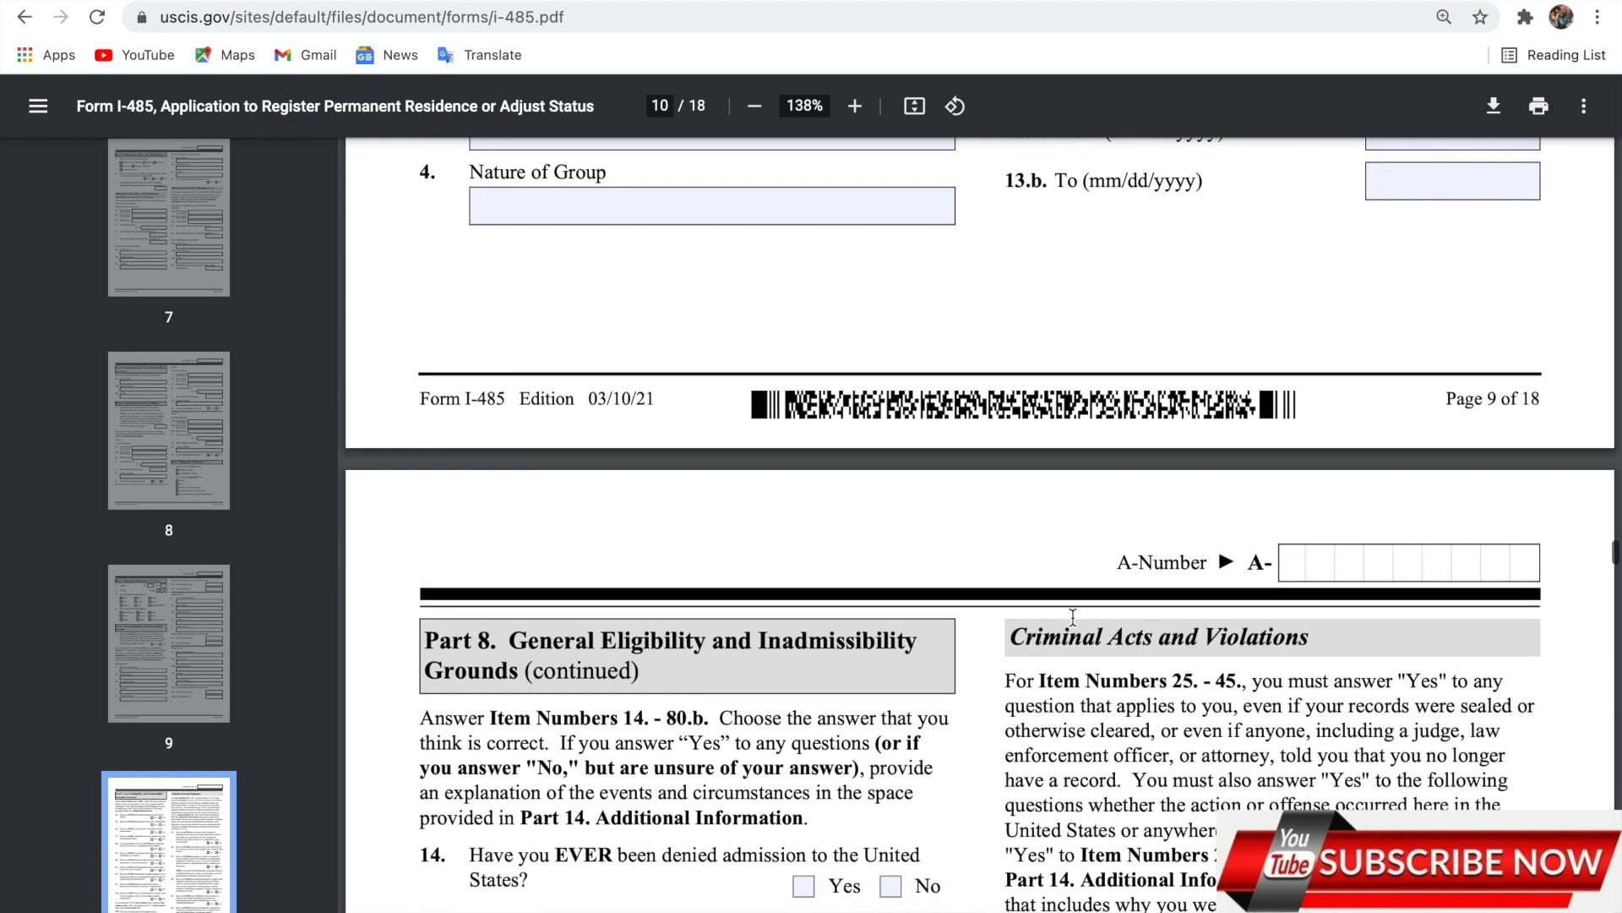
Scroll through pages 10–14 down to the Part 10 Applicant's Statement on page 15.
{"action": "scroll", "coordinate": [1072, 609], "scroll_direction": "down", "scroll_amount": 6}
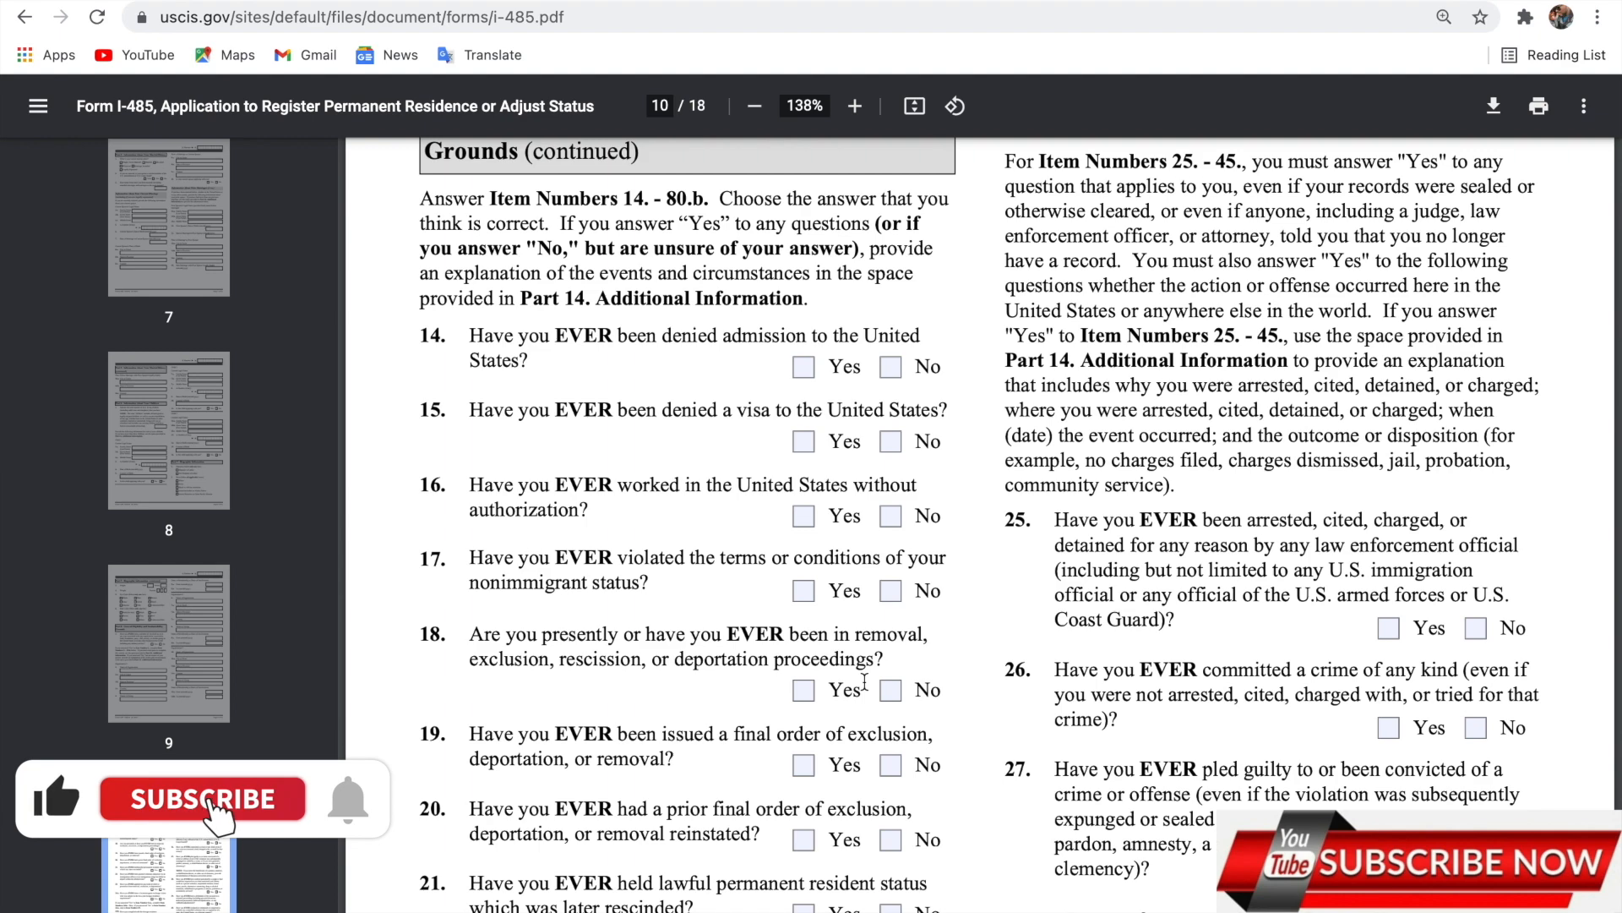
{"action": "scroll", "coordinate": [864, 681], "scroll_direction": "down", "scroll_amount": 4}
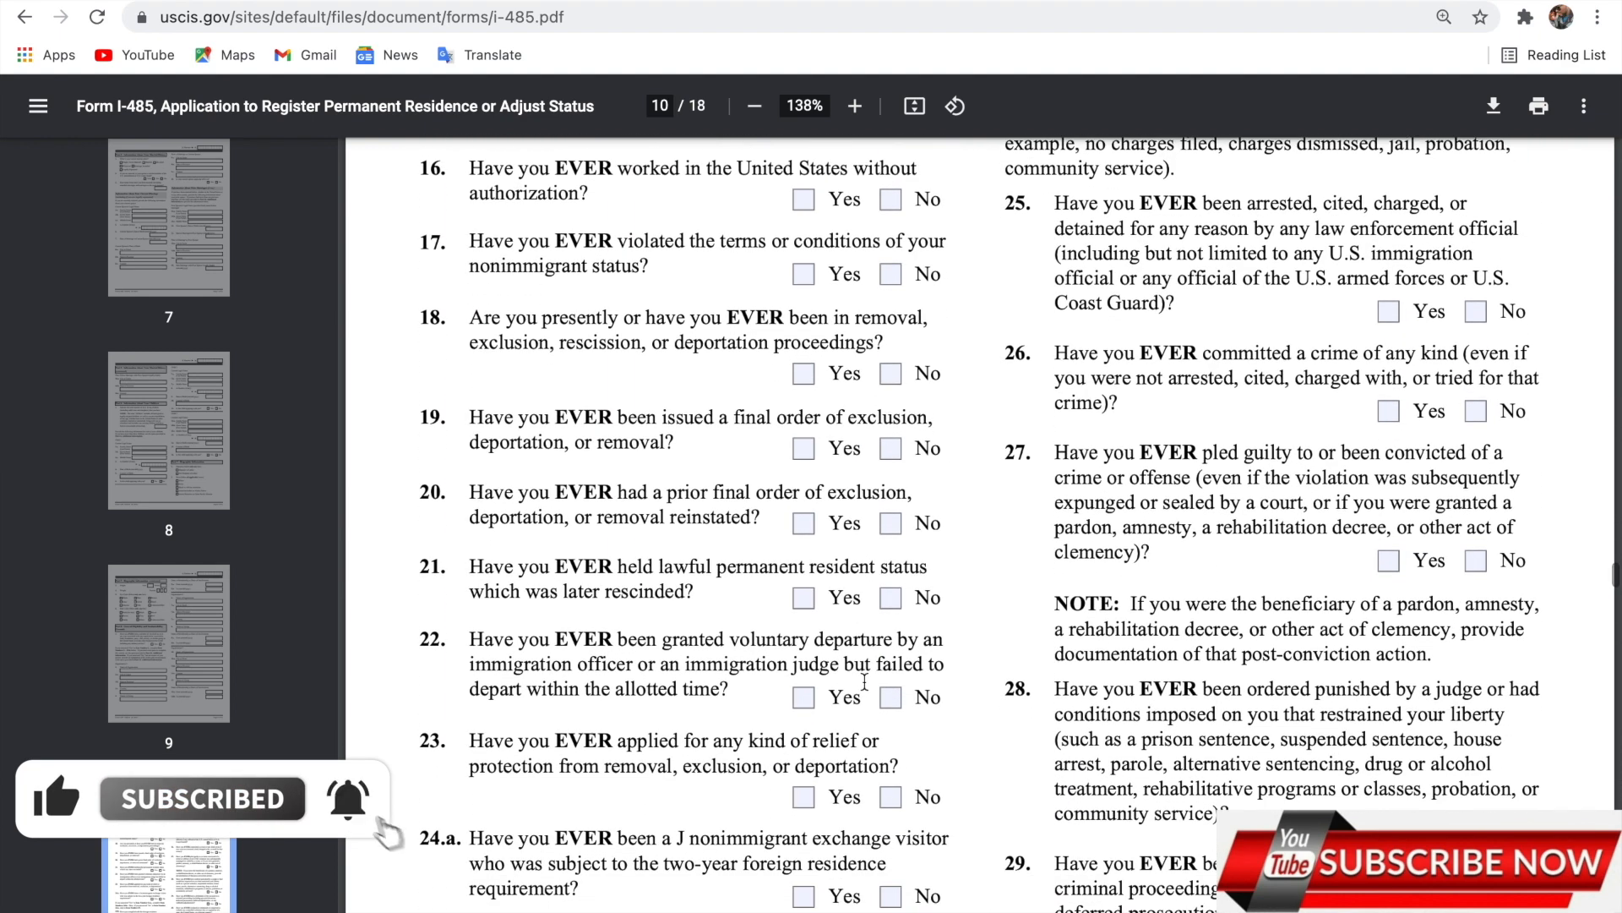
{"action": "scroll", "coordinate": [865, 681], "scroll_direction": "down", "scroll_amount": 3}
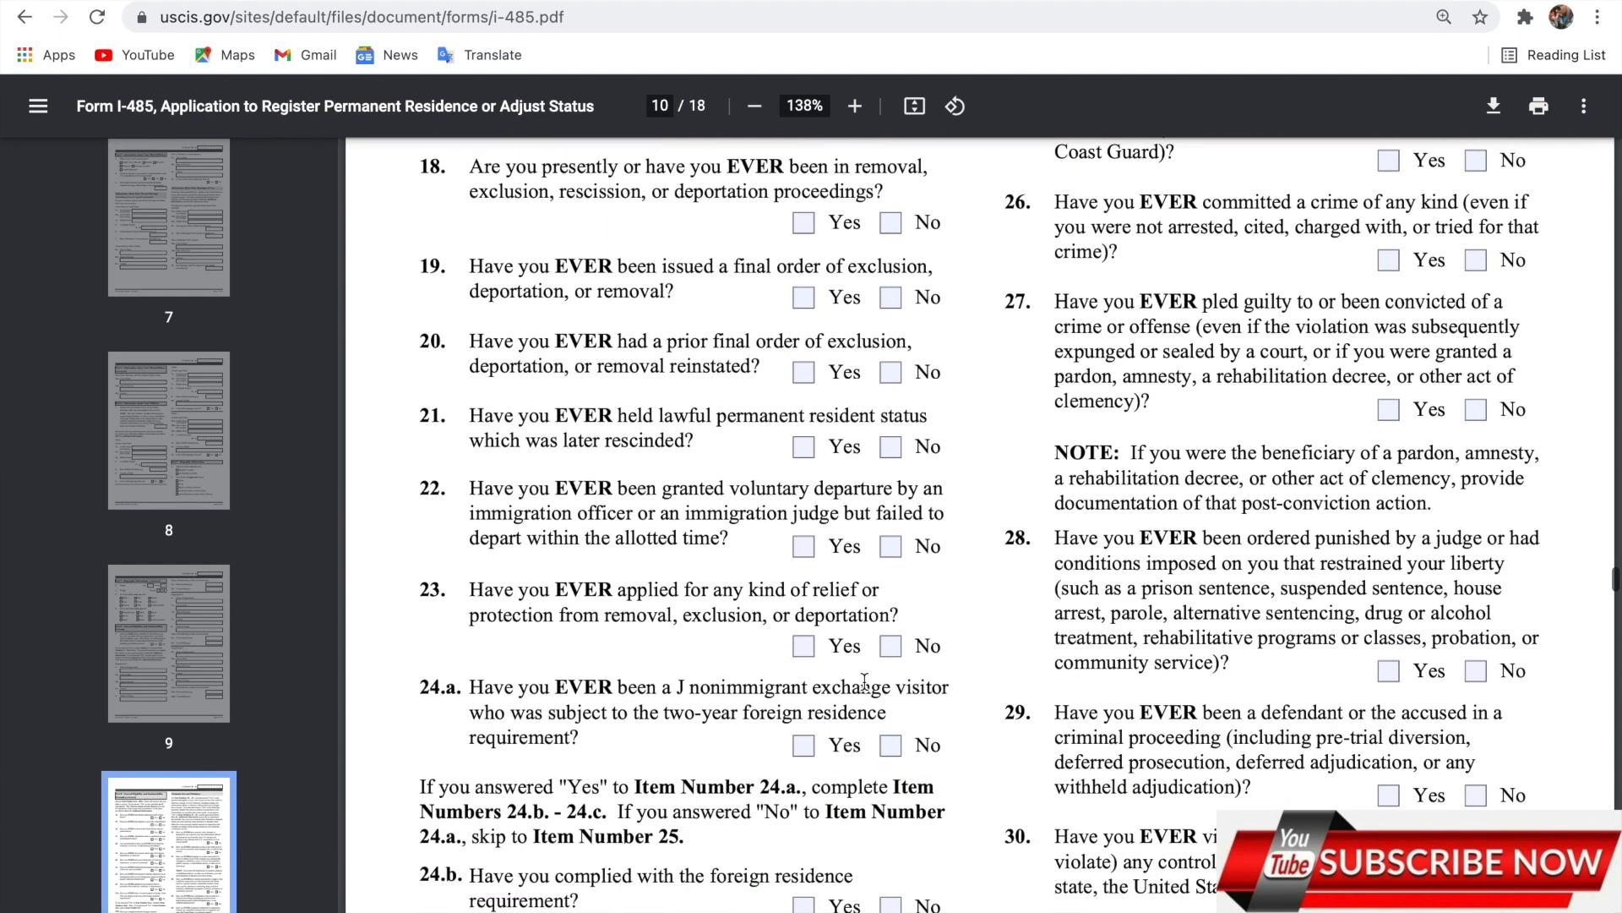
{"action": "scroll", "coordinate": [864, 678], "scroll_direction": "down", "scroll_amount": 1}
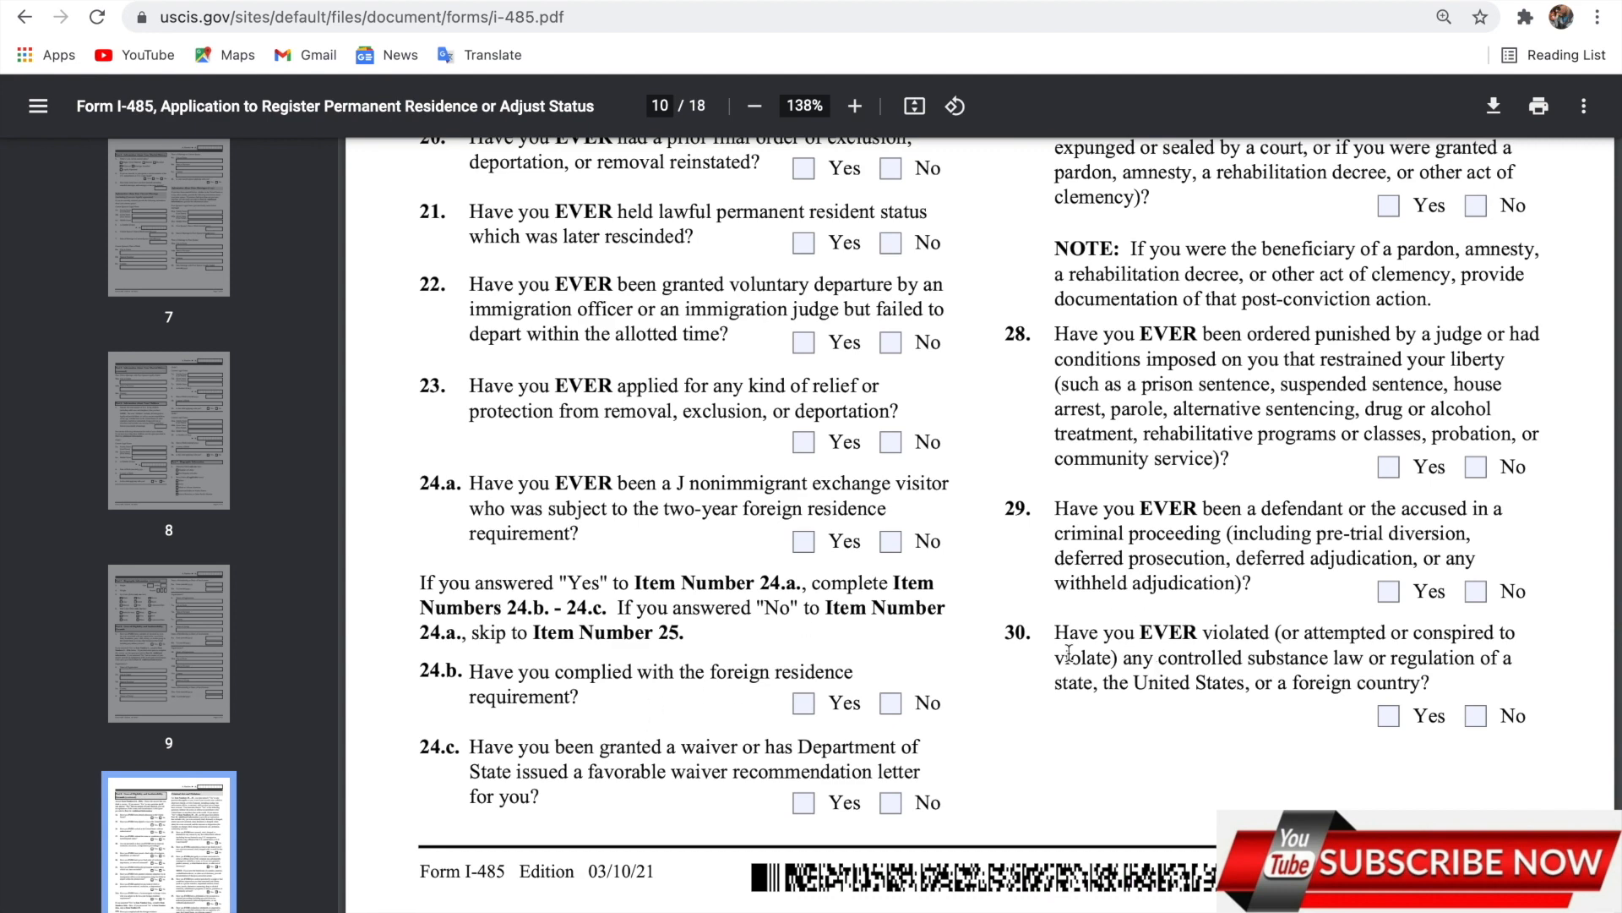
{"action": "scroll", "coordinate": [1069, 654], "scroll_direction": "down", "scroll_amount": 5}
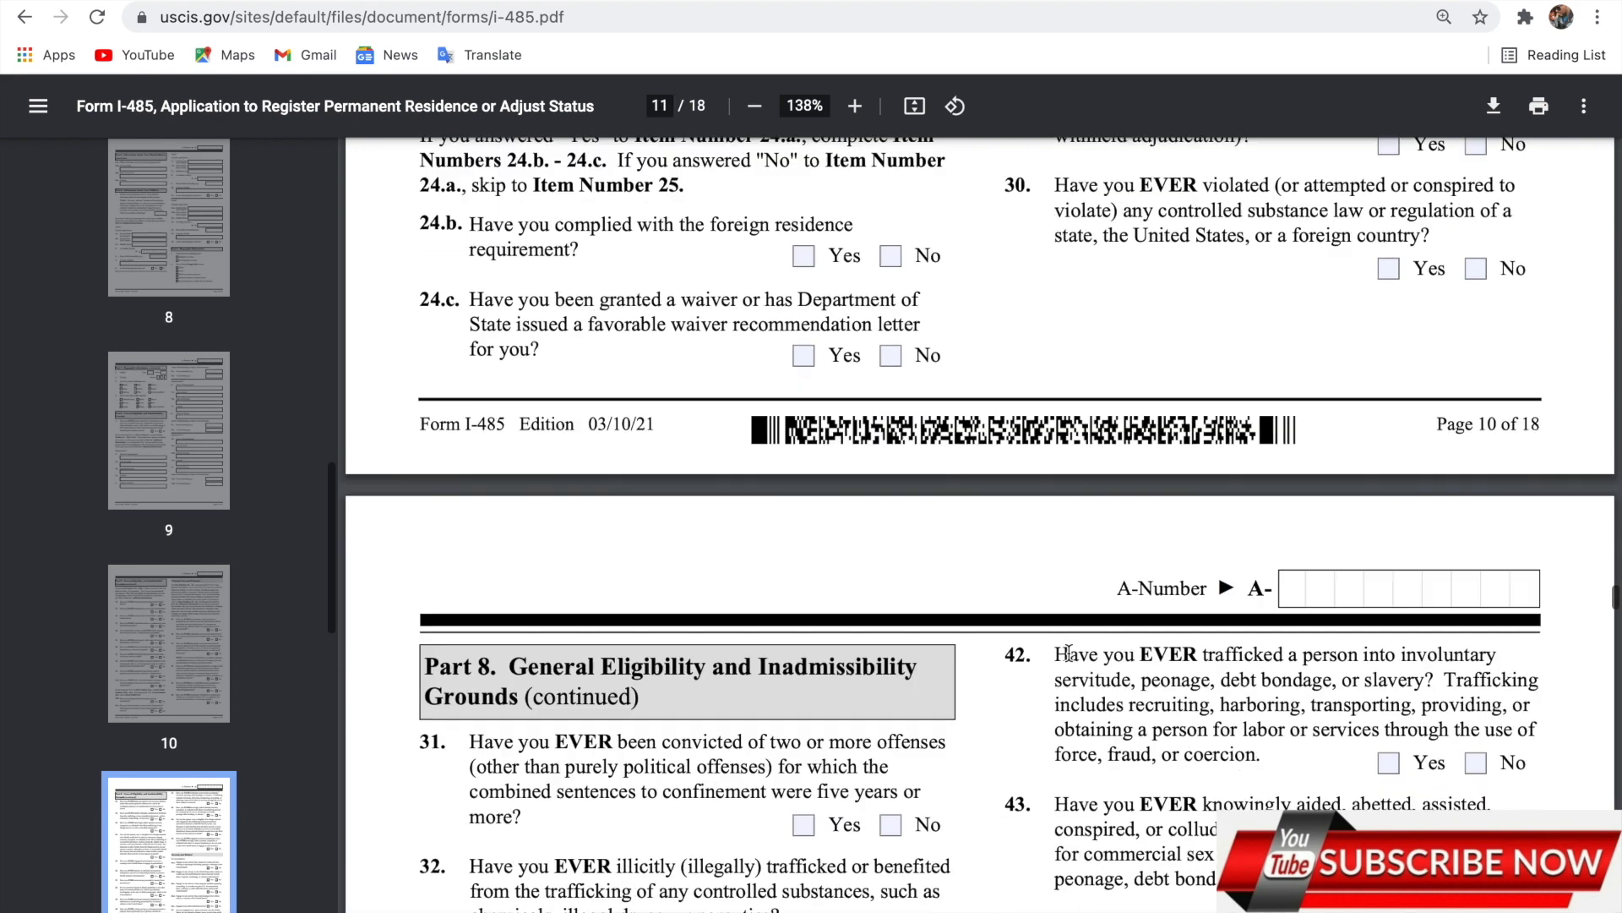
{"action": "scroll", "coordinate": [1069, 653], "scroll_direction": "down", "scroll_amount": 5}
{"action": "scroll", "coordinate": [930, 471], "scroll_direction": "up", "scroll_amount": 1}
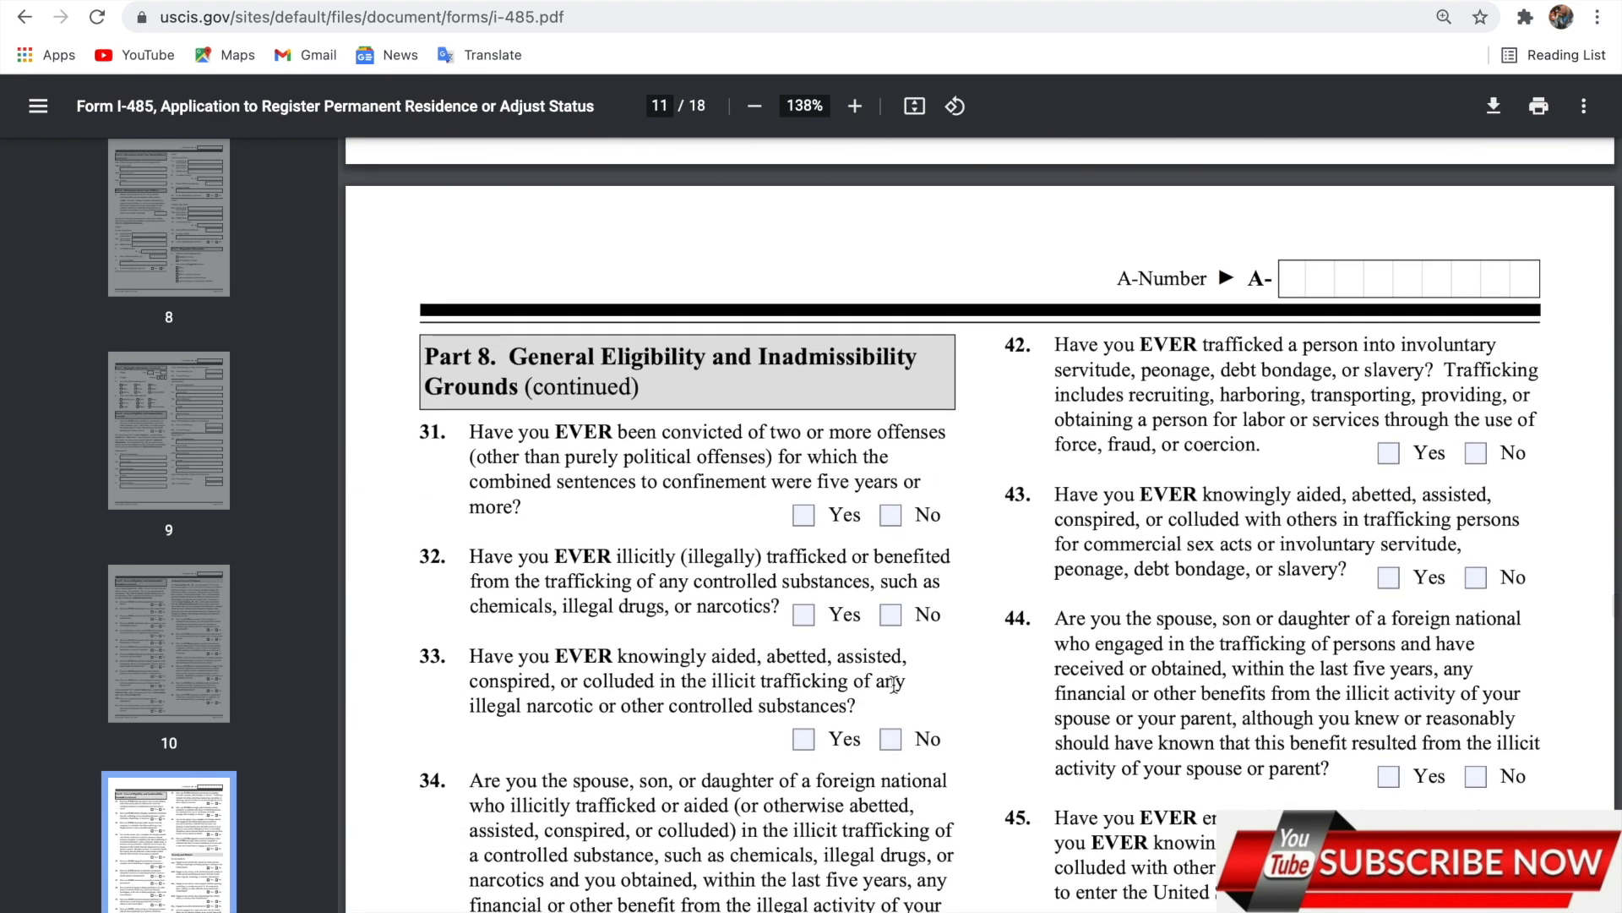
{"action": "scroll", "coordinate": [944, 814], "scroll_direction": "down", "scroll_amount": 8}
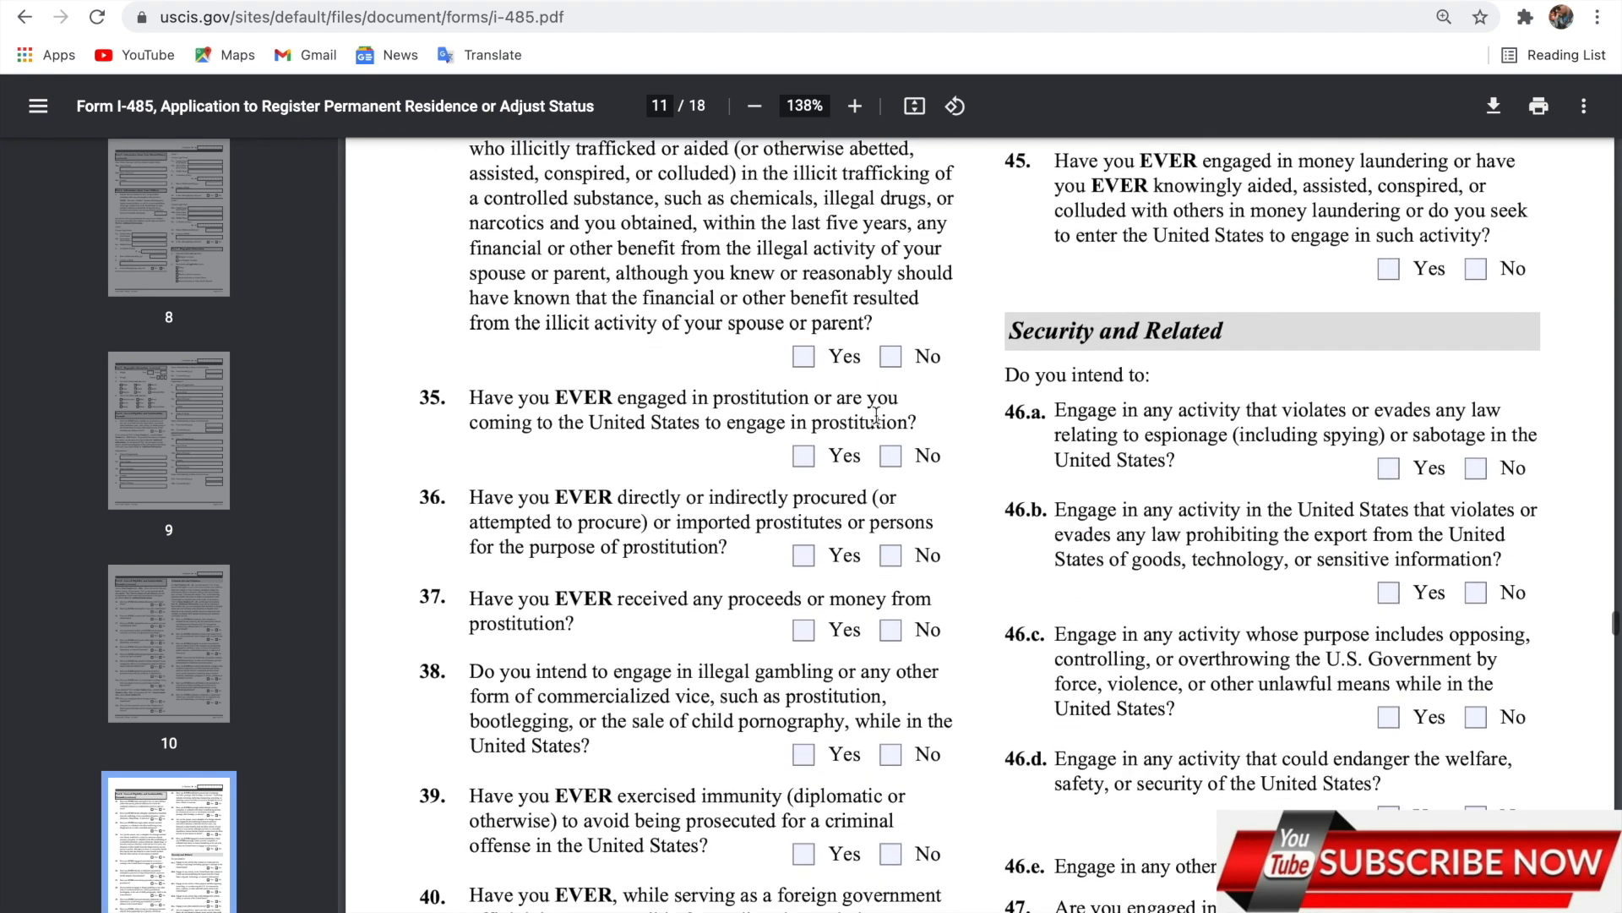
{"action": "scroll", "coordinate": [1073, 350], "scroll_direction": "down", "scroll_amount": 2}
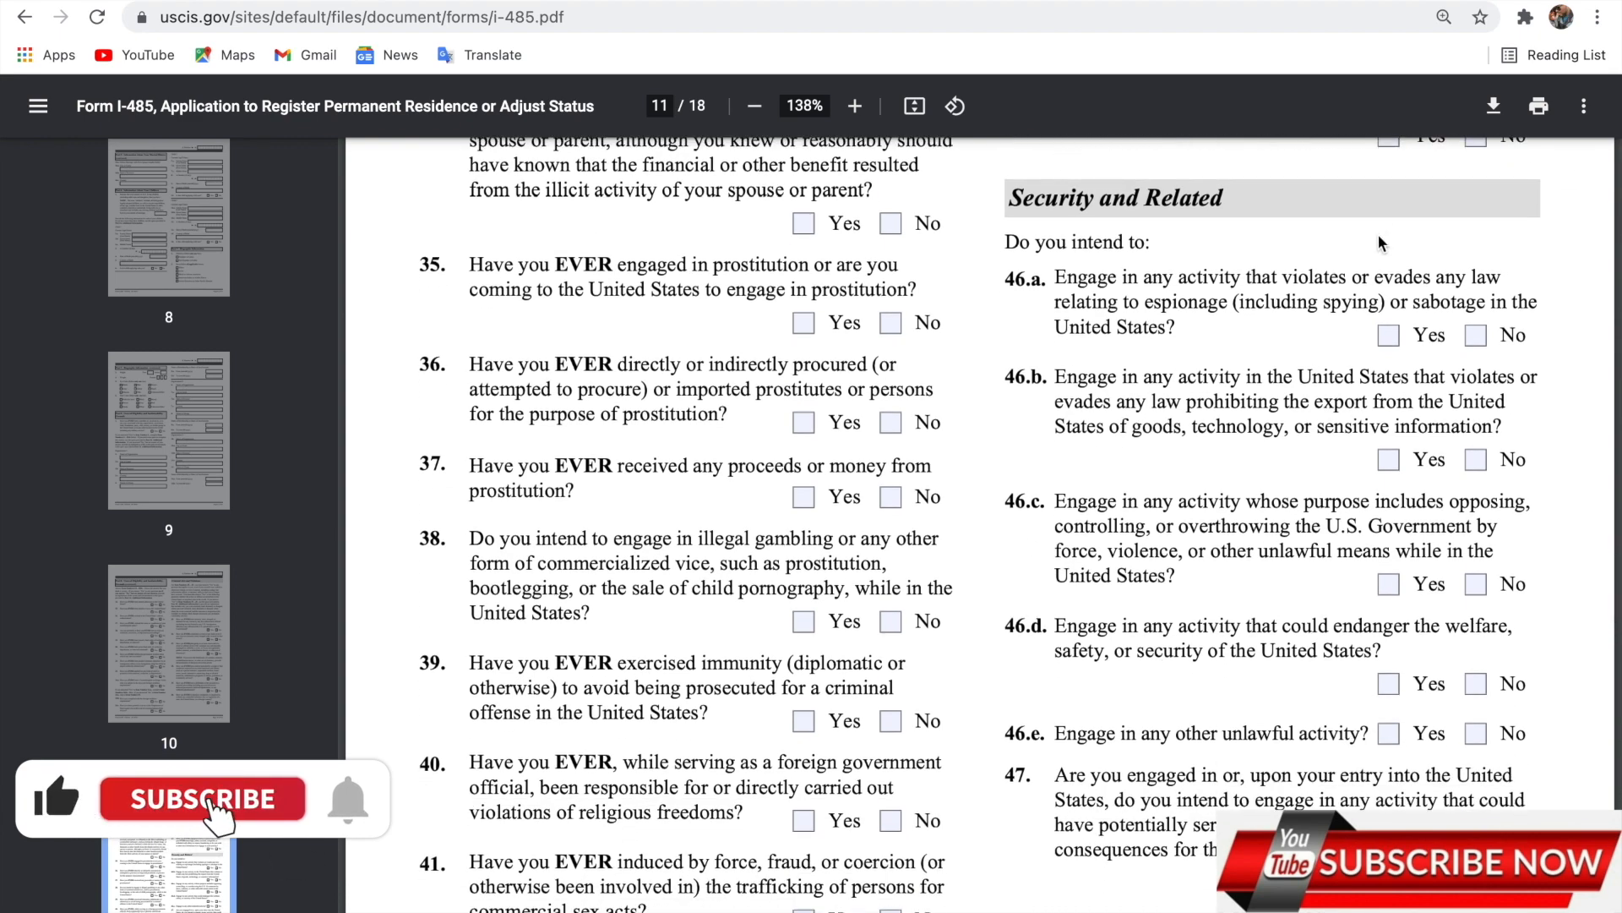
{"action": "scroll", "coordinate": [927, 648], "scroll_direction": "down", "scroll_amount": 5}
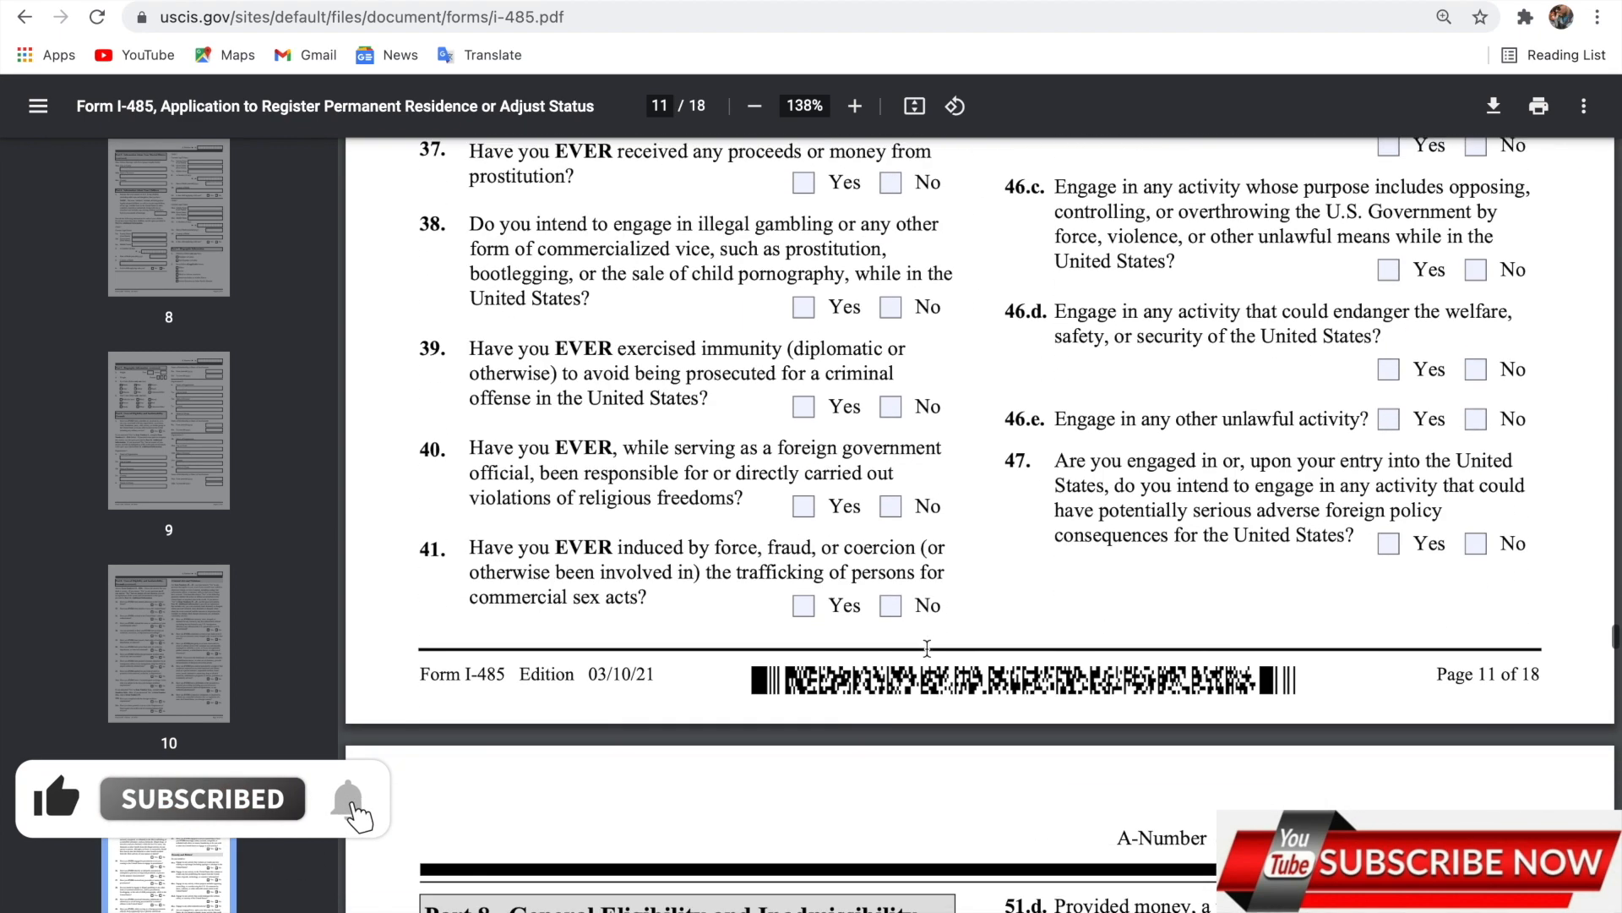
{"action": "scroll", "coordinate": [927, 648], "scroll_direction": "down", "scroll_amount": 2}
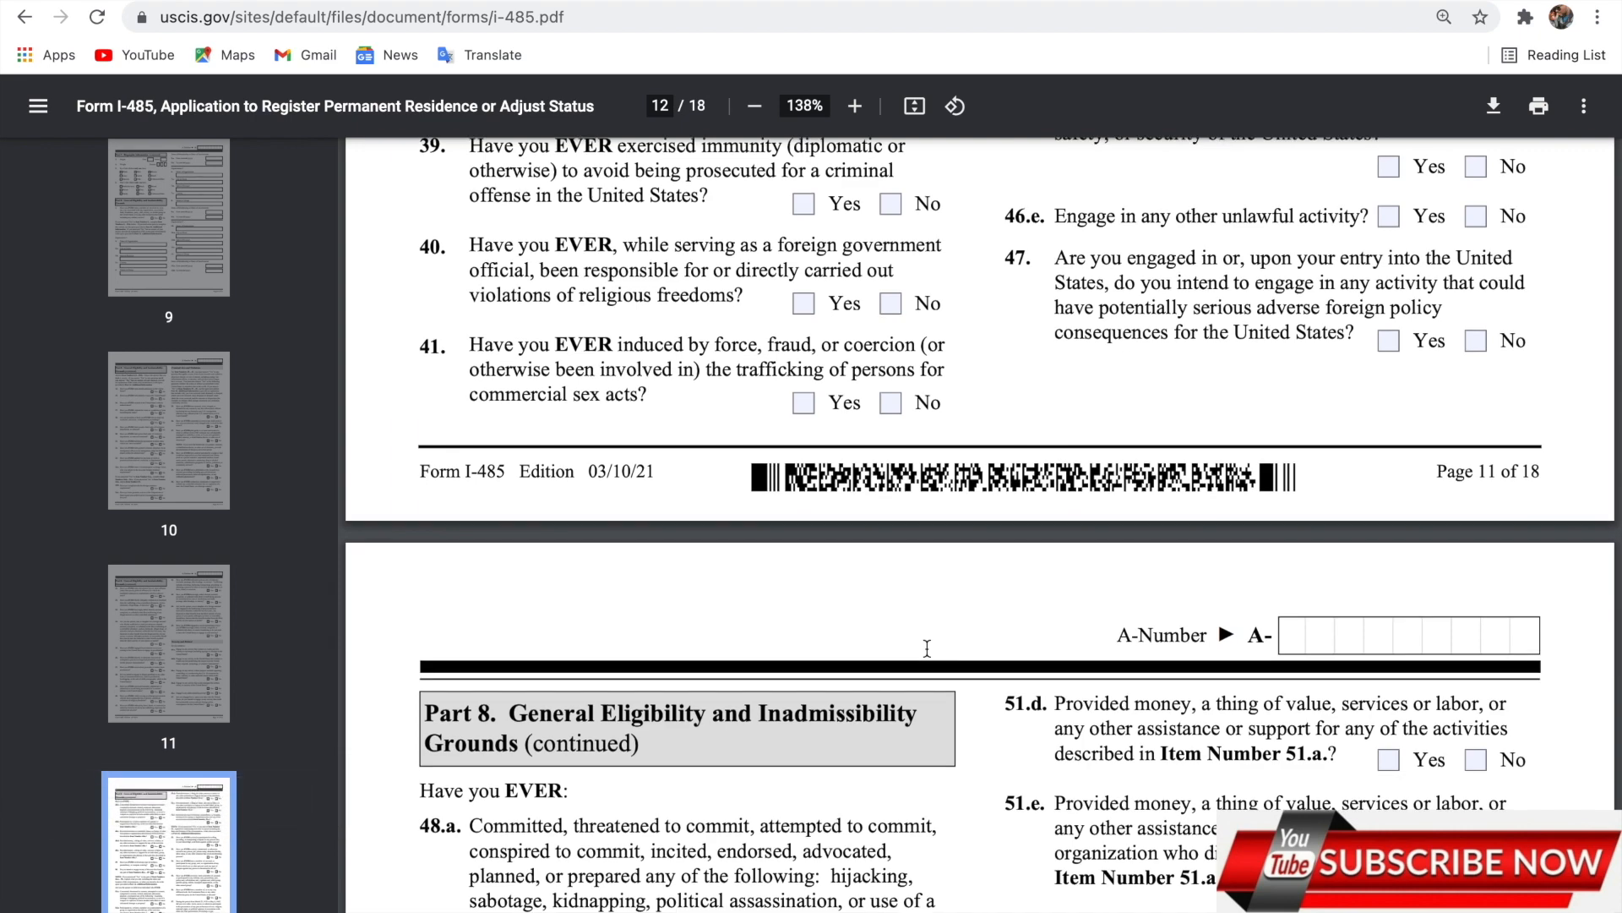
{"action": "scroll", "coordinate": [927, 648], "scroll_direction": "down", "scroll_amount": 5}
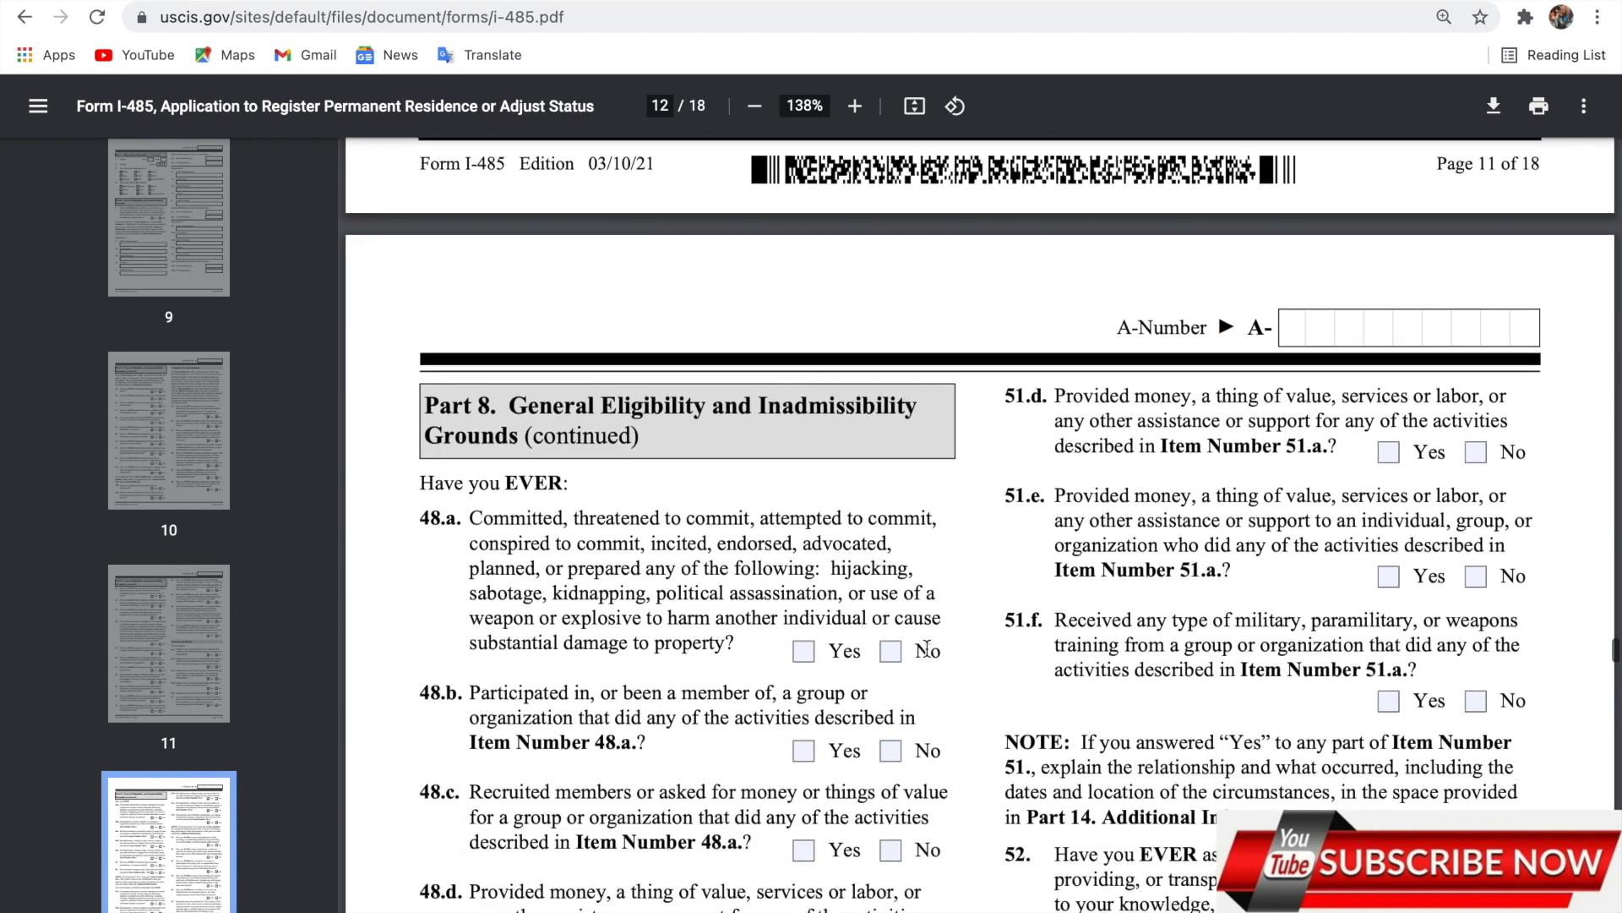
{"action": "scroll", "coordinate": [927, 648], "scroll_direction": "down", "scroll_amount": 8}
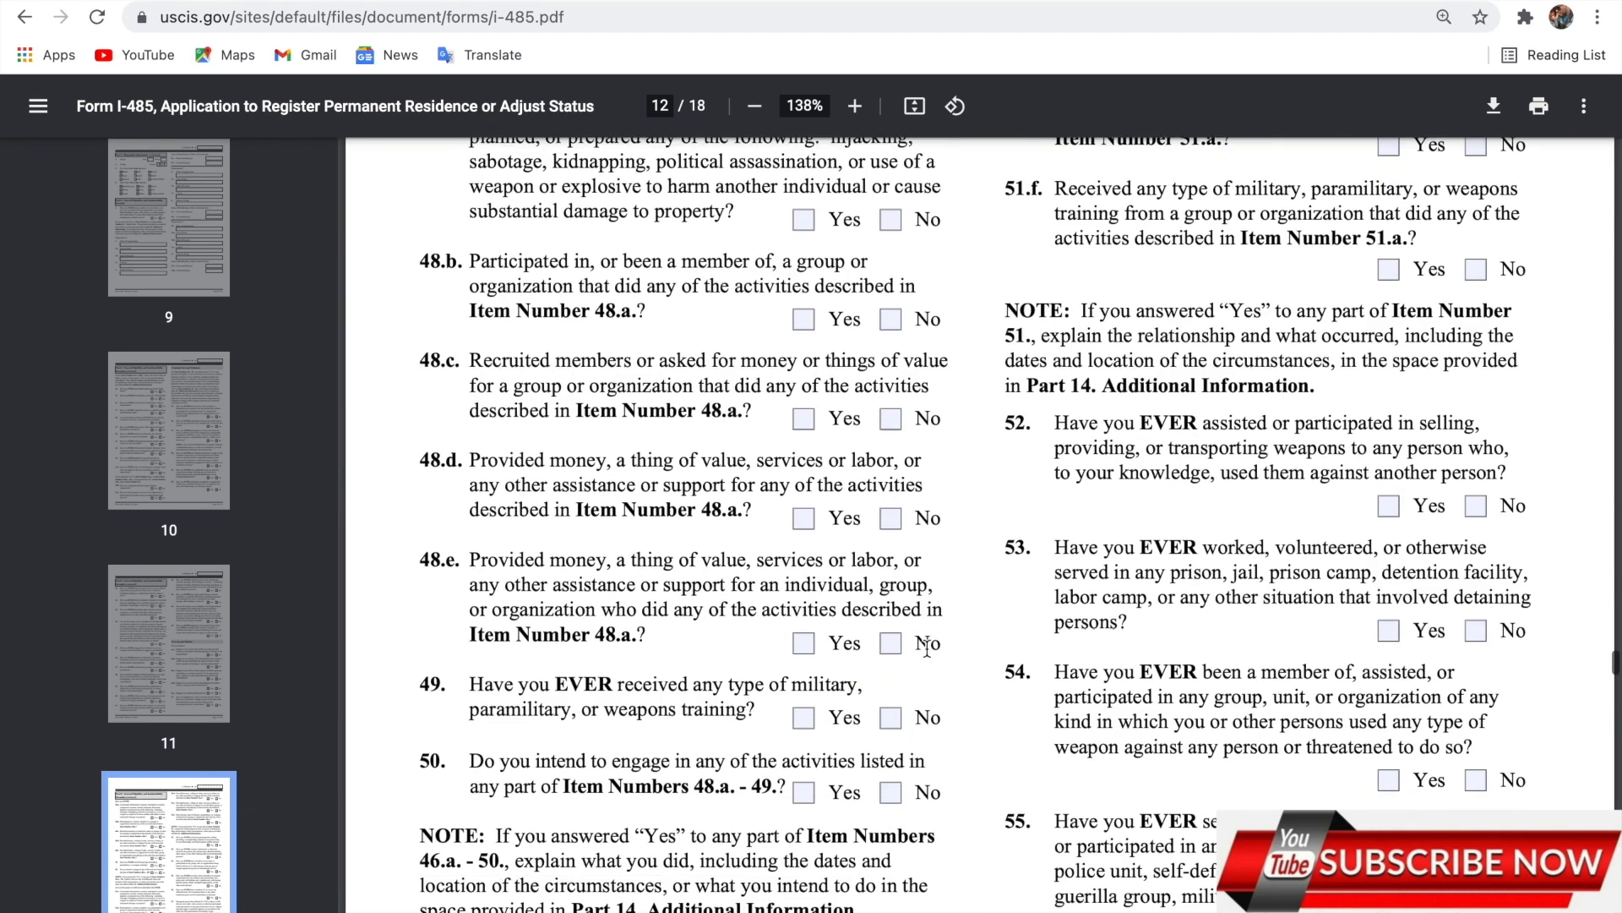
{"action": "scroll", "coordinate": [927, 628], "scroll_direction": "down", "scroll_amount": 9}
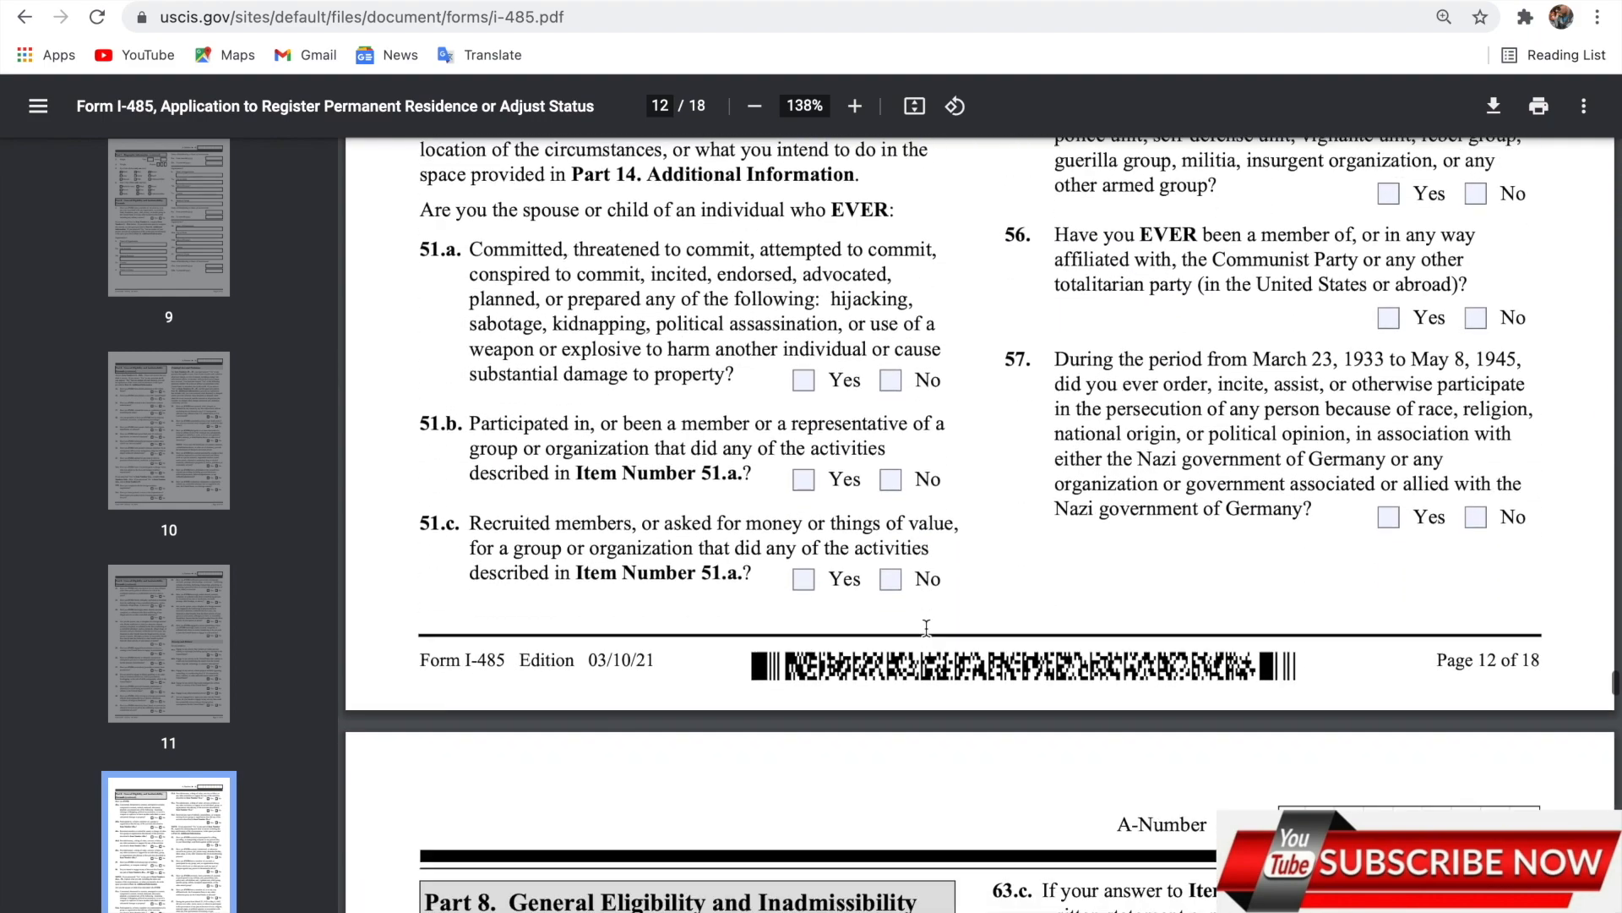
{"action": "scroll", "coordinate": [927, 628], "scroll_direction": "down", "scroll_amount": 6}
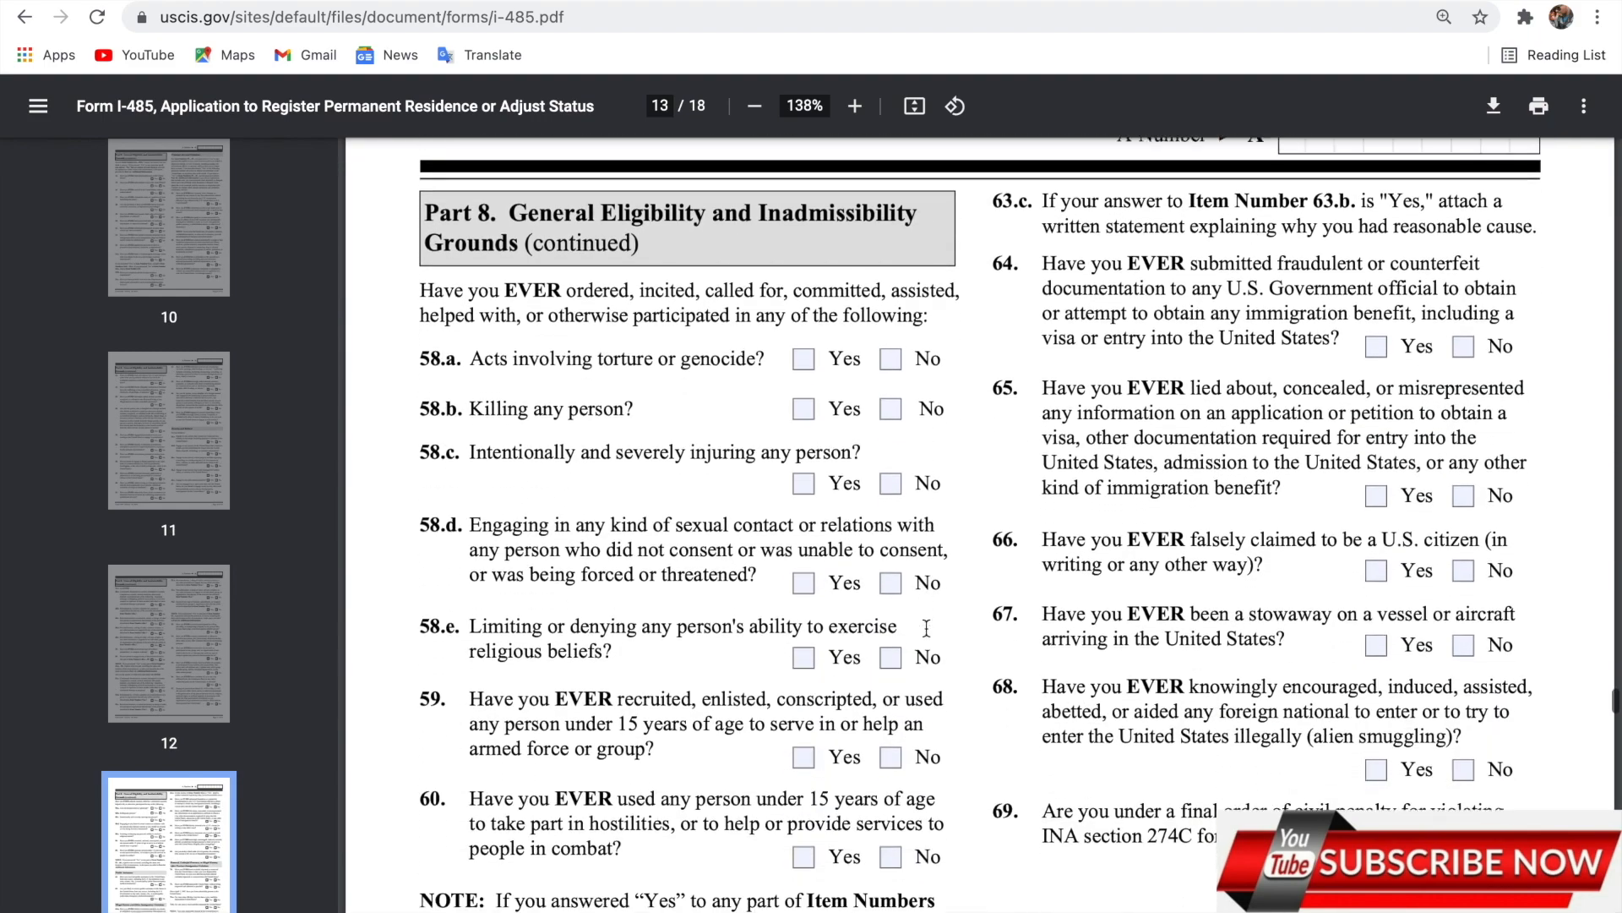
{"action": "scroll", "coordinate": [927, 628], "scroll_direction": "down", "scroll_amount": 2}
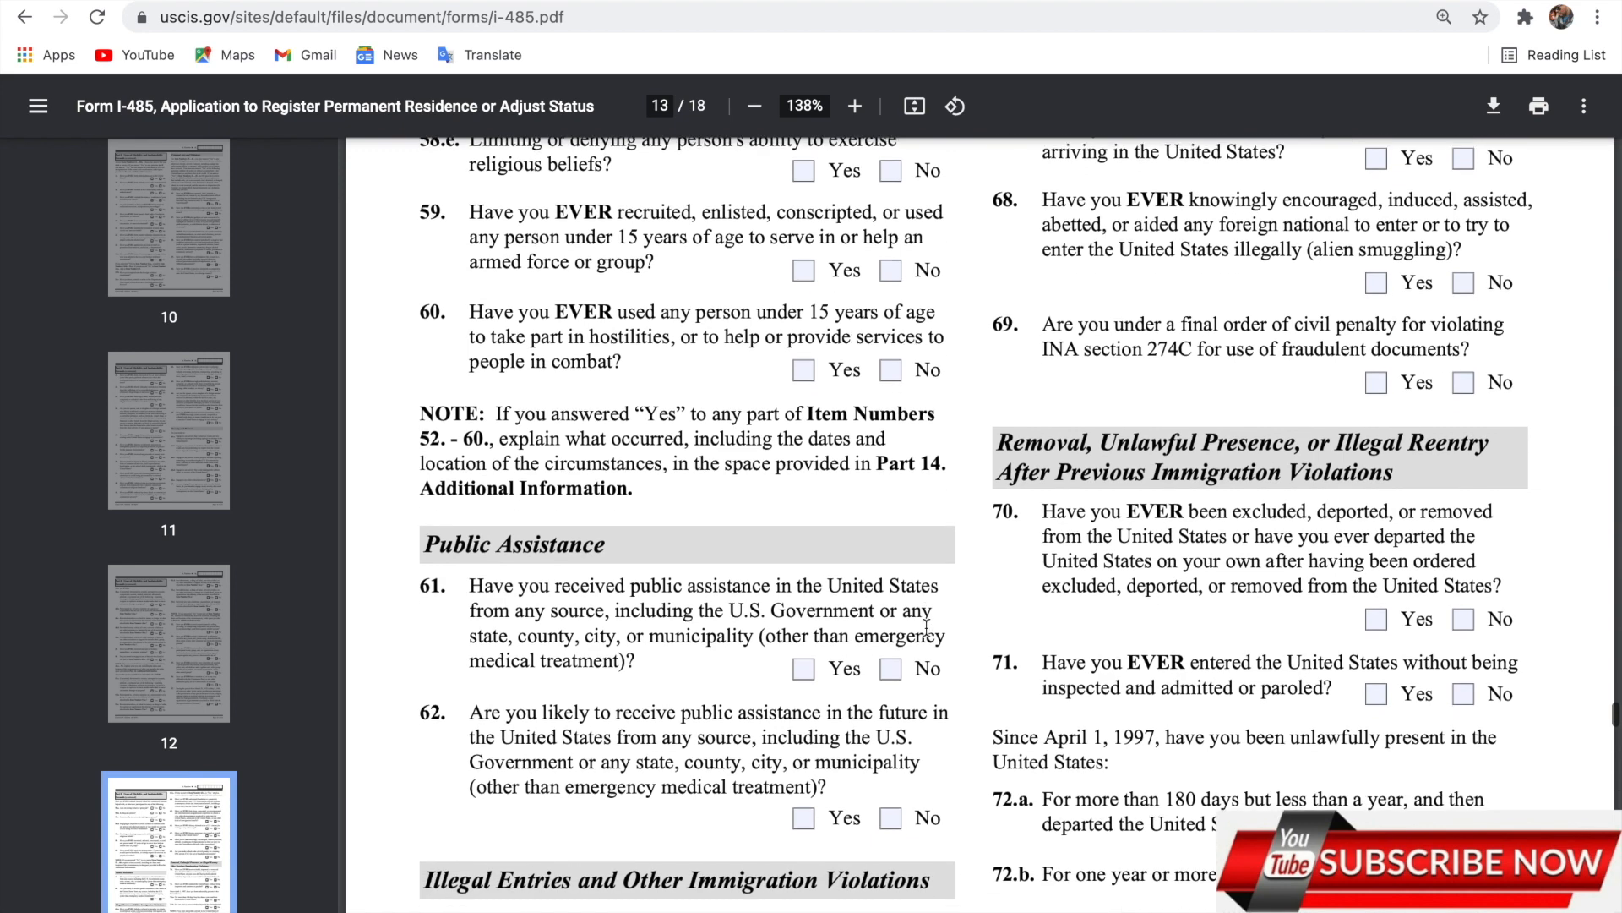
{"action": "scroll", "coordinate": [927, 628], "scroll_direction": "down", "scroll_amount": 3}
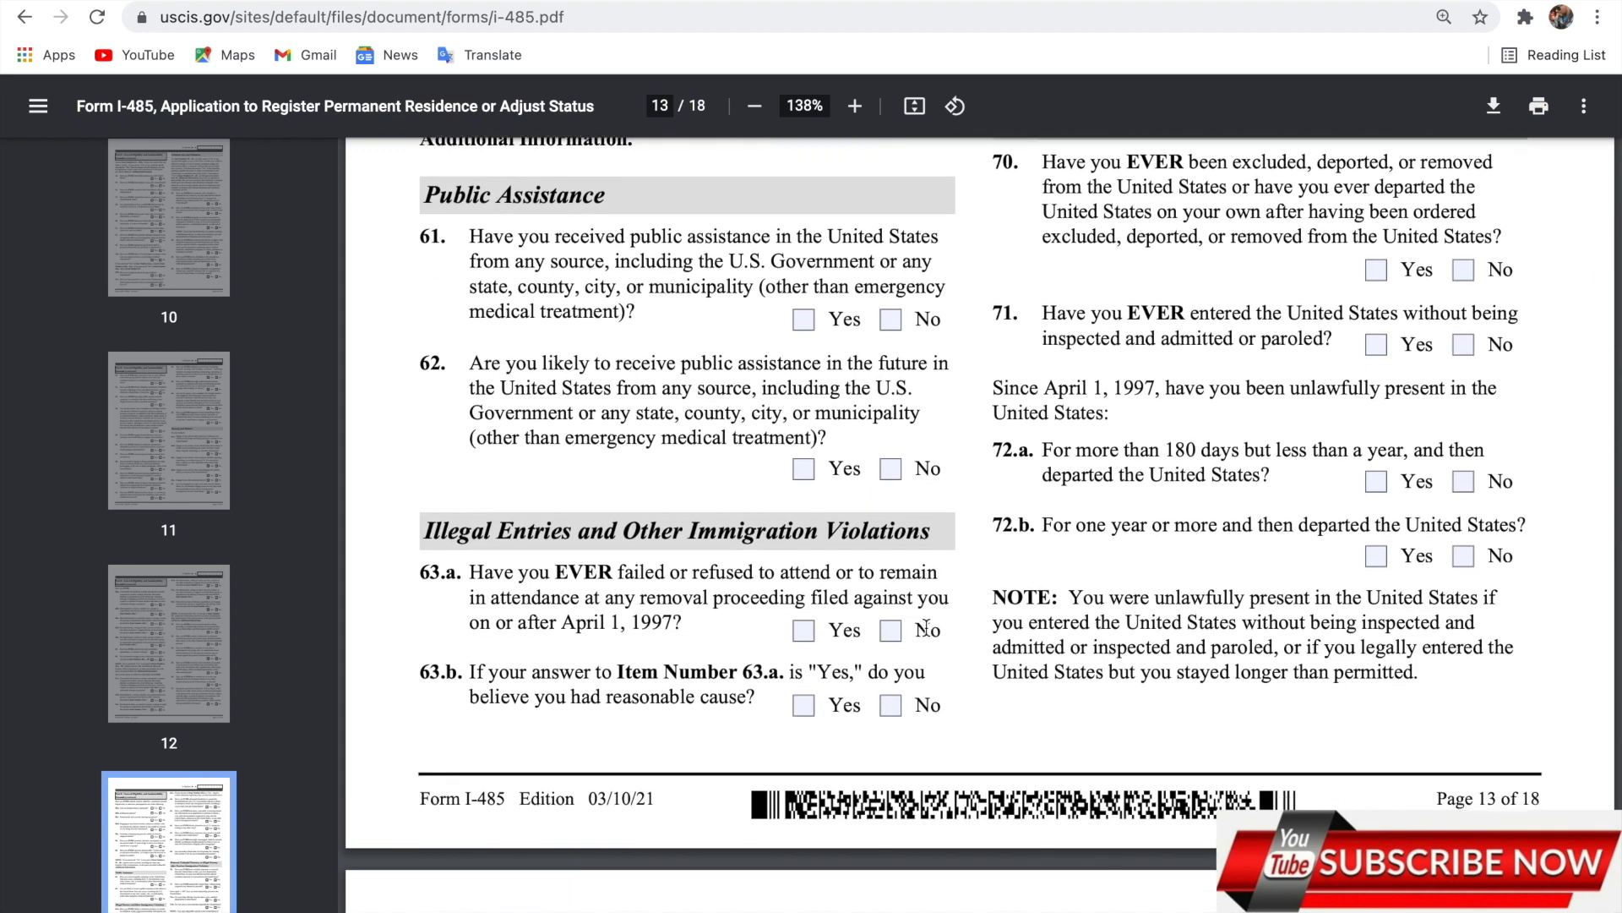
{"action": "scroll", "coordinate": [927, 627], "scroll_direction": "down", "scroll_amount": 1}
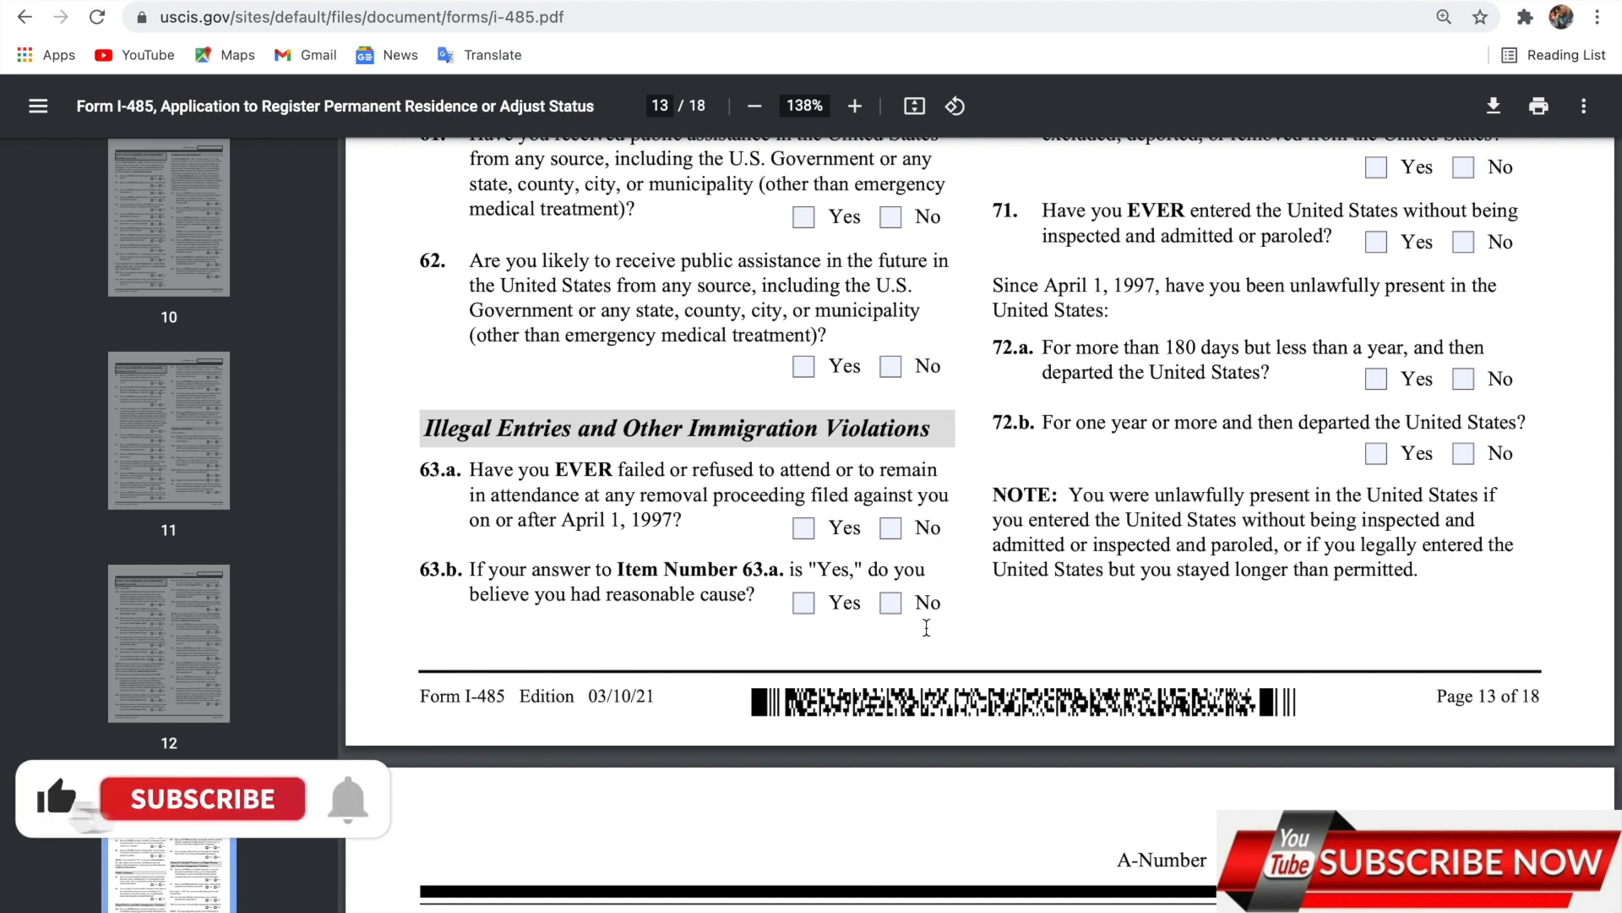
{"action": "scroll", "coordinate": [927, 627], "scroll_direction": "down", "scroll_amount": 2}
{"action": "scroll", "coordinate": [927, 627], "scroll_direction": "down", "scroll_amount": 1}
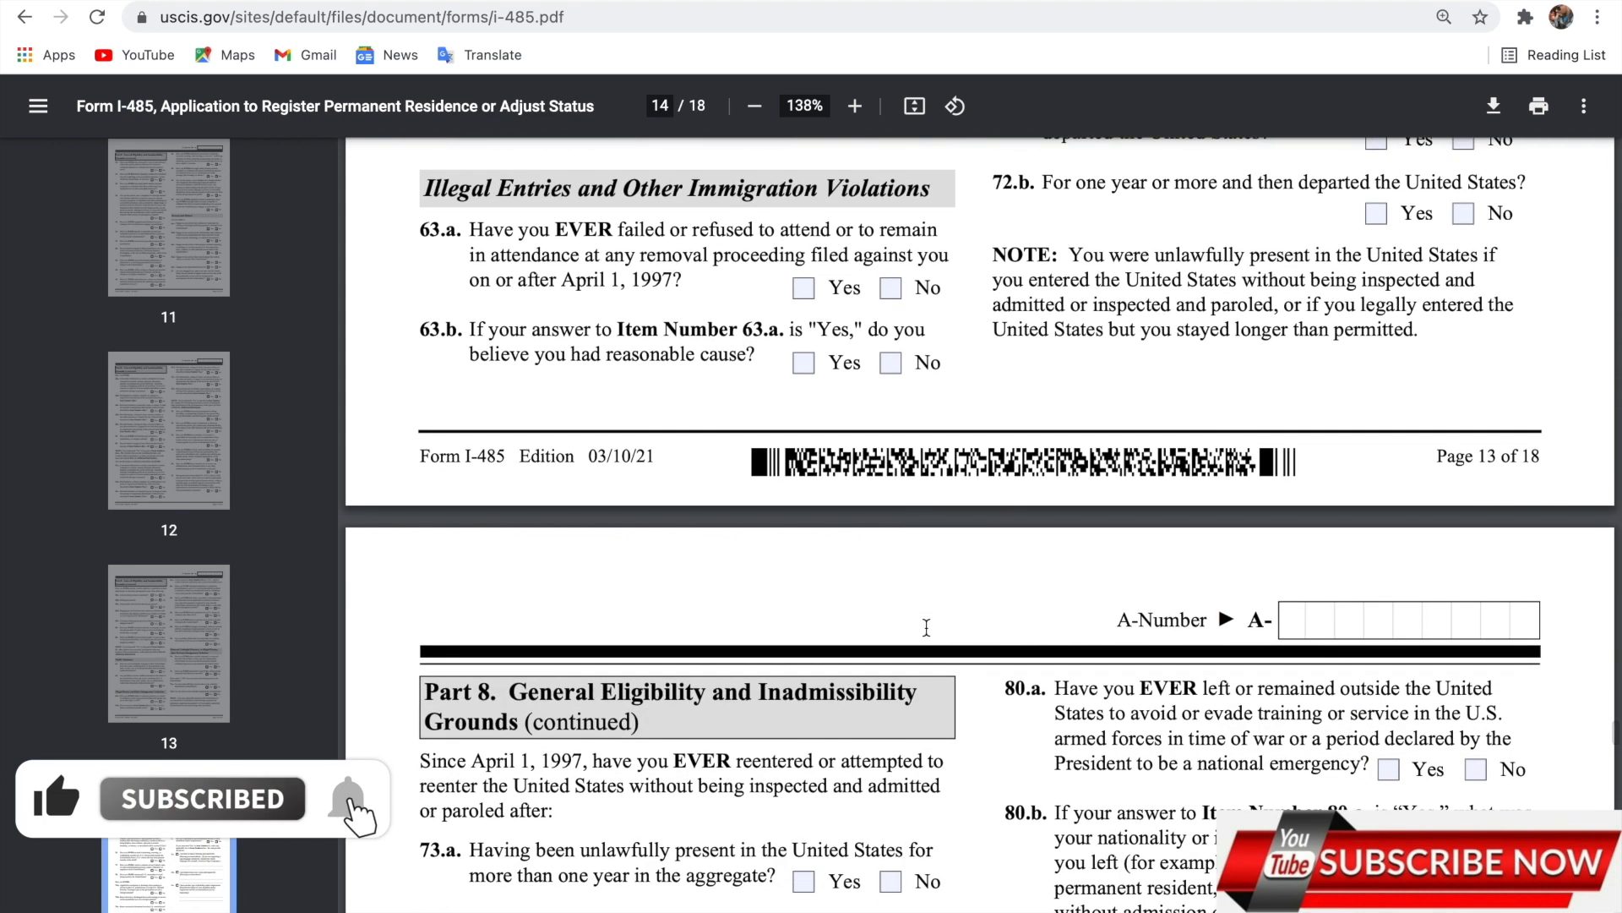
{"action": "scroll", "coordinate": [927, 628], "scroll_direction": "down", "scroll_amount": 3}
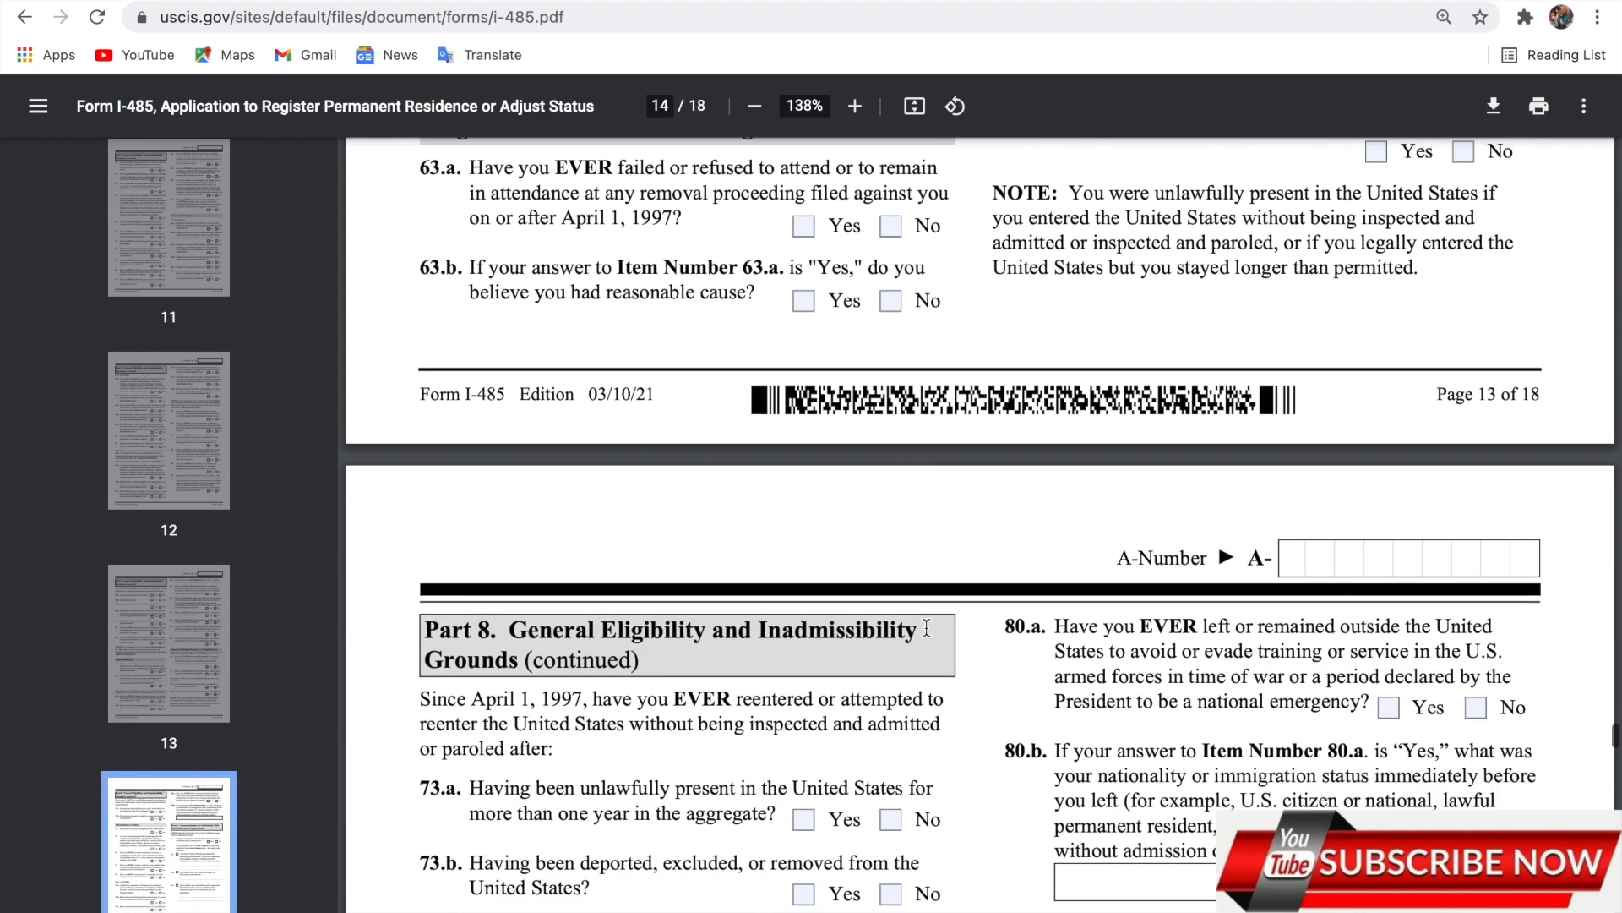
{"action": "scroll", "coordinate": [927, 628], "scroll_direction": "down", "scroll_amount": 2}
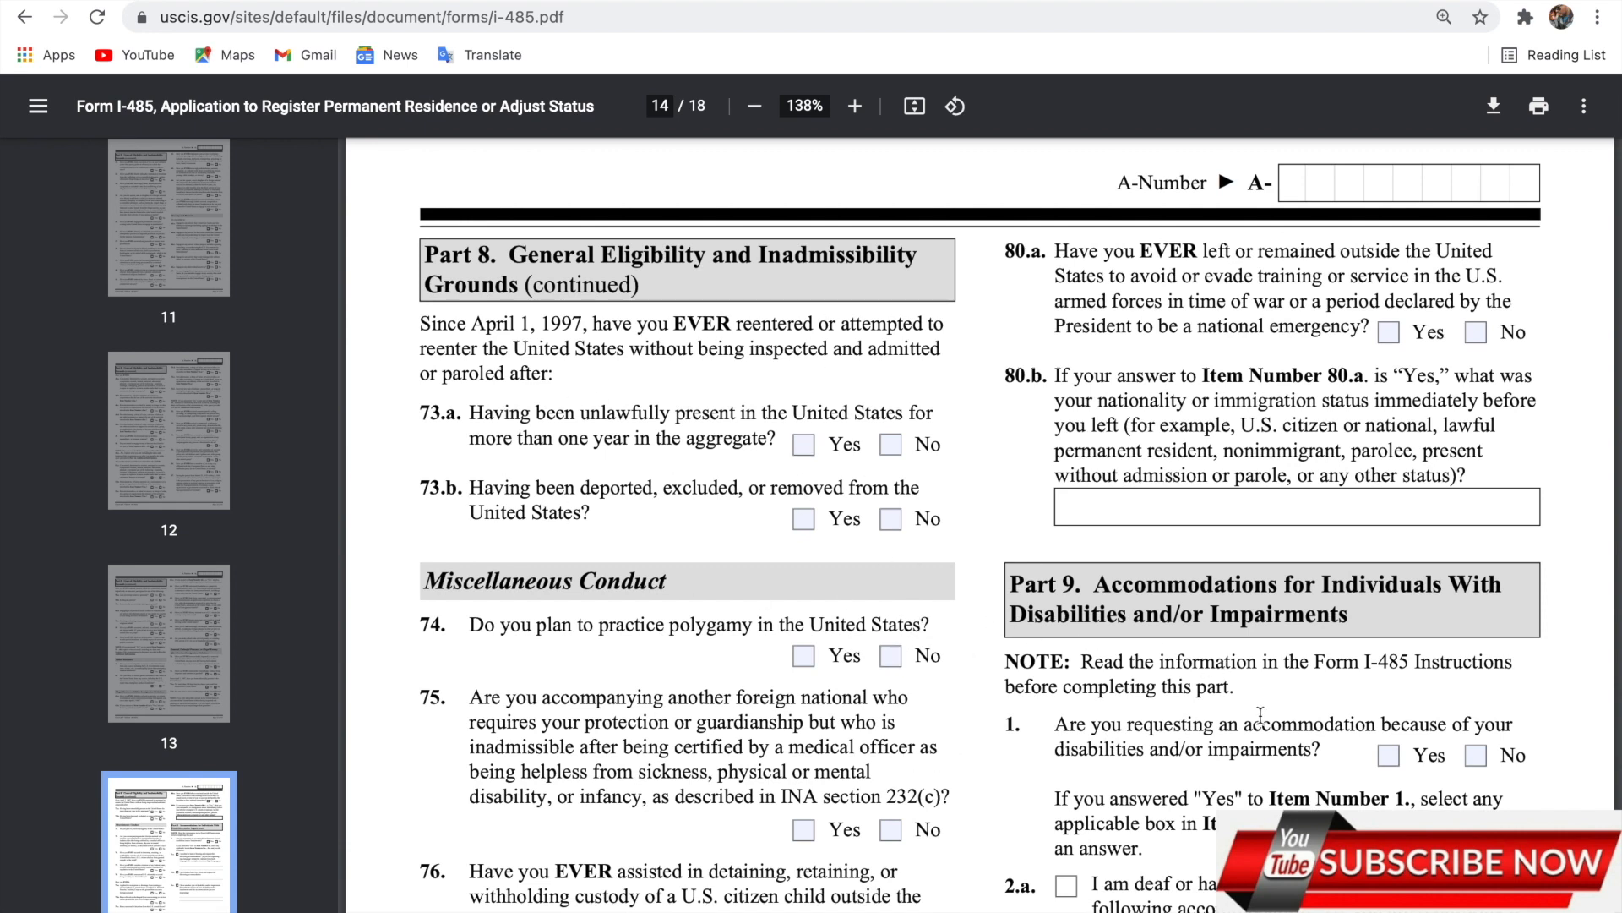
{"action": "scroll", "coordinate": [1260, 715], "scroll_direction": "down", "scroll_amount": 8}
{"action": "scroll", "coordinate": [1260, 715], "scroll_direction": "down", "scroll_amount": 10}
{"action": "scroll", "coordinate": [1260, 710], "scroll_direction": "down", "scroll_amount": 7}
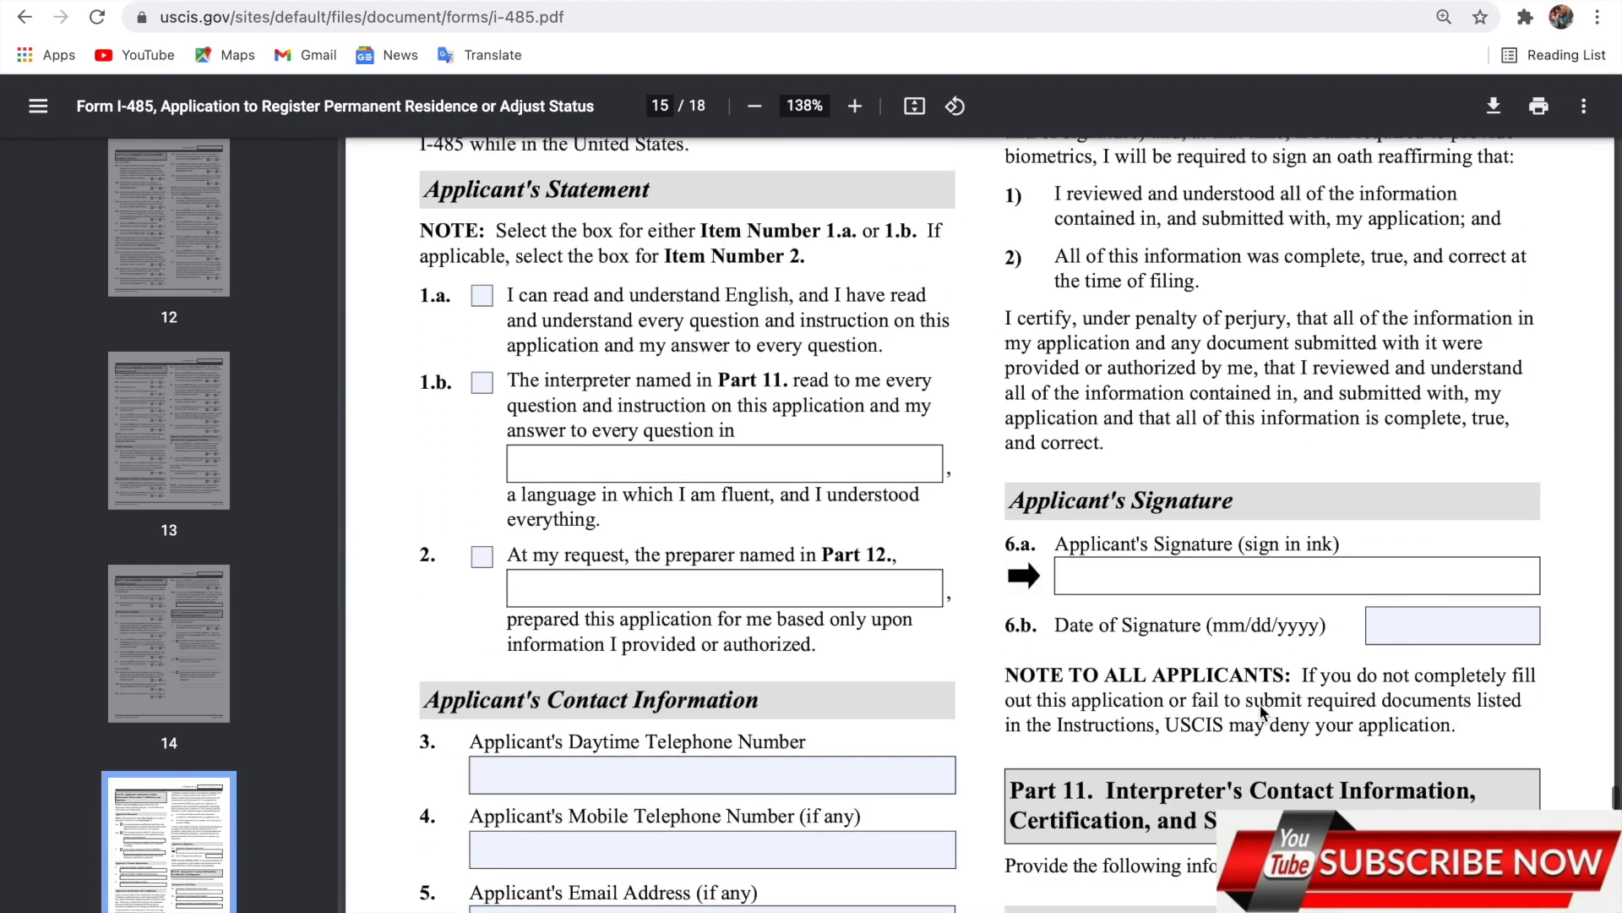
Scroll down page 15 past the Part 10 statement and contact fields toward Part 11.
{"action": "scroll", "coordinate": [1260, 710], "scroll_direction": "up", "scroll_amount": 5}
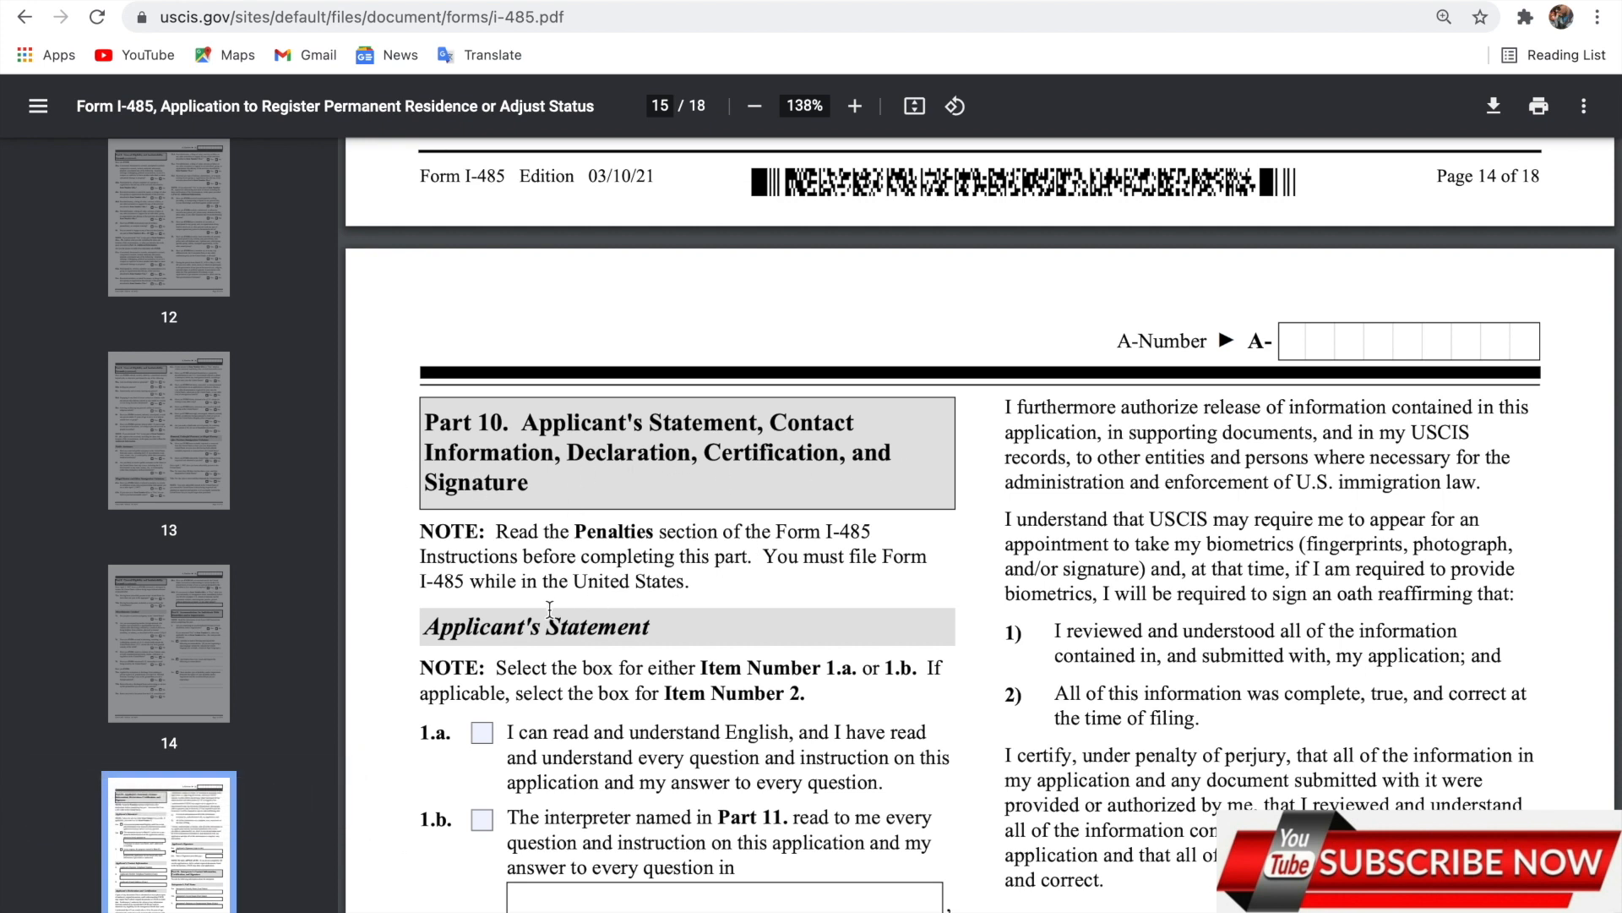
{"action": "scroll", "coordinate": [676, 647], "scroll_direction": "down", "scroll_amount": 2}
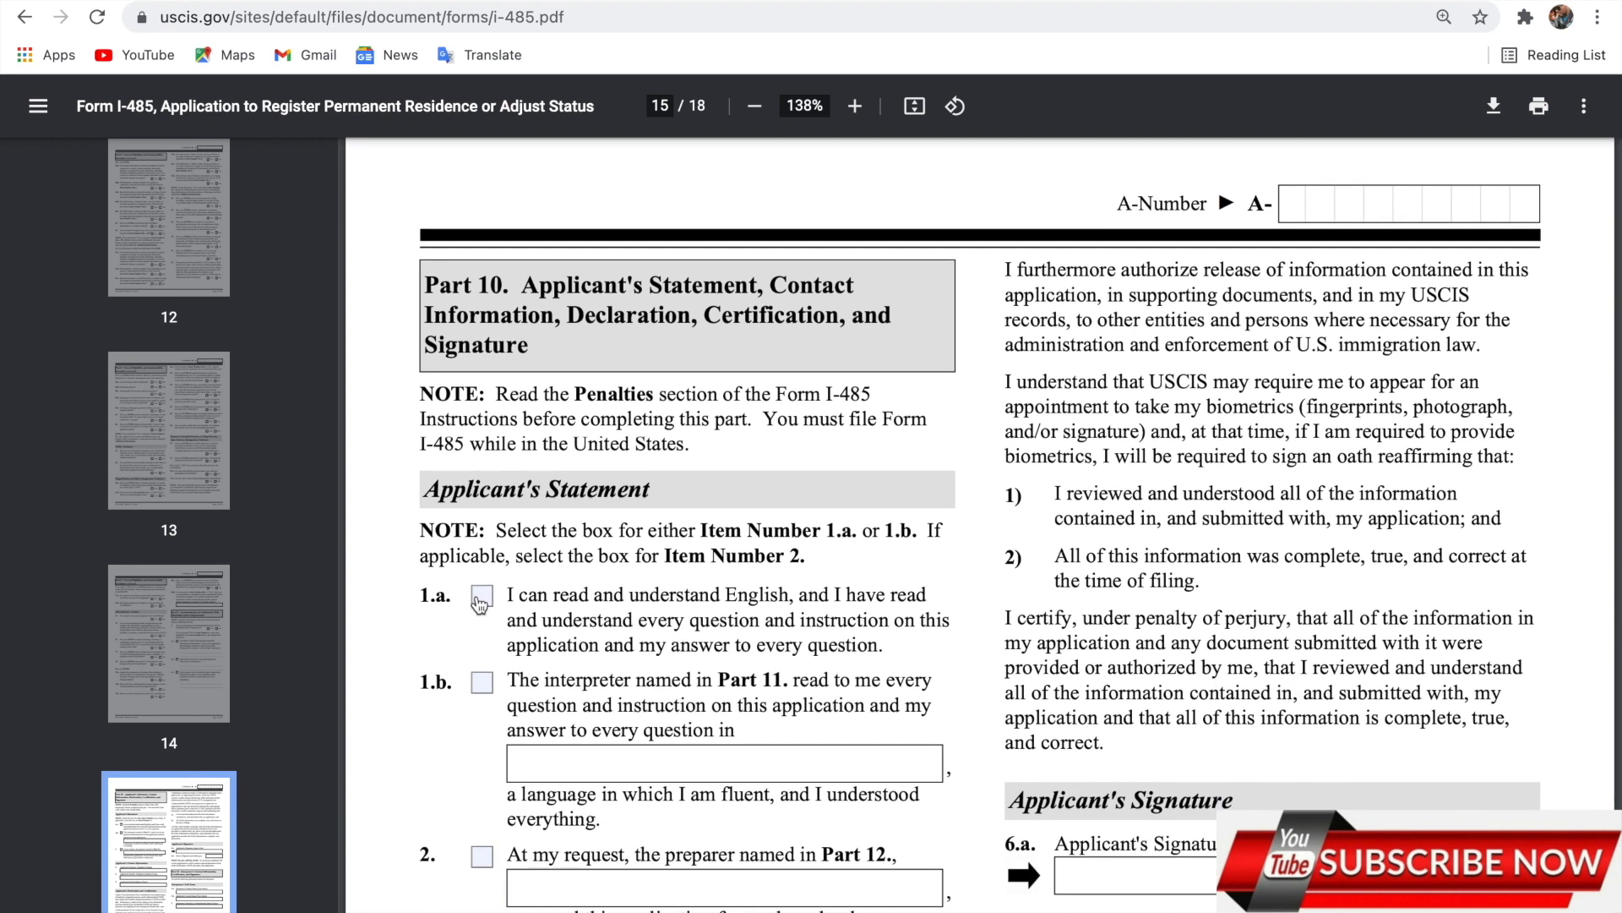
{"action": "scroll", "coordinate": [723, 659], "scroll_direction": "down", "scroll_amount": 5}
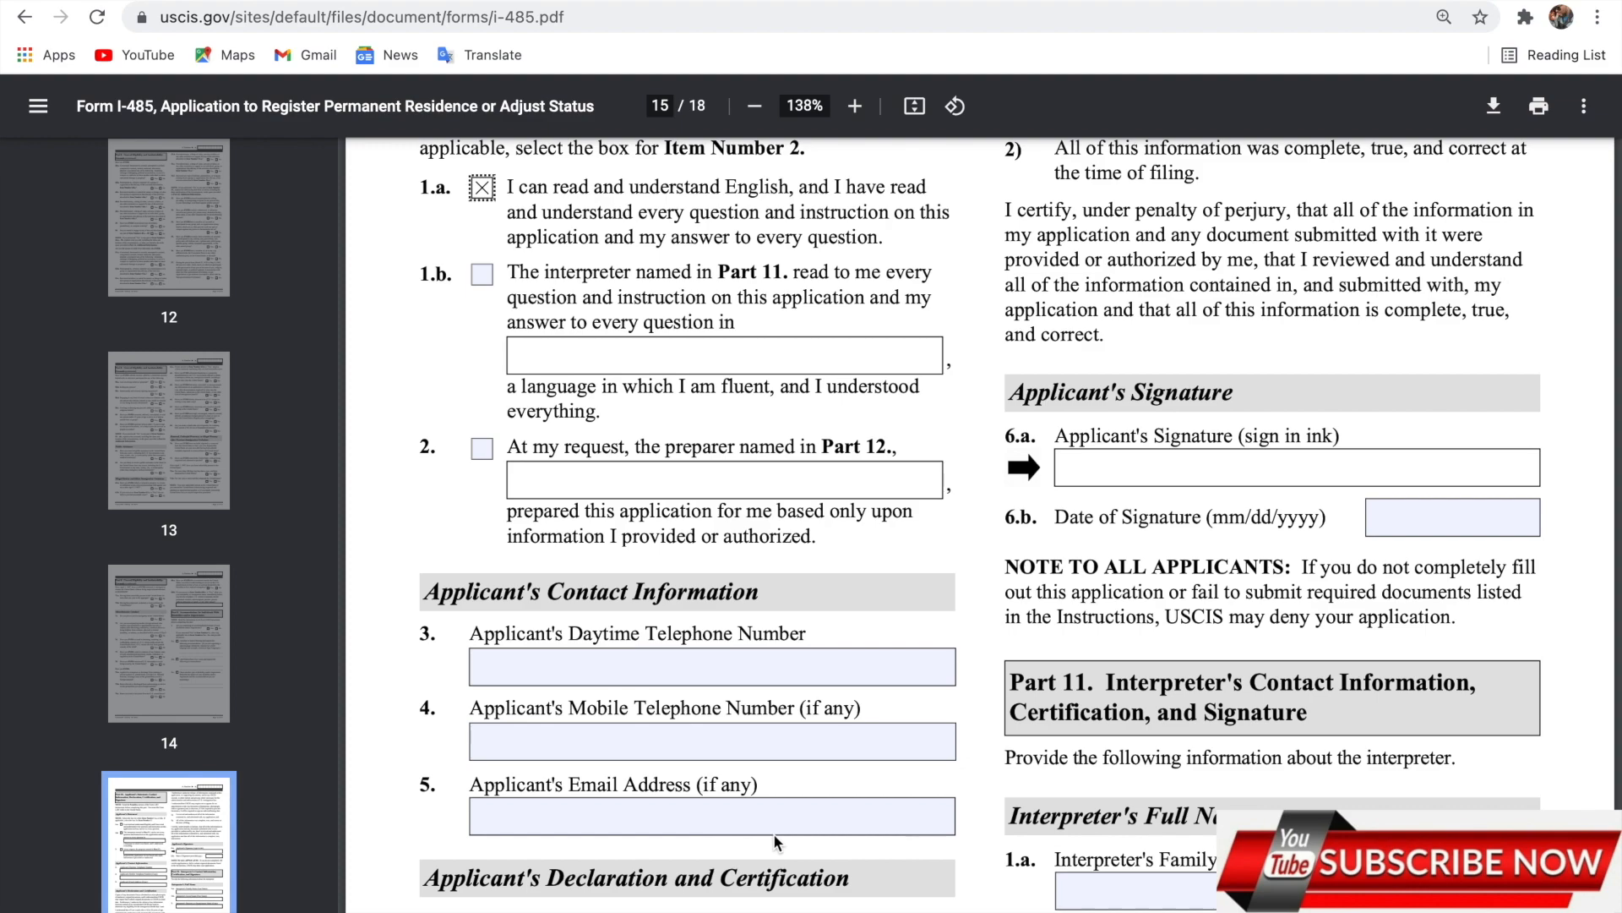
{"action": "scroll", "coordinate": [769, 766], "scroll_direction": "down", "scroll_amount": 3}
{"action": "scroll", "coordinate": [769, 766], "scroll_direction": "up", "scroll_amount": 10}
{"action": "scroll", "coordinate": [769, 767], "scroll_direction": "down", "scroll_amount": 7}
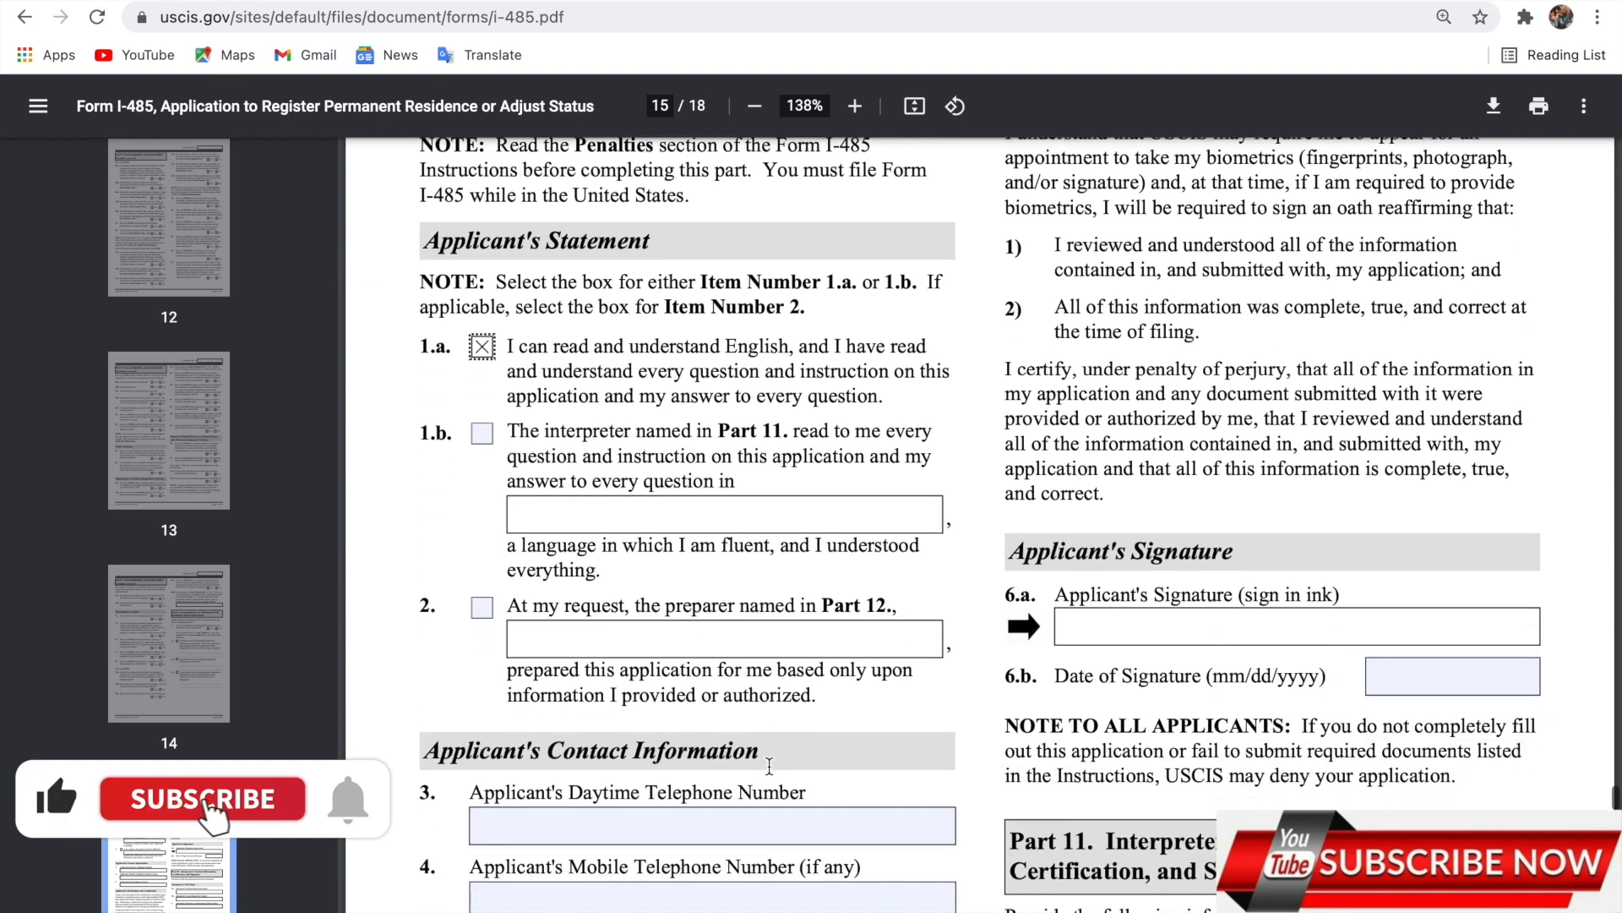
{"action": "scroll", "coordinate": [769, 767], "scroll_direction": "down", "scroll_amount": 1}
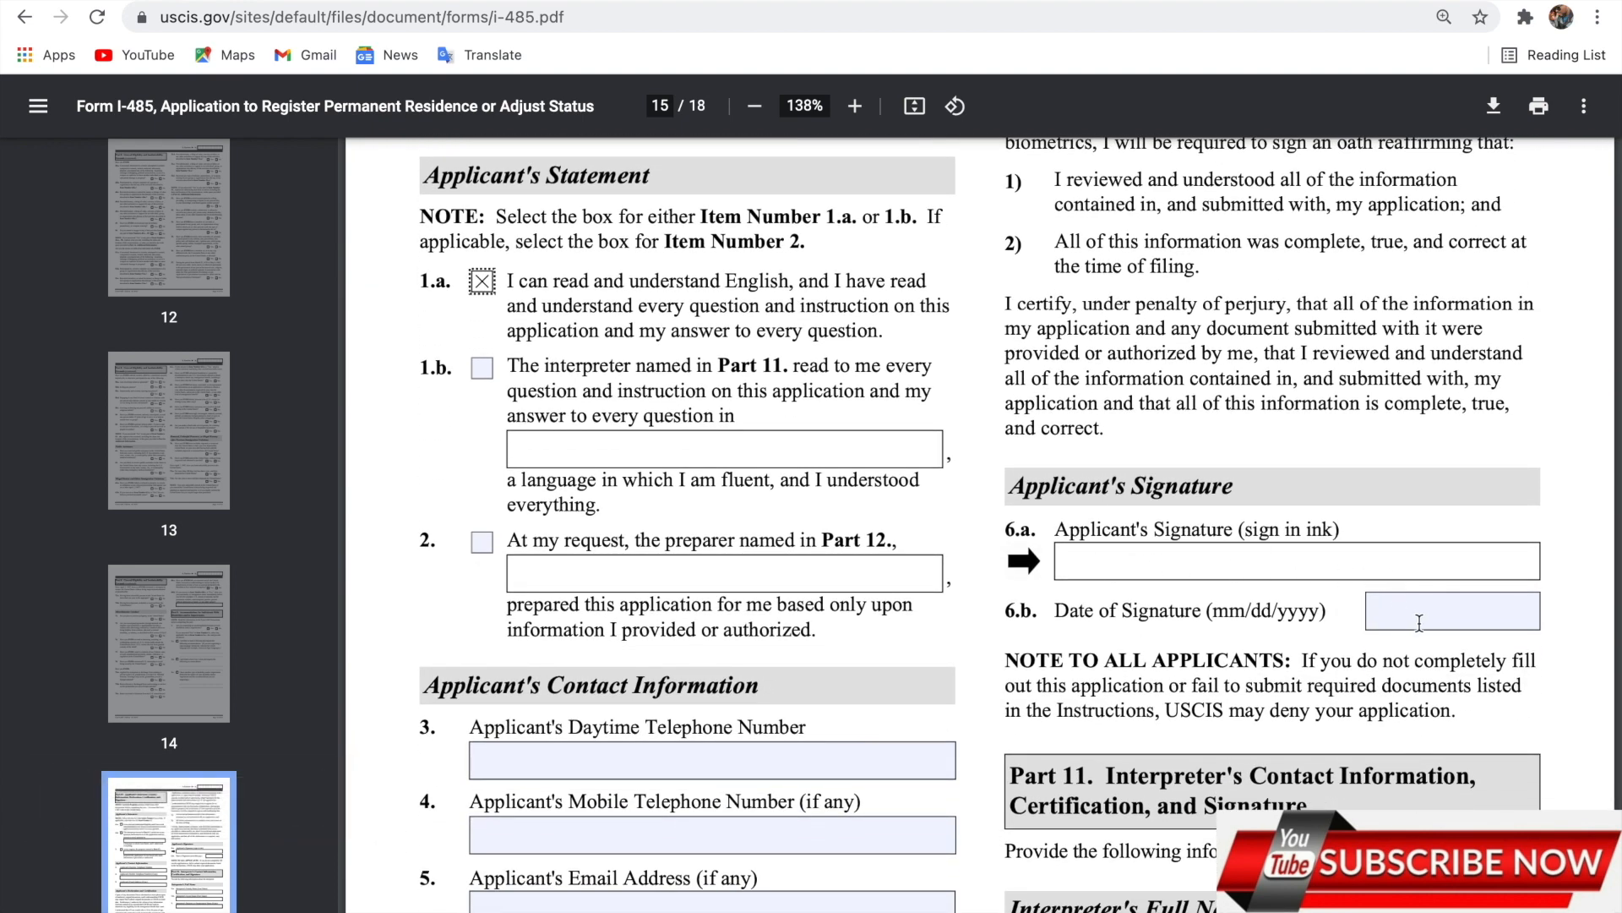
{"action": "scroll", "coordinate": [1445, 608], "scroll_direction": "down", "scroll_amount": 4}
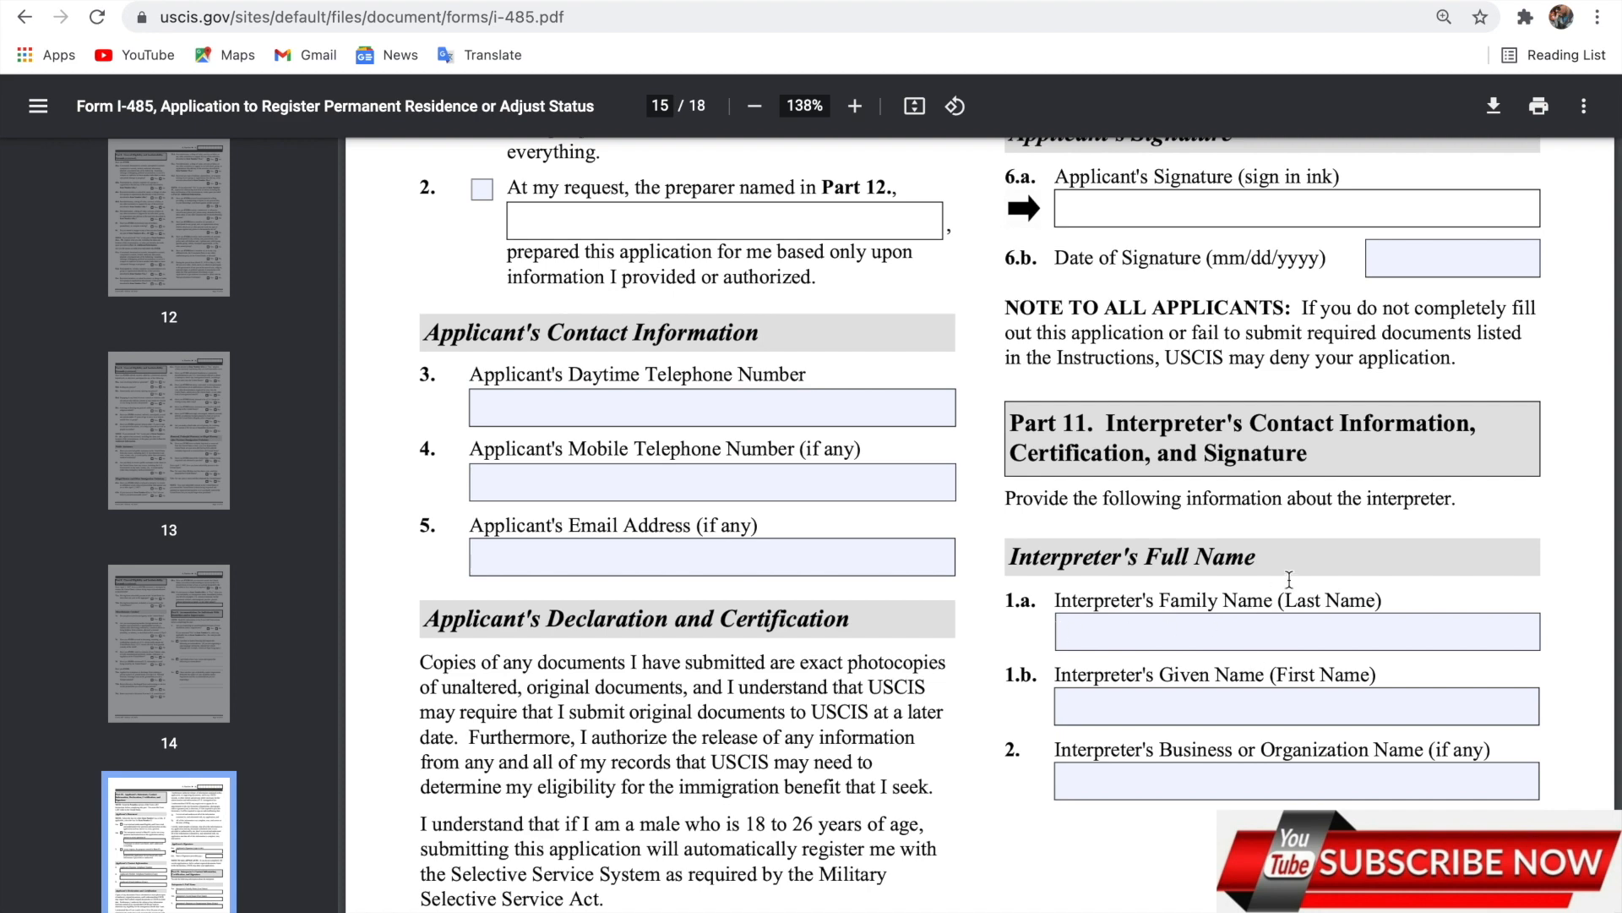
Scroll through page 16's Part 11 and Part 12 fields to the top of page 17.
{"action": "scroll", "coordinate": [1288, 708], "scroll_direction": "down", "scroll_amount": 12}
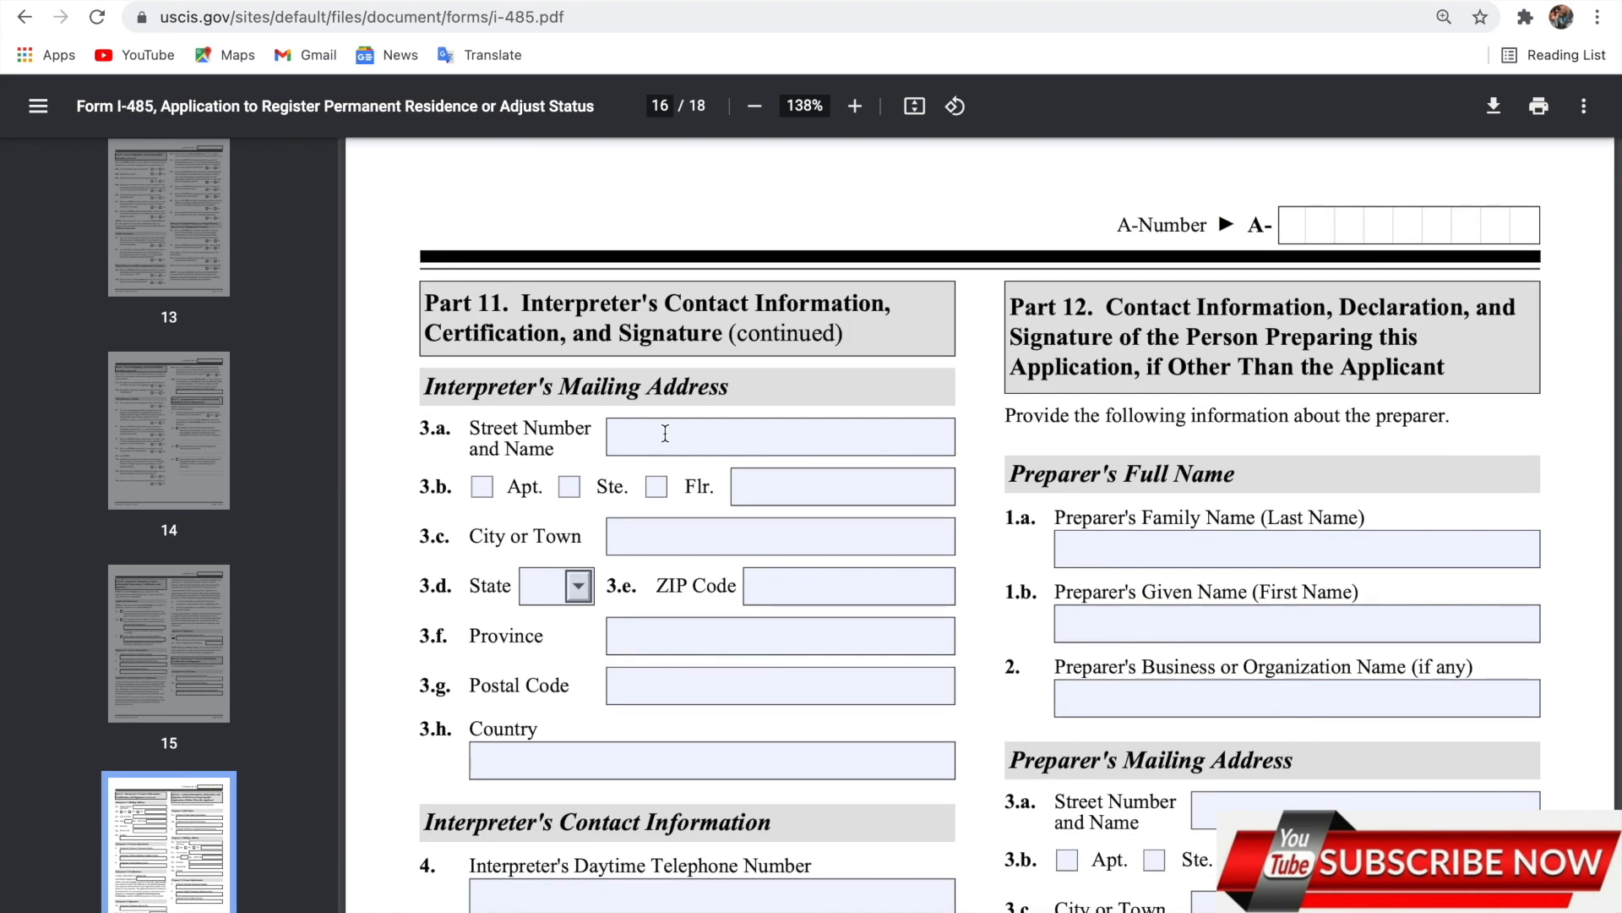
{"action": "scroll", "coordinate": [737, 671], "scroll_direction": "down", "scroll_amount": 10}
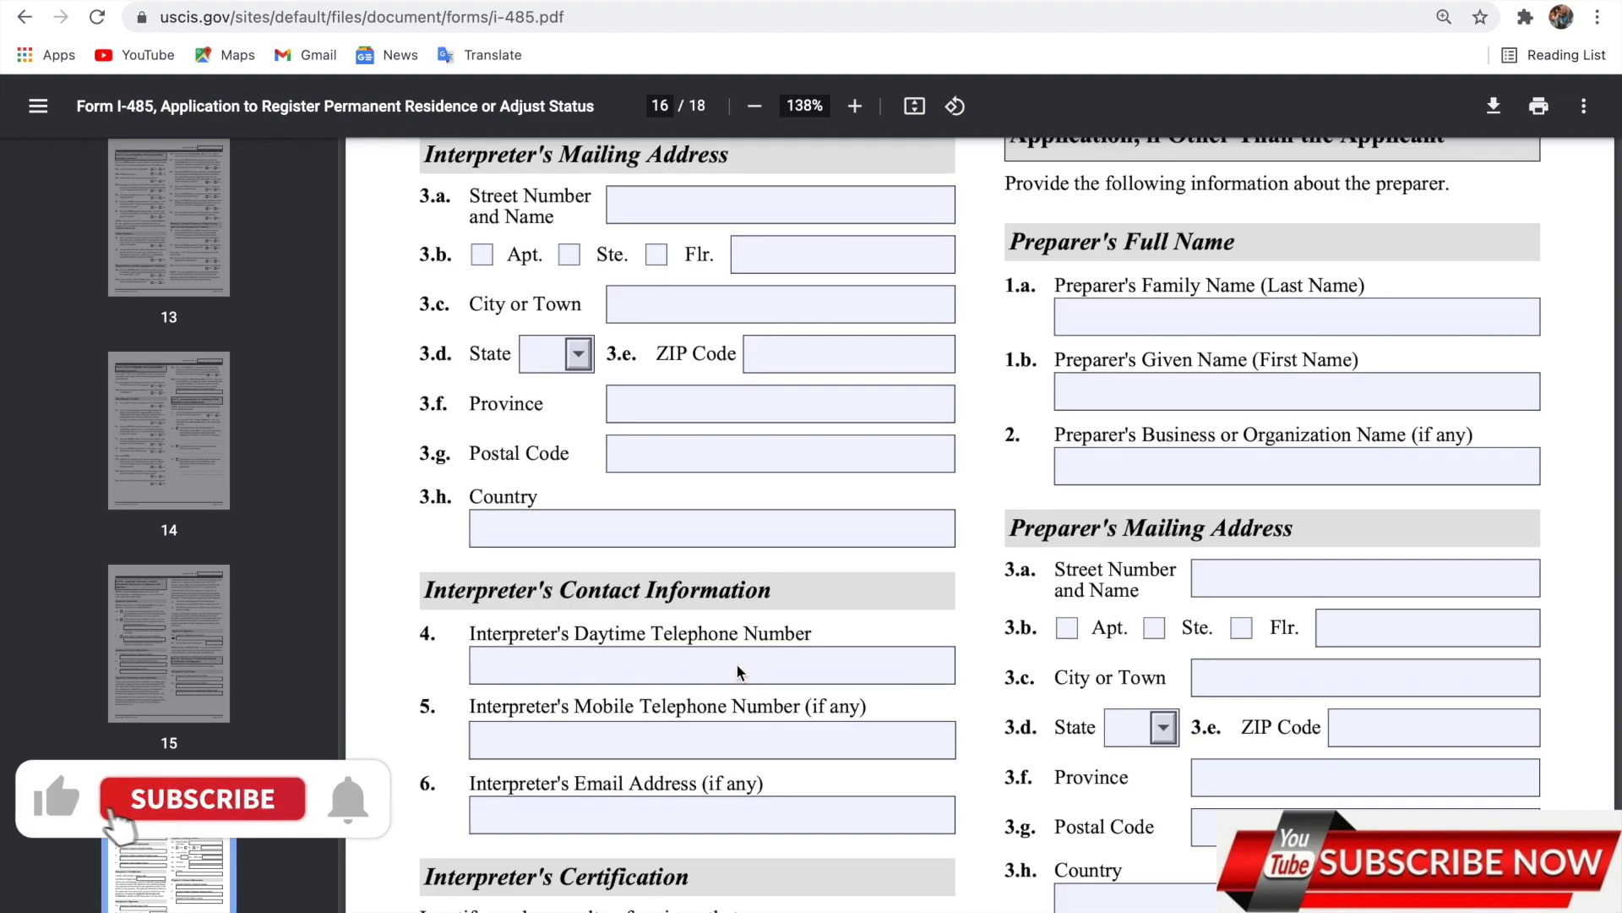
{"action": "scroll", "coordinate": [740, 670], "scroll_direction": "up", "scroll_amount": 5}
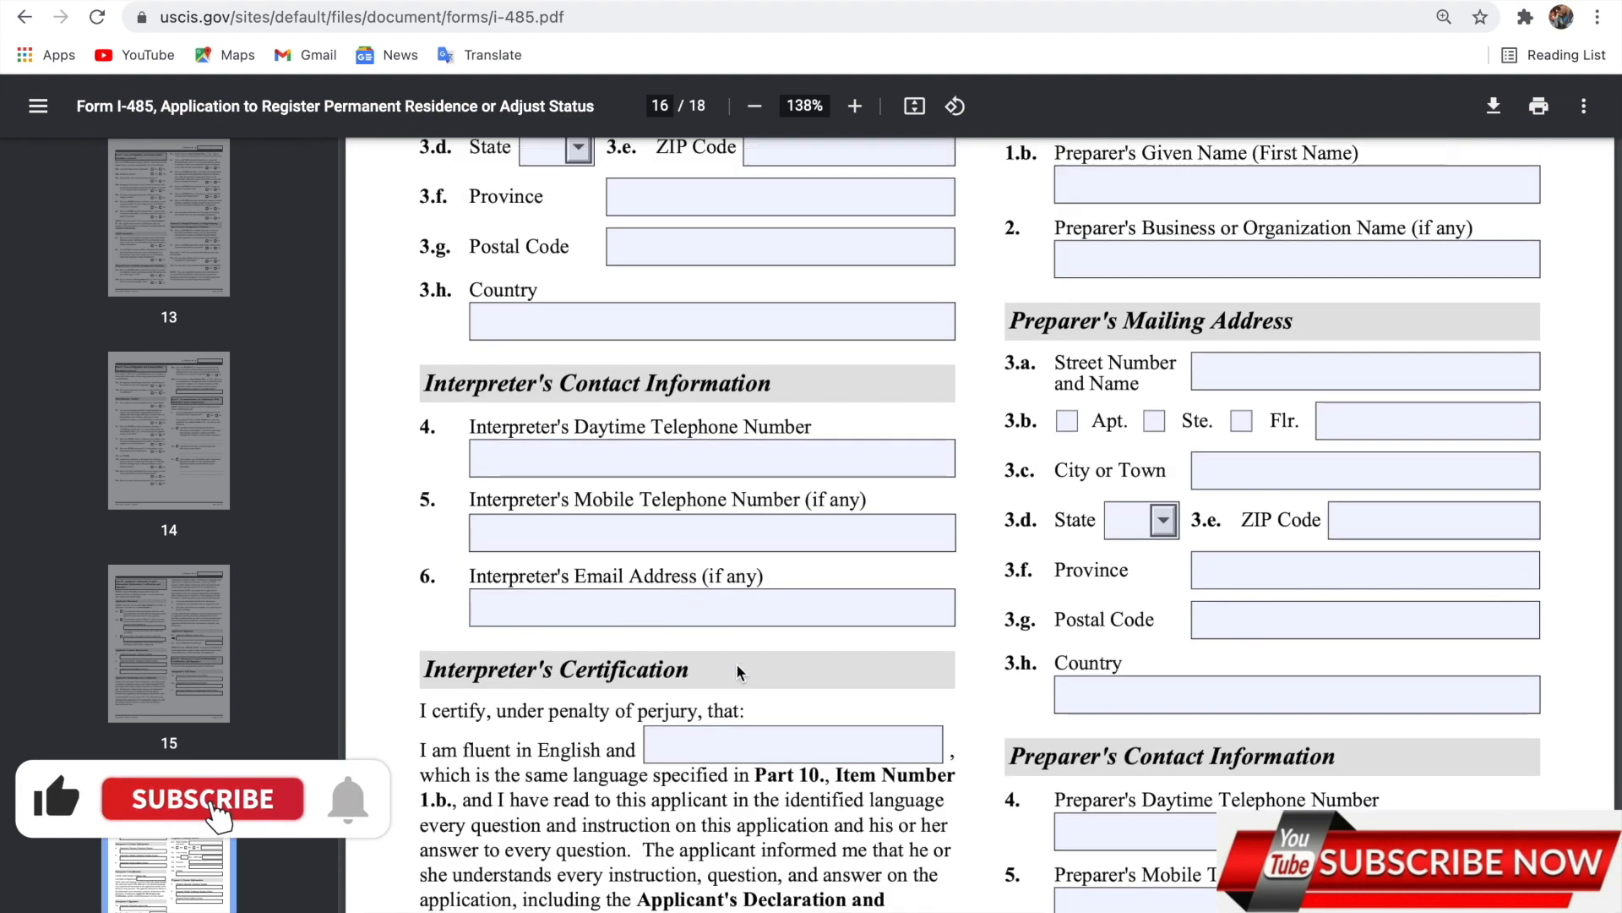
{"action": "scroll", "coordinate": [739, 663], "scroll_direction": "down", "scroll_amount": 4}
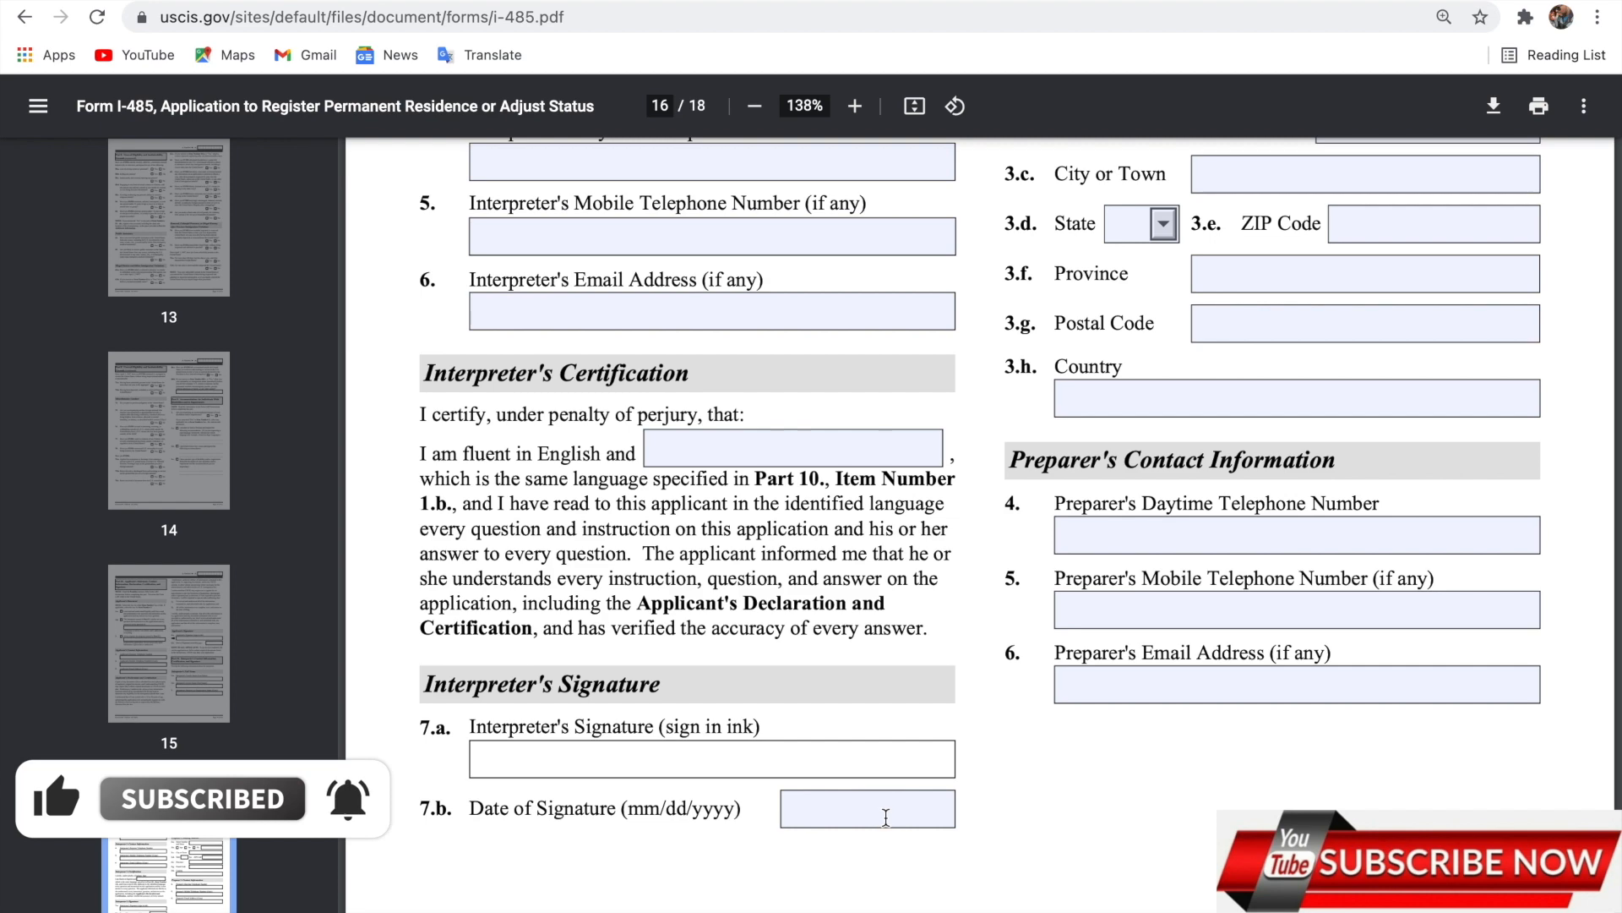
{"action": "scroll", "coordinate": [1189, 644], "scroll_direction": "up", "scroll_amount": 5}
{"action": "scroll", "coordinate": [1141, 566], "scroll_direction": "up", "scroll_amount": 5}
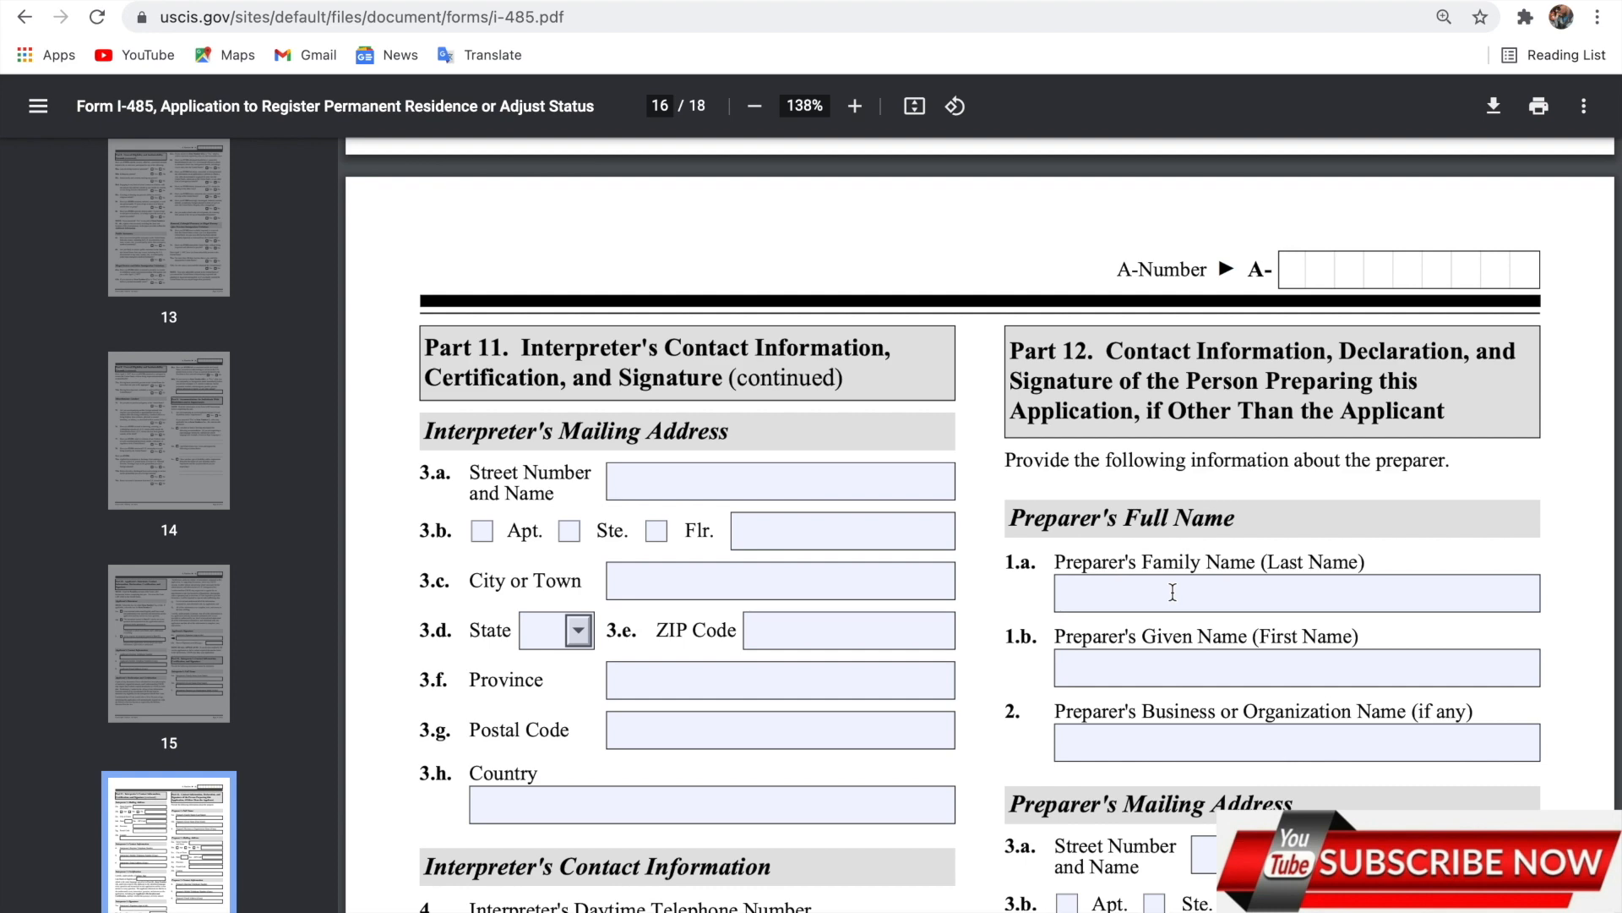
{"action": "scroll", "coordinate": [1173, 591], "scroll_direction": "down", "scroll_amount": 1}
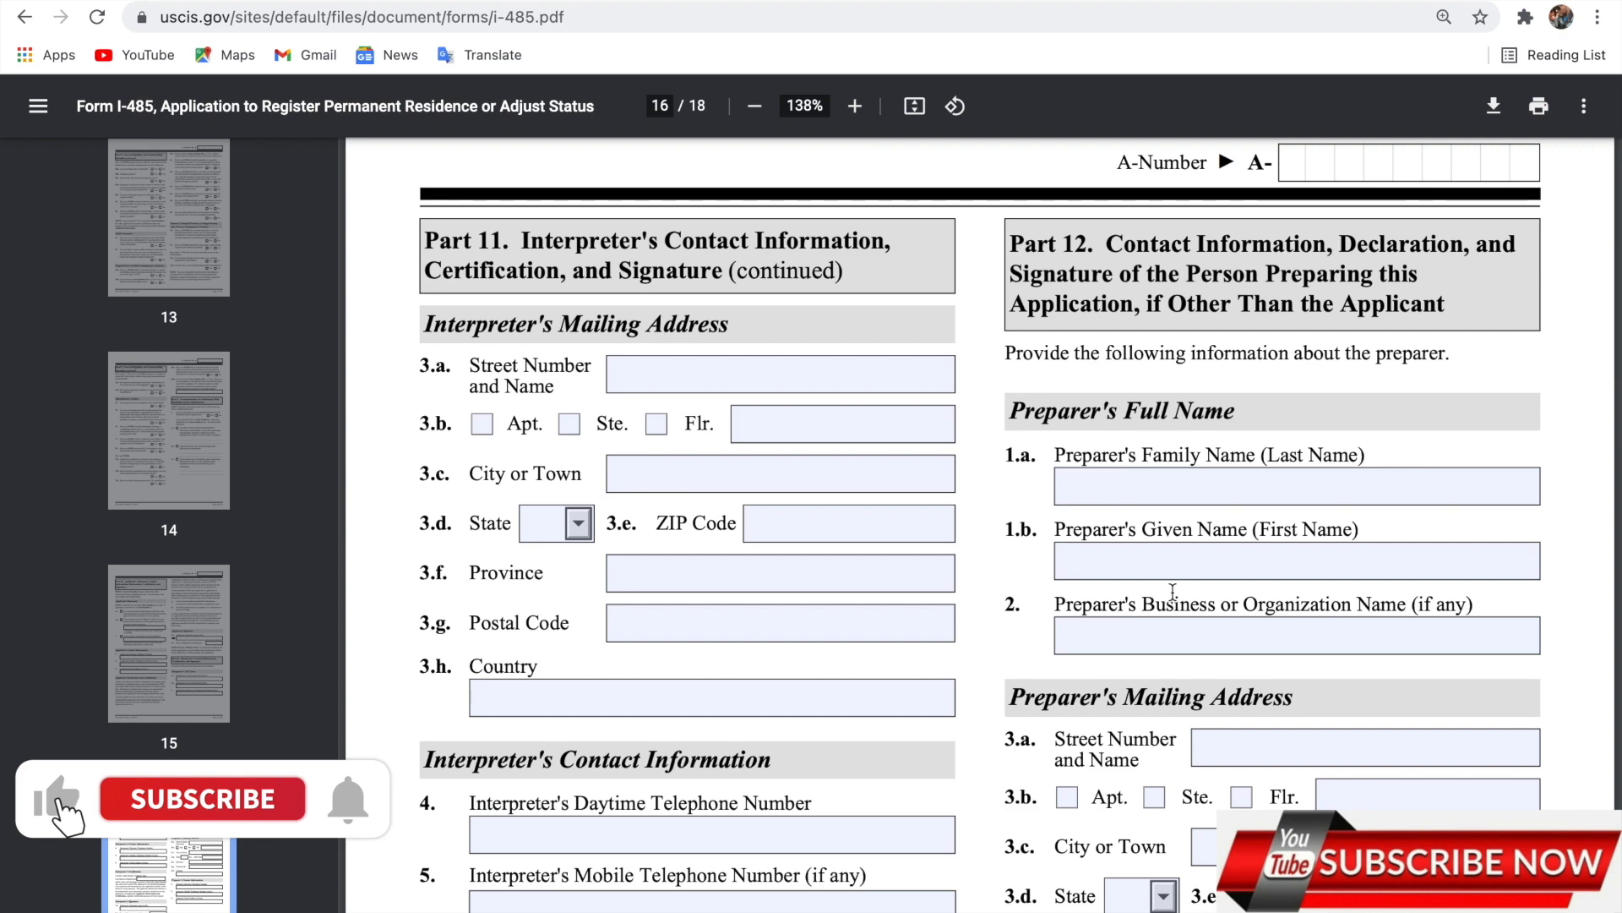
{"action": "scroll", "coordinate": [1173, 591], "scroll_direction": "down", "scroll_amount": 1}
{"action": "scroll", "coordinate": [1173, 589], "scroll_direction": "down", "scroll_amount": 1}
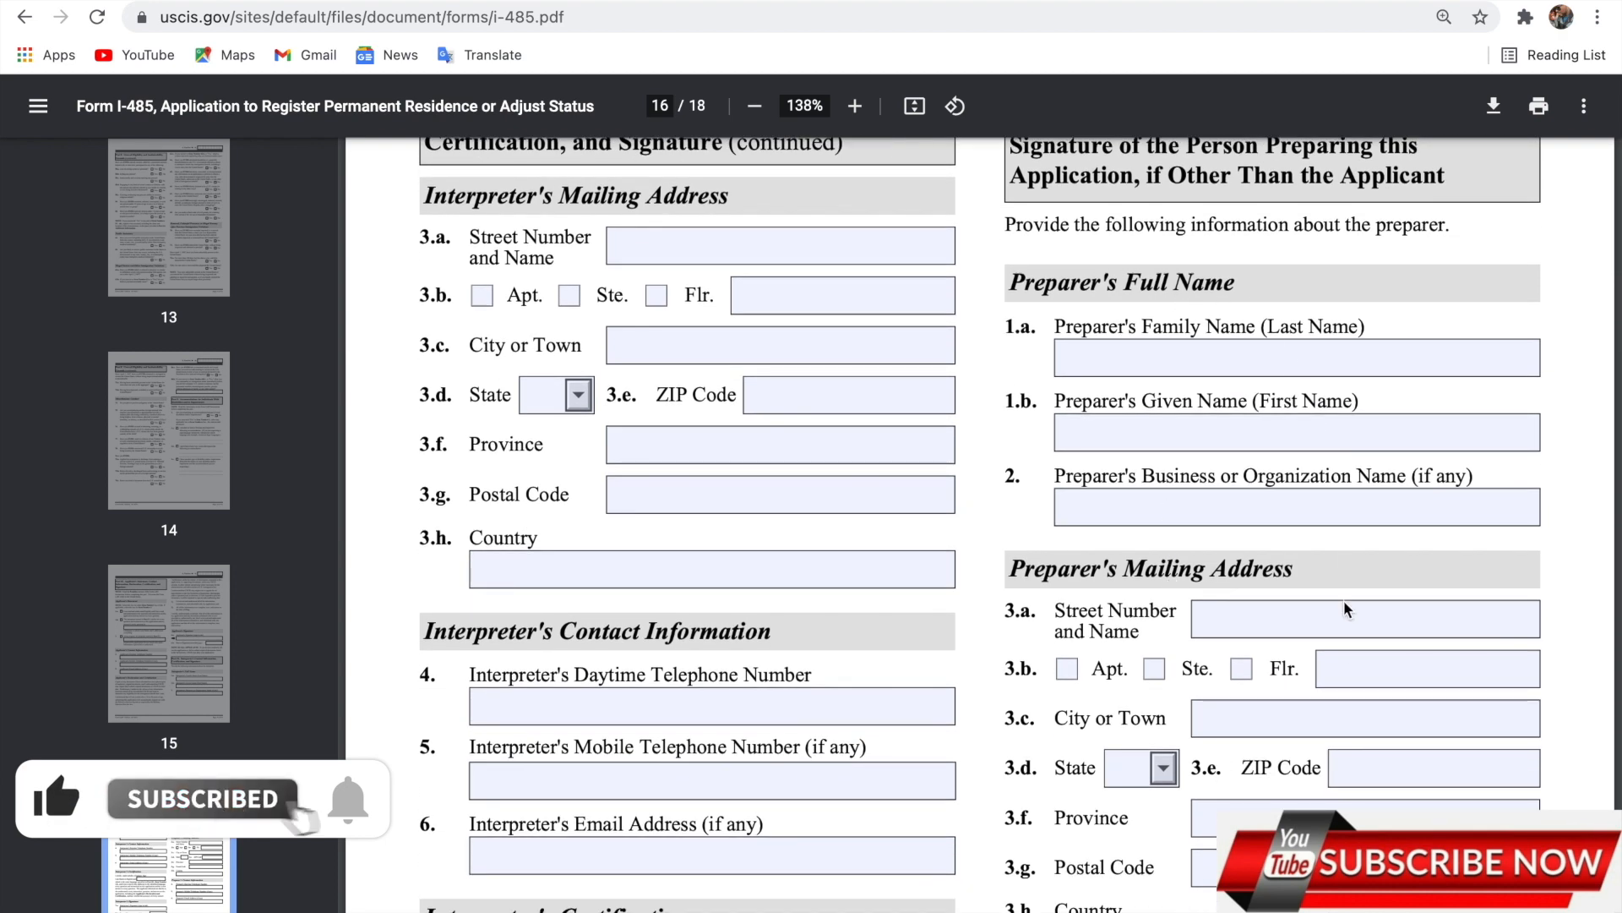
{"action": "scroll", "coordinate": [1348, 680], "scroll_direction": "down", "scroll_amount": 5}
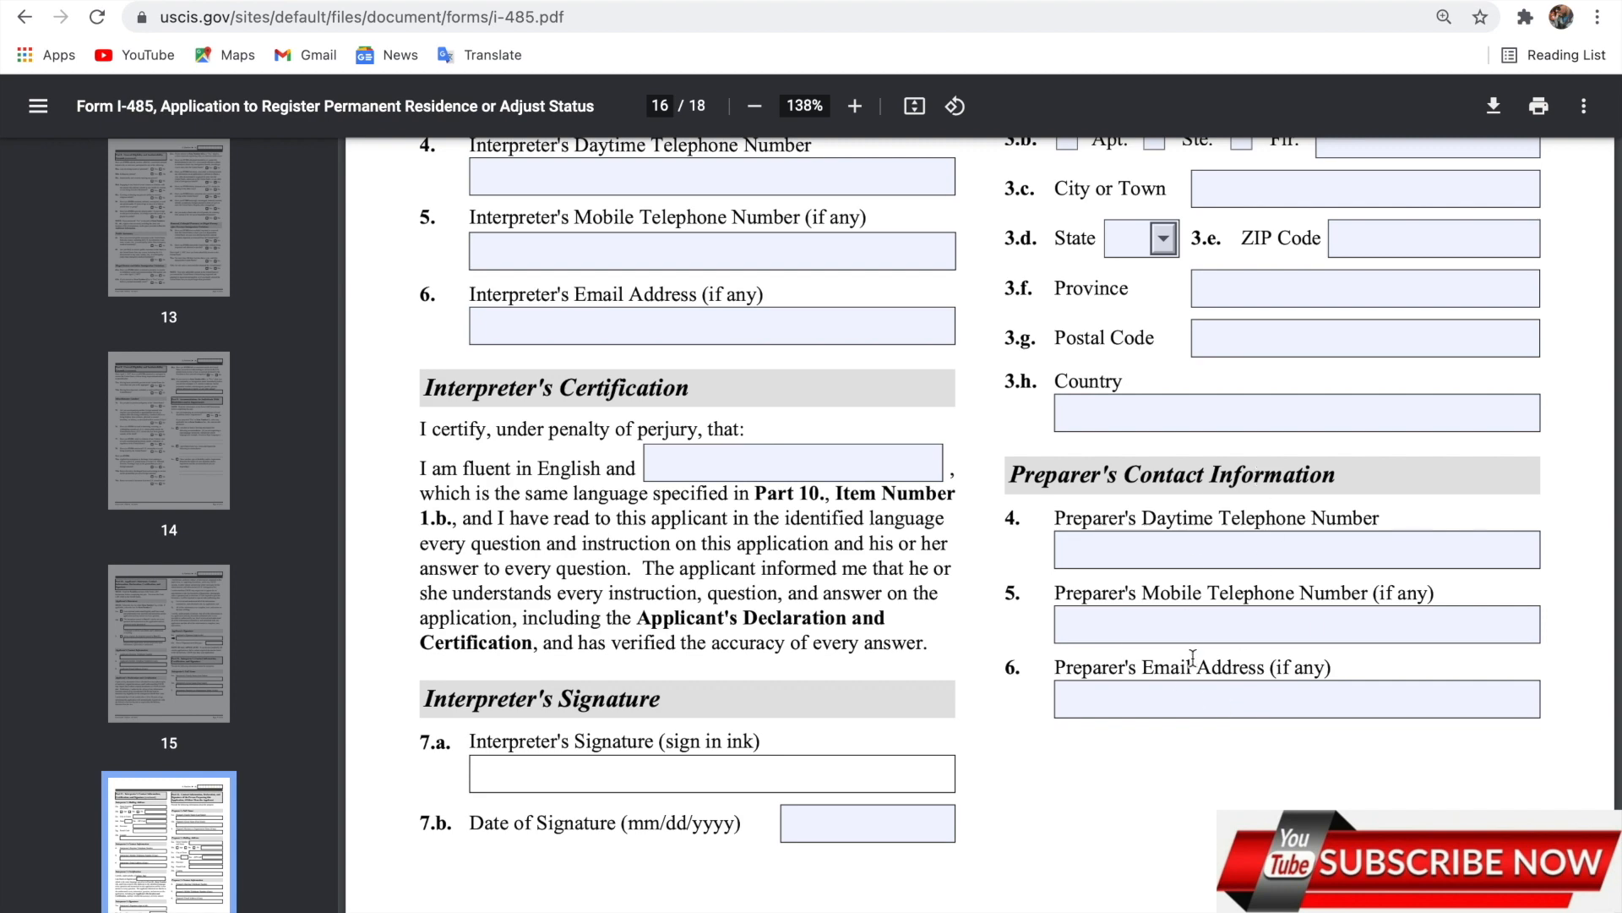
{"action": "scroll", "coordinate": [1212, 645], "scroll_direction": "down", "scroll_amount": 8}
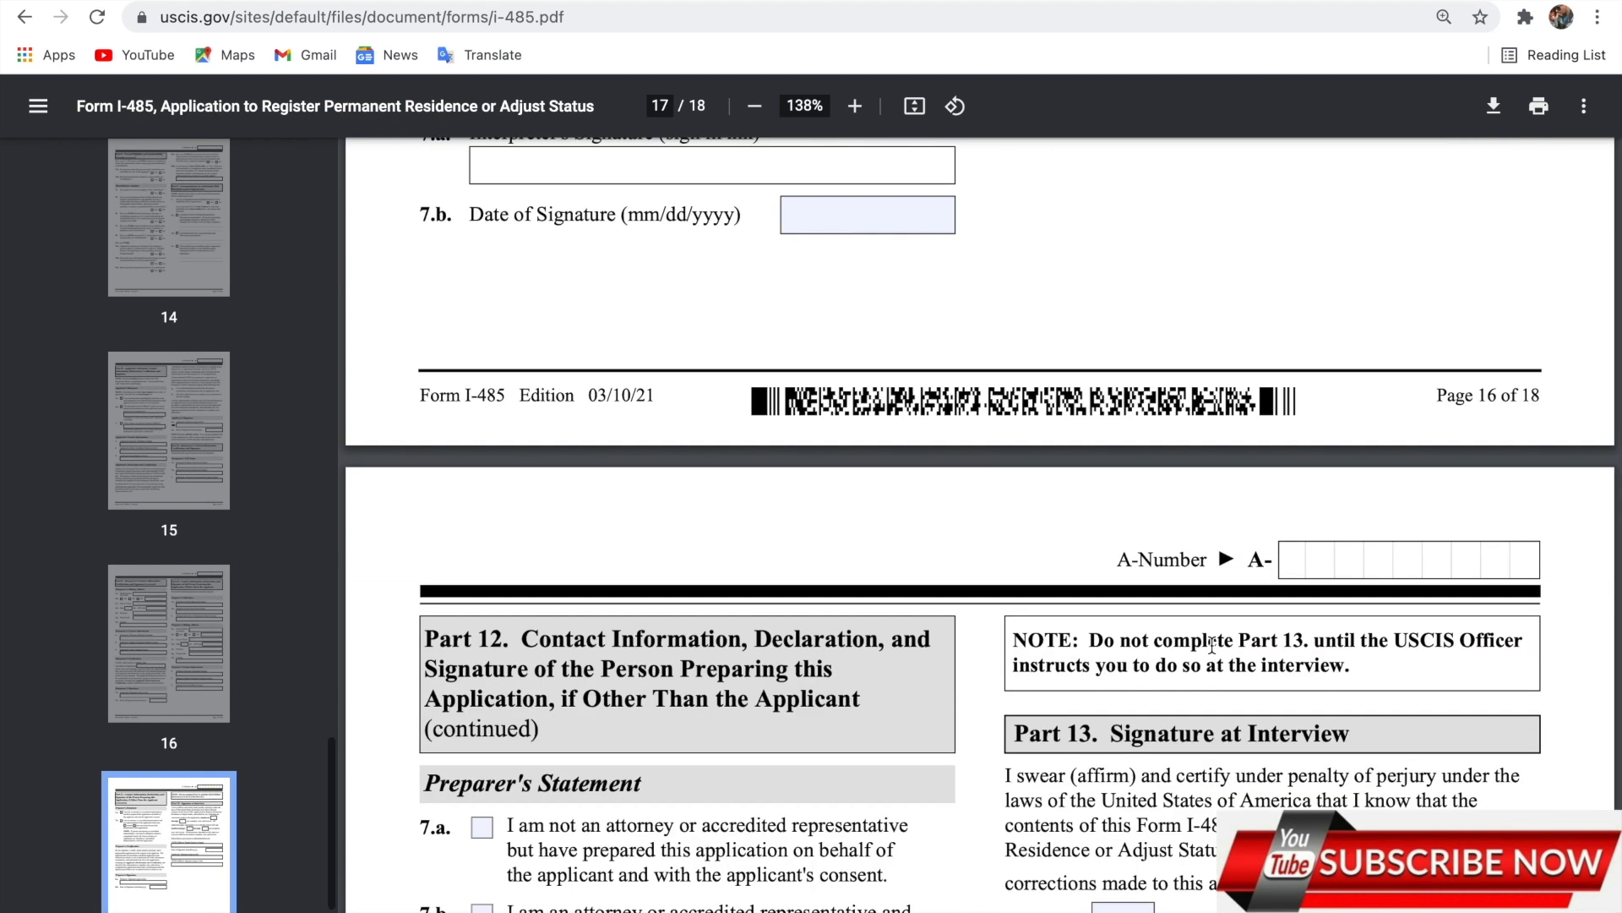
{"action": "scroll", "coordinate": [1211, 644], "scroll_direction": "down", "scroll_amount": 2}
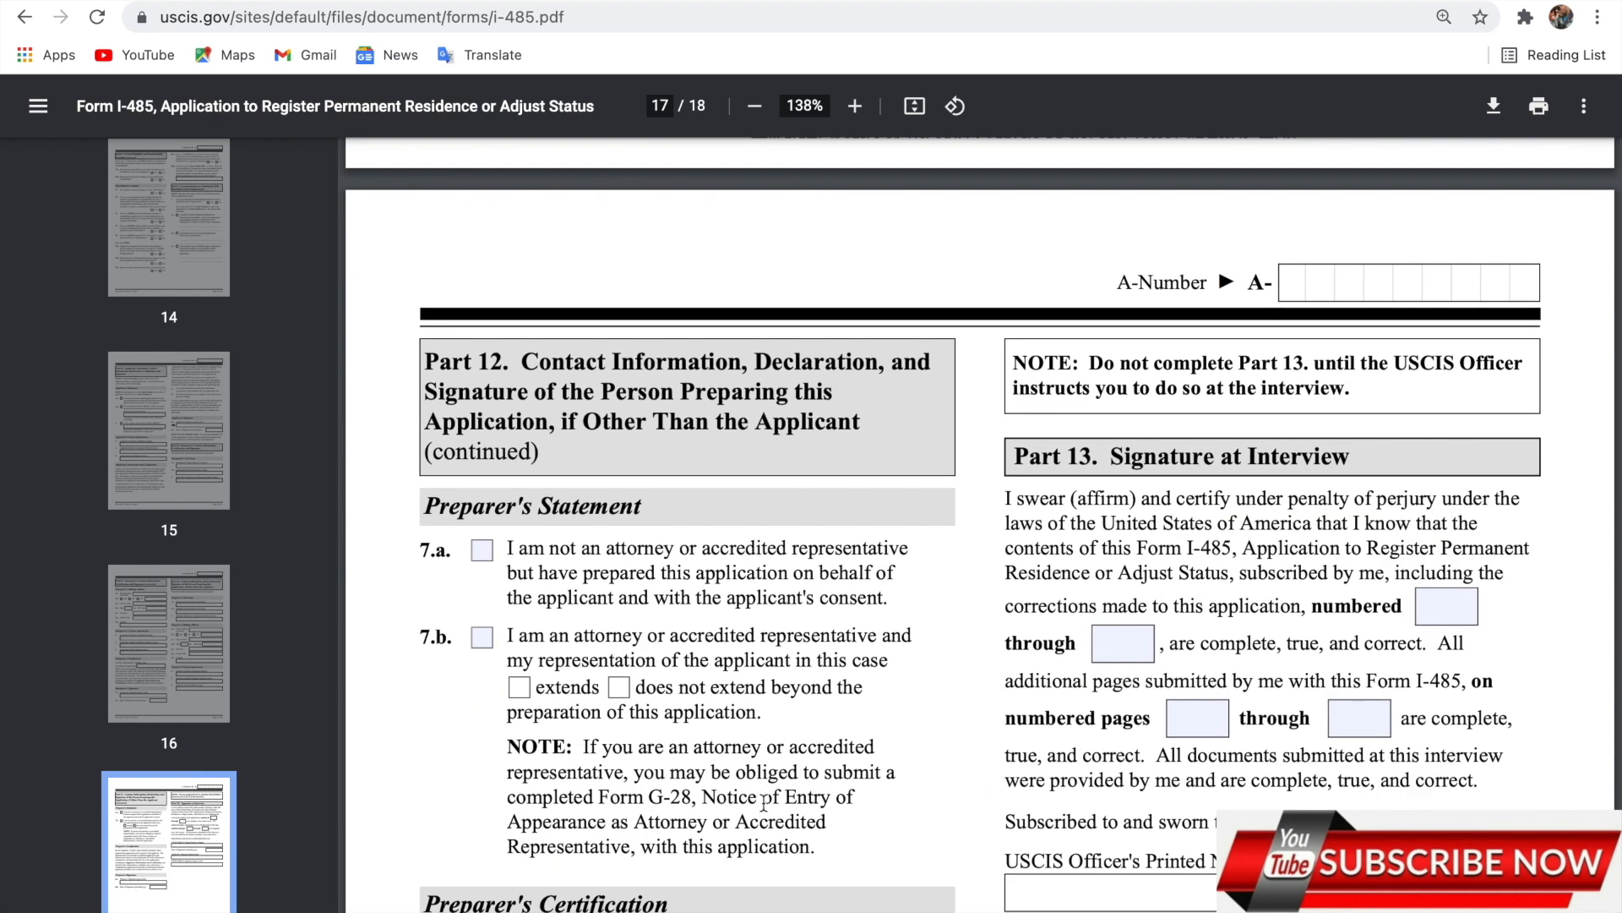
{"action": "scroll", "coordinate": [796, 691], "scroll_direction": "down", "scroll_amount": 5}
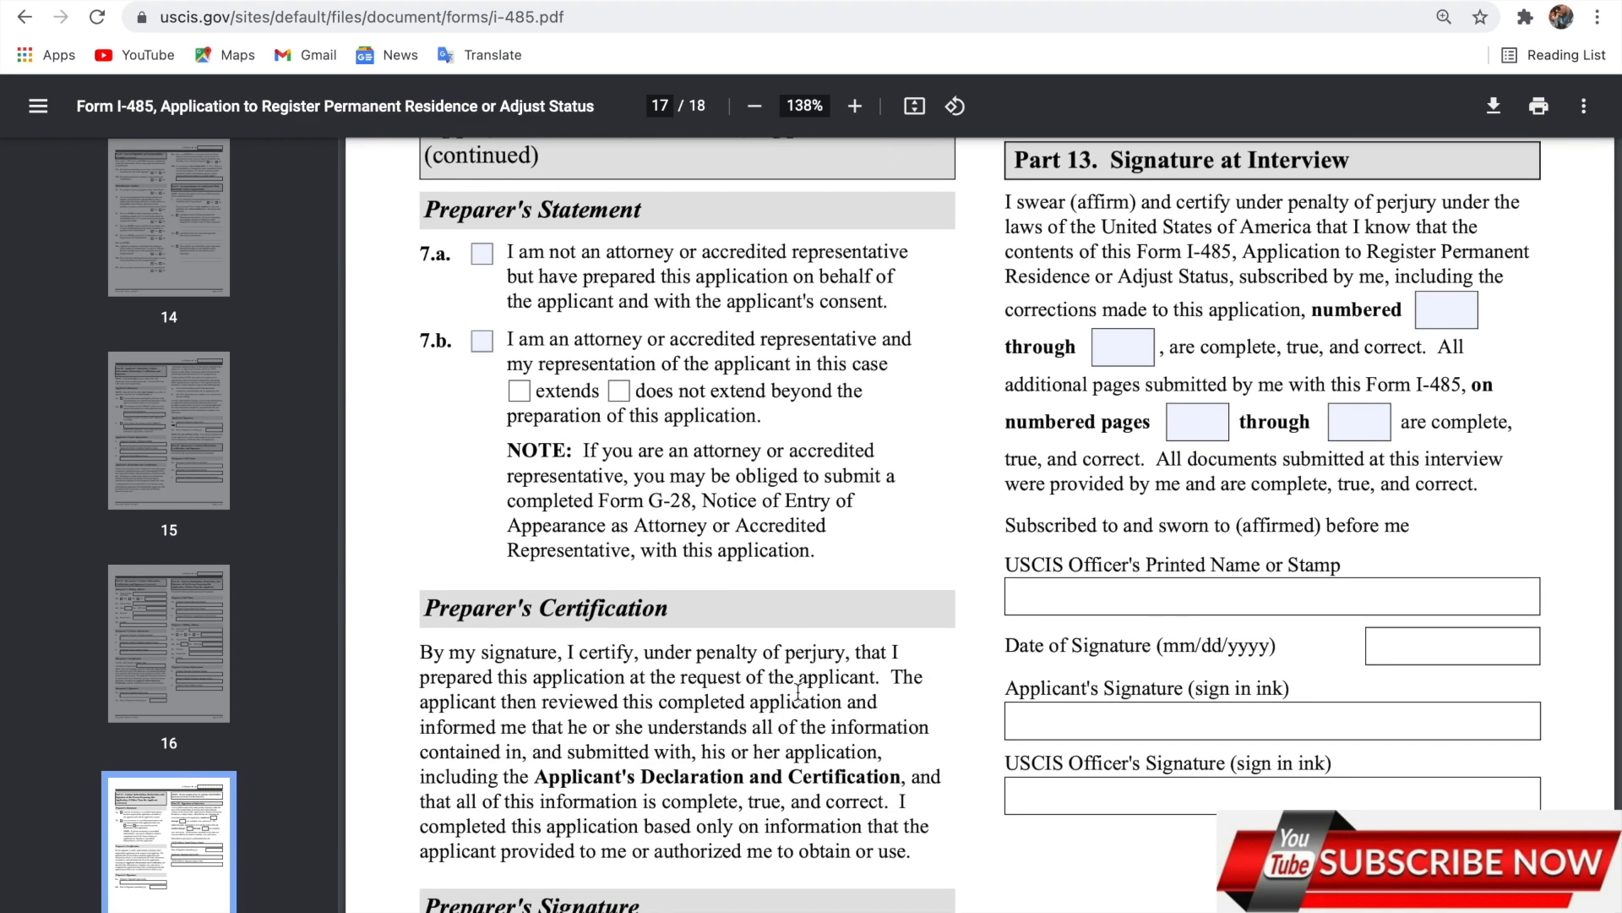
{"action": "scroll", "coordinate": [797, 691], "scroll_direction": "down", "scroll_amount": 2}
{"action": "scroll", "coordinate": [797, 691], "scroll_direction": "up", "scroll_amount": 3}
{"action": "scroll", "coordinate": [797, 691], "scroll_direction": "up", "scroll_amount": 4}
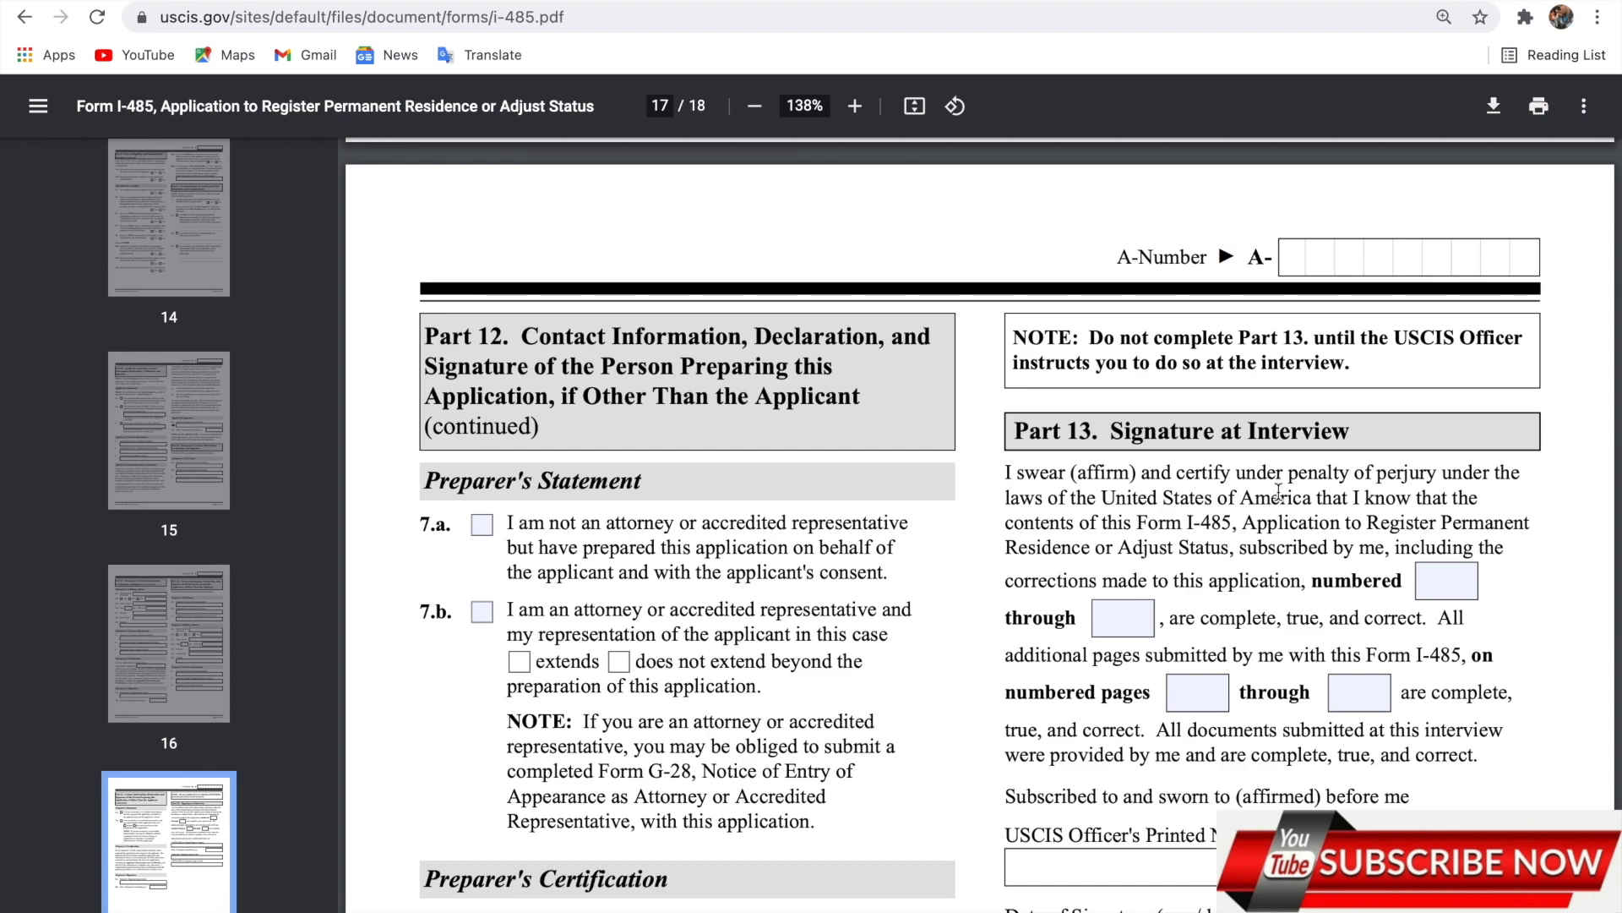
{"action": "scroll", "coordinate": [1189, 507], "scroll_direction": "up", "scroll_amount": 5}
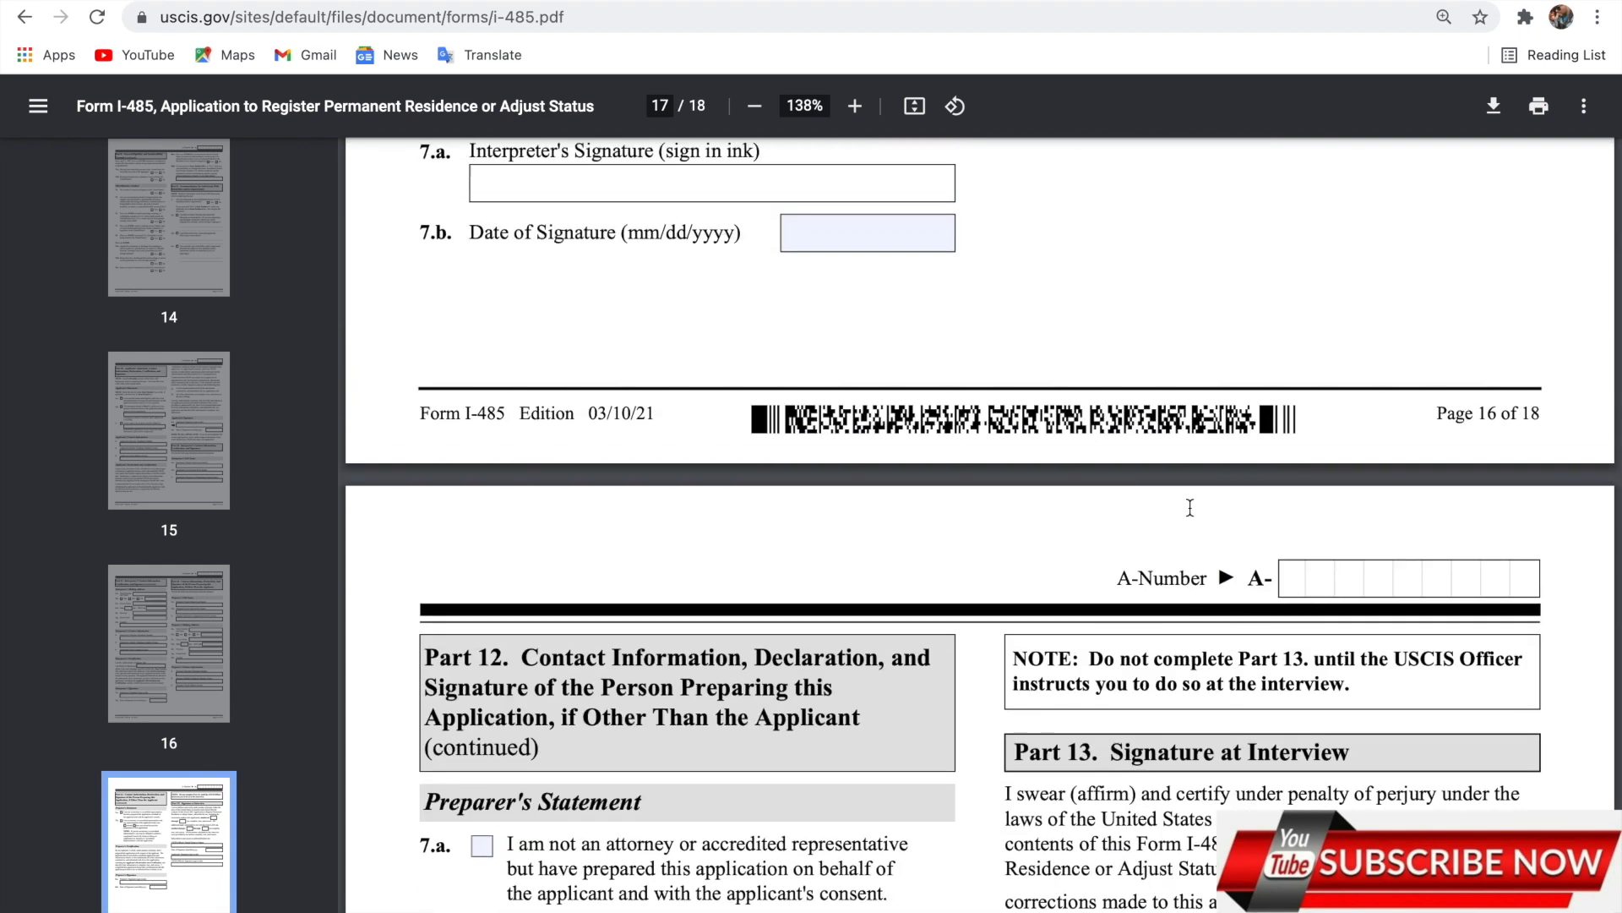
{"action": "scroll", "coordinate": [1190, 507], "scroll_direction": "down", "scroll_amount": 4}
{"action": "scroll", "coordinate": [1190, 507], "scroll_direction": "down", "scroll_amount": 2}
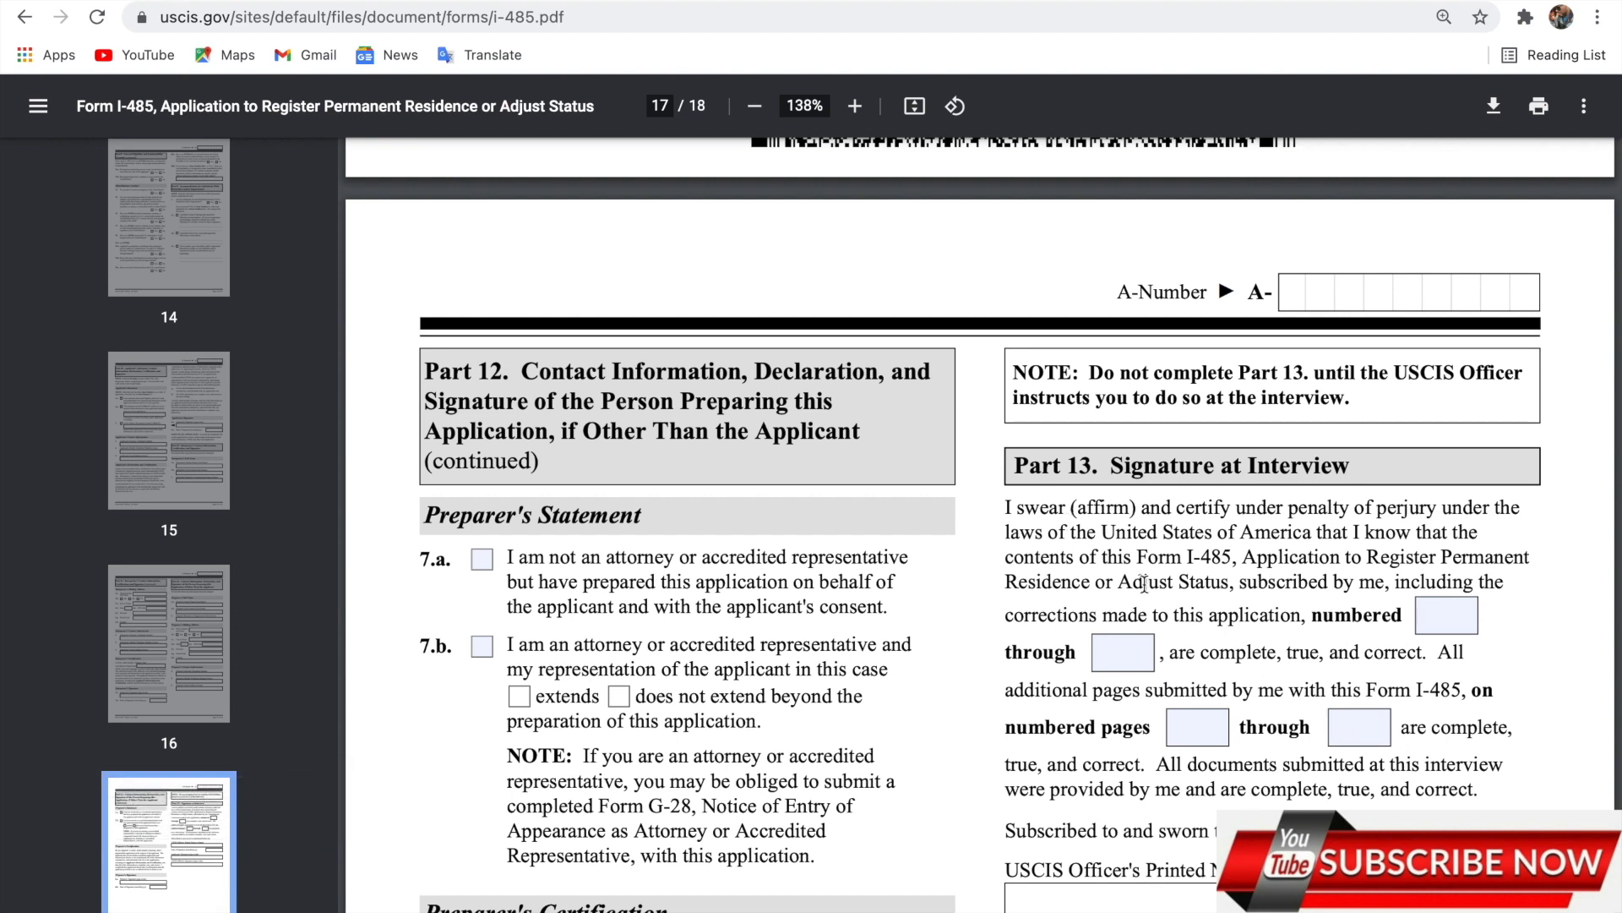
Scroll from page 17 back up to page 1 showing the filled legal name and birth details.
{"action": "scroll", "coordinate": [913, 490], "scroll_direction": "up", "scroll_amount": 7}
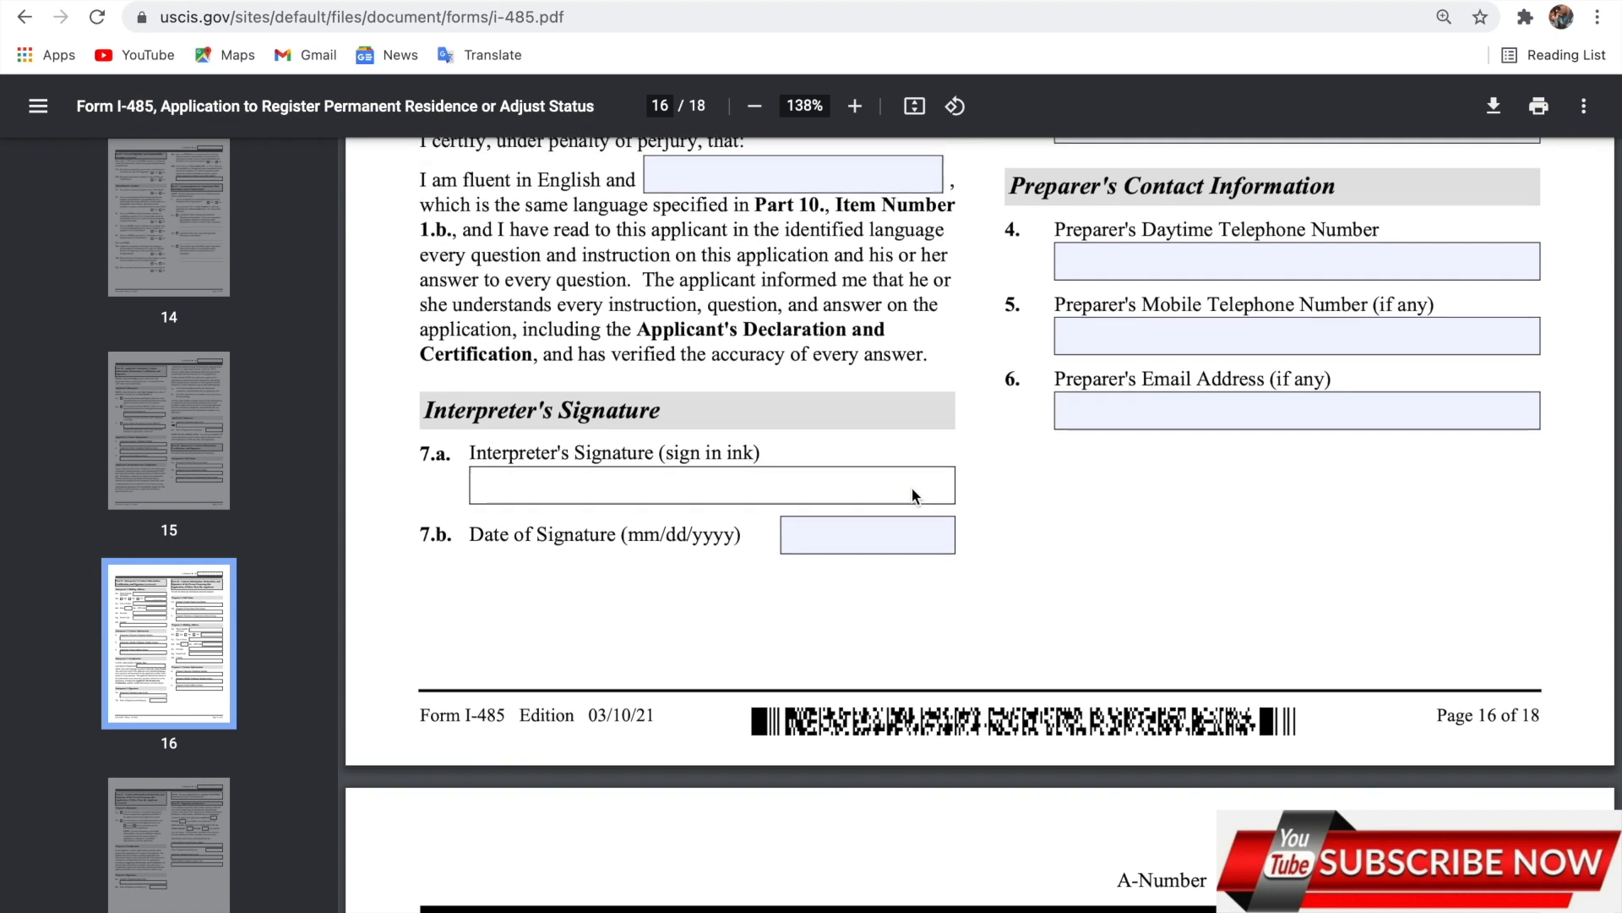
{"action": "scroll", "coordinate": [912, 490], "scroll_direction": "up", "scroll_amount": 14}
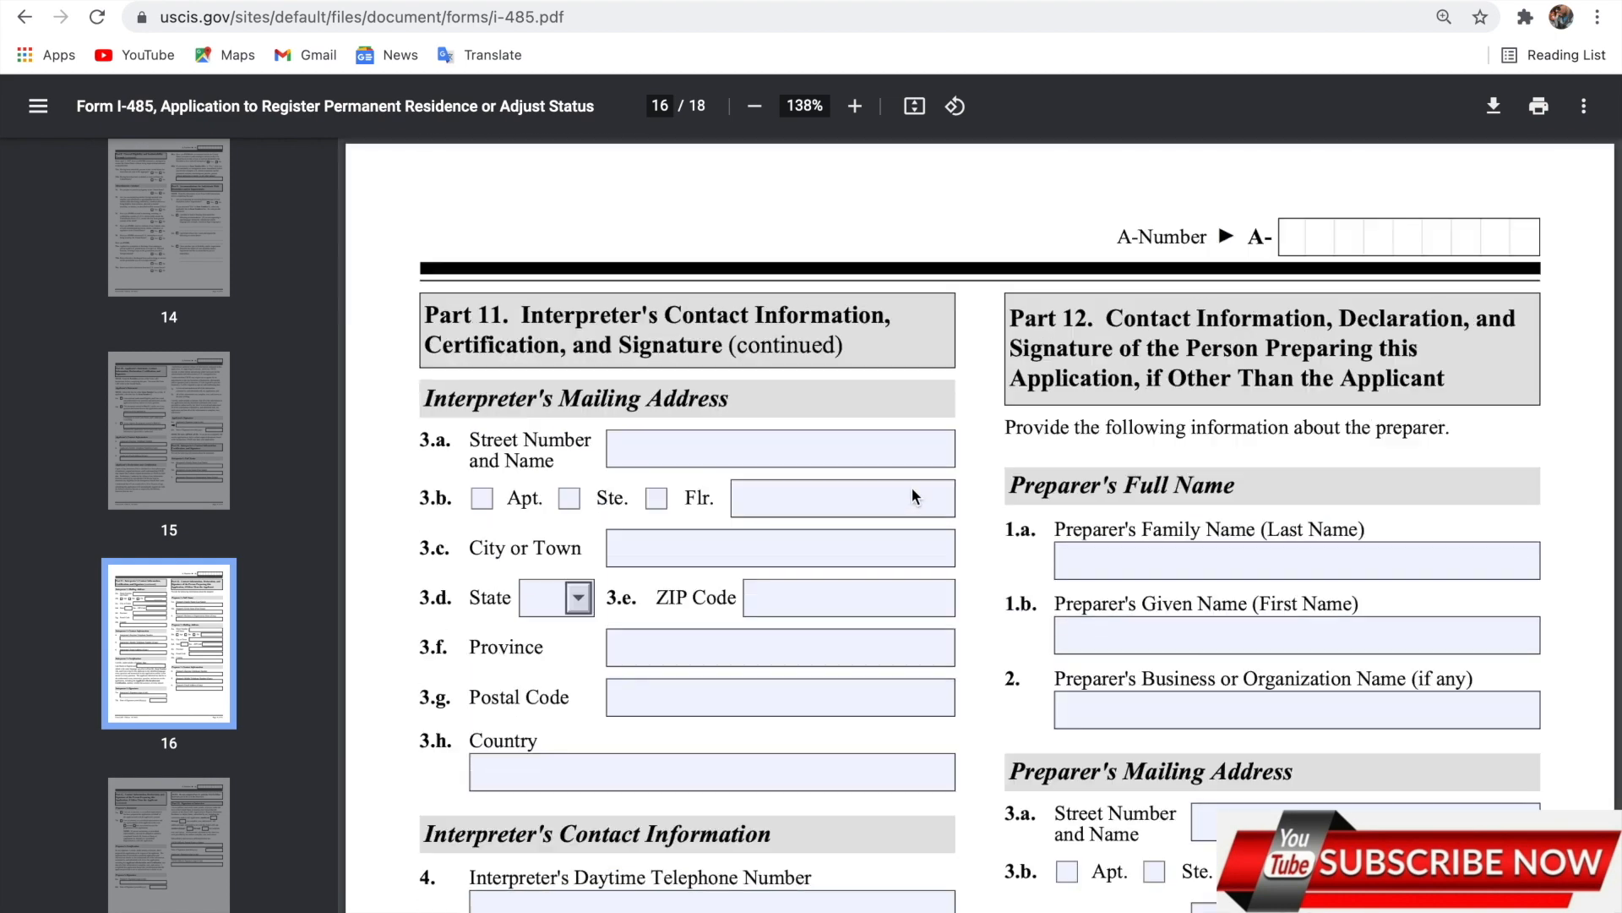
{"action": "scroll", "coordinate": [911, 489], "scroll_direction": "up", "scroll_amount": 1}
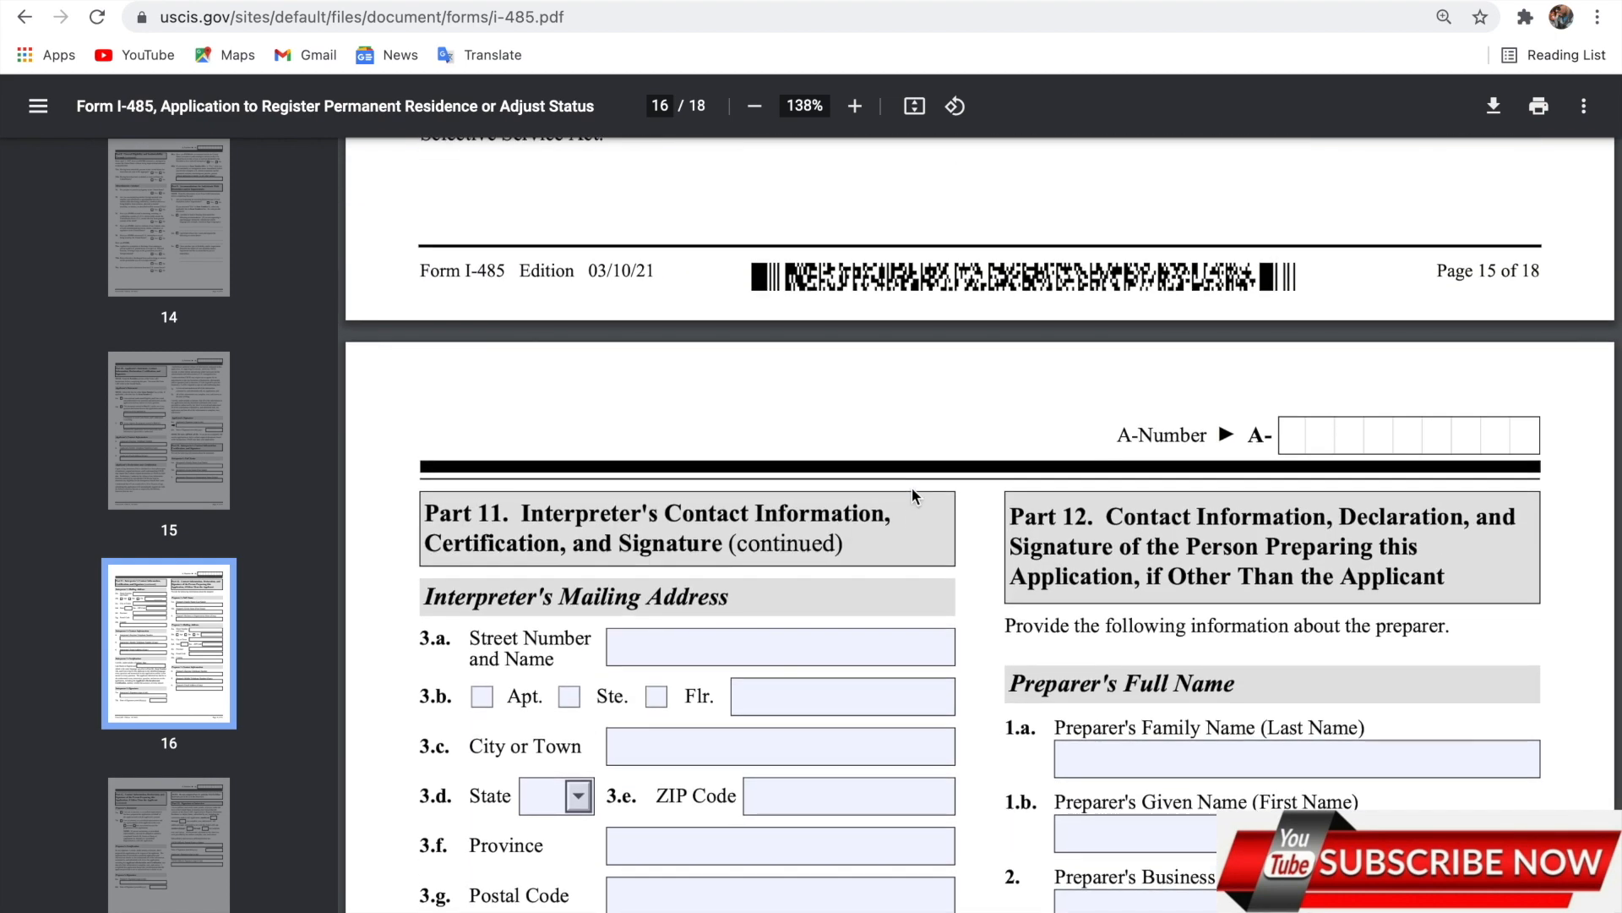
{"action": "scroll", "coordinate": [911, 489], "scroll_direction": "up", "scroll_amount": 12}
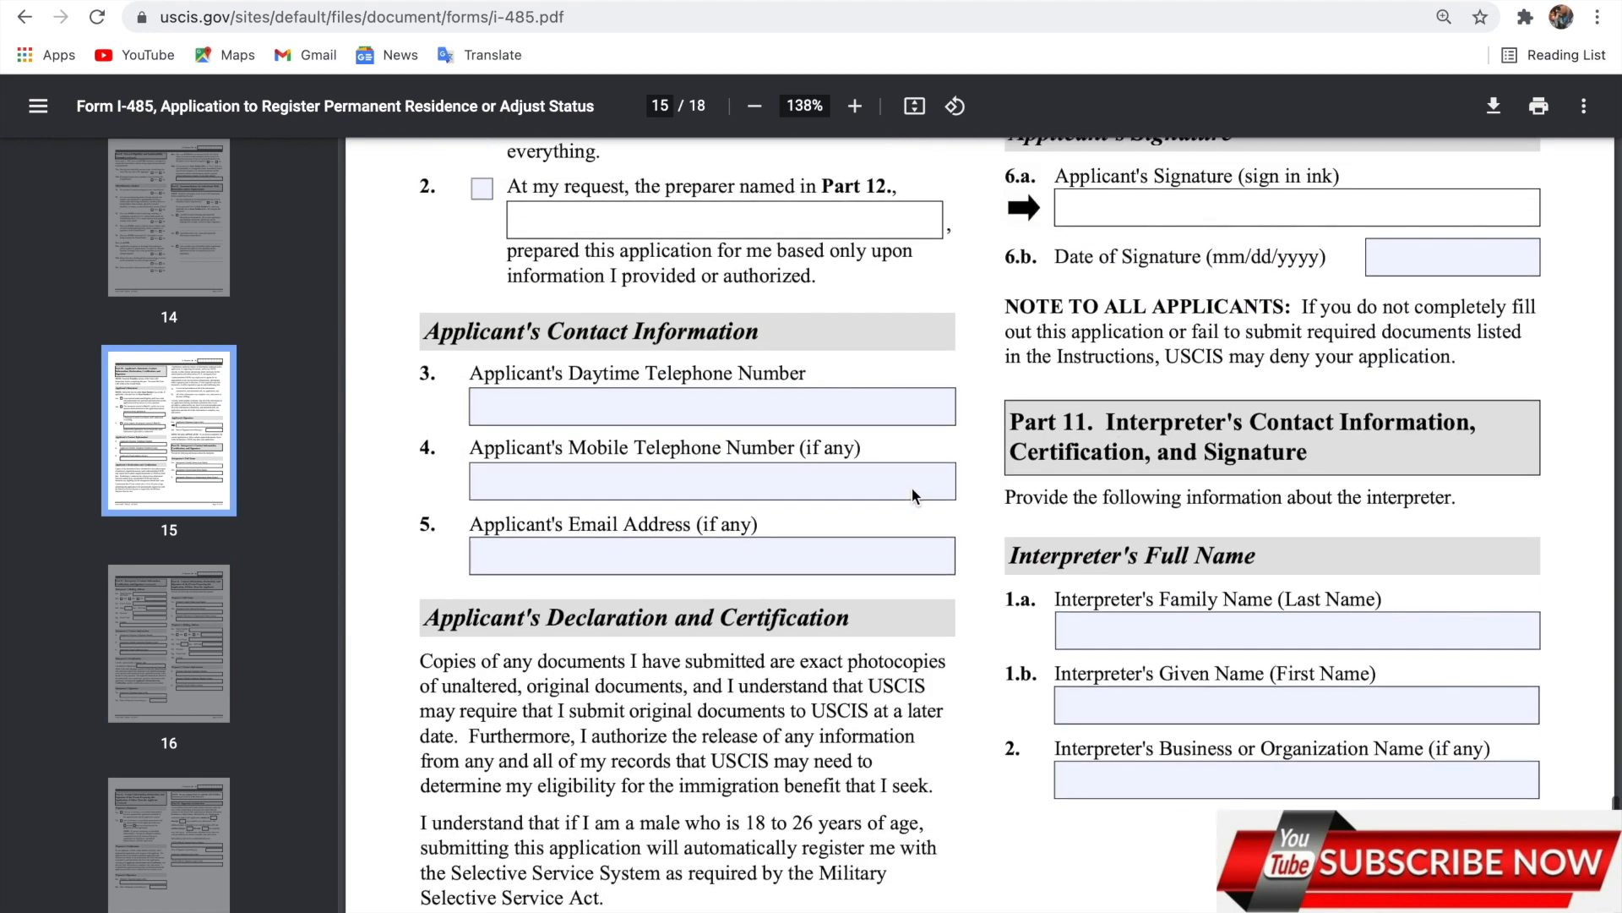
{"action": "scroll", "coordinate": [911, 488], "scroll_direction": "up", "scroll_amount": 4}
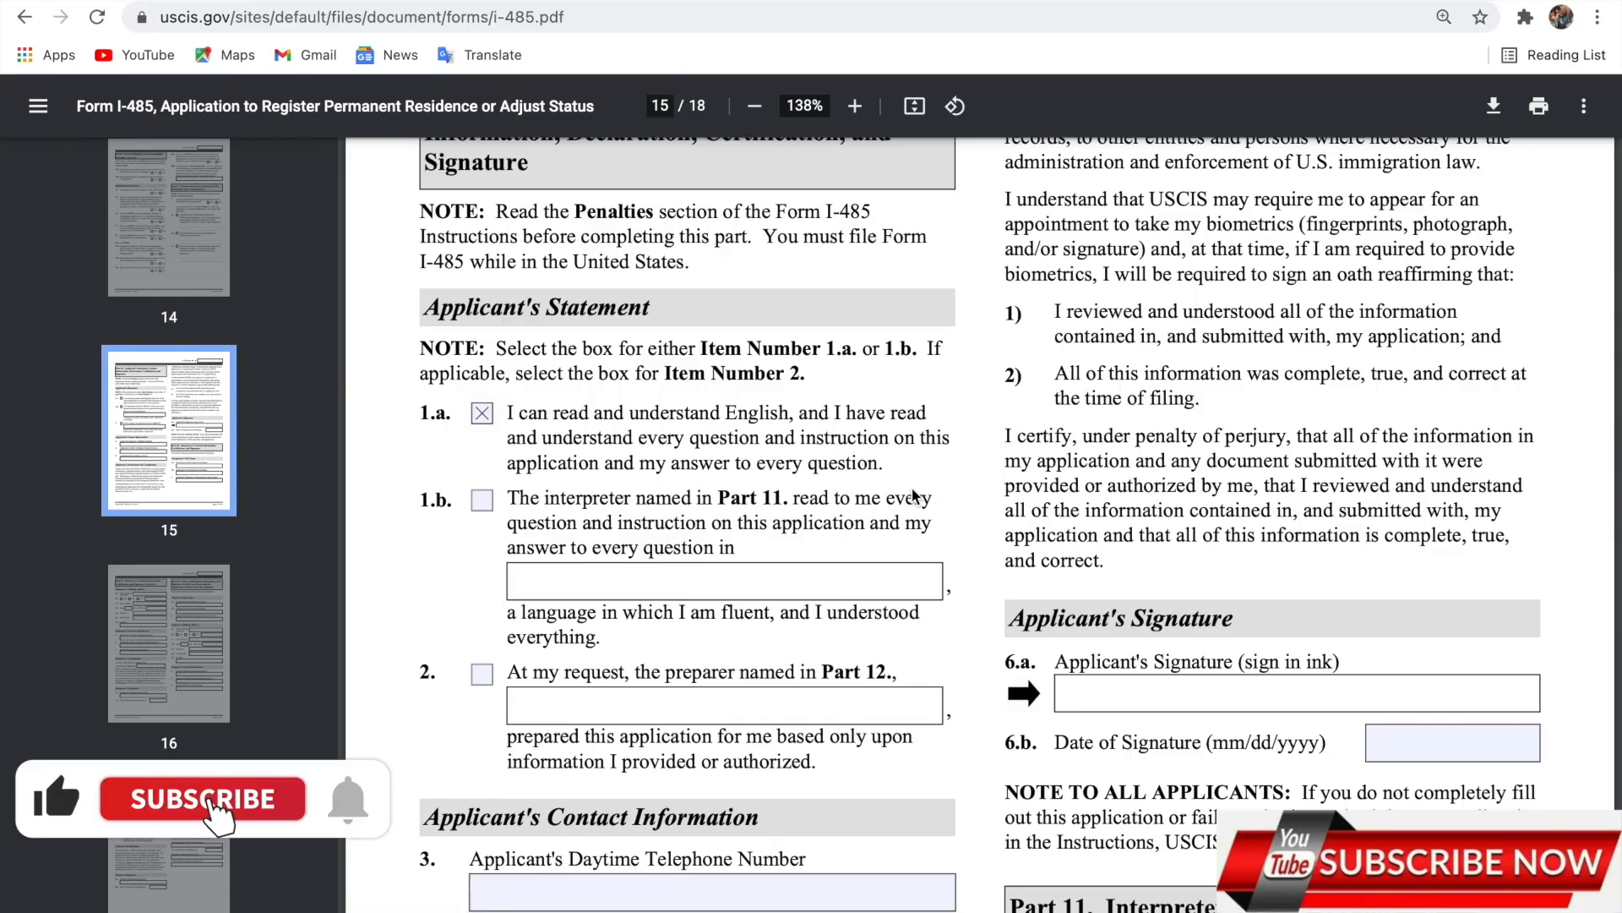
{"action": "scroll", "coordinate": [913, 494], "scroll_direction": "up", "scroll_amount": 20}
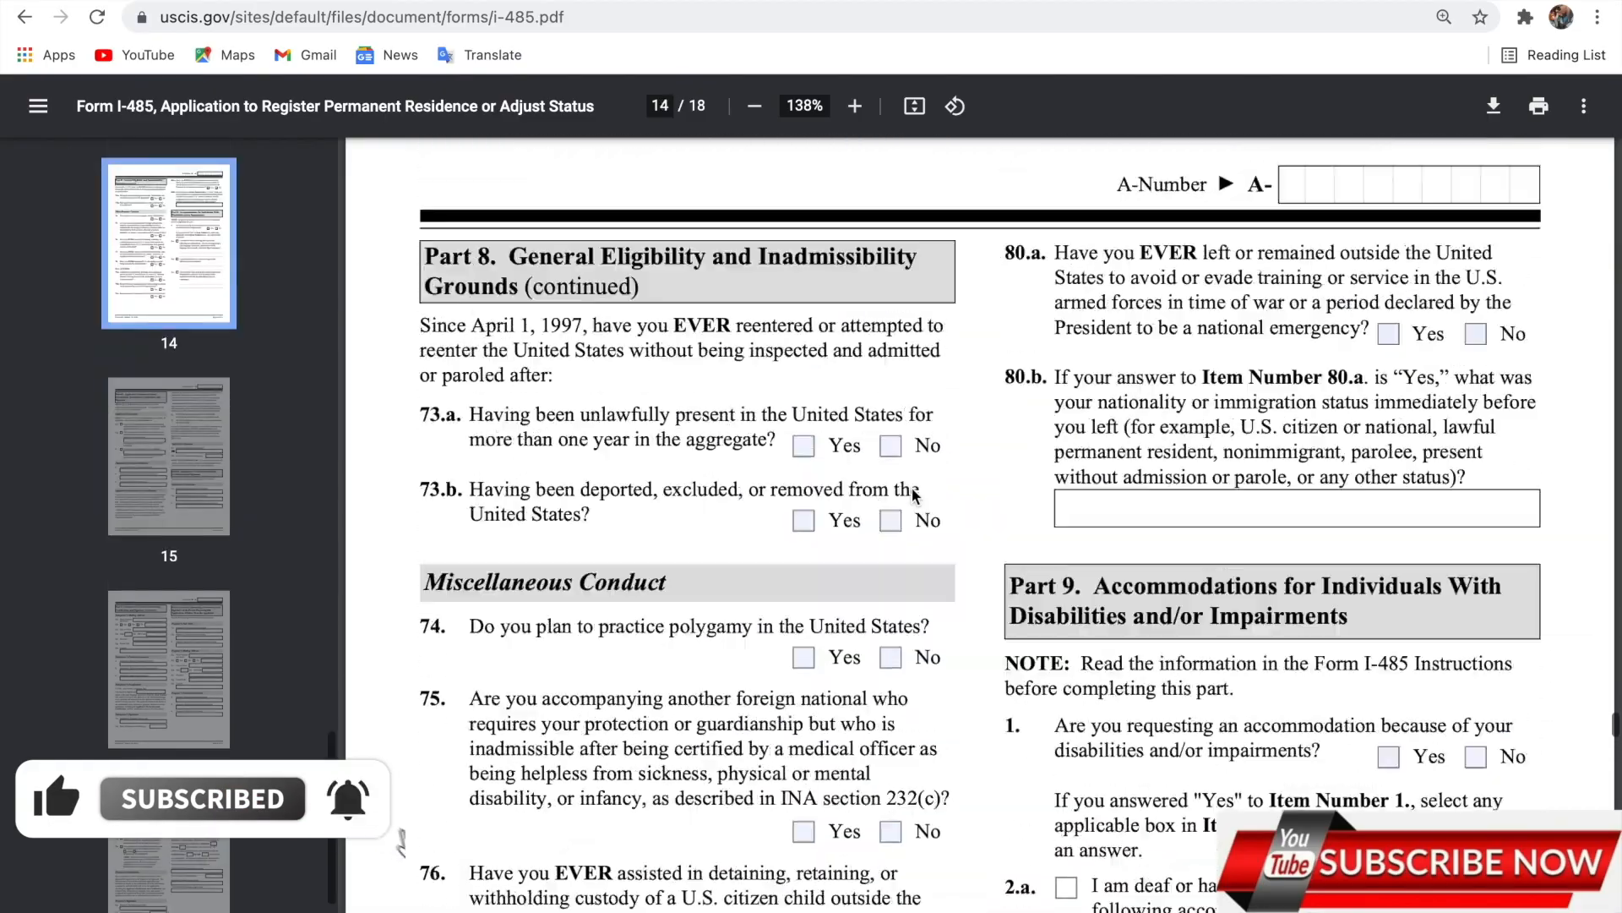
{"action": "scroll", "coordinate": [913, 496], "scroll_direction": "up", "scroll_amount": 20}
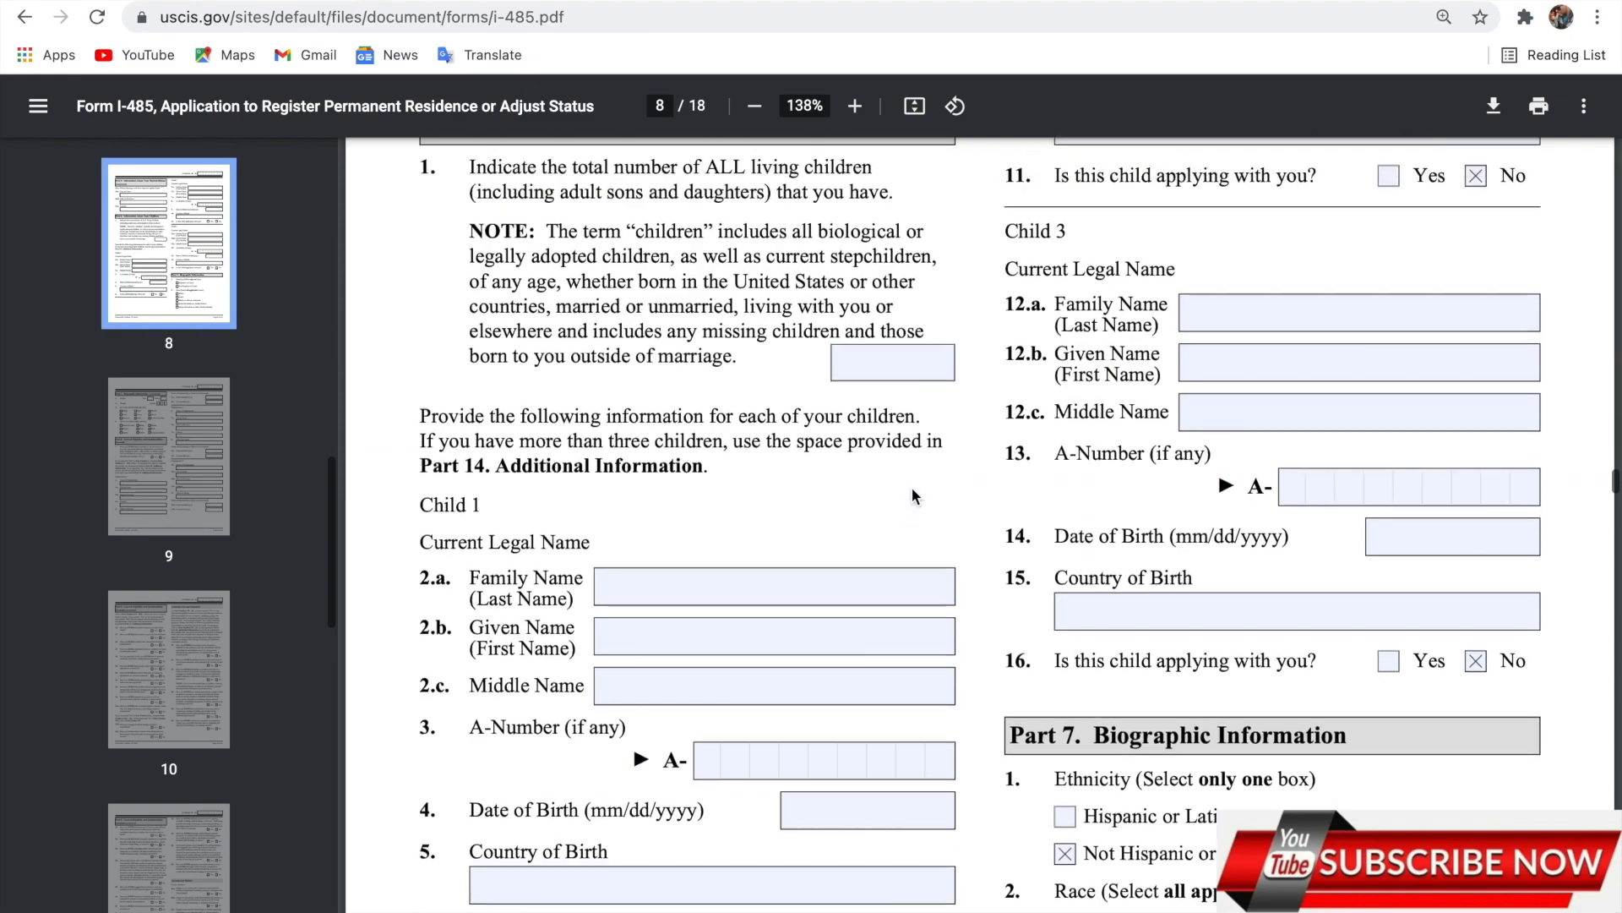
{"action": "scroll", "coordinate": [911, 489], "scroll_direction": "up", "scroll_amount": 20}
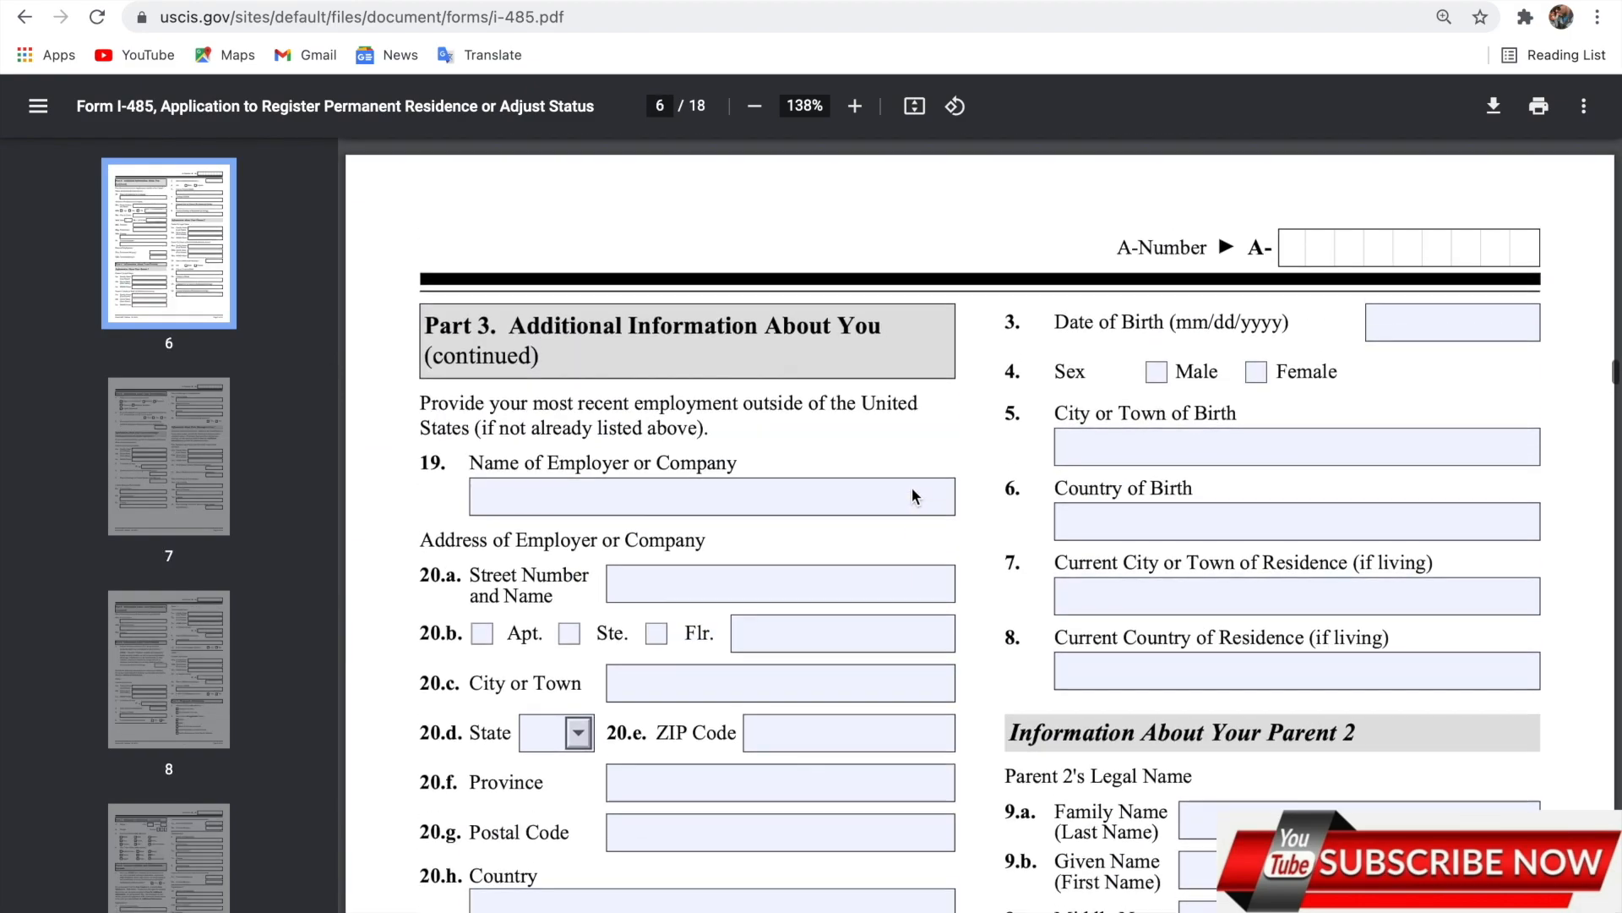
{"action": "scroll", "coordinate": [913, 496], "scroll_direction": "up", "scroll_amount": 10}
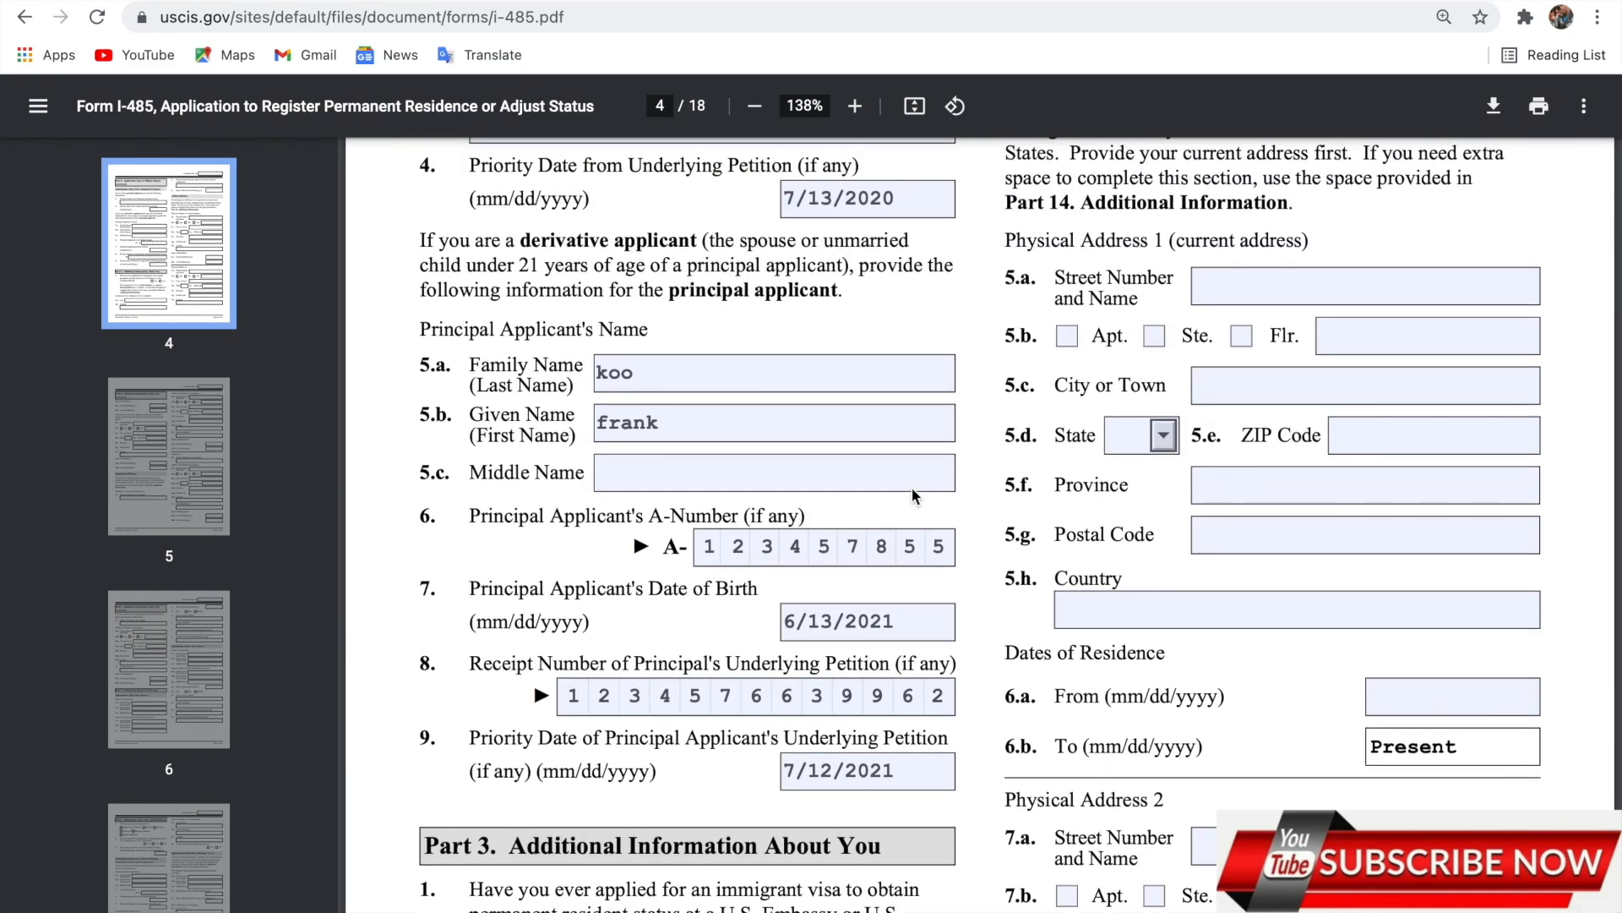
{"action": "scroll", "coordinate": [911, 488], "scroll_direction": "up", "scroll_amount": 15}
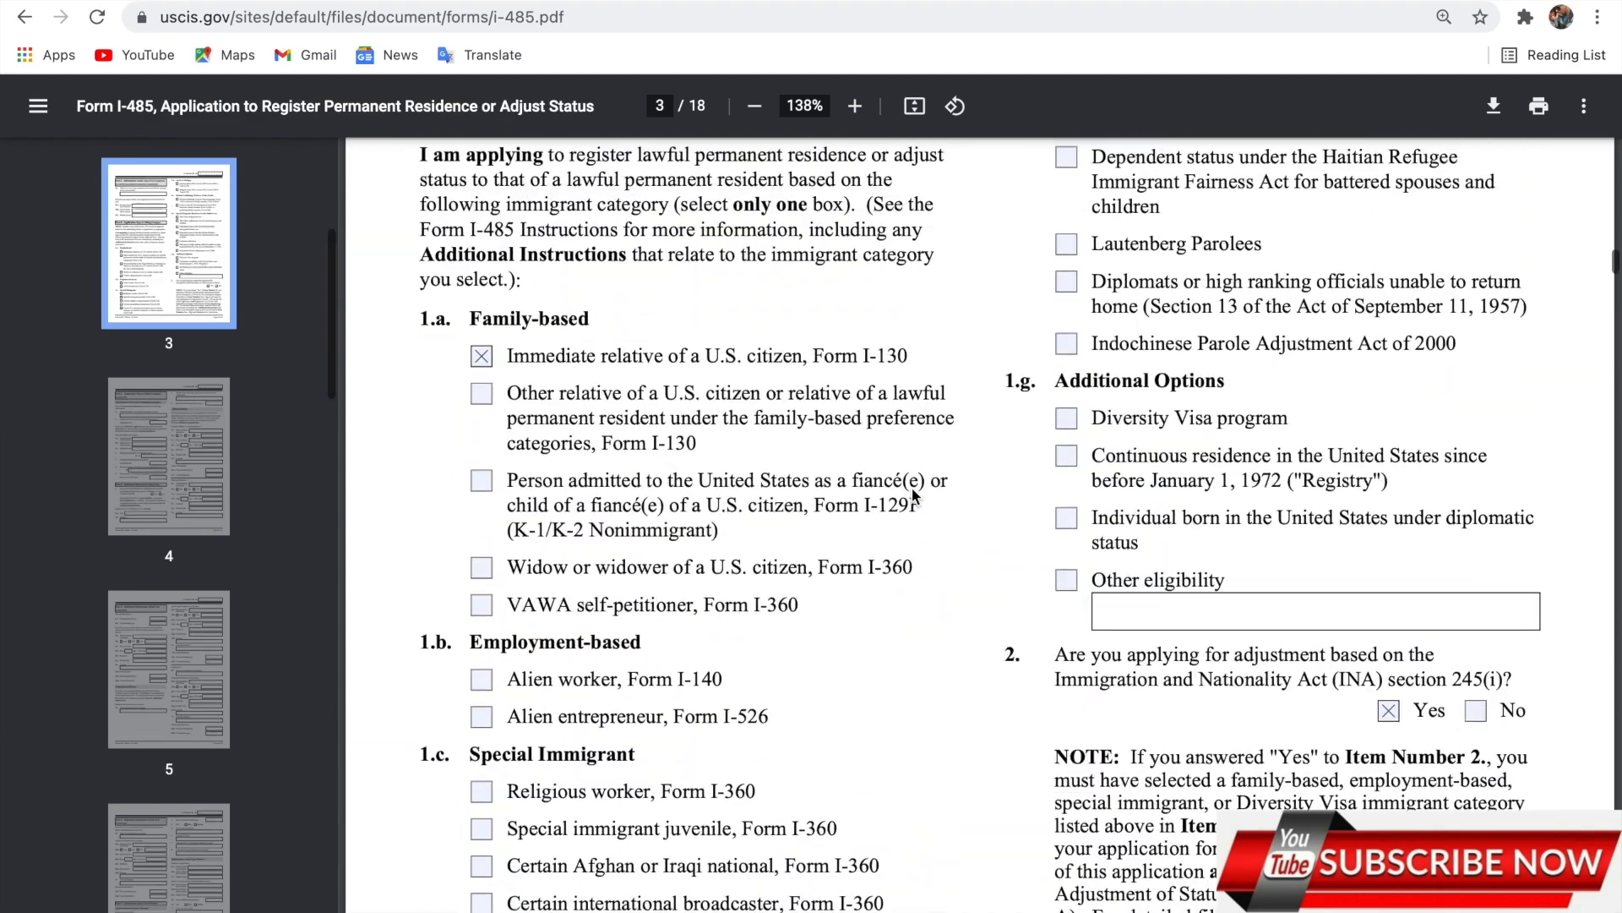
{"action": "scroll", "coordinate": [911, 488], "scroll_direction": "up", "scroll_amount": 20}
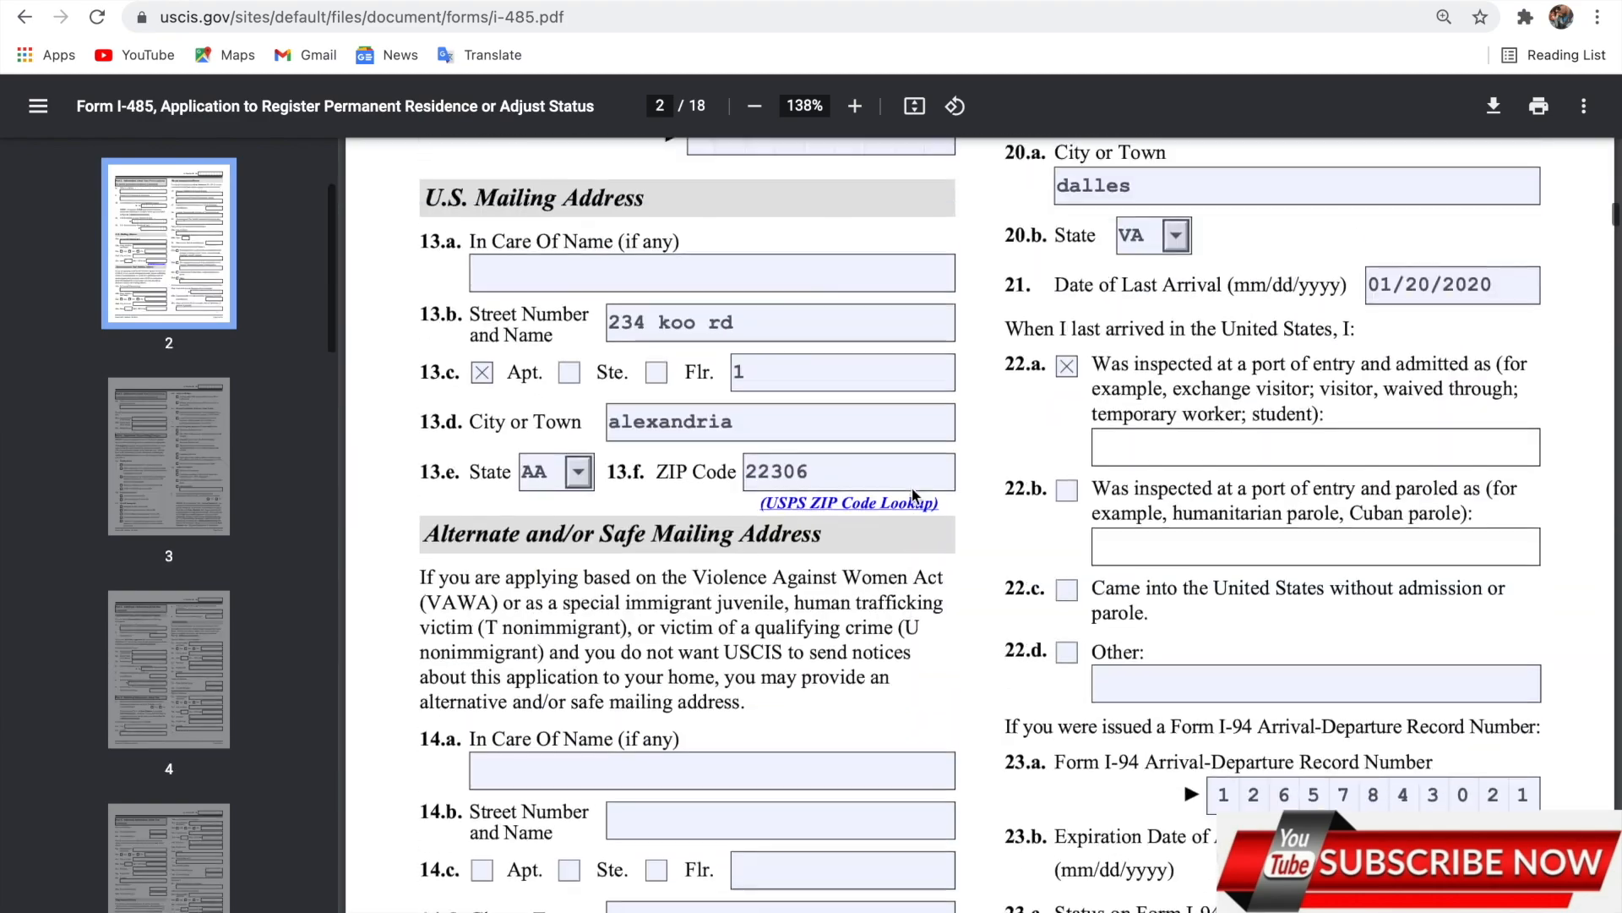
{"action": "scroll", "coordinate": [911, 496], "scroll_direction": "up", "scroll_amount": 15}
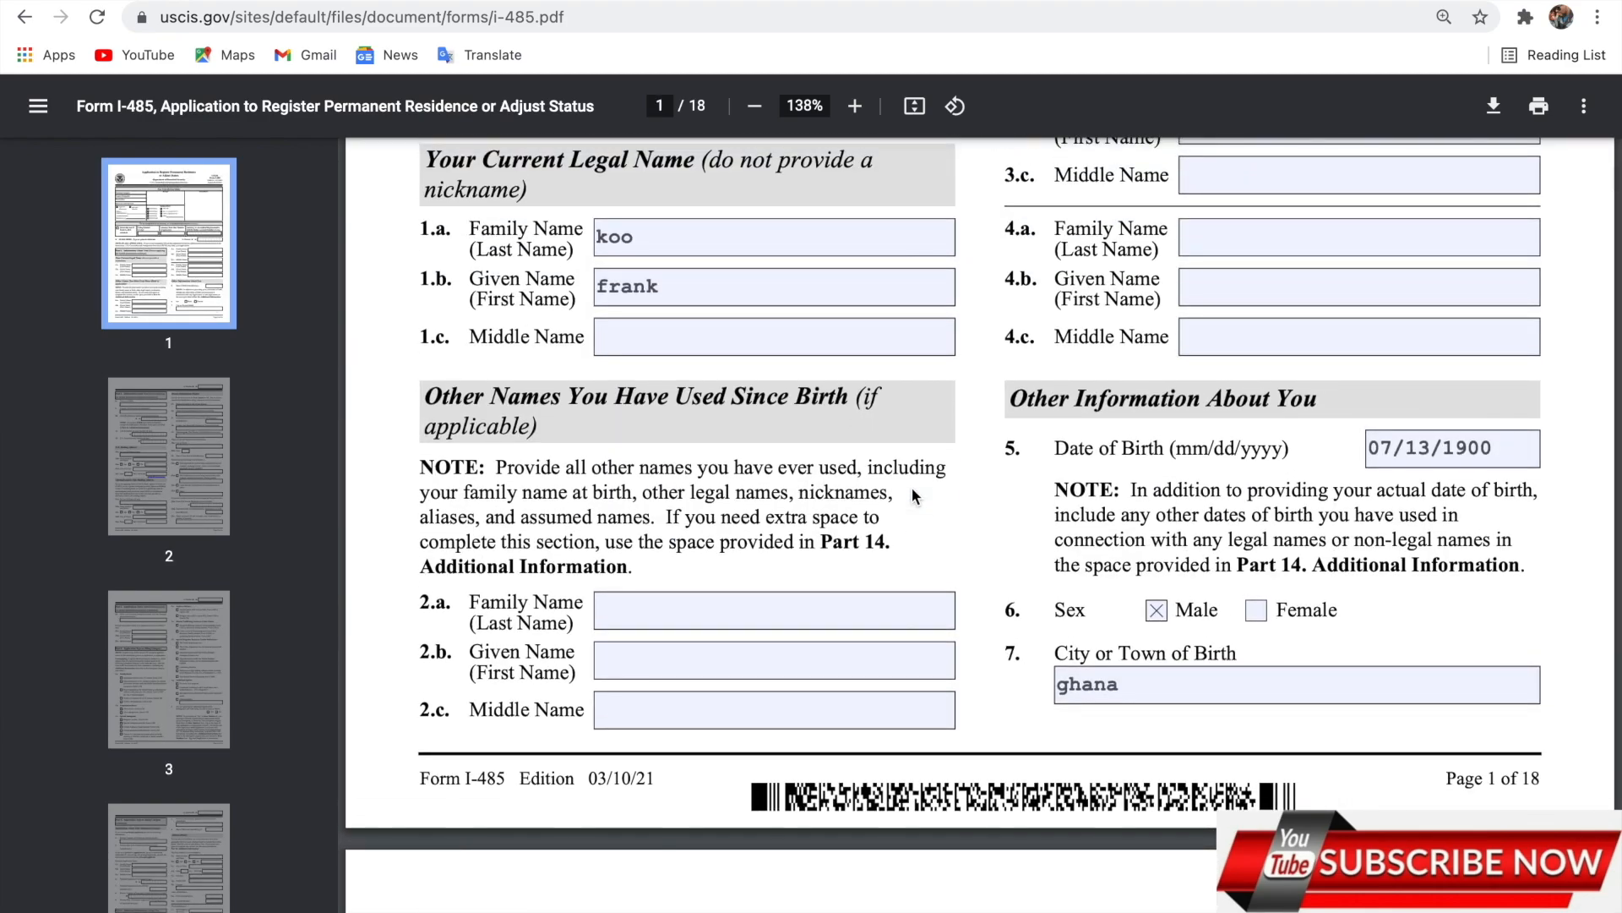